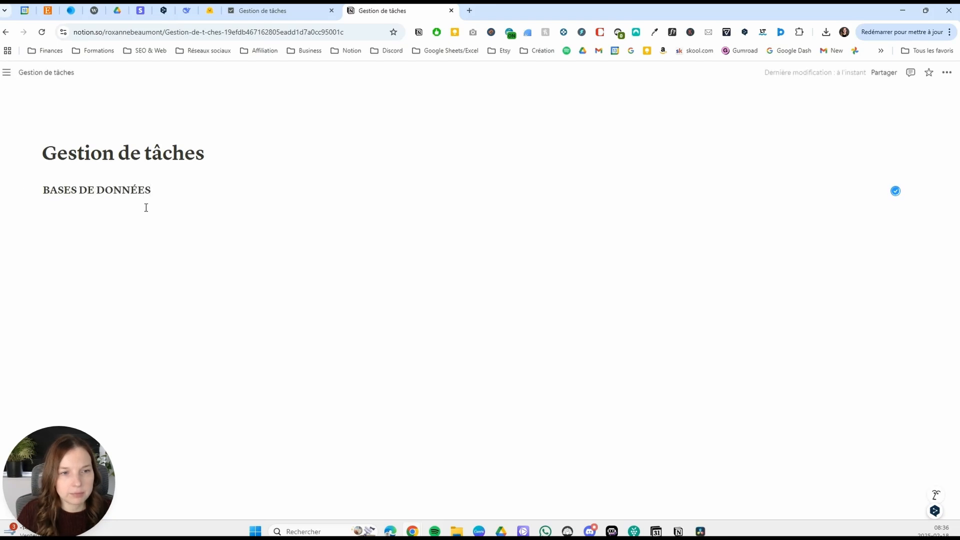
Insert a full-page database below the BASES DE DONNÉES heading and title it "Tâches".
key("Return")
type("/BASE")
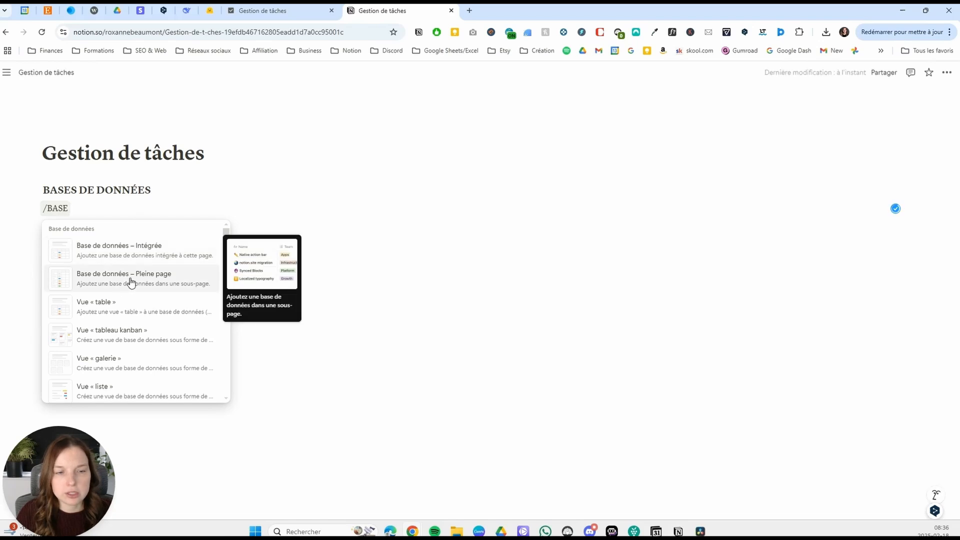
left_click(131, 282)
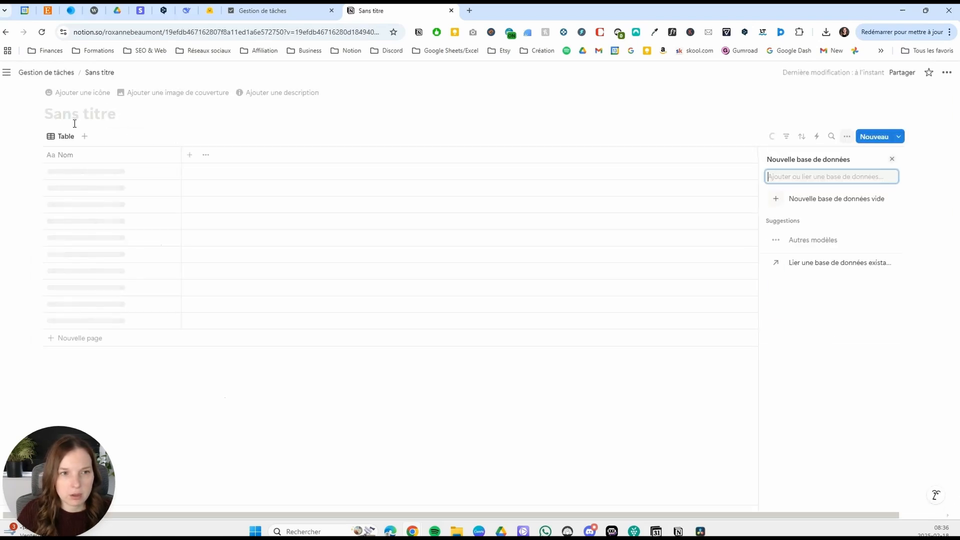
type("t")
key("BackSpace")
type("Tâchrs")
key("BackSpace")
key("BackSpace")
type("es")
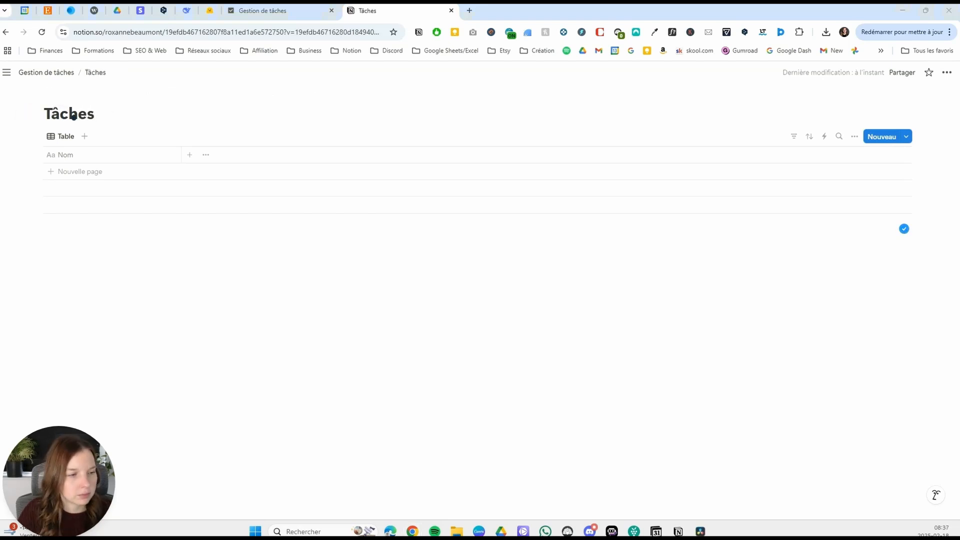
Rename the database's table view as "Toutes les tâches".
left_click(66, 137)
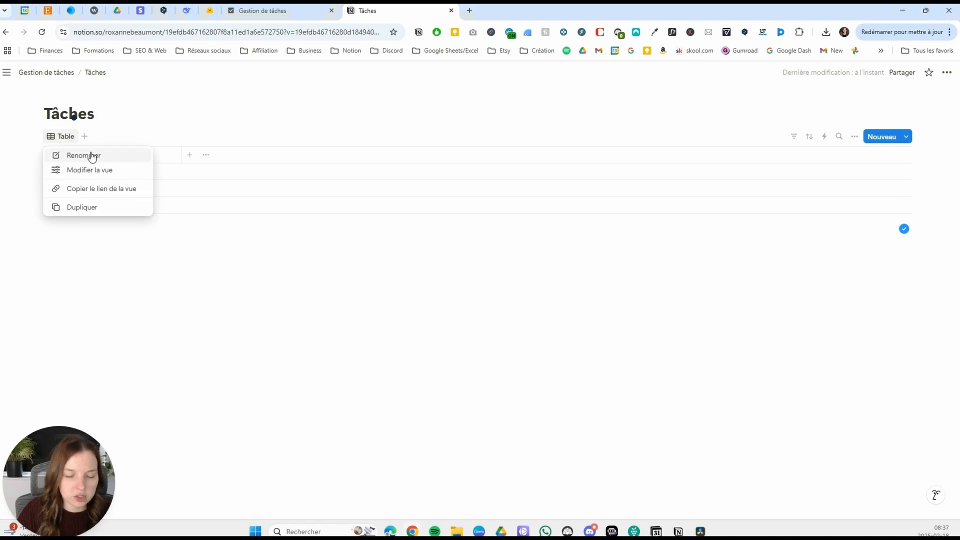
left_click(92, 156)
type("Toutes les tâches")
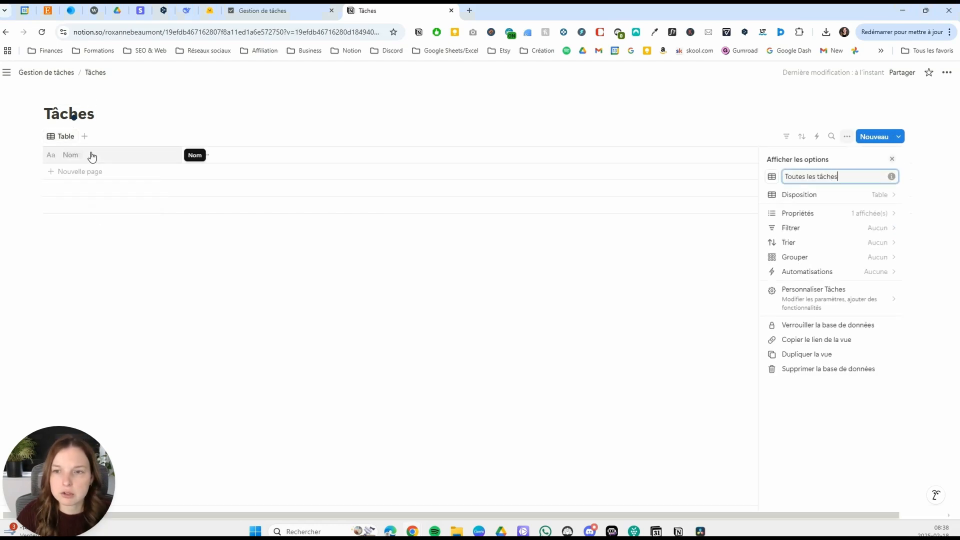
left_click(161, 274)
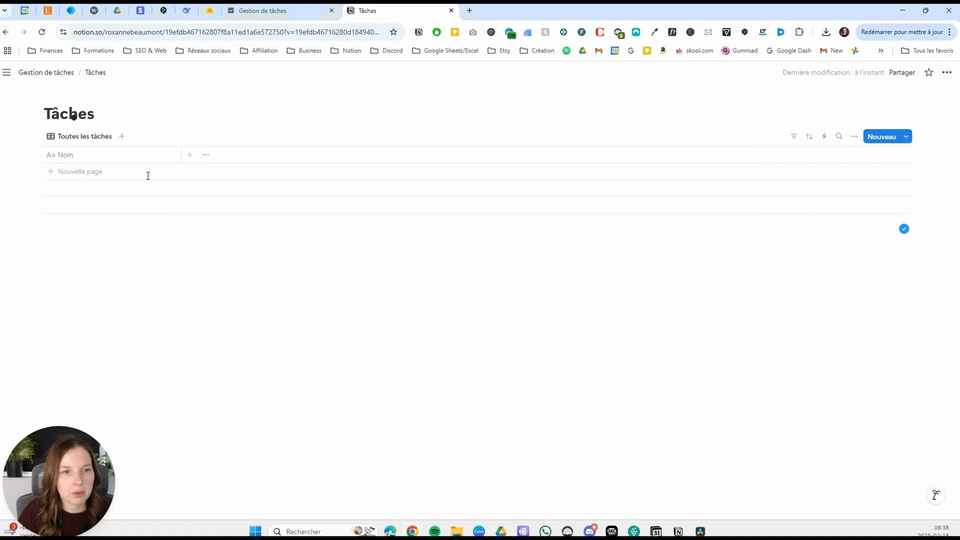
Narrow the Nom column and add an État property, keeping its default name and statuses.
left_click_drag(180, 163, 154, 165)
left_click(163, 154)
scroll(837, 325, "down", 1)
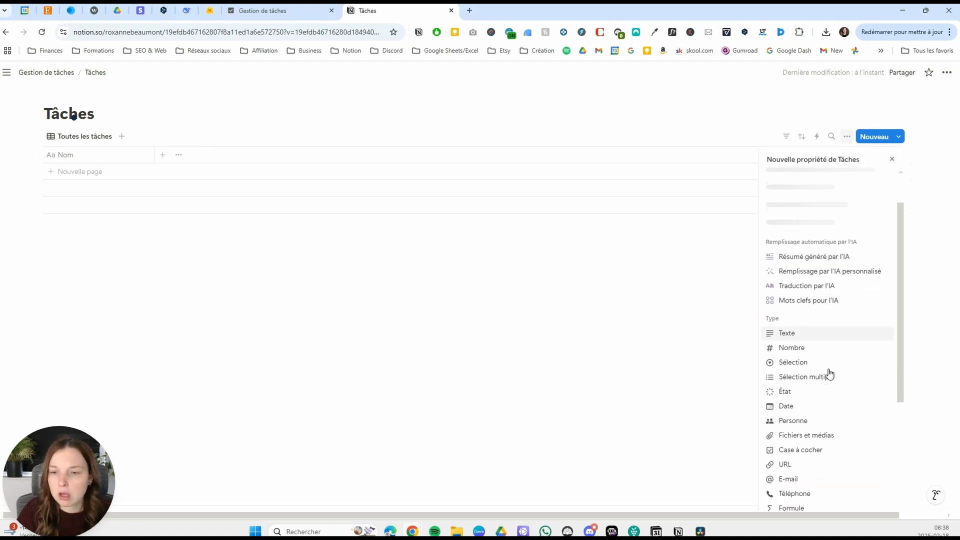
left_click(808, 394)
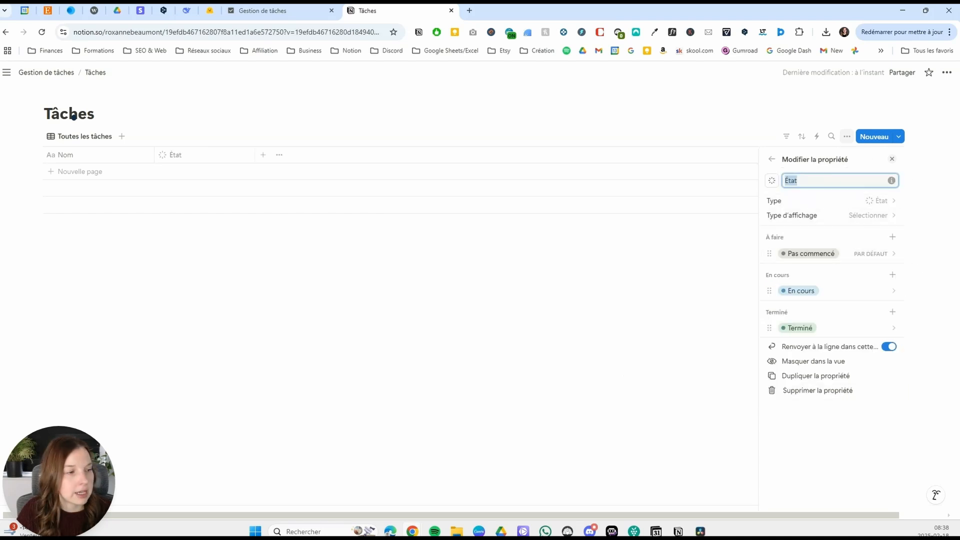
left_click(285, 251)
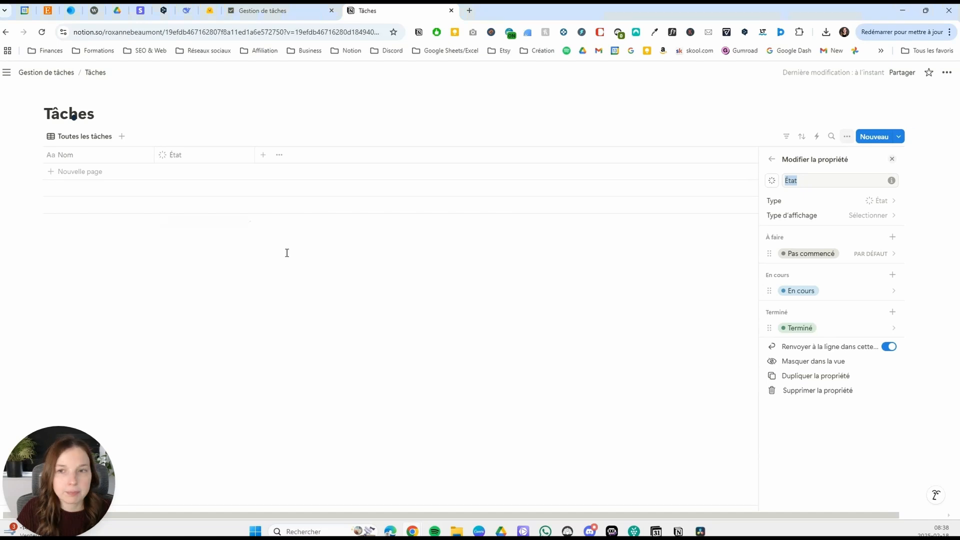
Add a Date property named "Date due" after the État column.
left_click(256, 155)
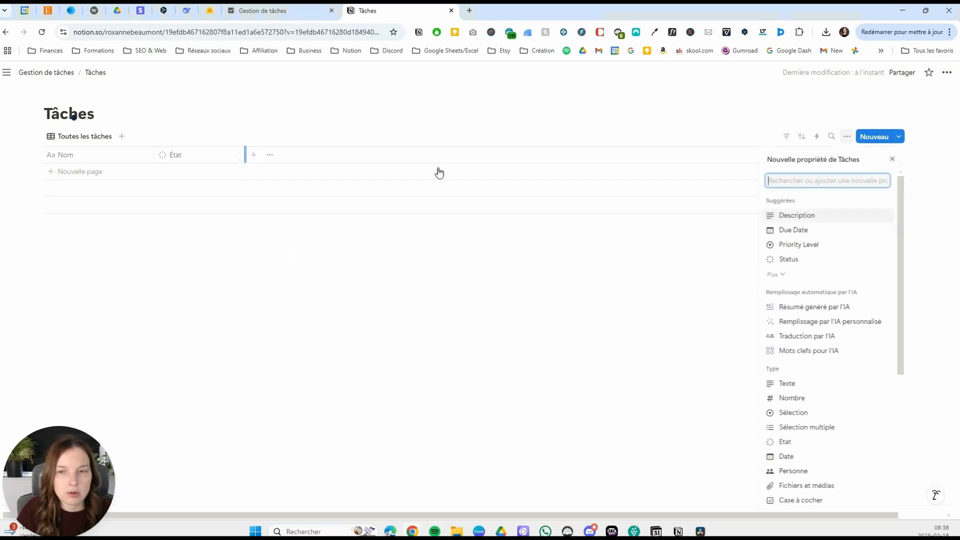
left_click(813, 455)
key("Right")
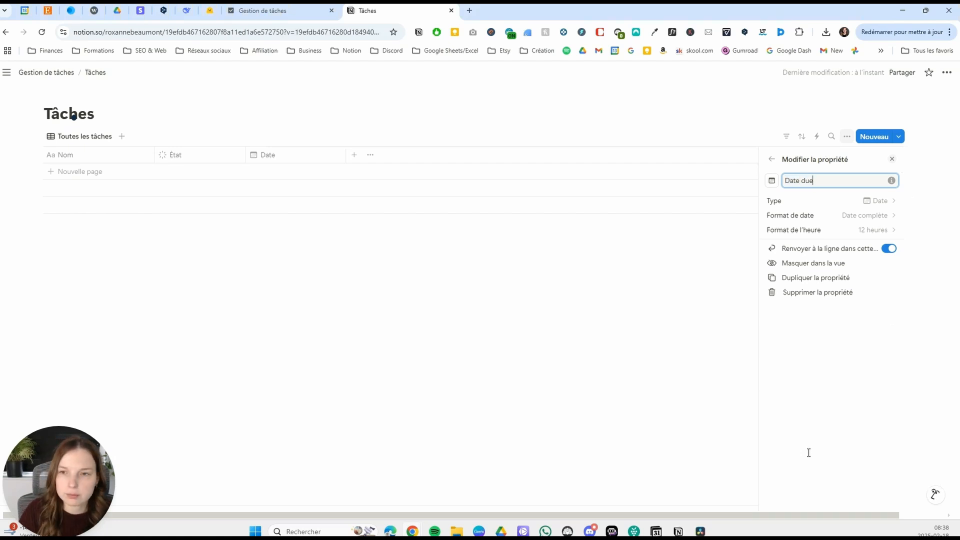
left_click(723, 350)
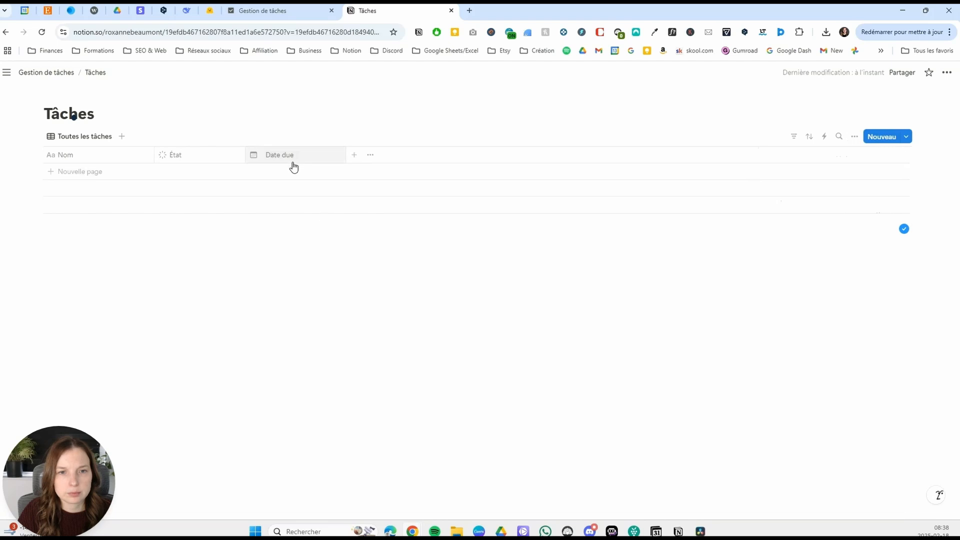
Add a Sélection property named "Priorité" after the Date due column.
left_click(356, 156)
left_click(794, 413)
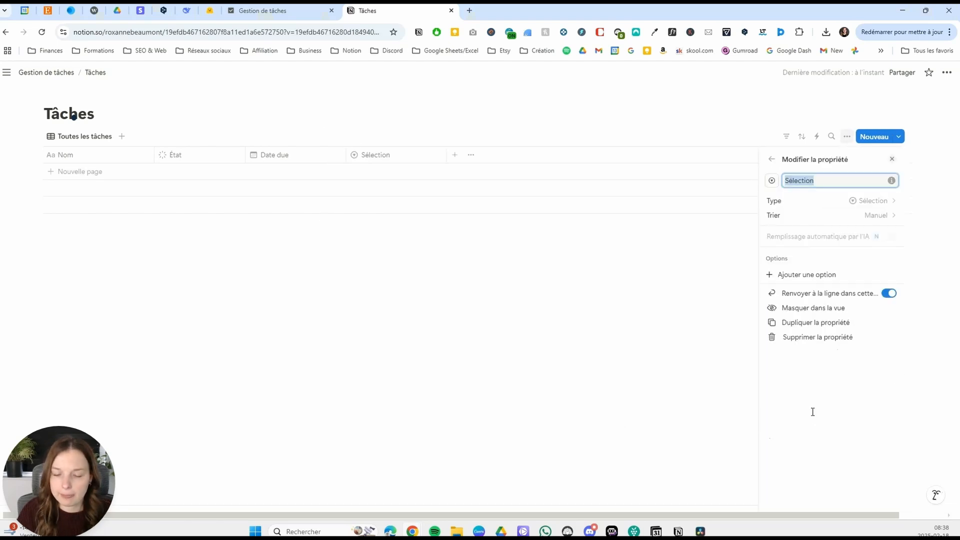
type("Priorité")
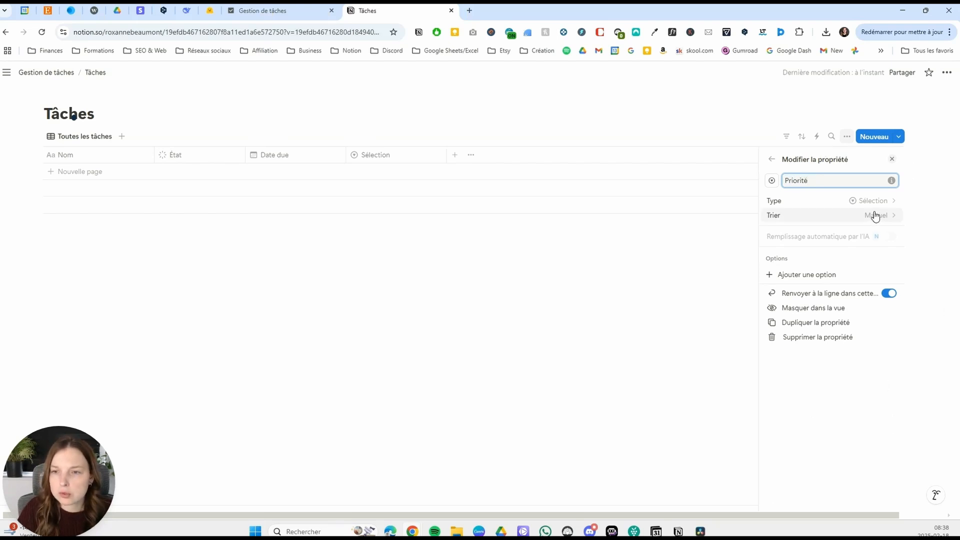
left_click(718, 270)
Add a first row to the table and create the three-flame option 🔥🔥🔥 in its Priorité cell.
left_click(393, 173)
left_click(381, 173)
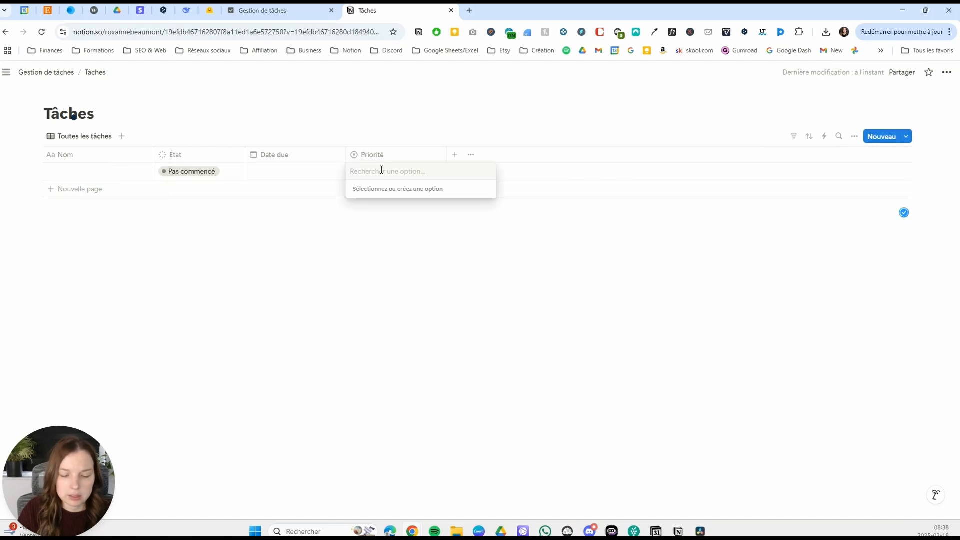
key("super+period")
key("Right")
key("Right")
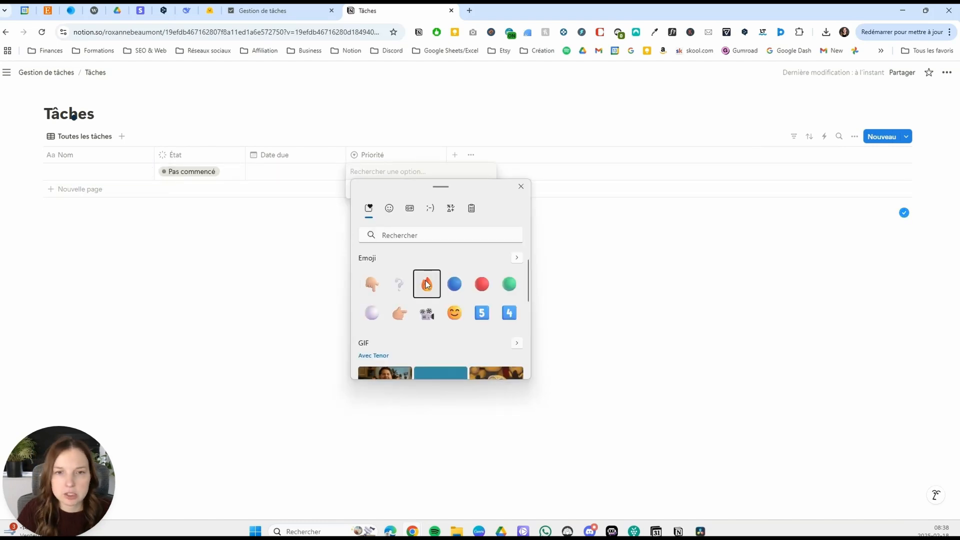
key("Return")
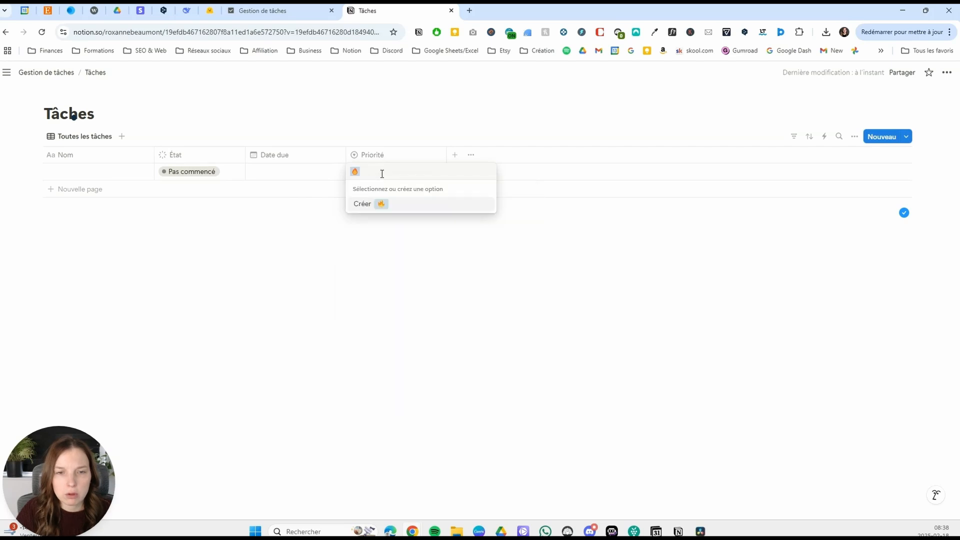
key("ctrl+v")
key("ctrl+v")
key("ctrl+v")
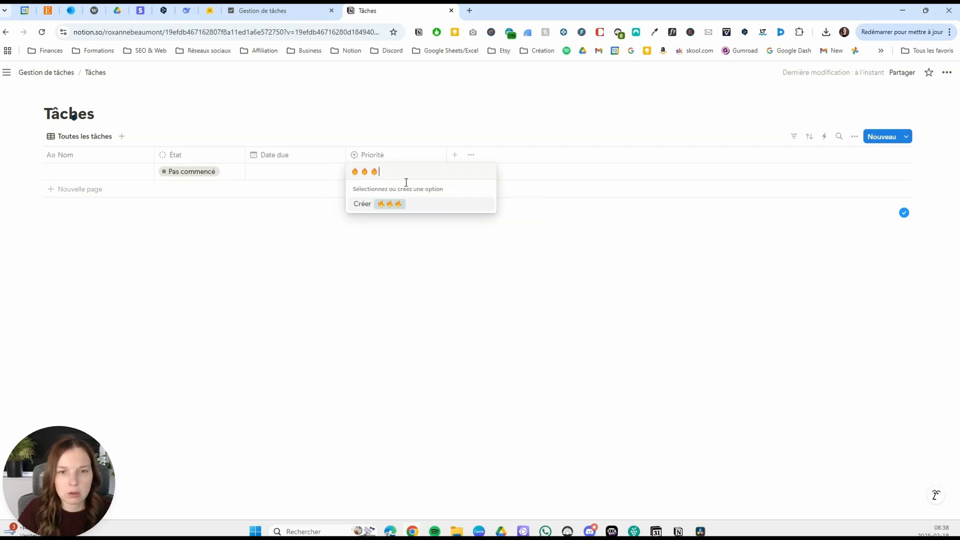
left_click(415, 211)
Create two more Priorité options in the same cell, one with two flames 🔥🔥 and one with a single 🔥.
left_click(393, 171)
type("🔥")
type("🔥")
left_click(400, 219)
left_click(397, 172)
type("🔥")
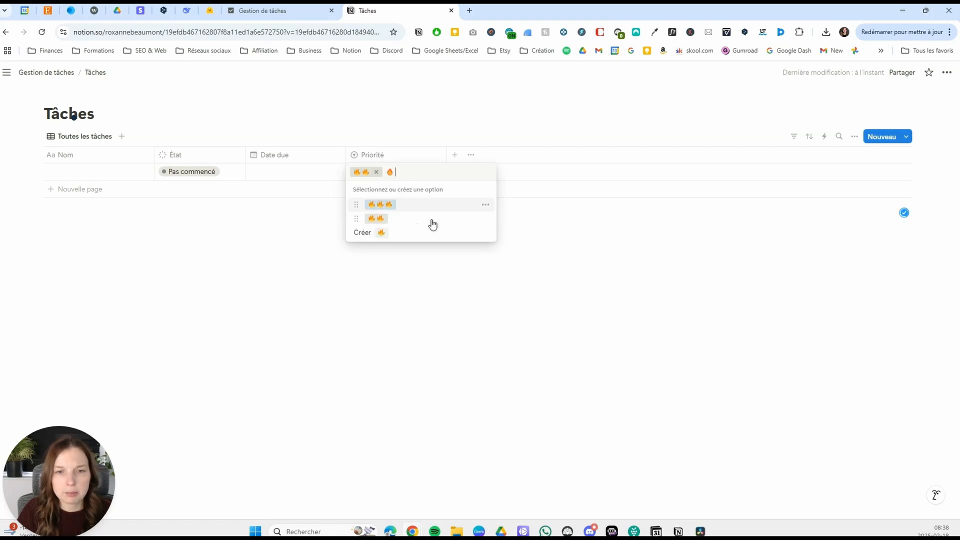
left_click(393, 234)
left_click(396, 175)
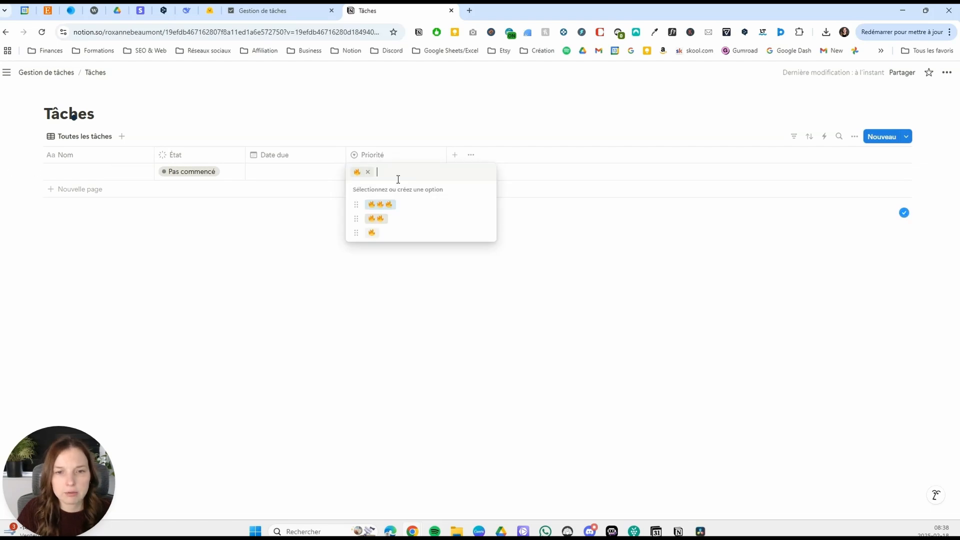
Set the colour of the 🔥🔥🔥 Priorité option to Rouge and of the 🔥🔥 option to Jaune.
left_click(486, 205)
left_click(475, 413)
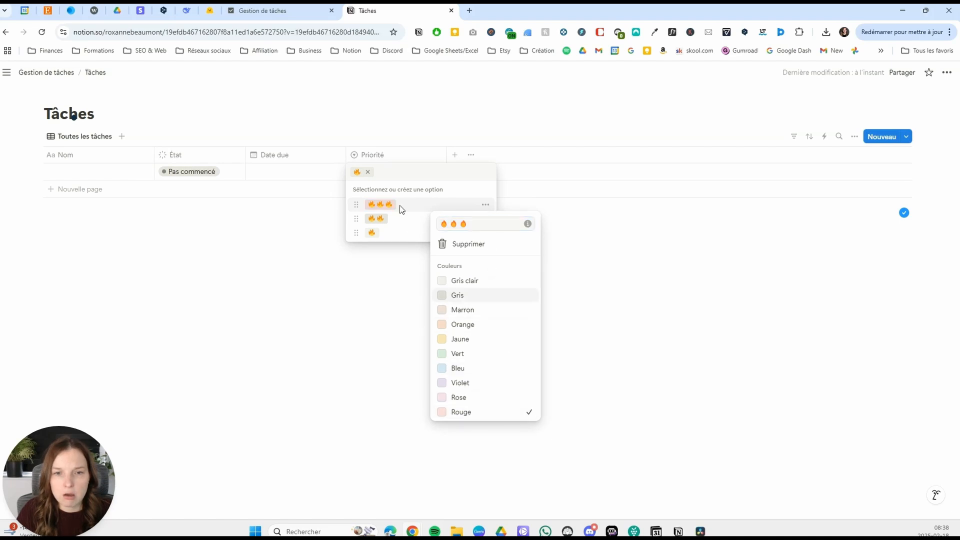
key("Escape")
left_click(479, 222)
left_click(416, 176)
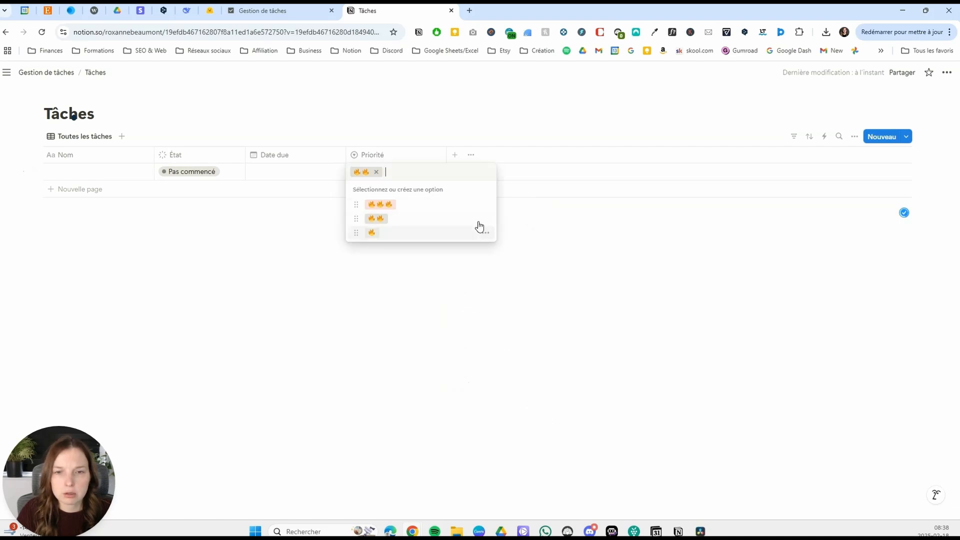
left_click(486, 220)
left_click(484, 354)
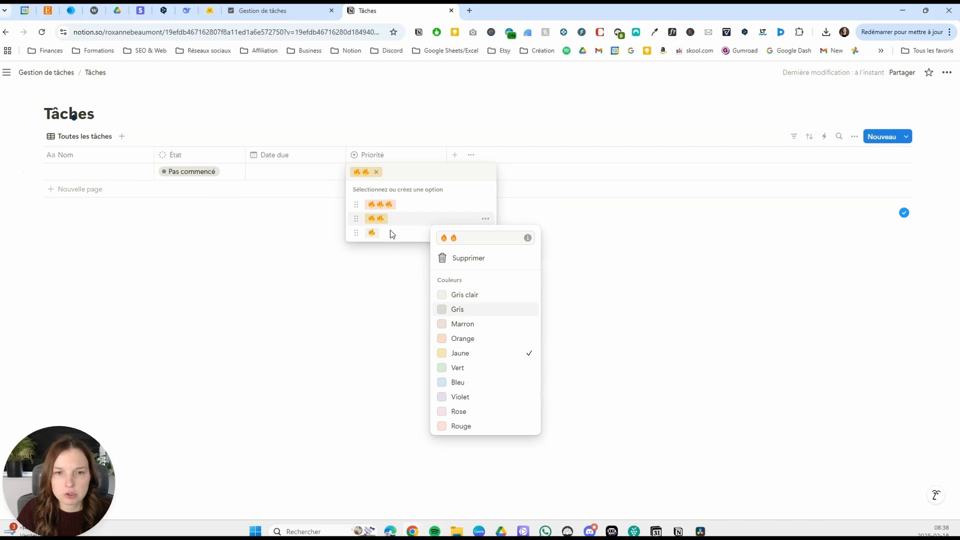
key("Escape")
Set the colour of the single 🔥 option to Vert and narrow the Priorité column to fit its heading.
left_click(486, 233)
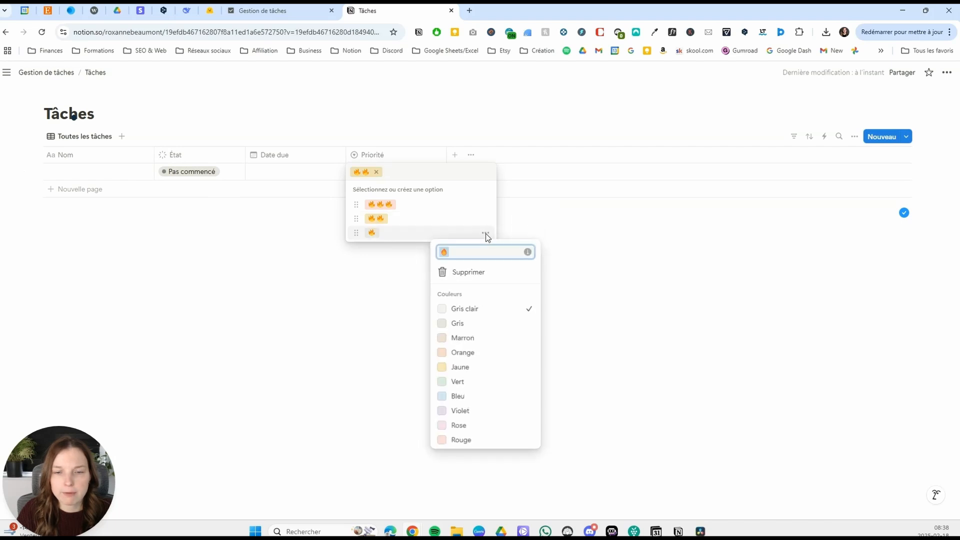
left_click(520, 382)
key("Escape")
key("Escape")
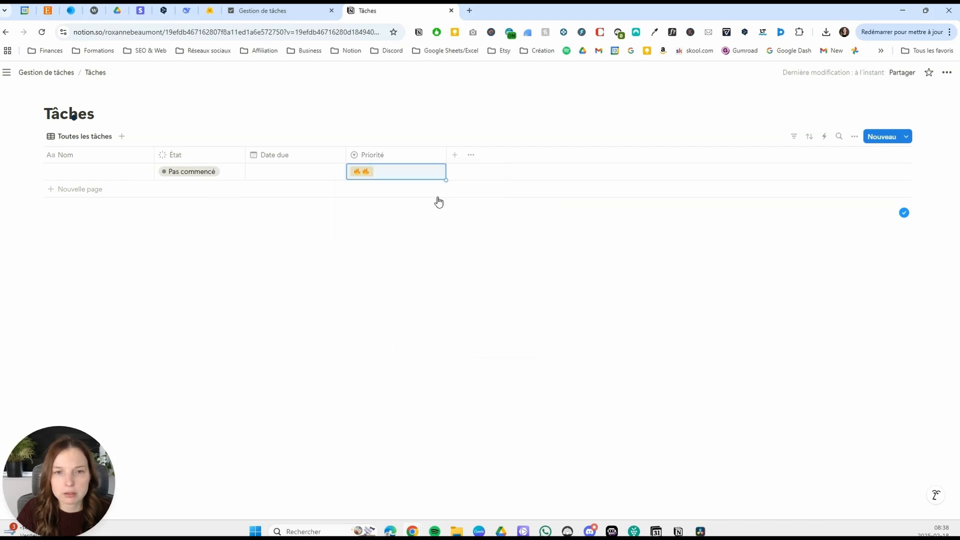
left_click_drag(445, 158, 398, 159)
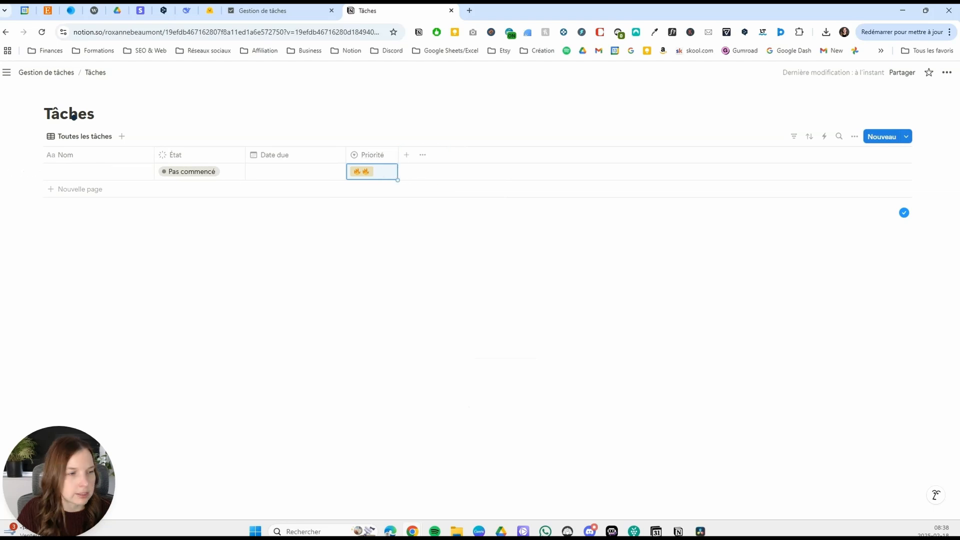
Add a Sélection property named "Catégorie" after the Priorité column.
left_click(406, 156)
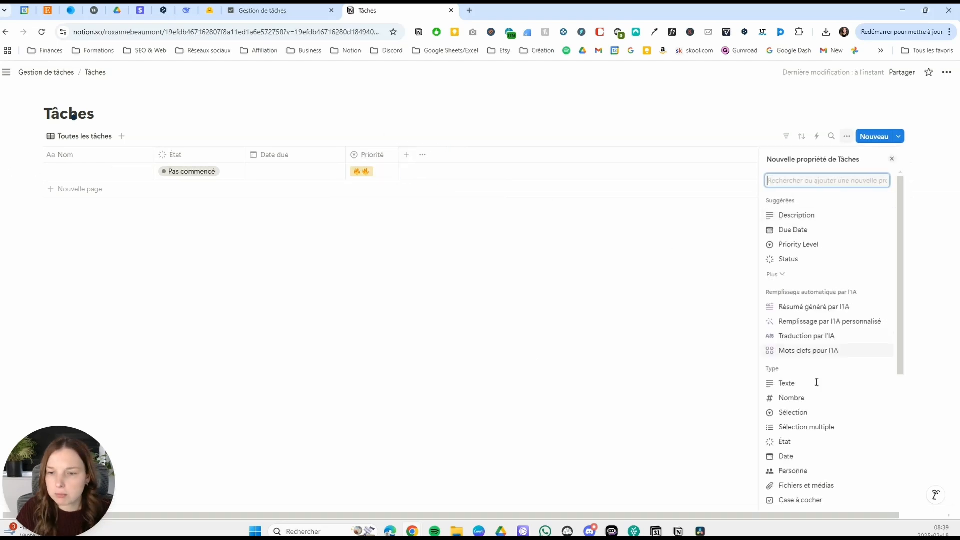
left_click(800, 414)
type("Catégorie")
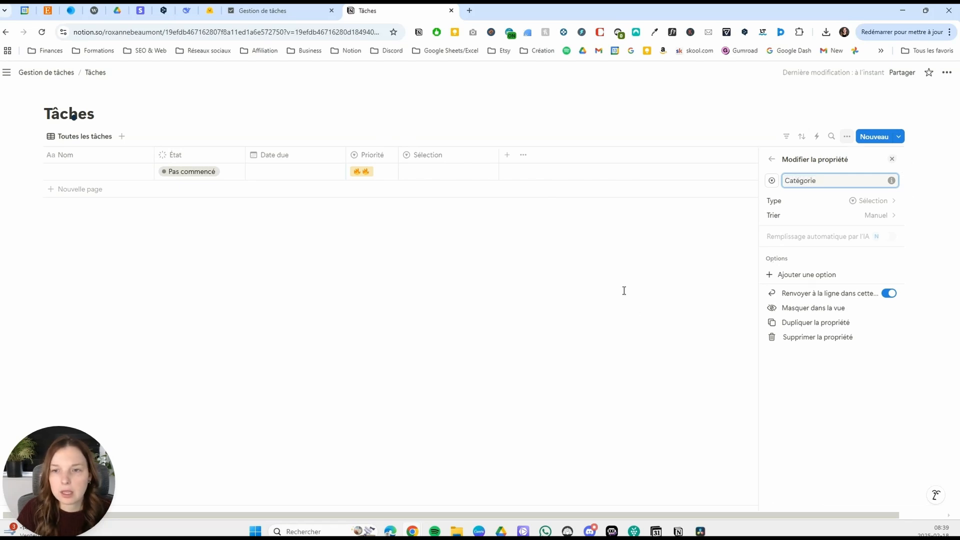
left_click(624, 291)
Create the option "Travail" in the first row's Catégorie cell.
left_click(467, 172)
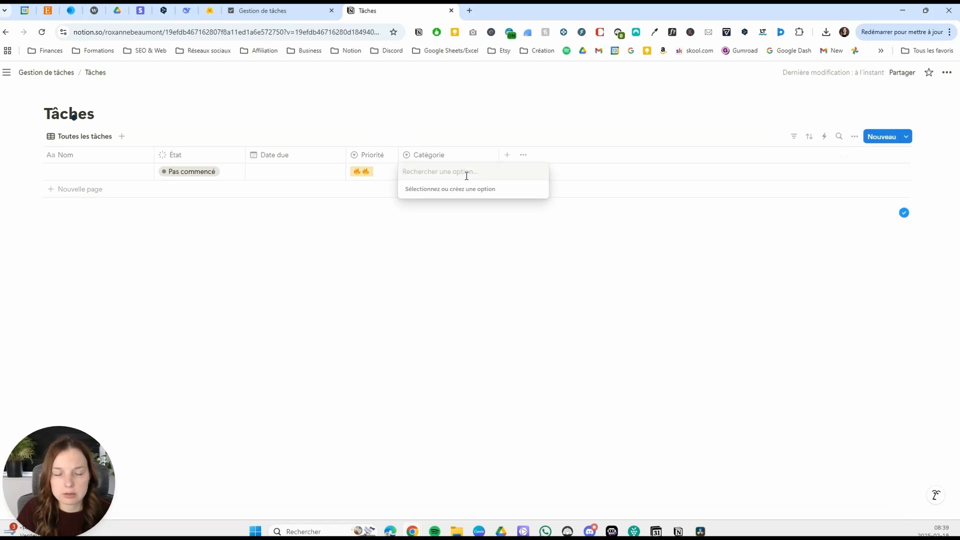
type("Trava")
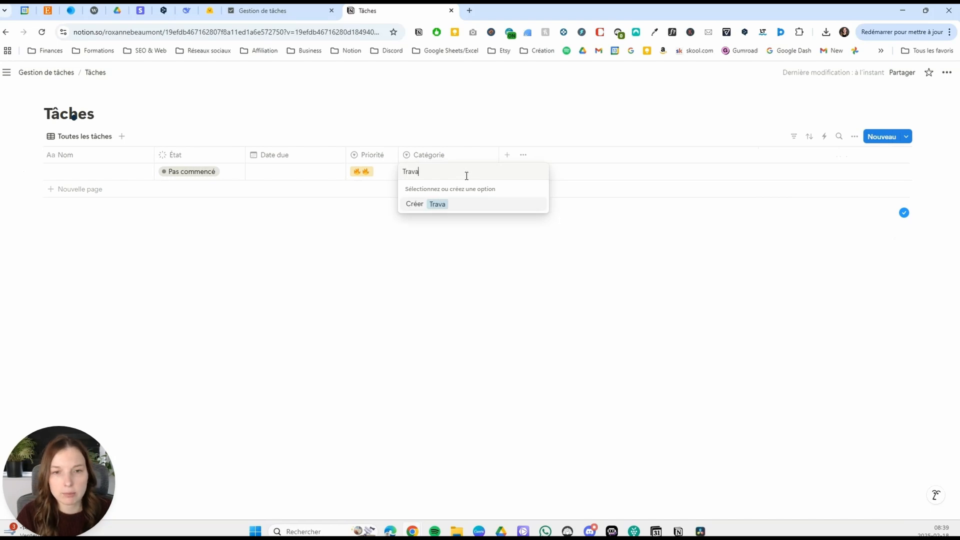
type("il")
key("Return")
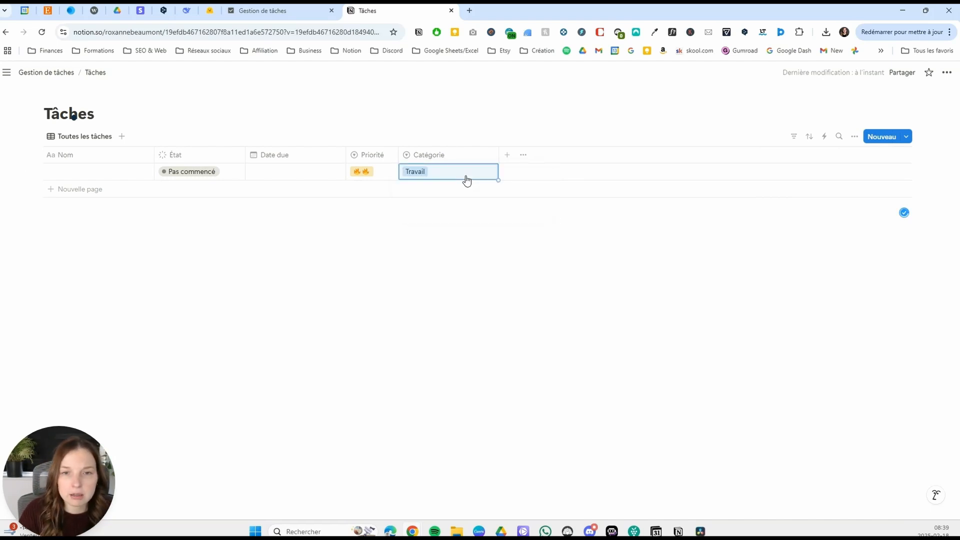
Create the option "Personnel" in the first row's Catégorie cell and narrow the Catégorie column.
left_click(467, 175)
type("O")
key("BackSpace")
type("Personnel")
key("Return")
left_click(465, 175)
key("Escape")
left_click_drag(499, 155, 460, 172)
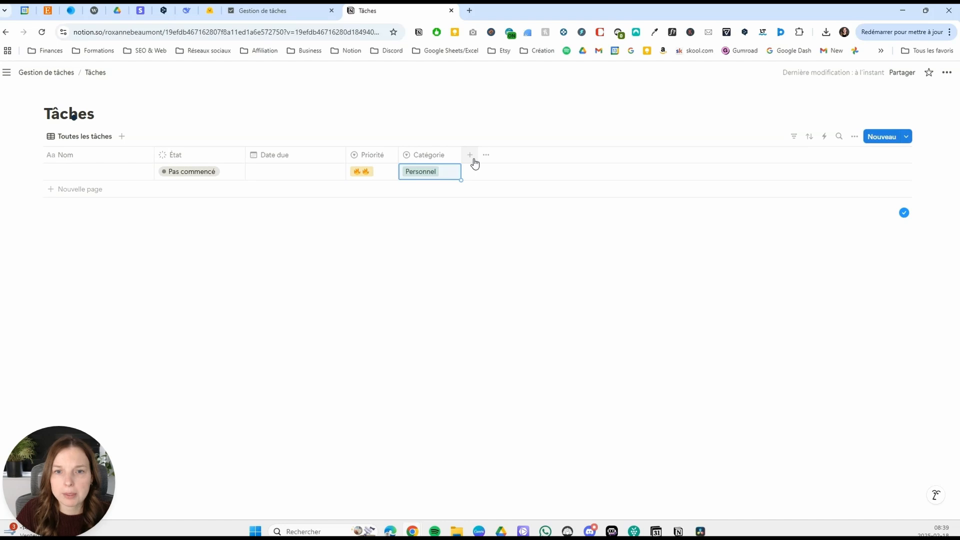
Add a Nombre property named "Nombre récurrence" after Catégorie and narrow its column to fit the heading.
left_click(474, 160)
left_click(815, 400)
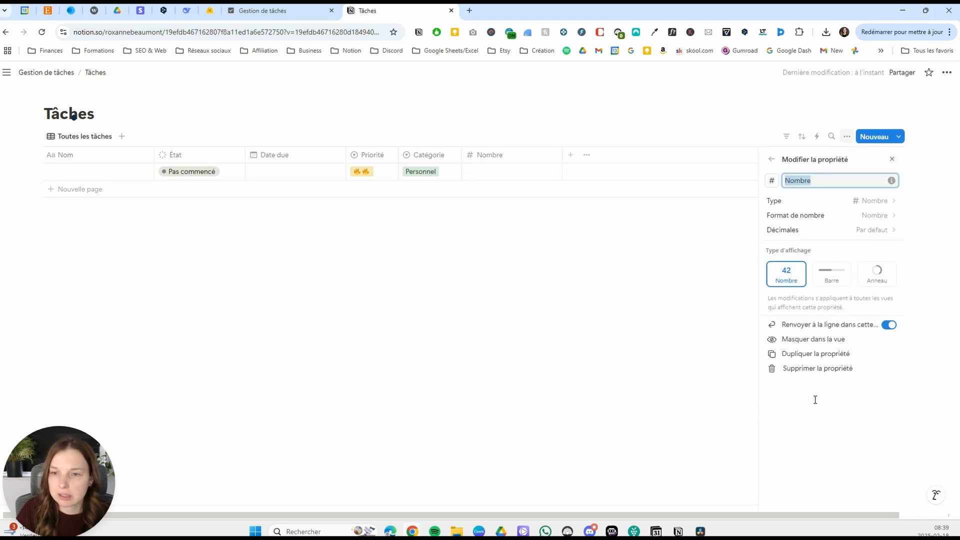
key("Right")
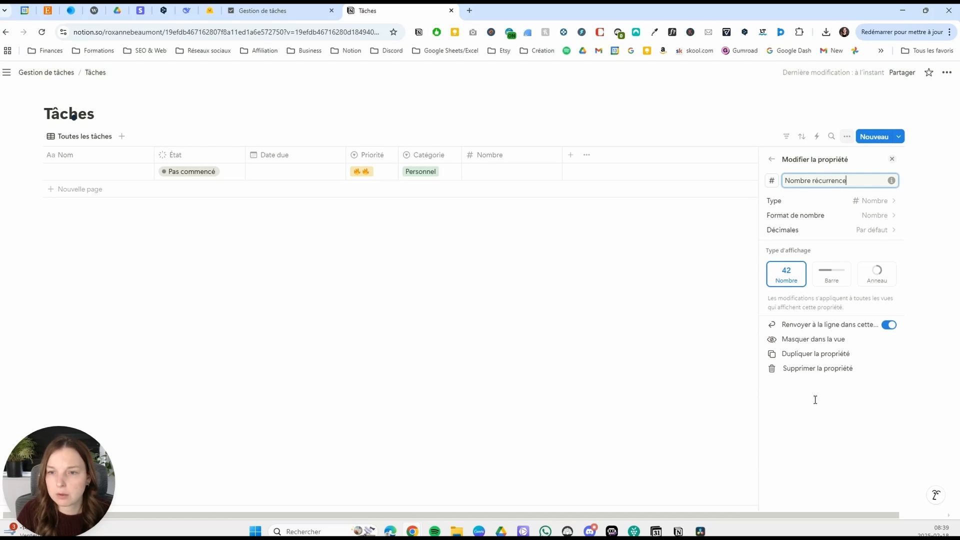
left_click(641, 295)
left_click_drag(562, 158, 545, 163)
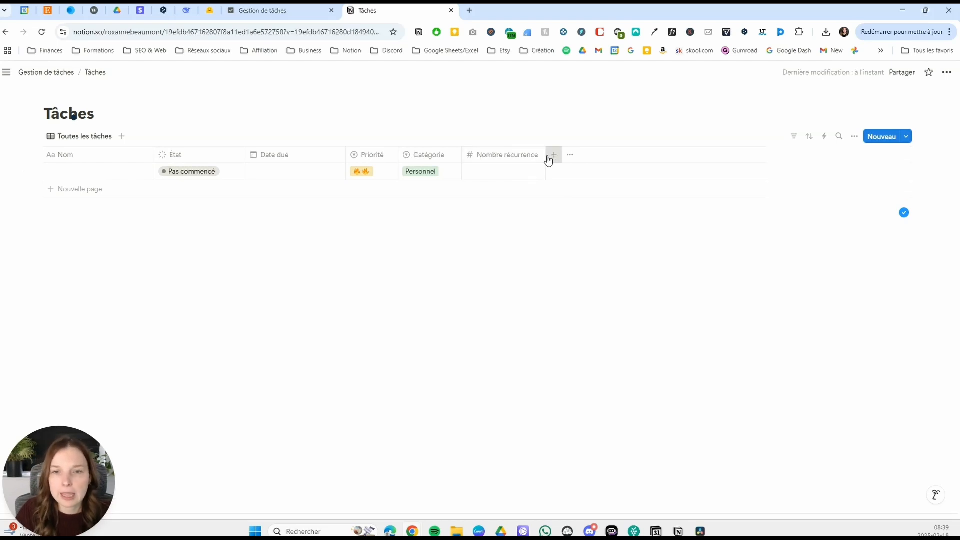
Add a Sélection property named "Unité de temps" after Nombre récurrence and narrow its column to fit the heading.
left_click(552, 157)
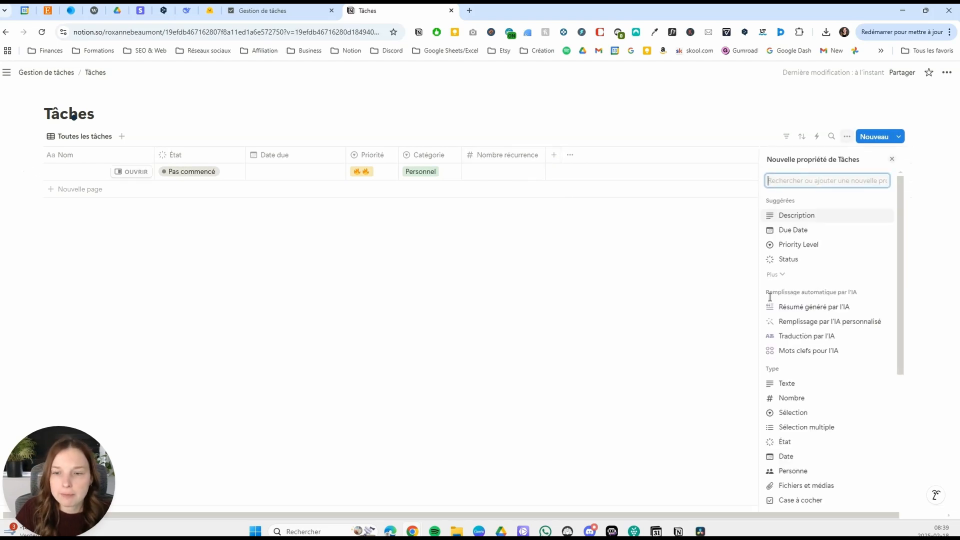
left_click(803, 416)
type("Unité de temps")
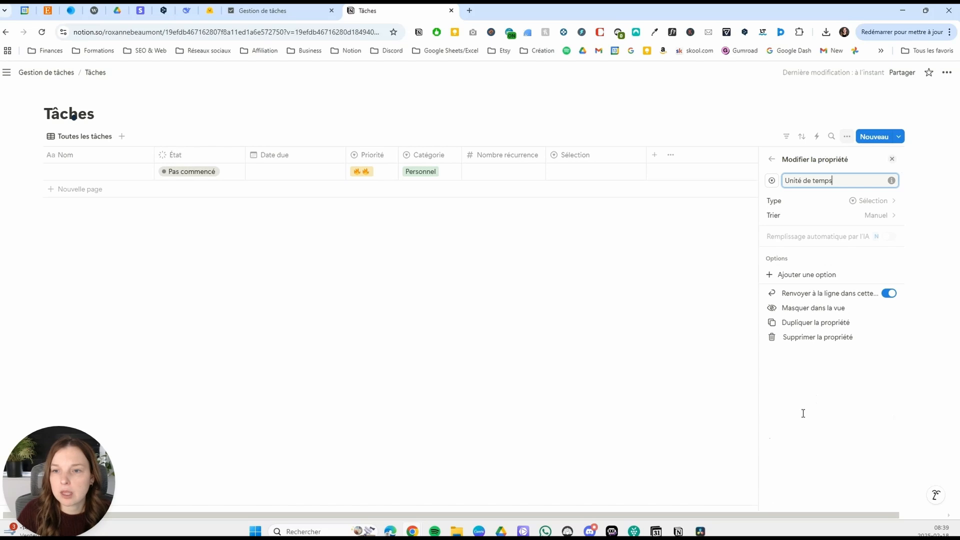
left_click(570, 269)
left_click_drag(645, 157, 623, 163)
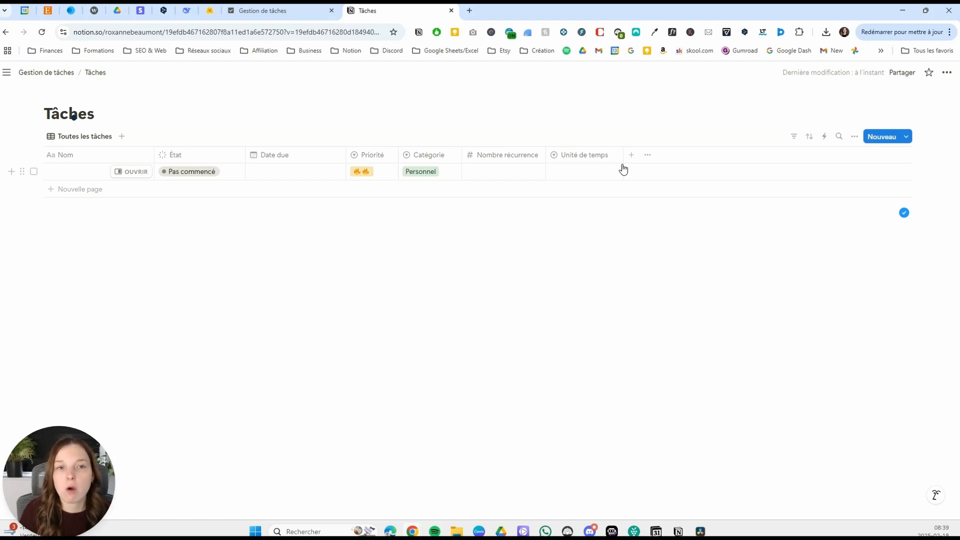
Create the options "minutes", "hours" and "days" in the first row's Unité de temps cell.
left_click(592, 171)
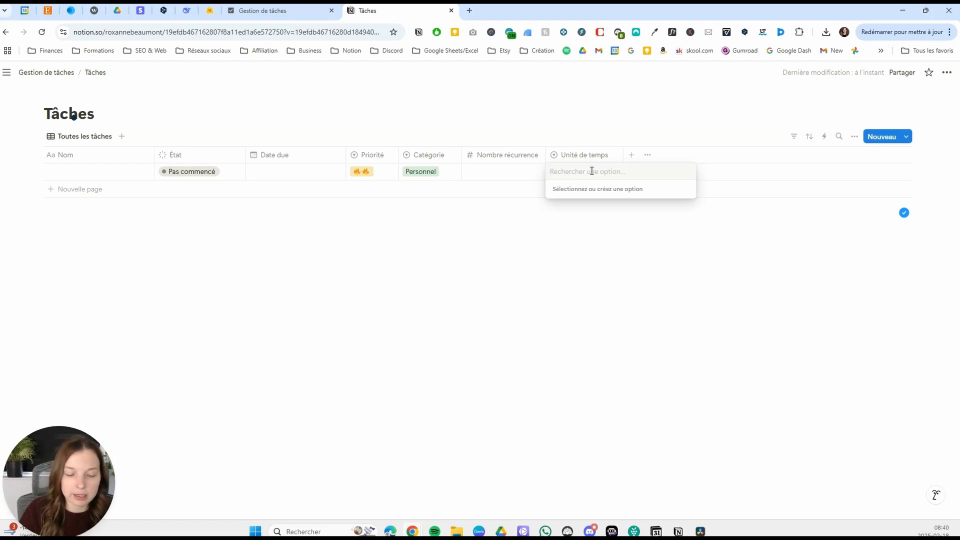
type("minutes")
key("Return")
left_click(592, 172)
type("hours")
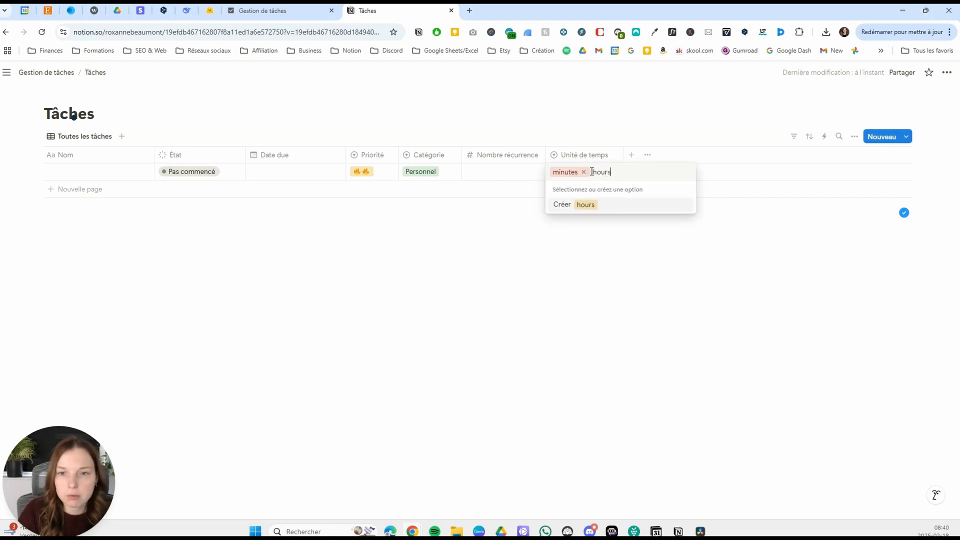
key("Return")
left_click(592, 174)
type("days")
key("Return")
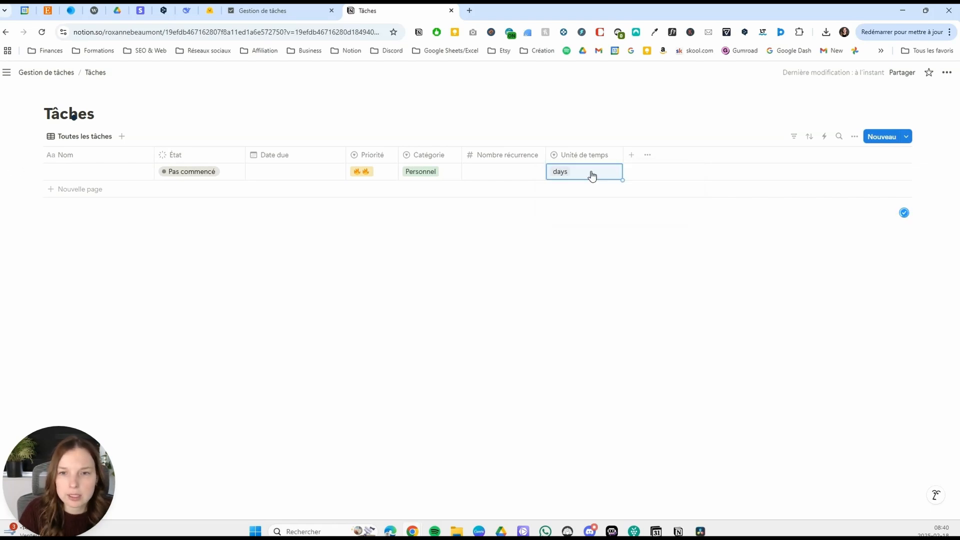
Create the options "weeks", "months" and "quarters" in the first row's Unité de temps cell.
left_click(593, 171)
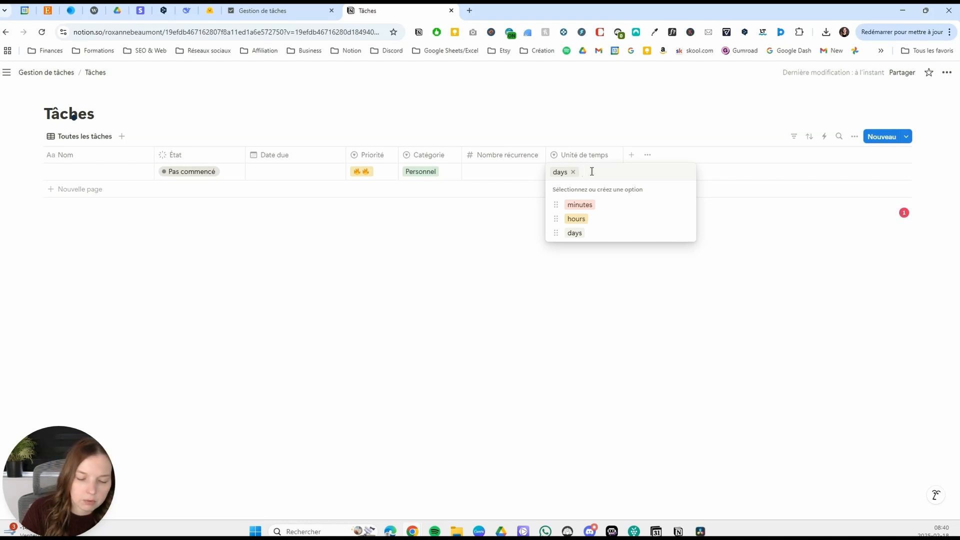
type("weeks")
key("Return")
left_click(592, 172)
type("months")
key("Return")
left_click(592, 174)
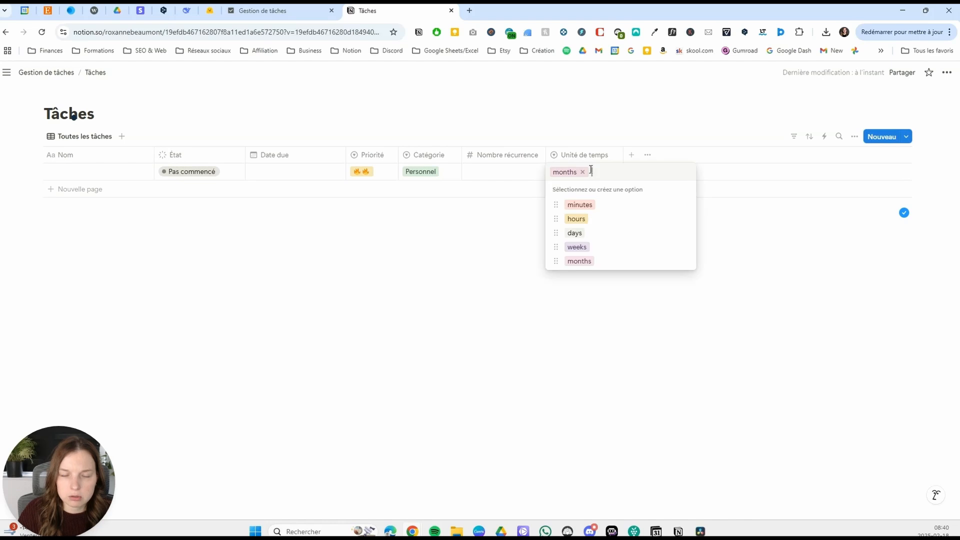
type("quarters")
key("Return")
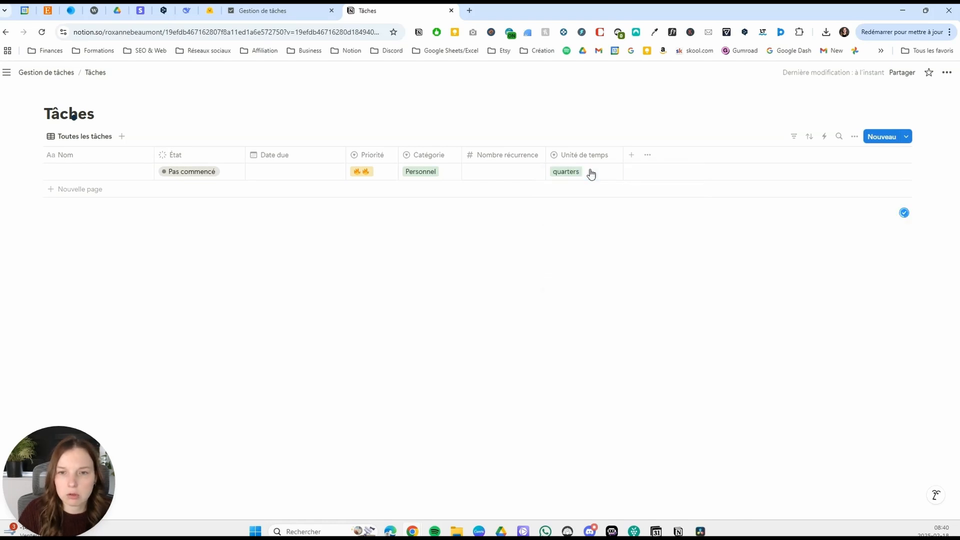
Create the option "years" in the first row's Unité de temps cell and narrow that column slightly.
left_click(592, 173)
type("years")
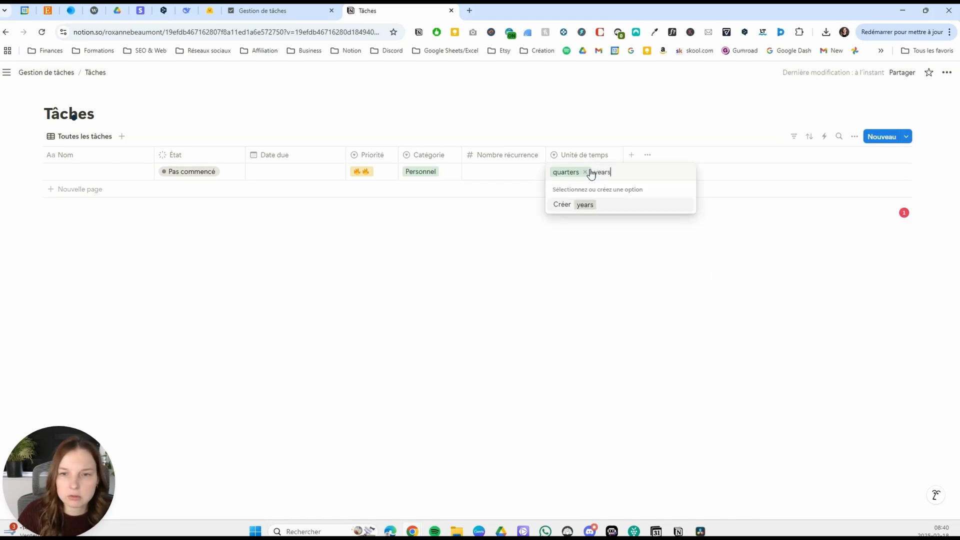
left_click(591, 206)
left_click_drag(623, 157, 613, 155)
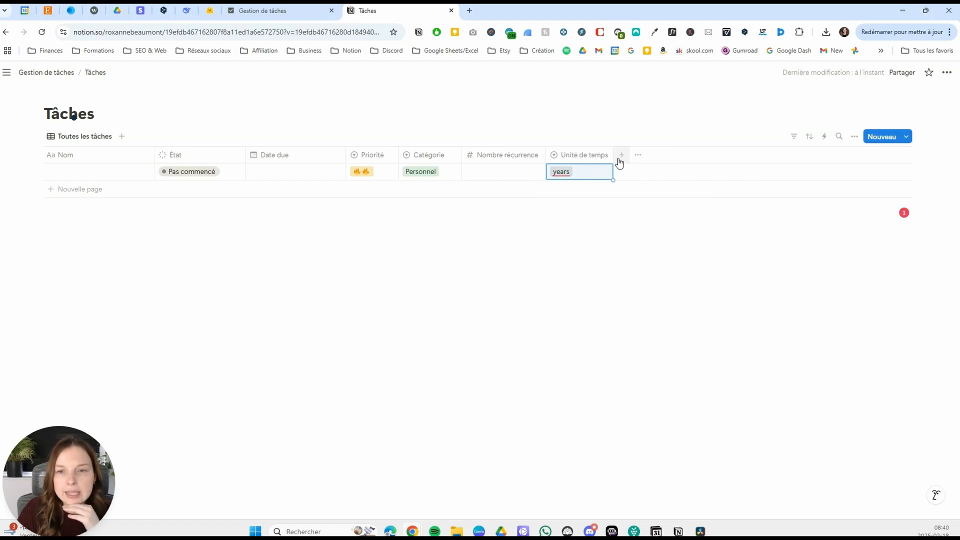
Add a Formule property named "Prochaine date due" after the Unité de temps column.
left_click(621, 155)
scroll(820, 328, "down", 5)
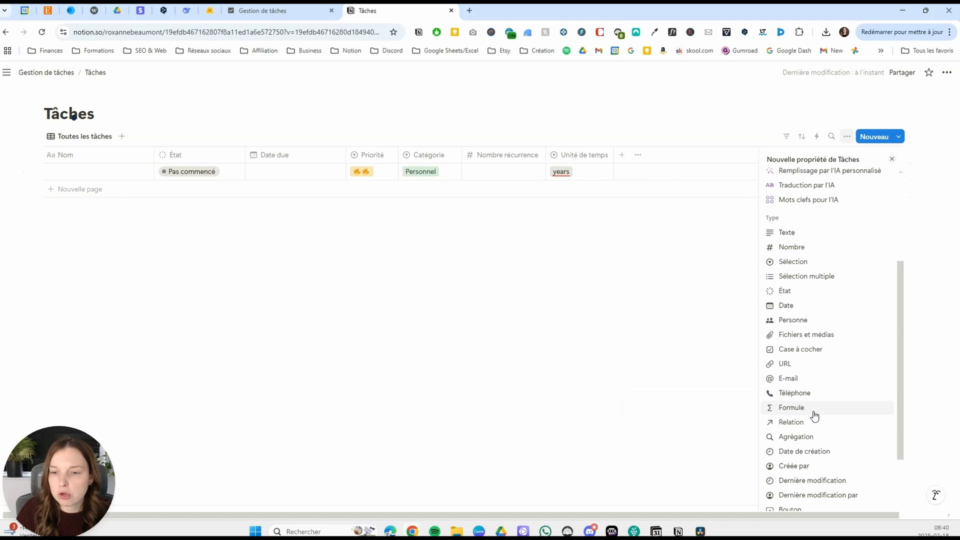
left_click(814, 411)
type("Prochaine date due")
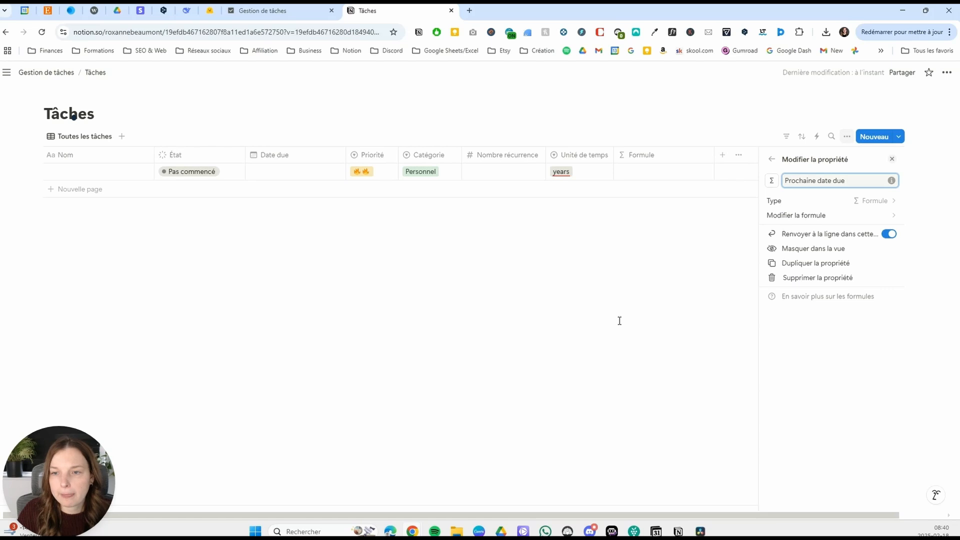
left_click(620, 321)
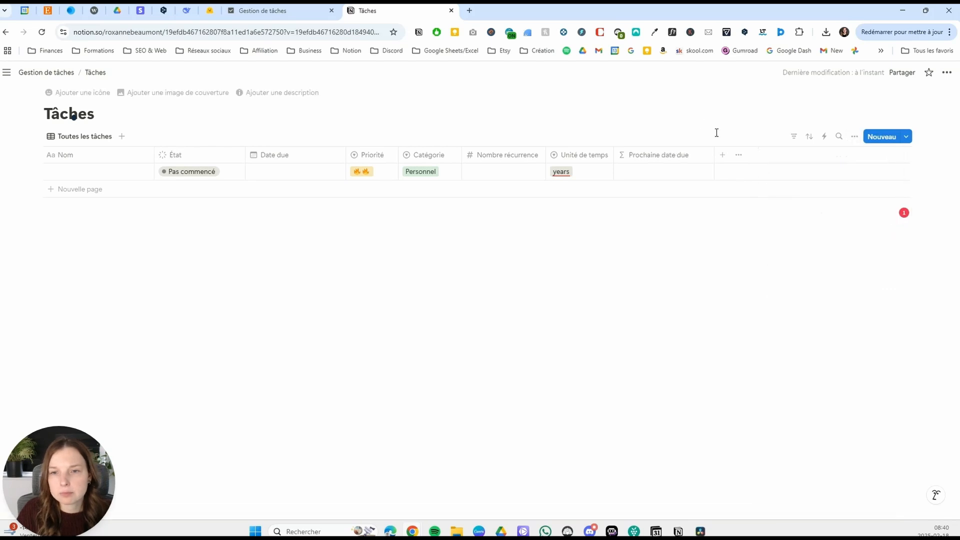
Set the Prochaine date due formula to dateAdd(Date due, Nombre récurrence, Unité de temps) and save it.
left_click(667, 174)
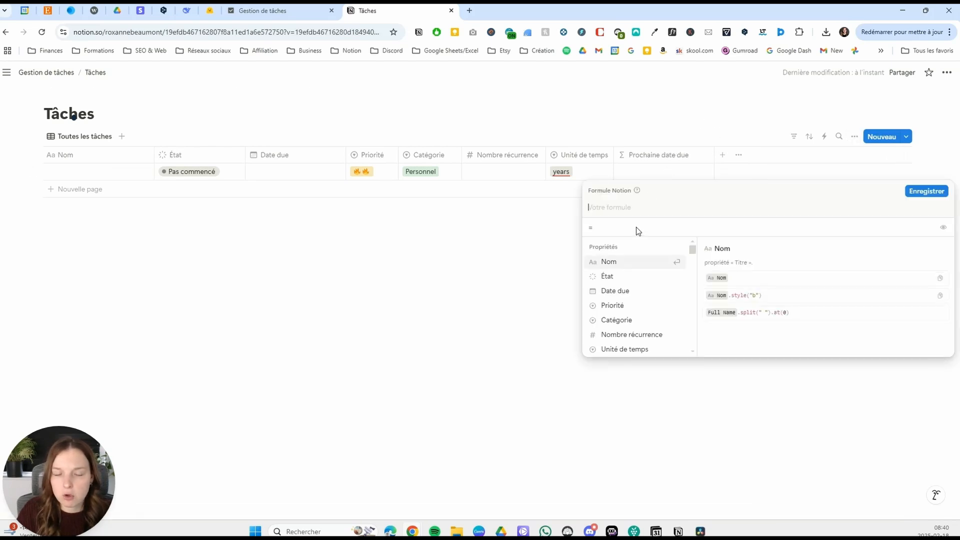
type("date")
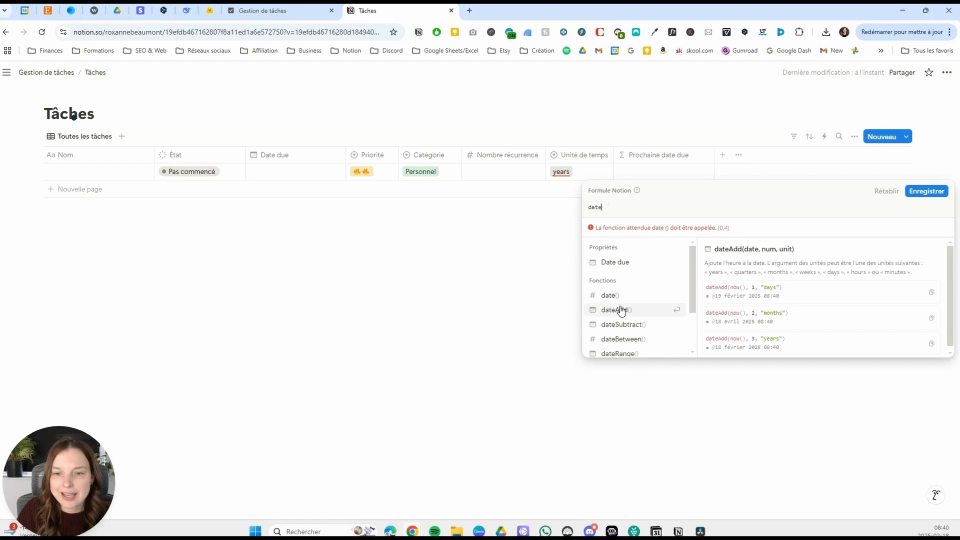
left_click(620, 312)
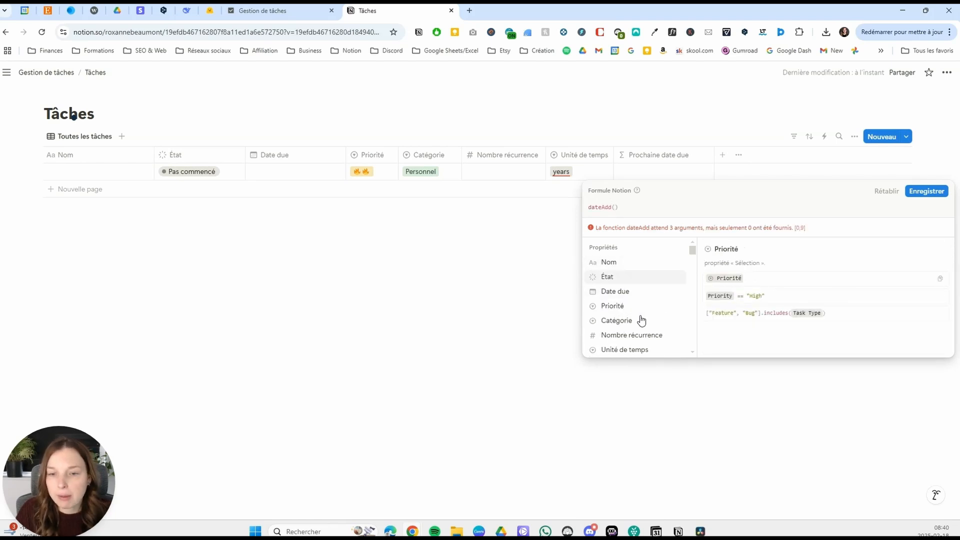
left_click(602, 207)
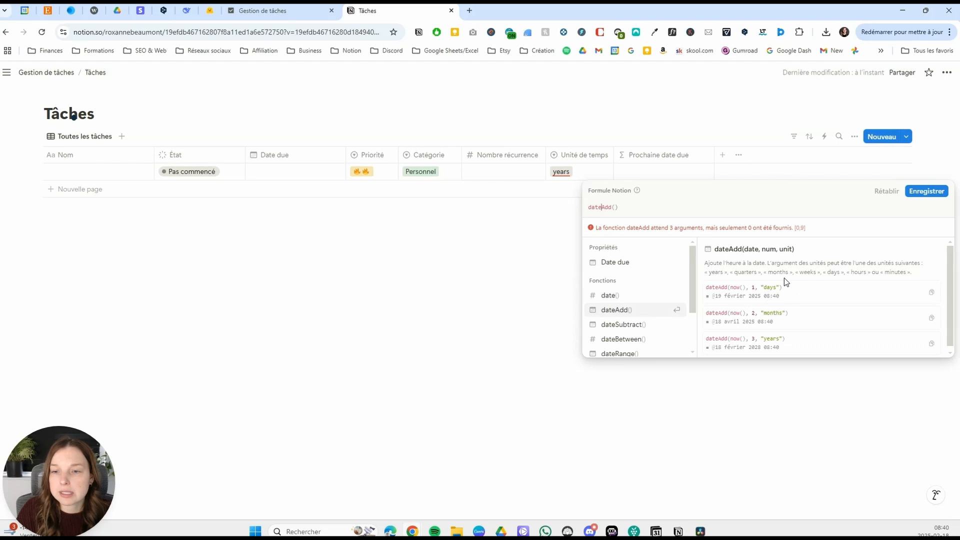
left_click(617, 208)
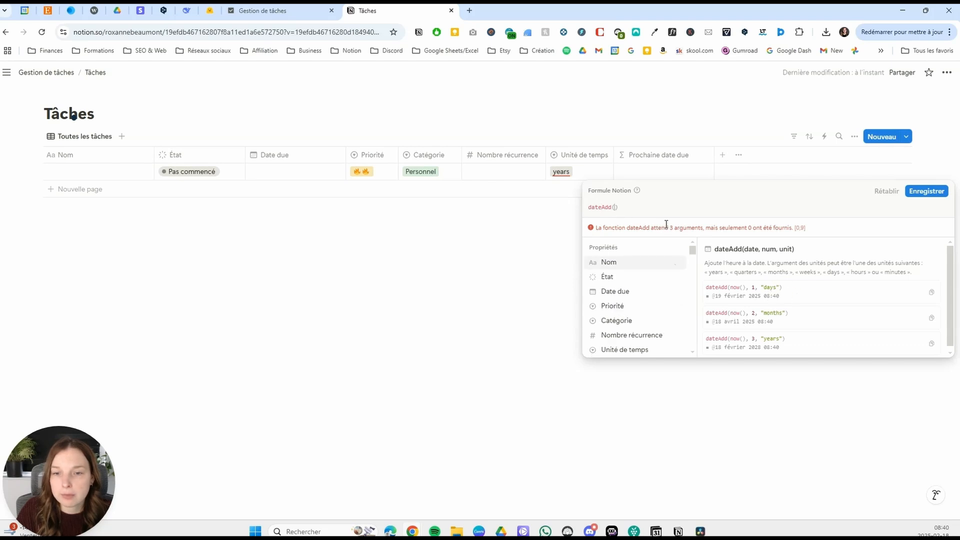
left_click(637, 292)
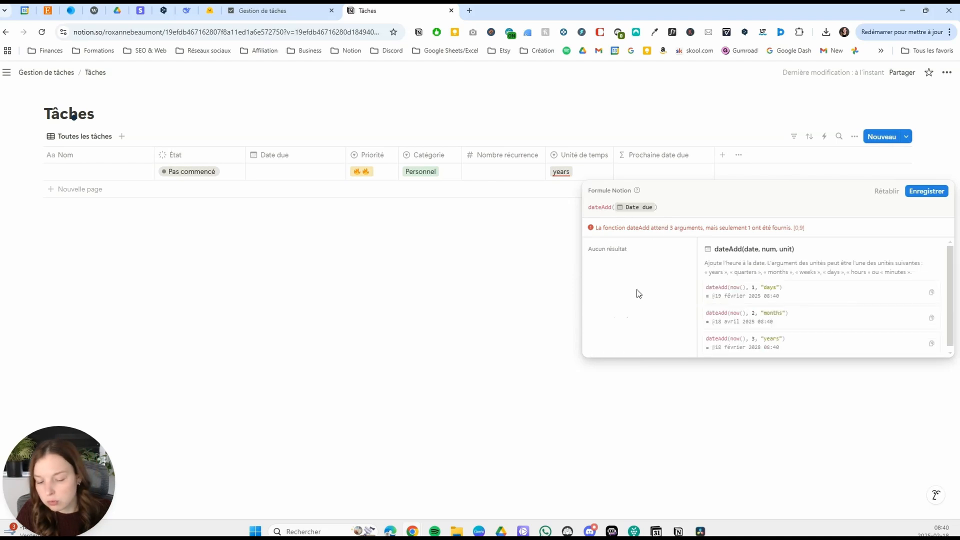
type(",")
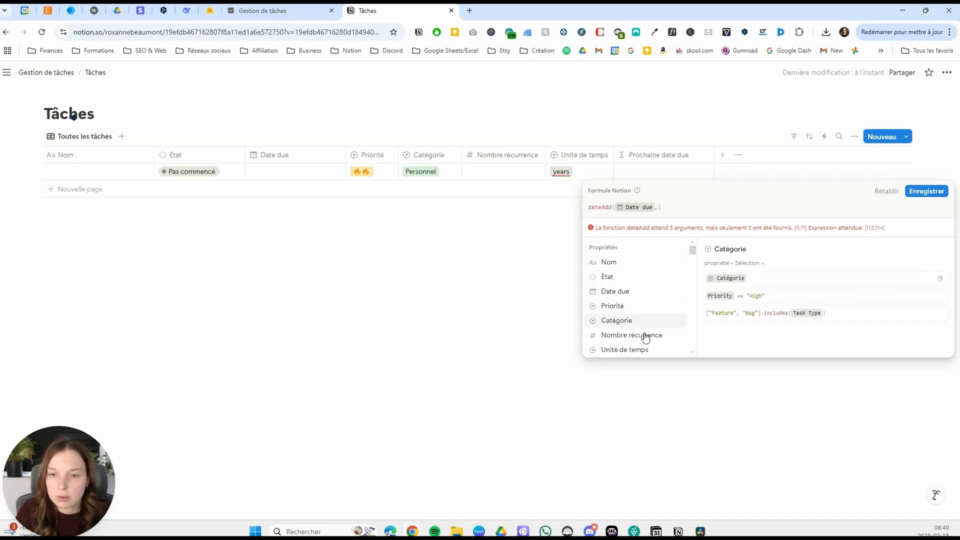
left_click(644, 337)
type(",")
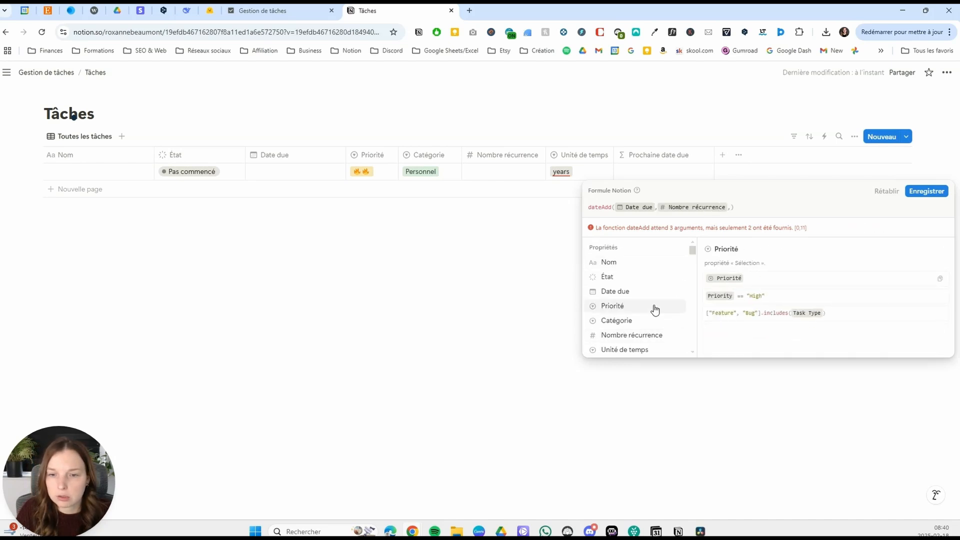
left_click(638, 349)
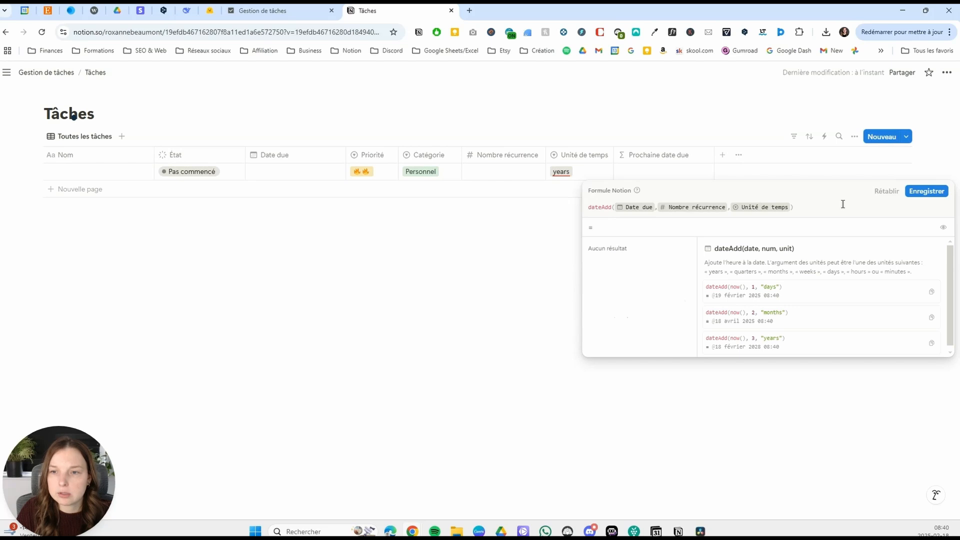
left_click(927, 192)
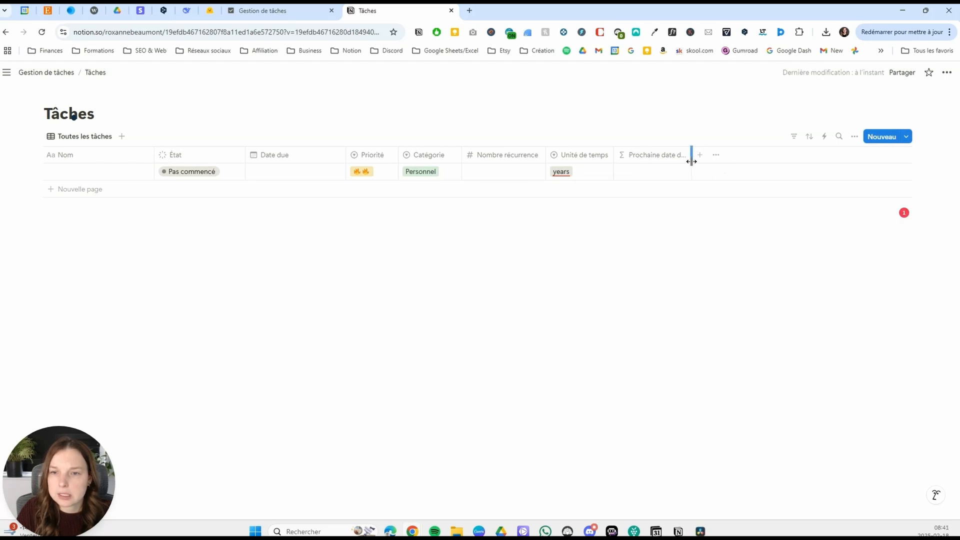
Fill the first row with Date due 19 février 2025, Nombre récurrence 1 and Unité de temps "weeks".
left_click(302, 172)
left_click(296, 292)
left_click(497, 178)
left_click(495, 171)
type("1")
key("Return")
left_click(568, 175)
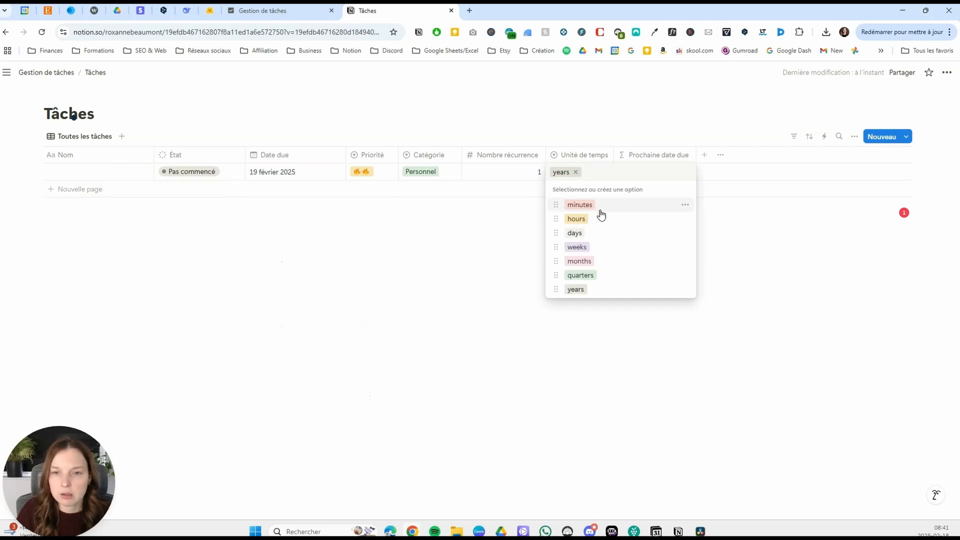
left_click(601, 250)
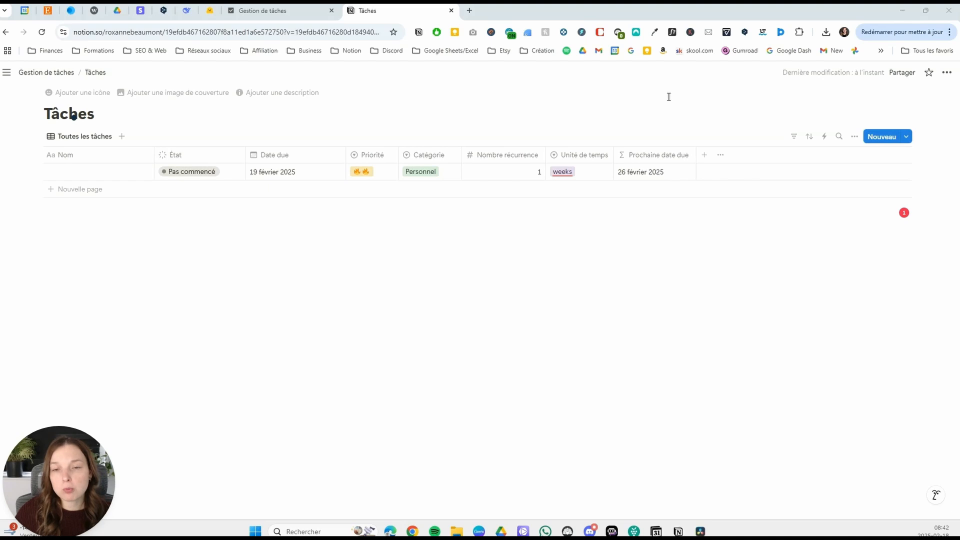
Add a Formule property named "Statut date" after the Prochaine date due column.
left_click(704, 155)
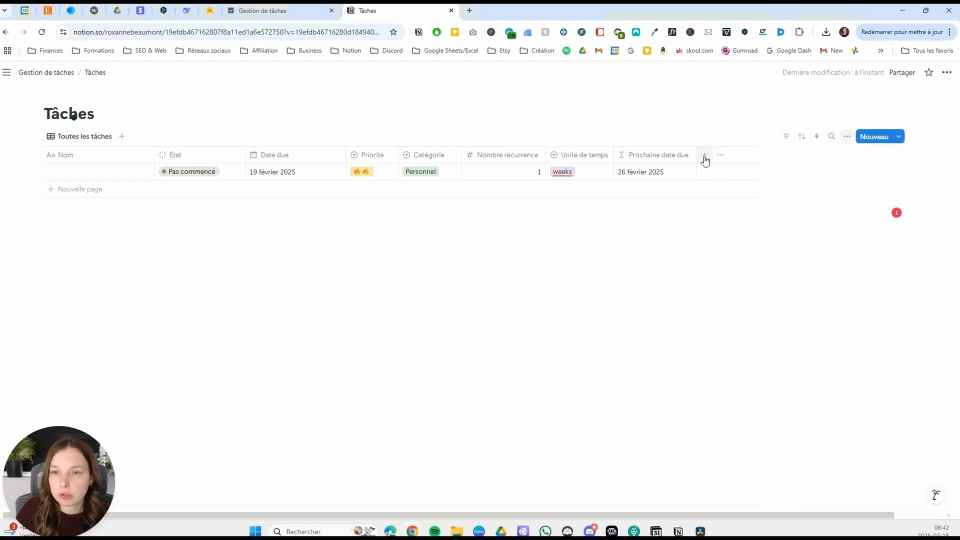
scroll(806, 424, "down", 2)
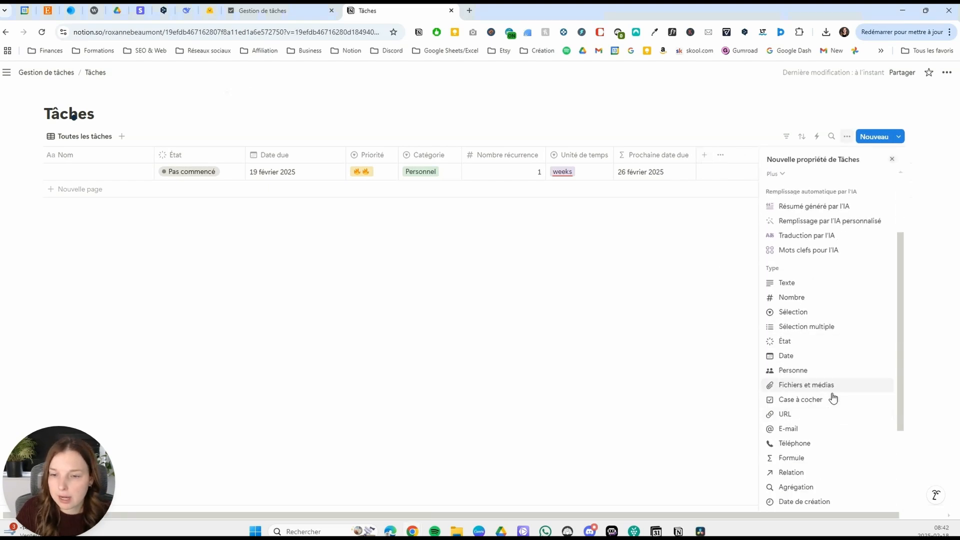
left_click(808, 456)
type("Statut date")
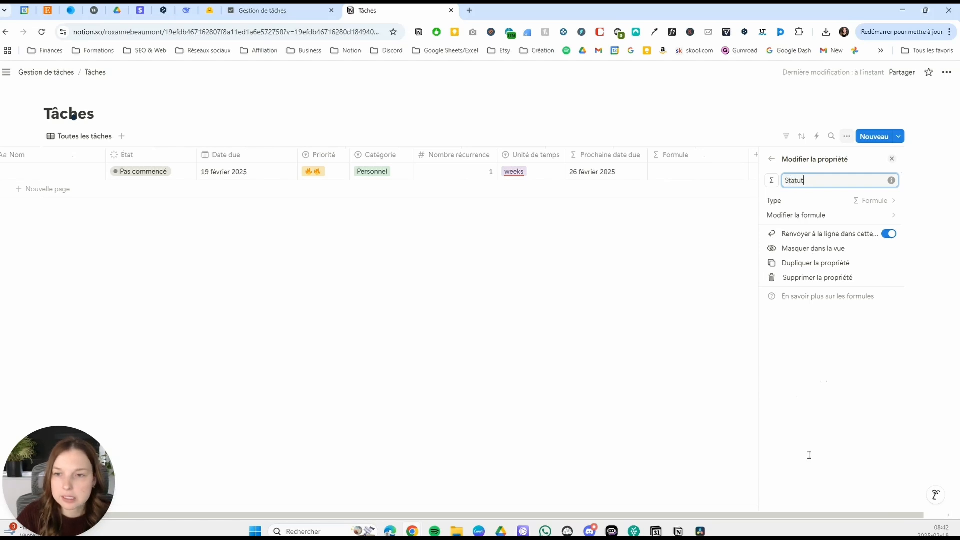
Start the Statut date formula with an if condition that tests whether Date due is empty: if(empty(Date due),.
left_click(873, 216)
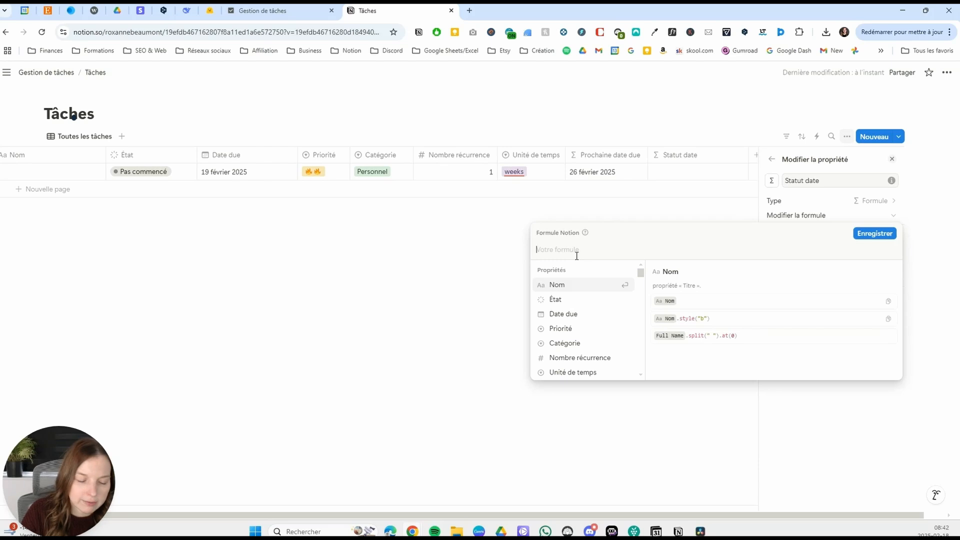
type("if")
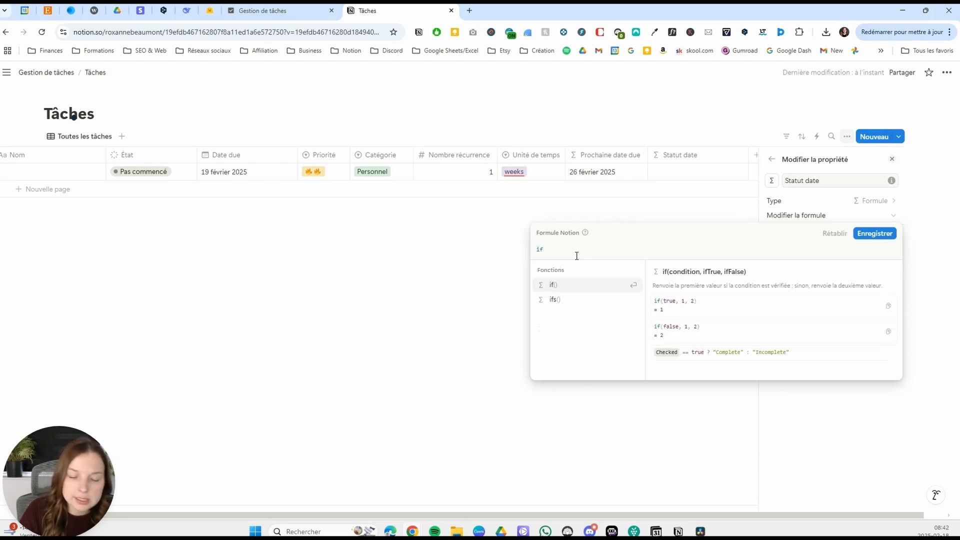
type("(empty")
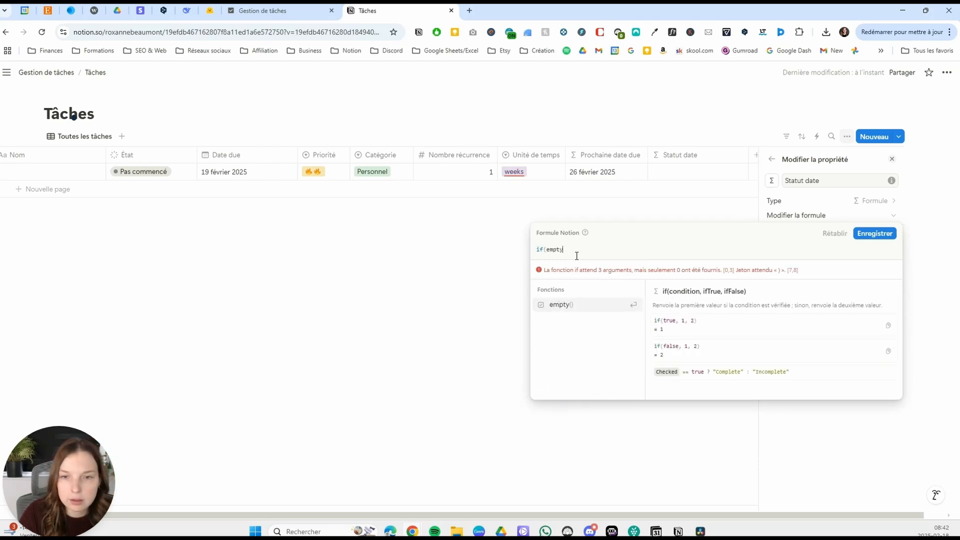
type("(")
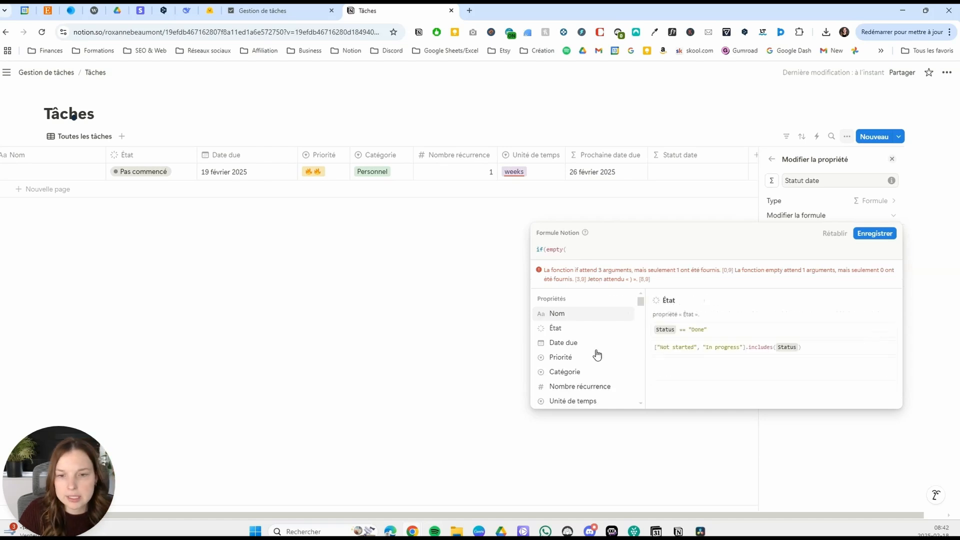
left_click(591, 348)
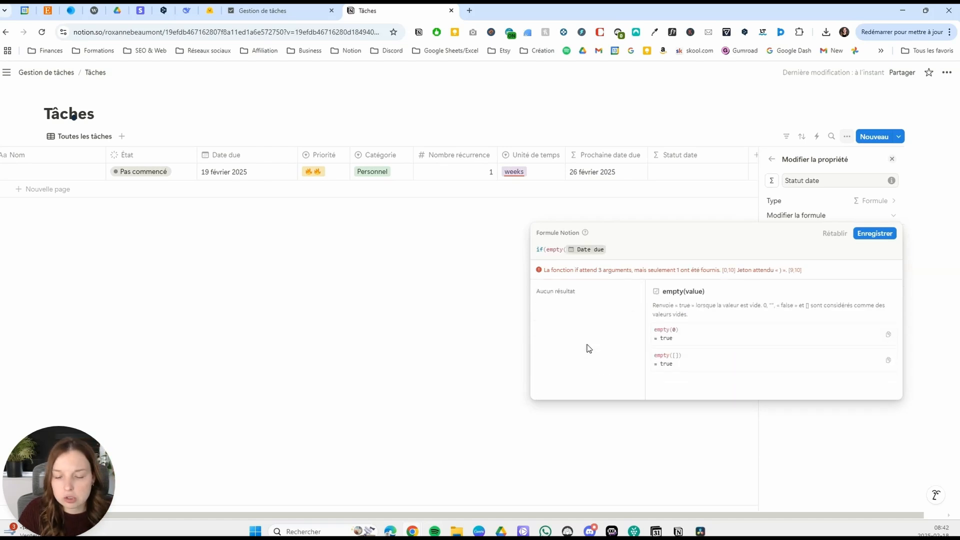
type(")")
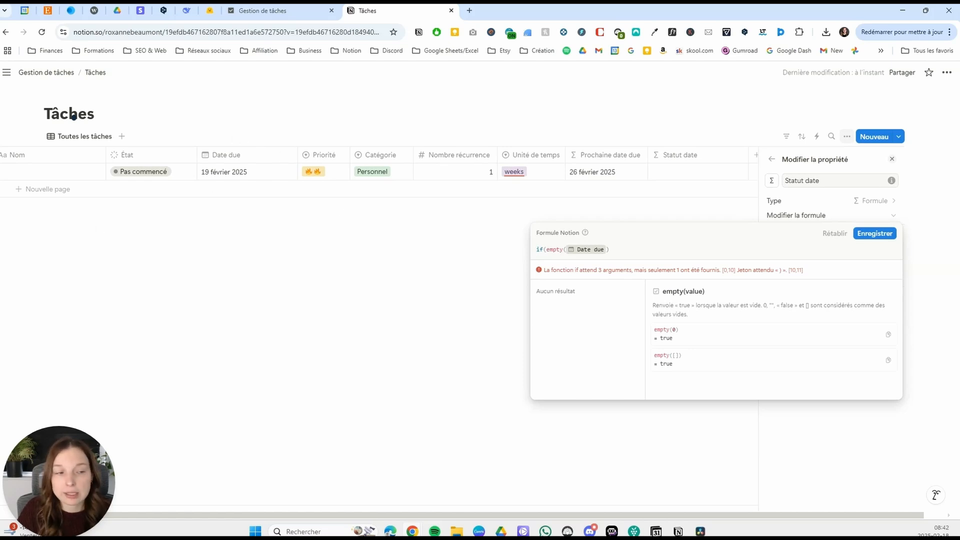
type(",")
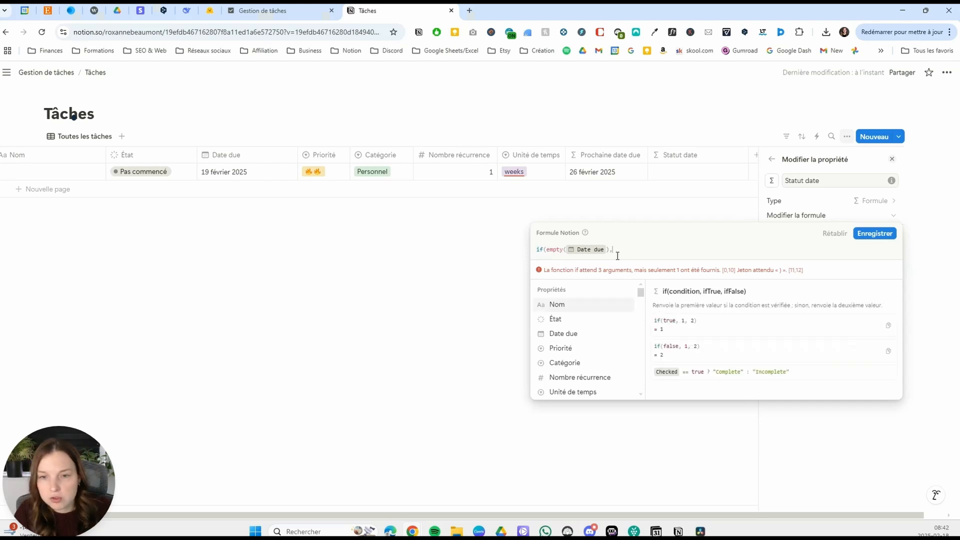
Make the Statut date formula return a white circle emoji in quotes when Date due is empty.
key("shift+Return")
type("\"")
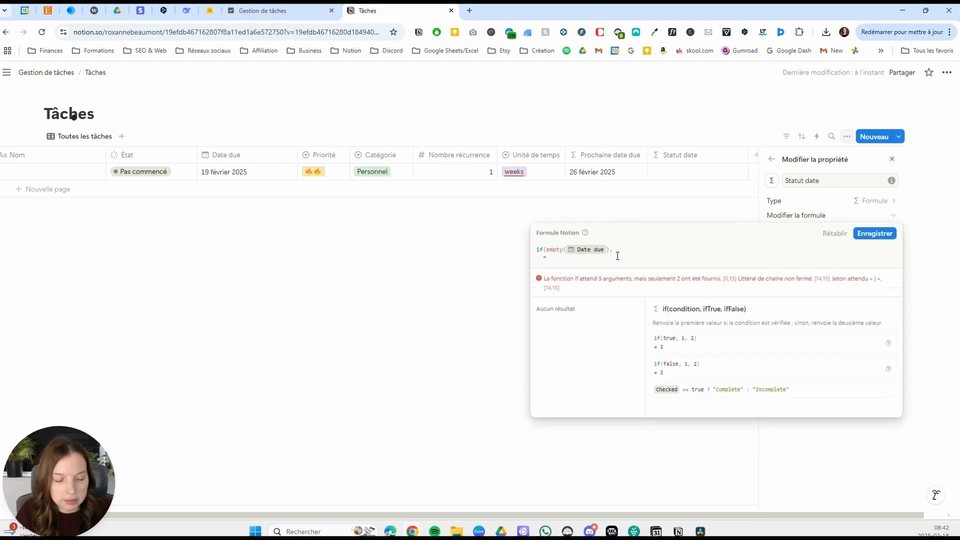
key("super+period")
left_click(568, 399)
left_click(566, 261)
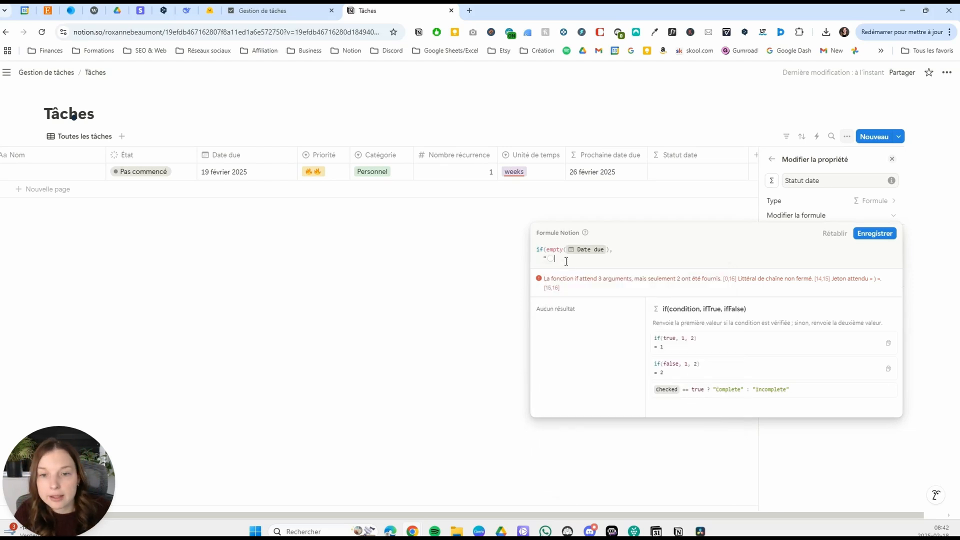
type("\"")
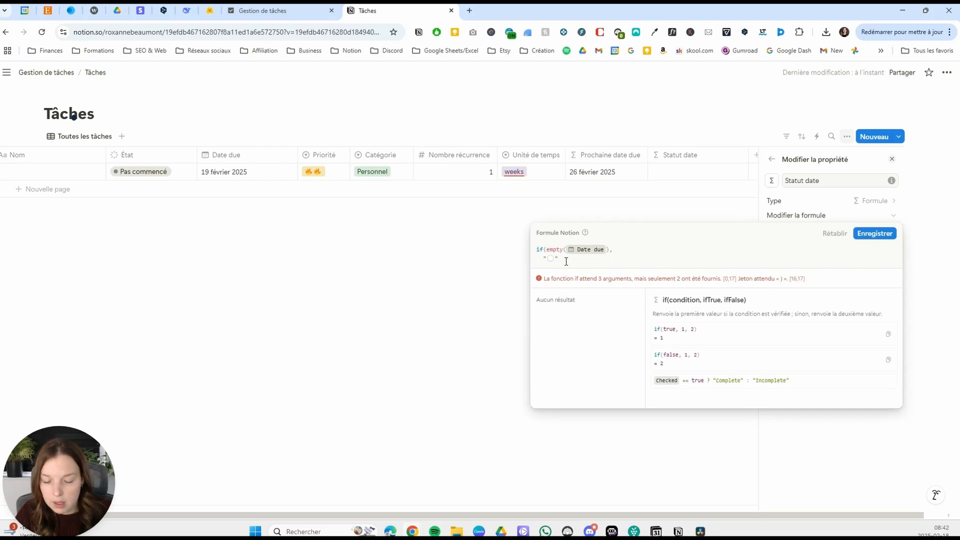
type(",")
key("shift+Return")
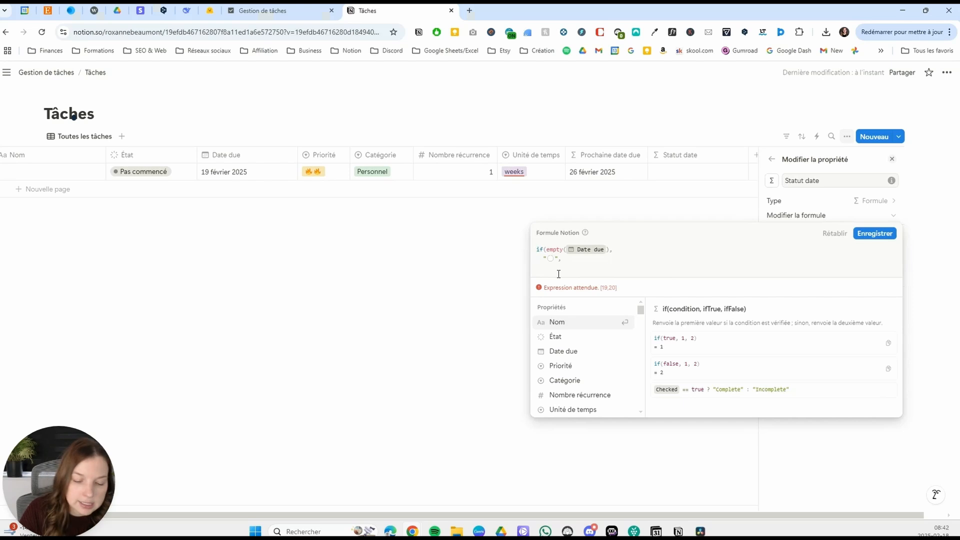
Nest a second if in the Statut date formula with the condition Date due==today().
type("if(")
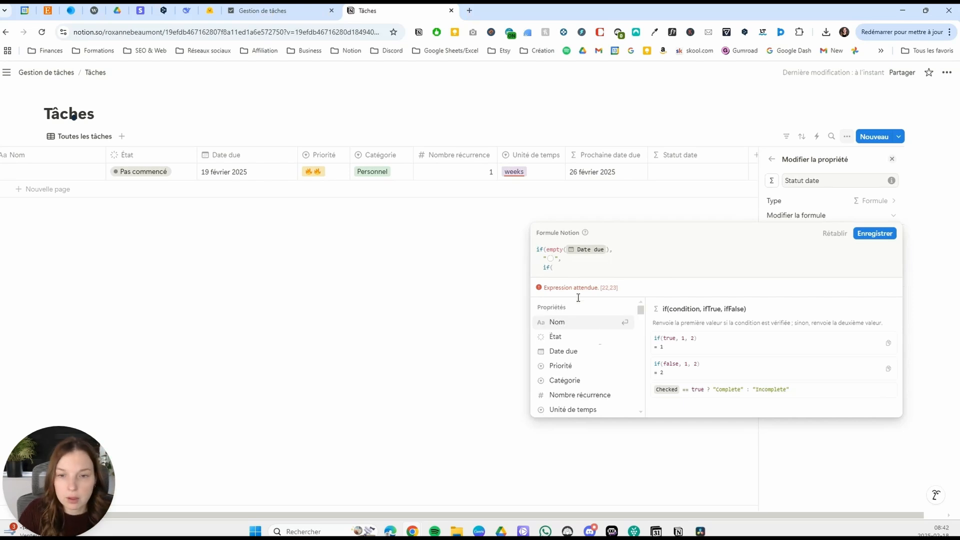
left_click(579, 355)
type("==")
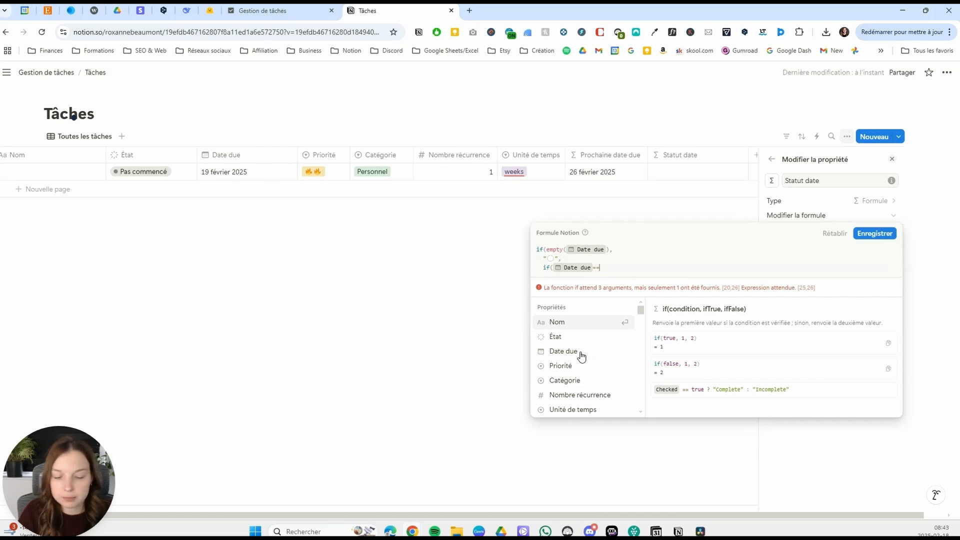
type("today")
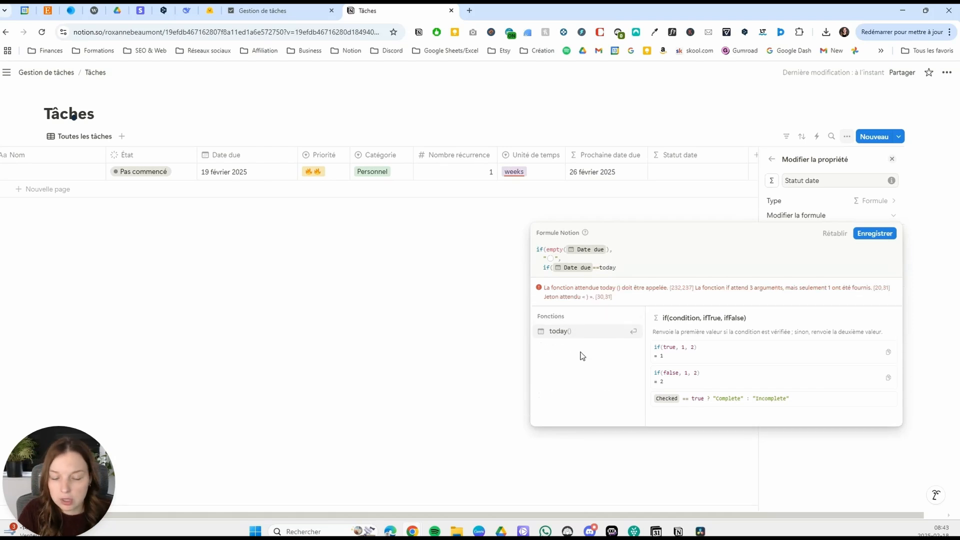
key("Return")
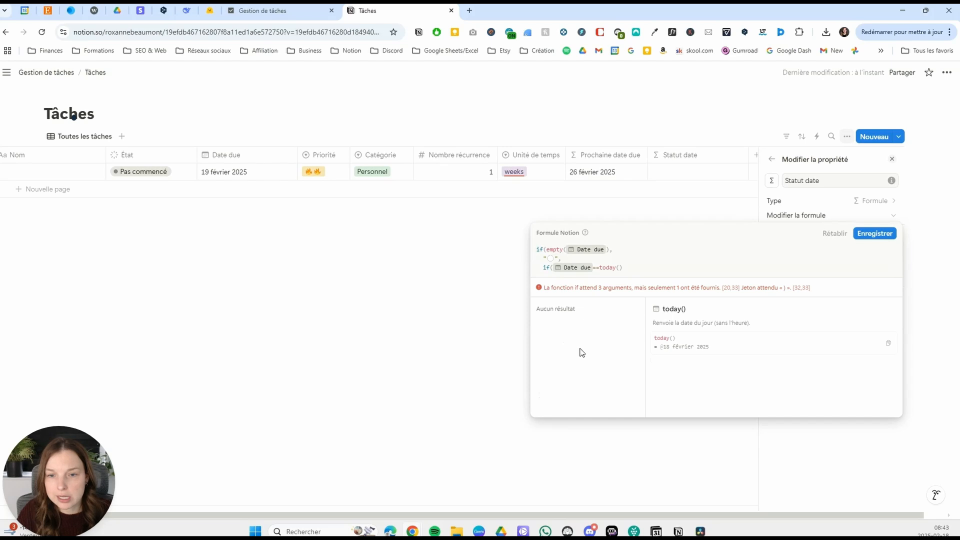
Make the nested if return a green circle emoji in quotes when Date due is today.
type(",   ")
type("\"")
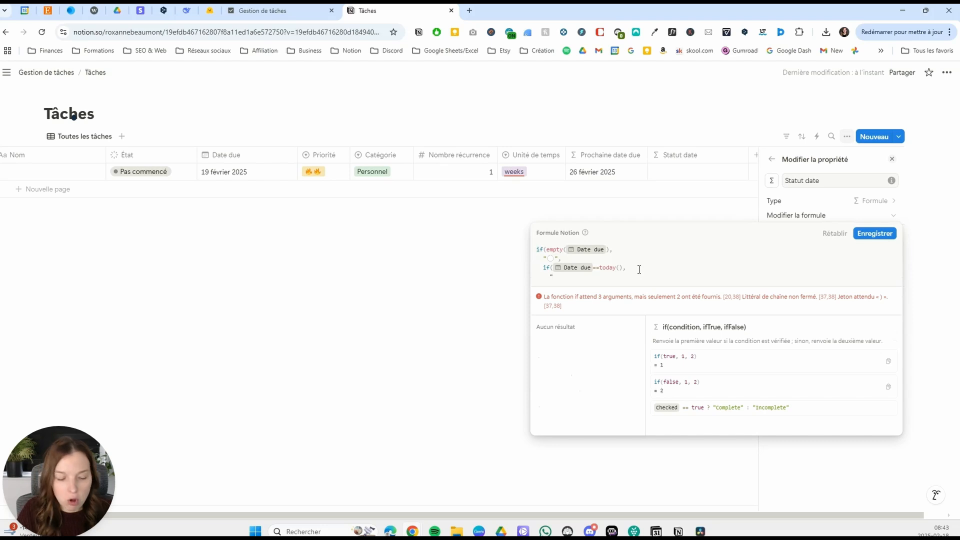
key("super+period")
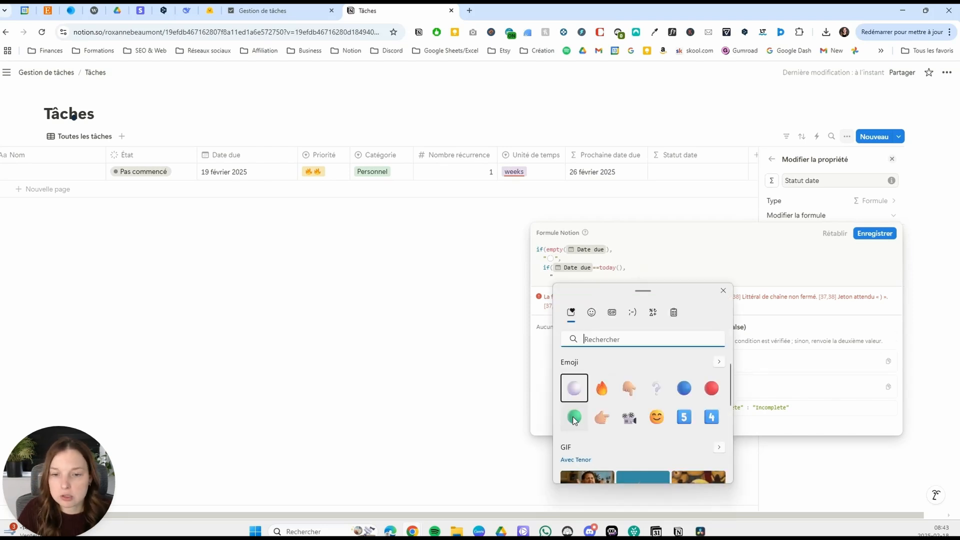
key("Down")
key("Return")
left_click(575, 280)
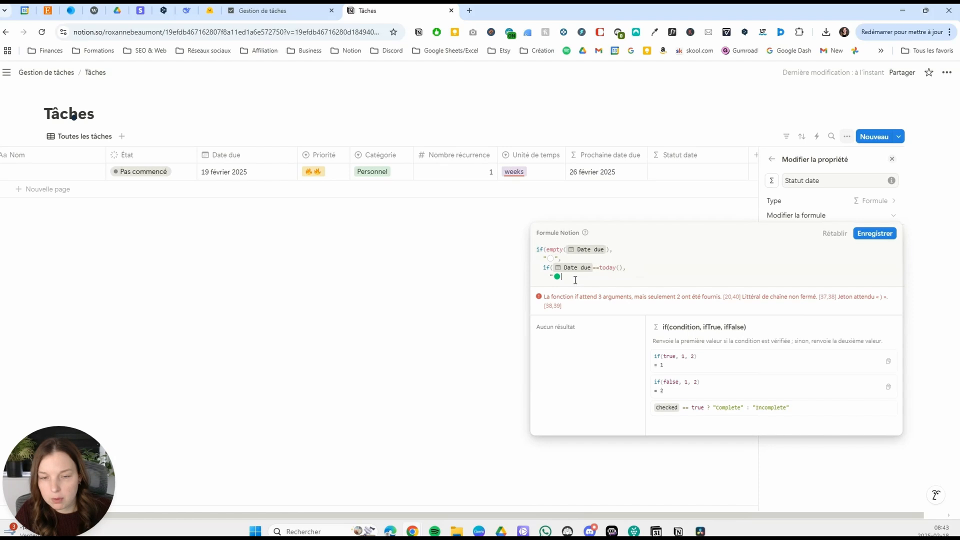
type("\",")
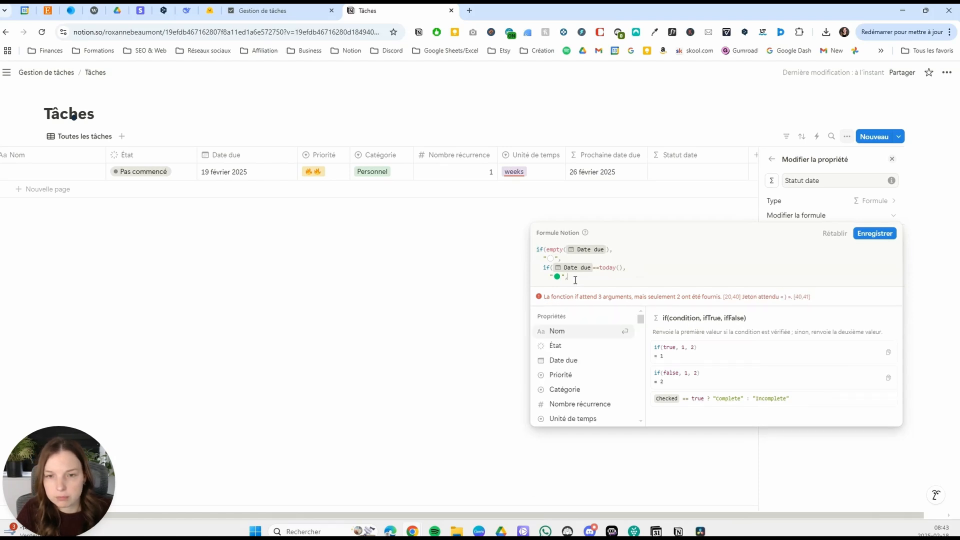
key("shift+Return")
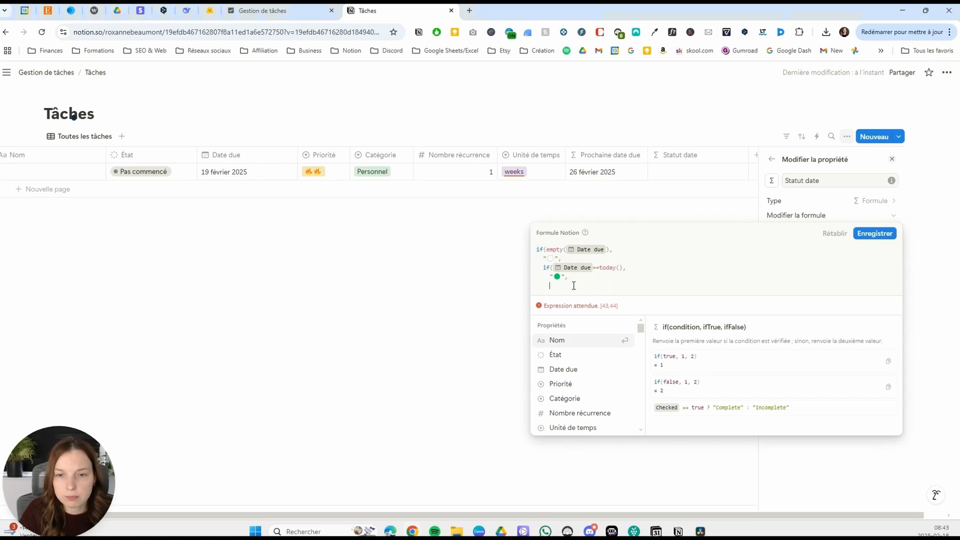
Nest a third if in the Statut date formula with the condition Date due<today().
type("if(")
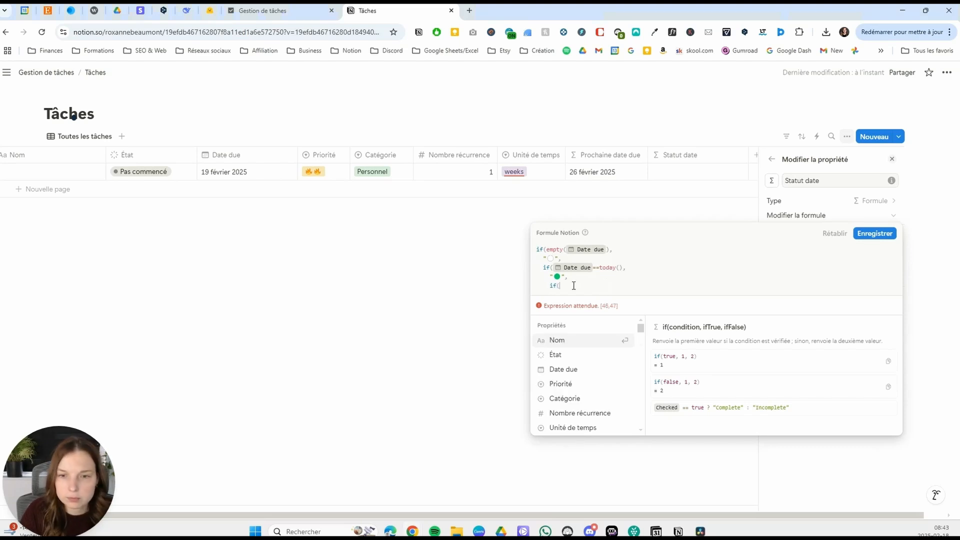
left_click(586, 372)
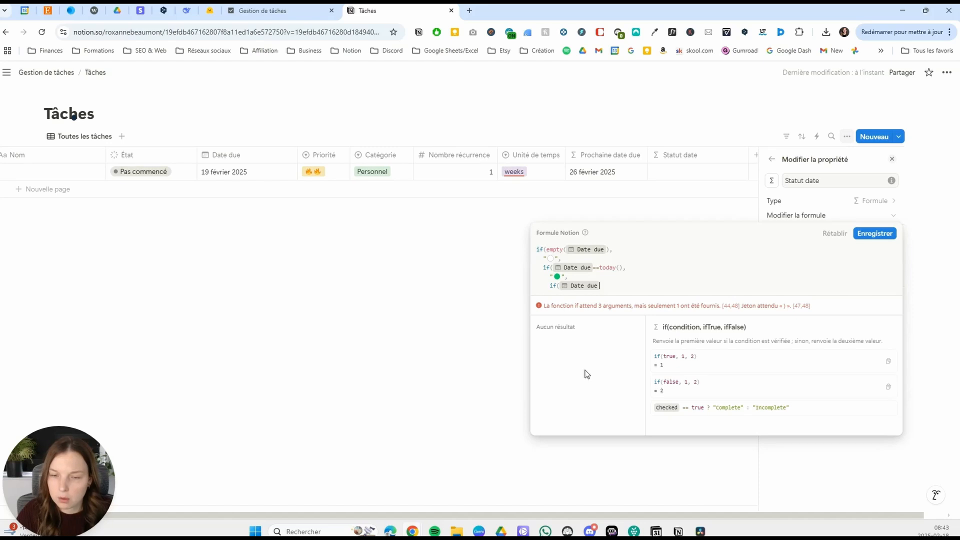
type("<today")
key("Return")
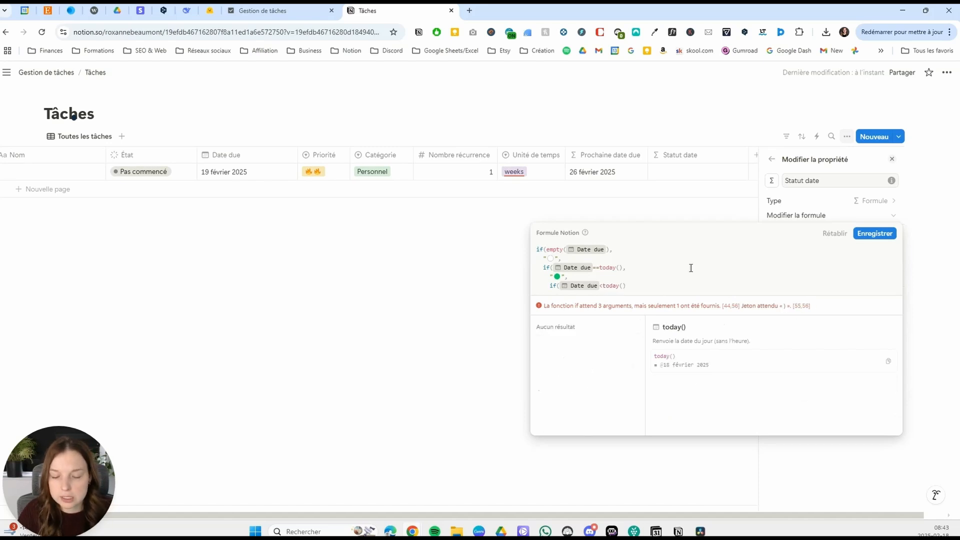
Make the third if return a red circle emoji in quotes when Date due is before today.
type(",   ")
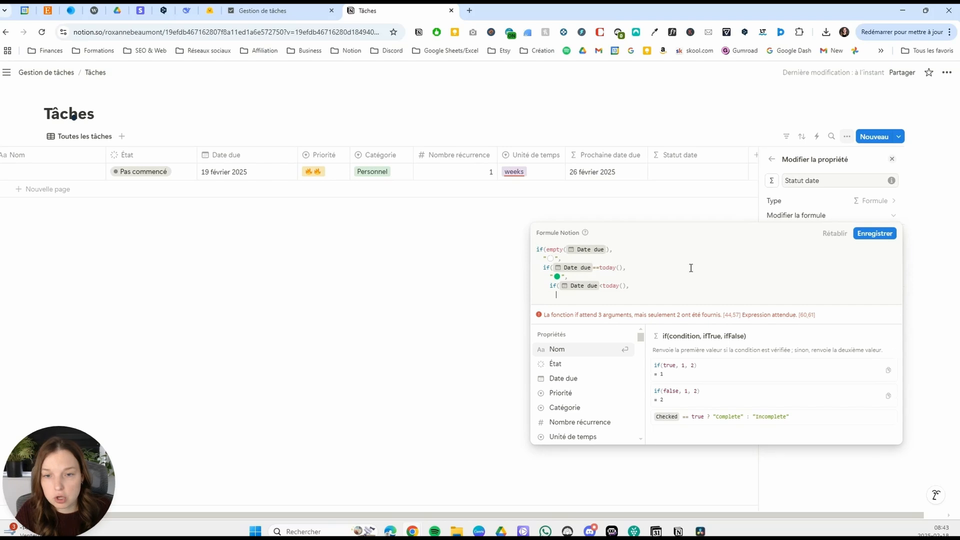
type("\"")
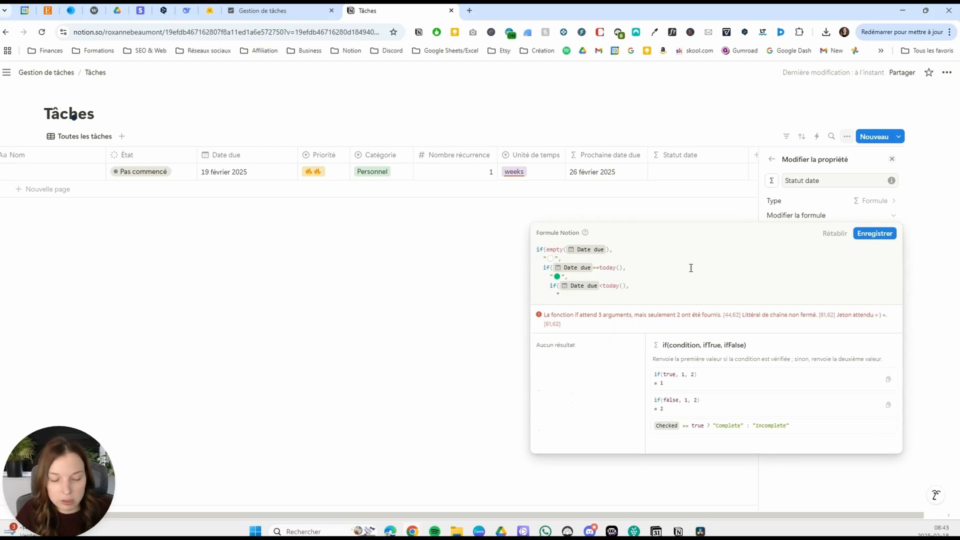
key("super+period")
key("Down")
key("Return")
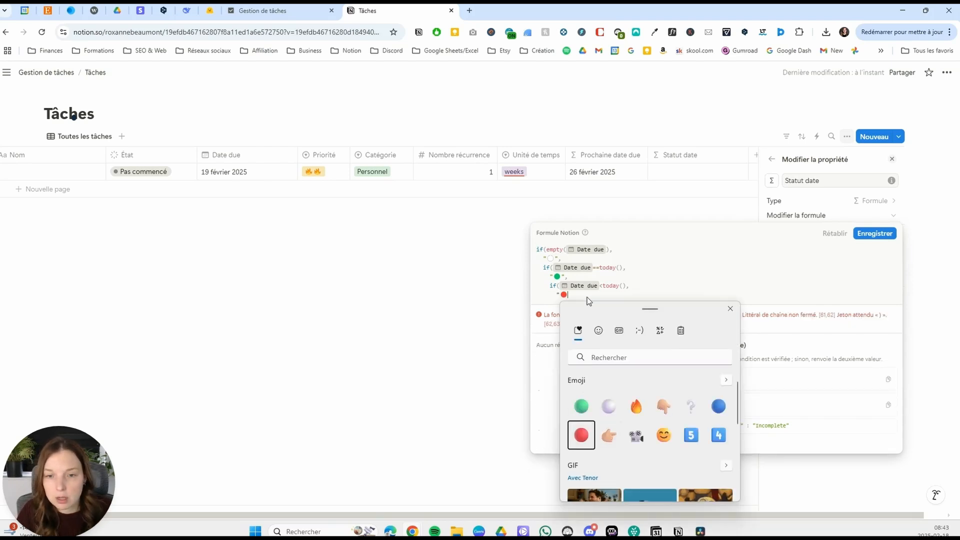
left_click(582, 295)
type("\"")
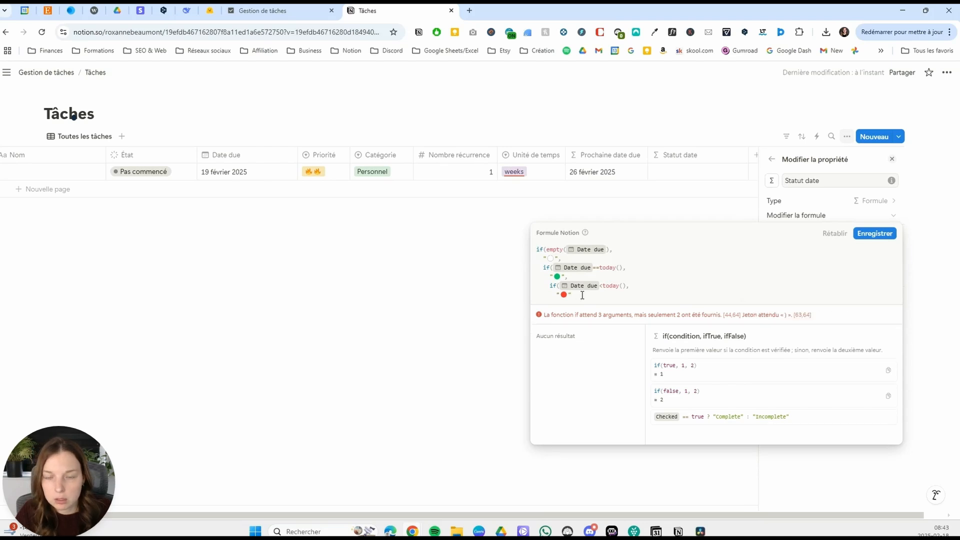
type(",")
key("shift+Return")
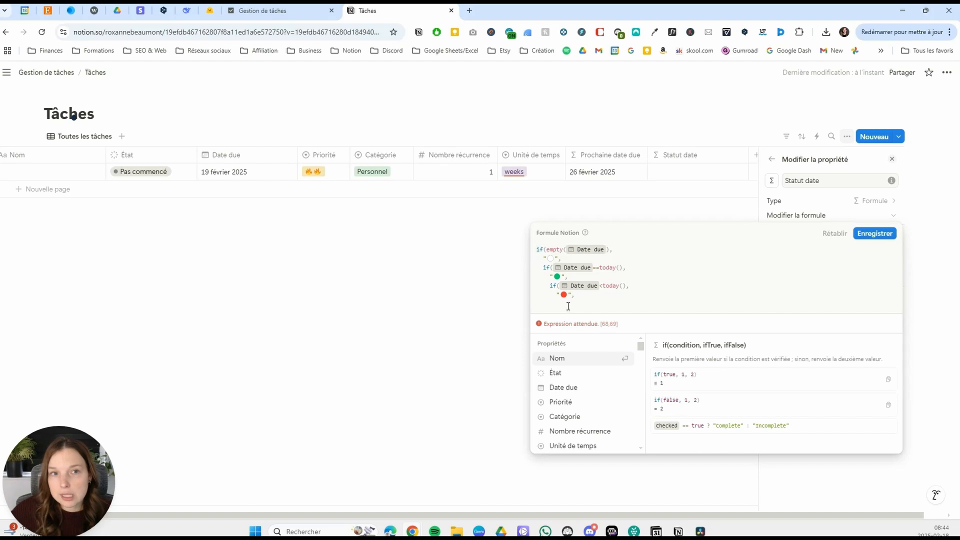
Add a blue circle emoji as the formula's fallback value, close all three if functions and save the formula.
type("\"")
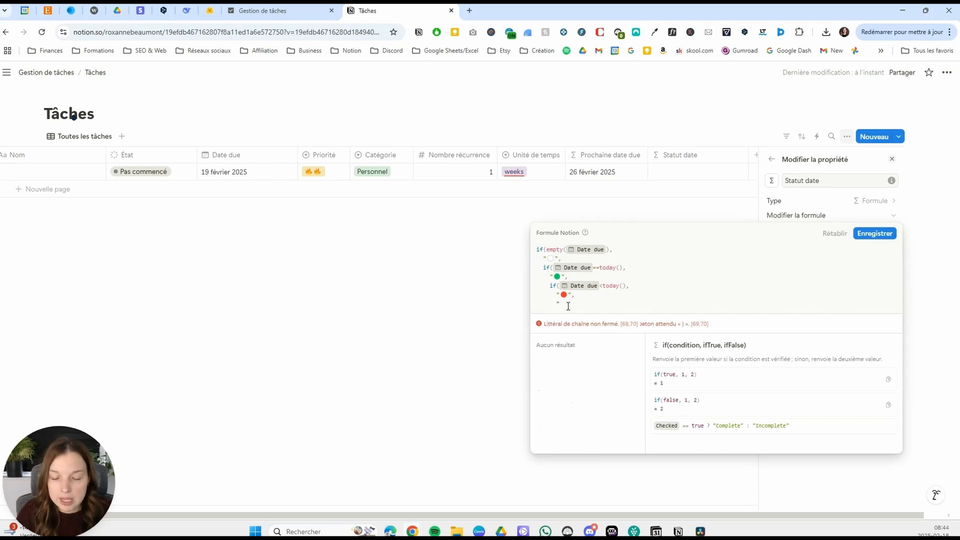
key("super+period")
key("Down")
key("Return")
key("Escape")
type("\")")
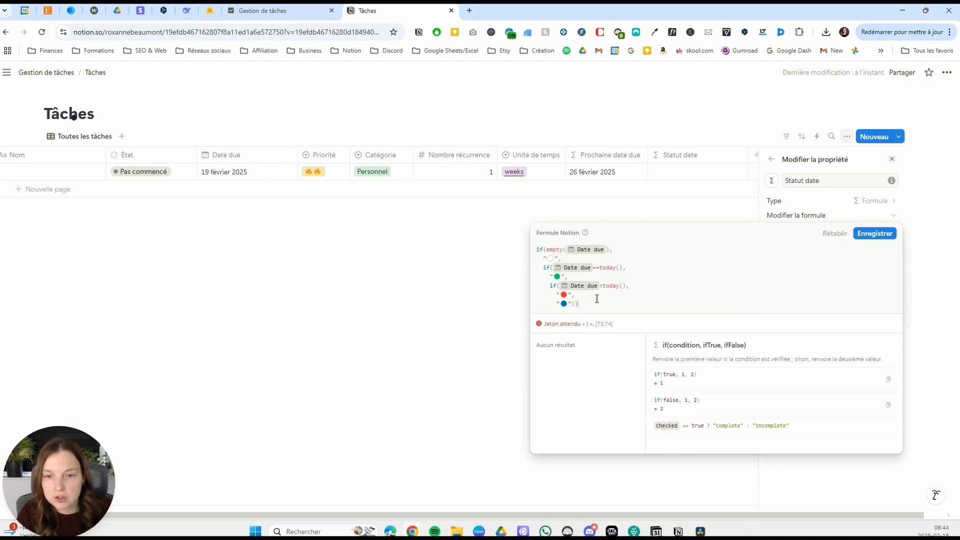
type(")")
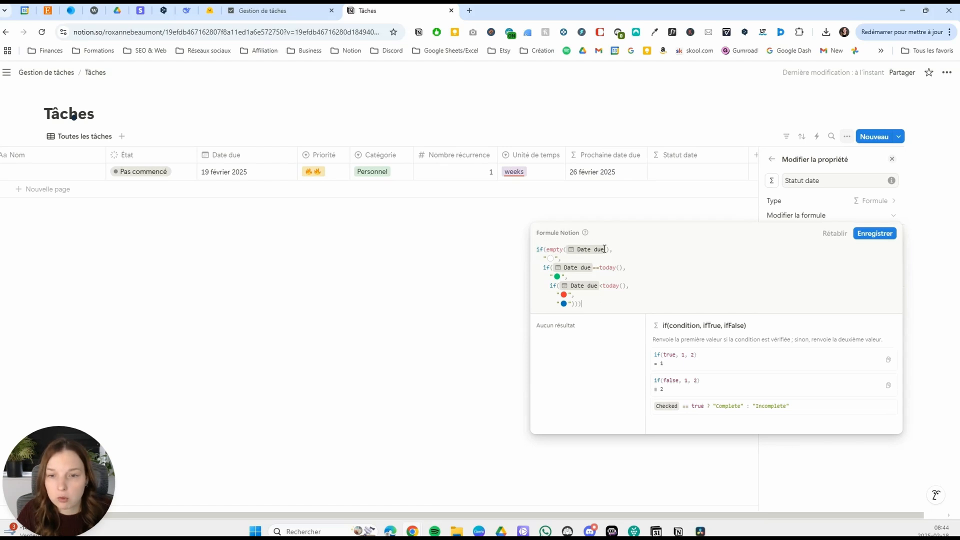
left_click(875, 234)
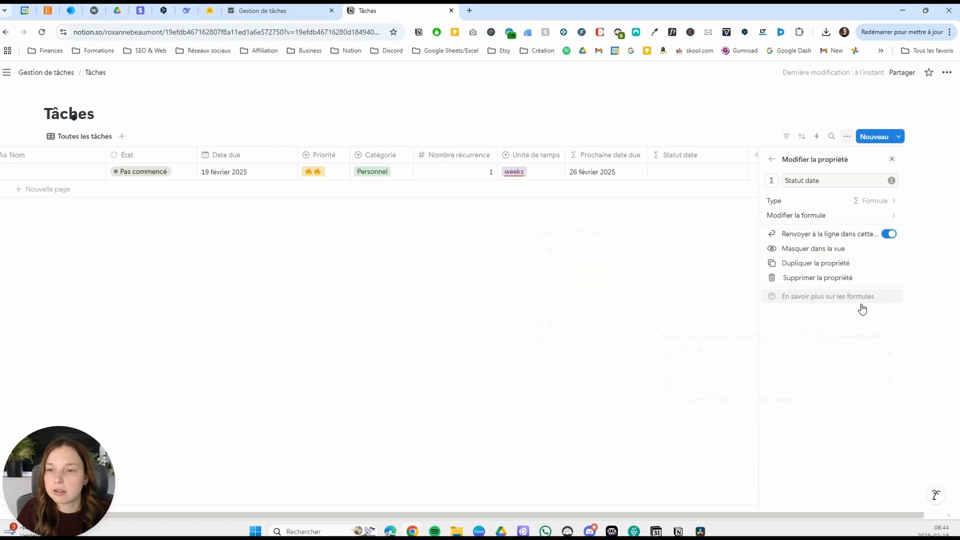
Close the property settings and move the Statut date column in front of the Nom column.
left_click(656, 291)
left_click_drag(796, 160, 63, 156)
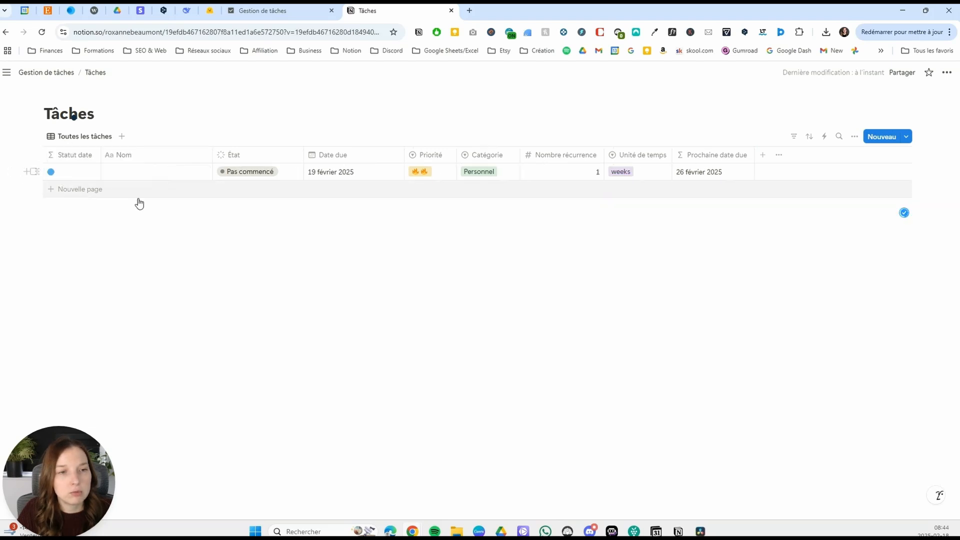
Test the Statut date formula by setting the first row's Date due to 18 février 2025 and again to 17 février 2025.
left_click(336, 172)
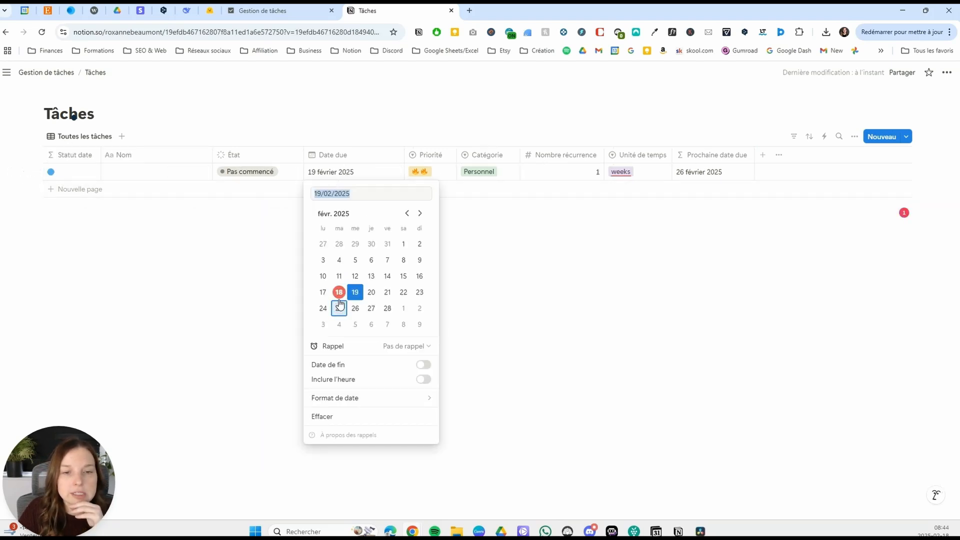
left_click(339, 292)
left_click(198, 262)
left_click(323, 172)
left_click(323, 292)
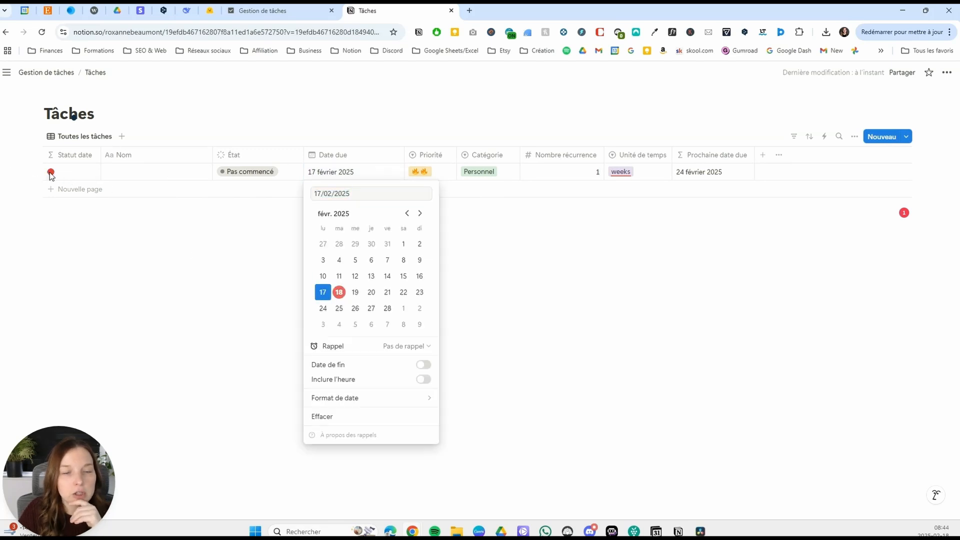
Test the Statut date formula by clearing the first row's Date due and setting it to 20 février 2025.
left_click(375, 425)
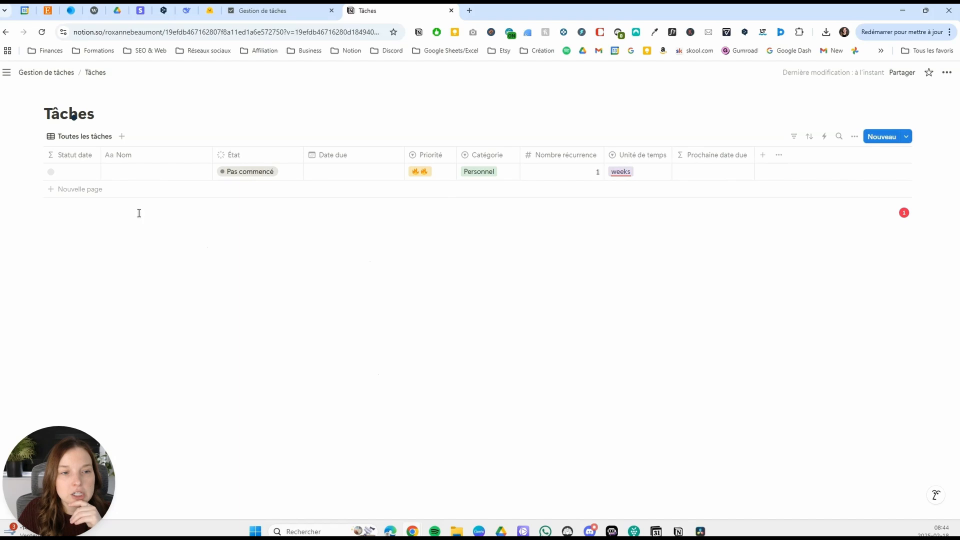
left_click(321, 173)
left_click(371, 292)
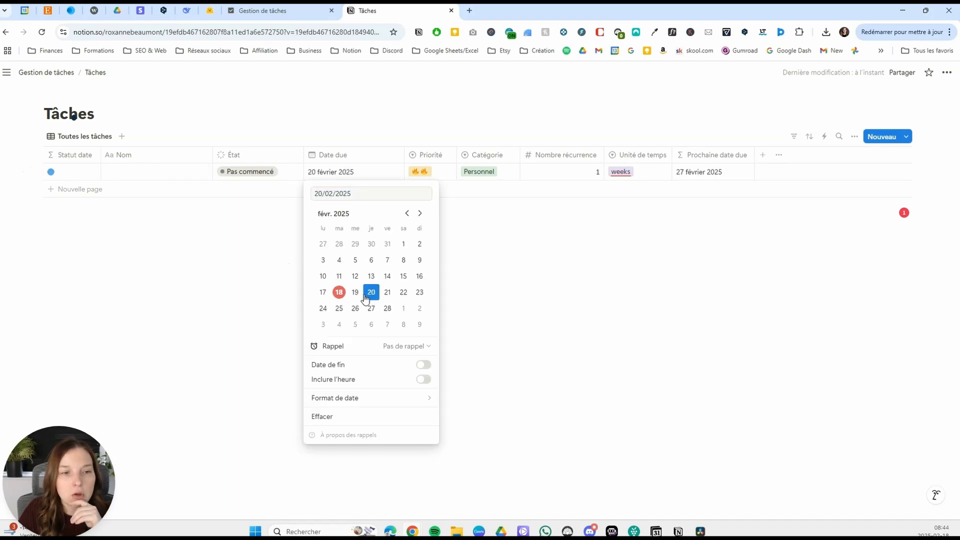
key("Escape")
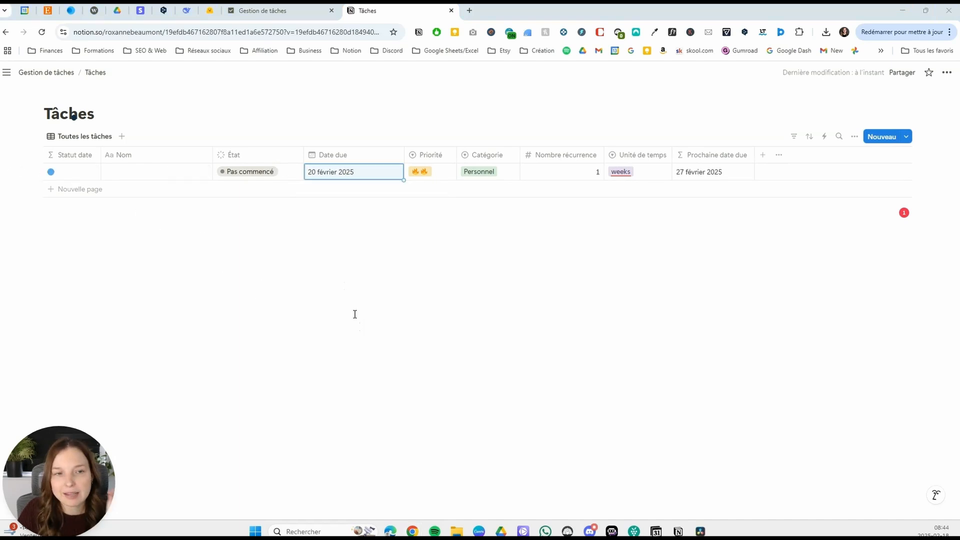
Return to the Gestion de tâches page and create an empty full-page database titled Projets below Tâches.
left_click(55, 73)
left_click(73, 225)
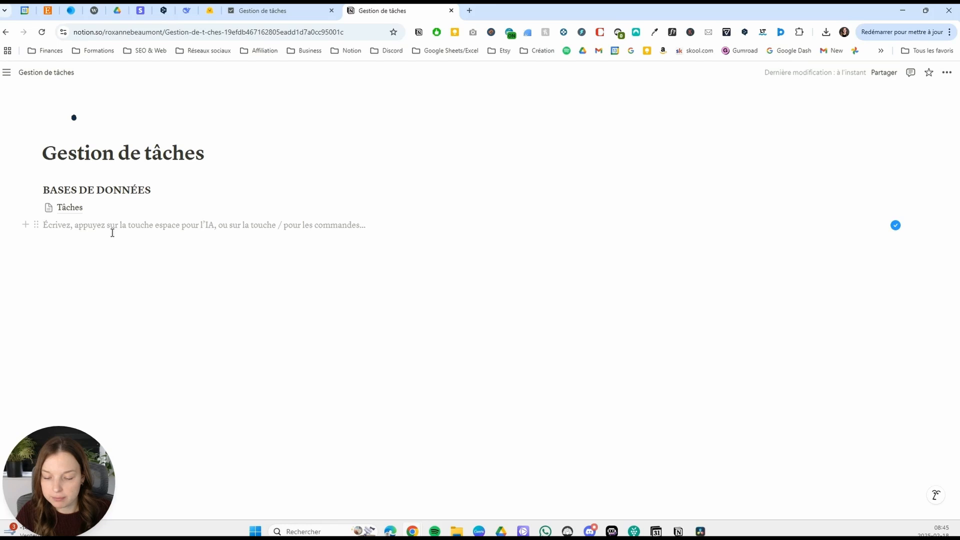
type("/")
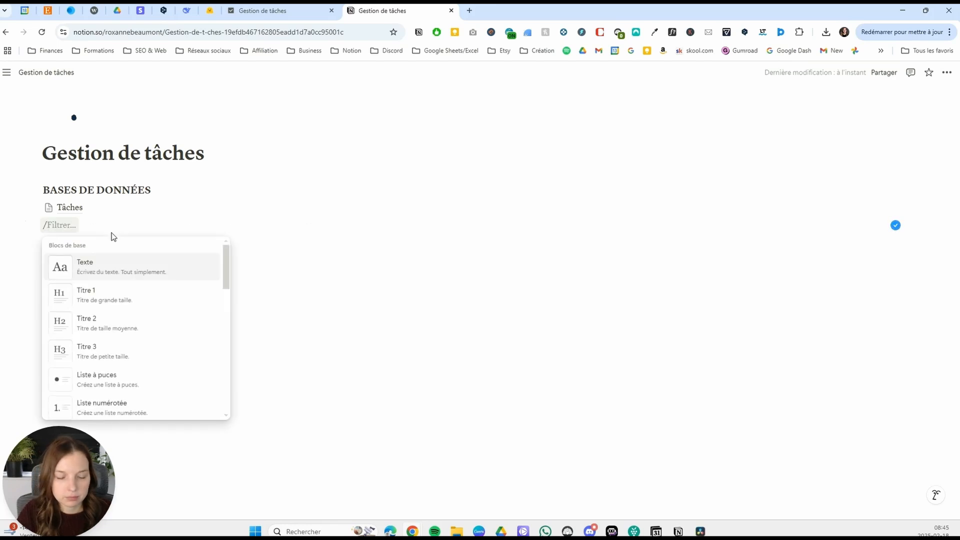
type("base")
left_click(146, 291)
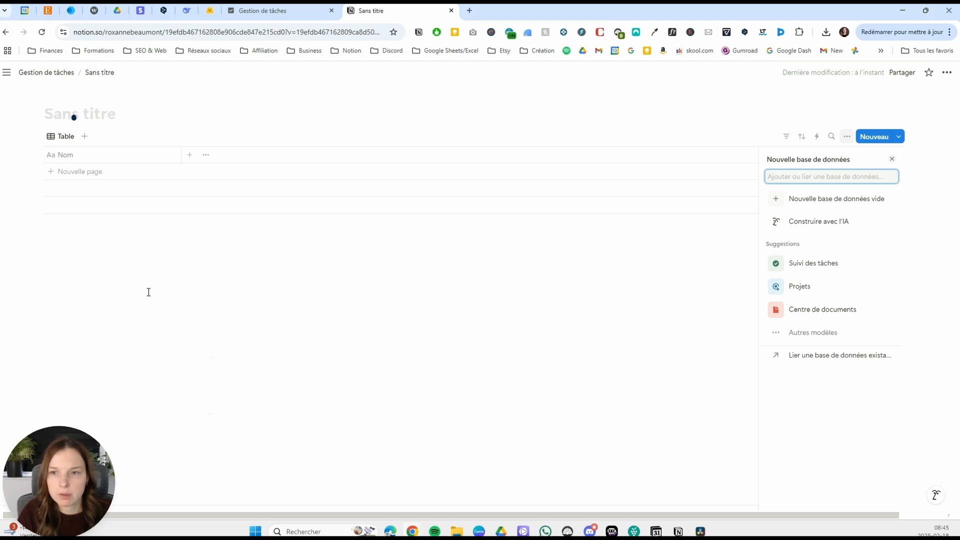
left_click(843, 203)
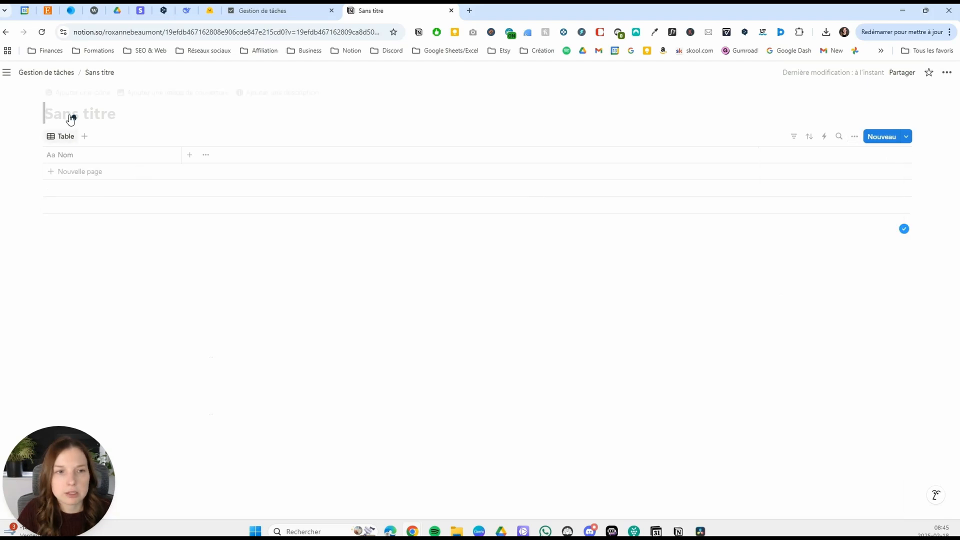
type("Projets")
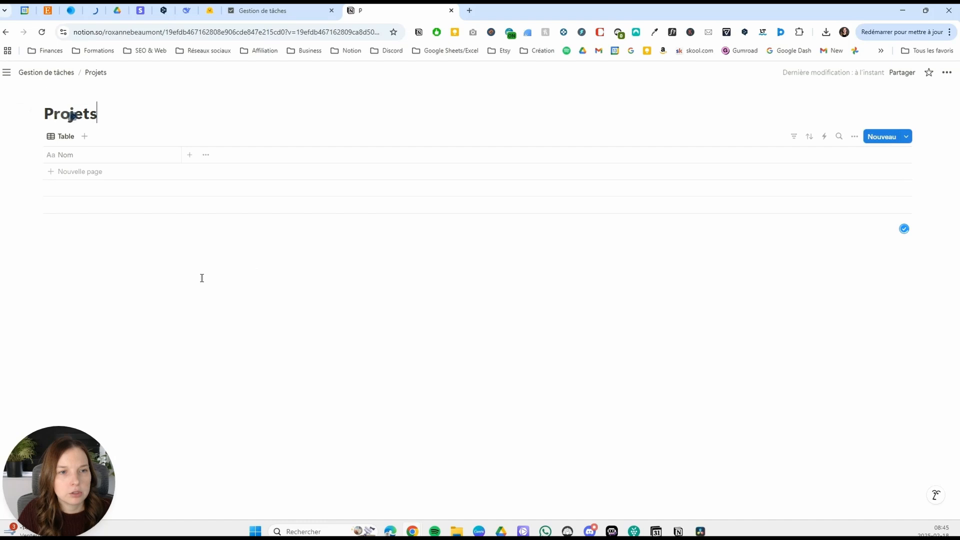
Rename the Projets table view as Tous les projets.
left_click(60, 136)
left_click(82, 157)
type("Tous les projets")
left_click(307, 283)
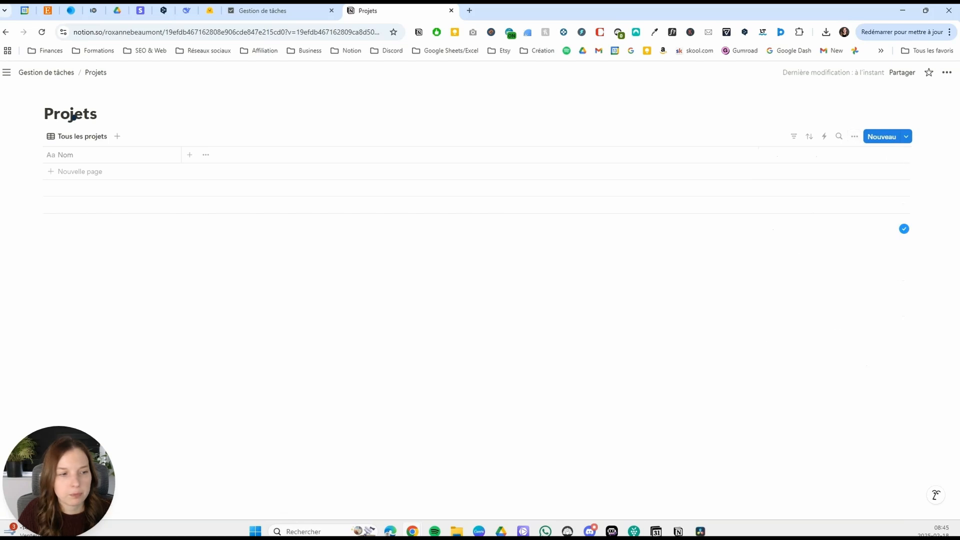
Add a date property named Dates to the Projets database.
left_click(189, 155)
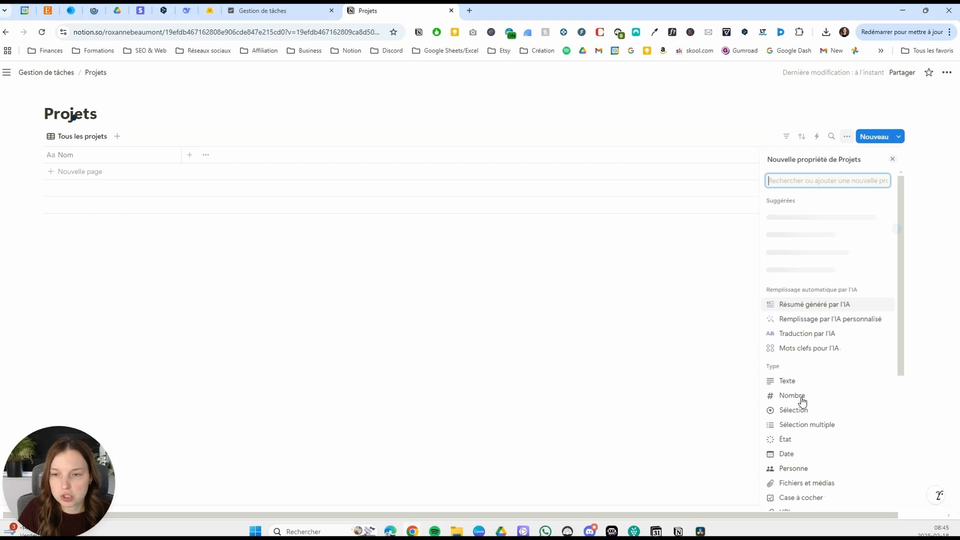
left_click(805, 453)
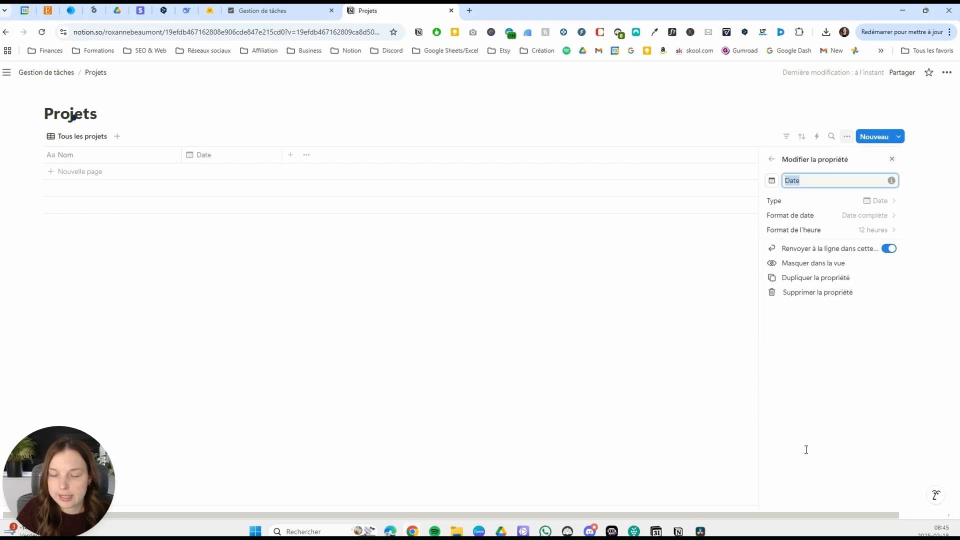
type("Dates")
left_click(346, 273)
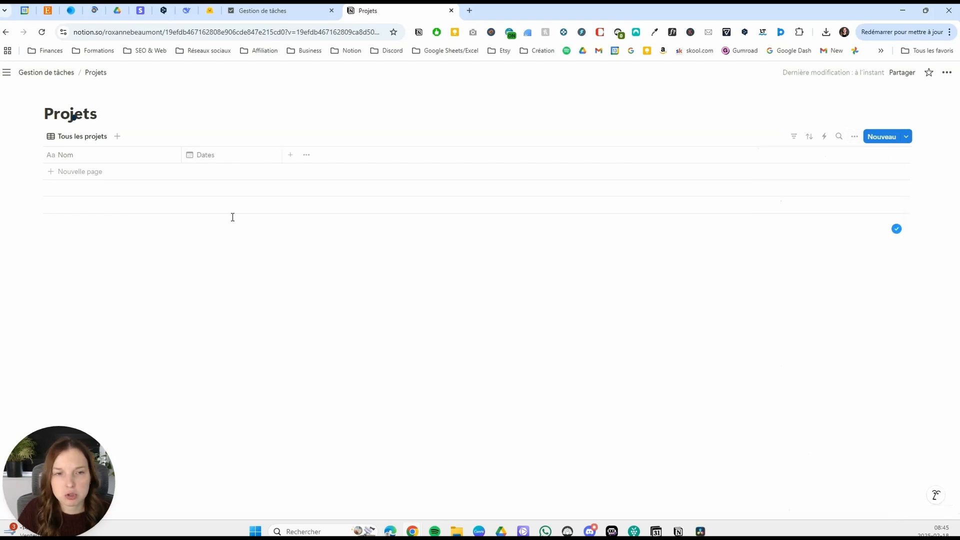
Create a first project row and set its Dates to the range 18 to 23 février 2025.
left_click(184, 173)
left_click(220, 181)
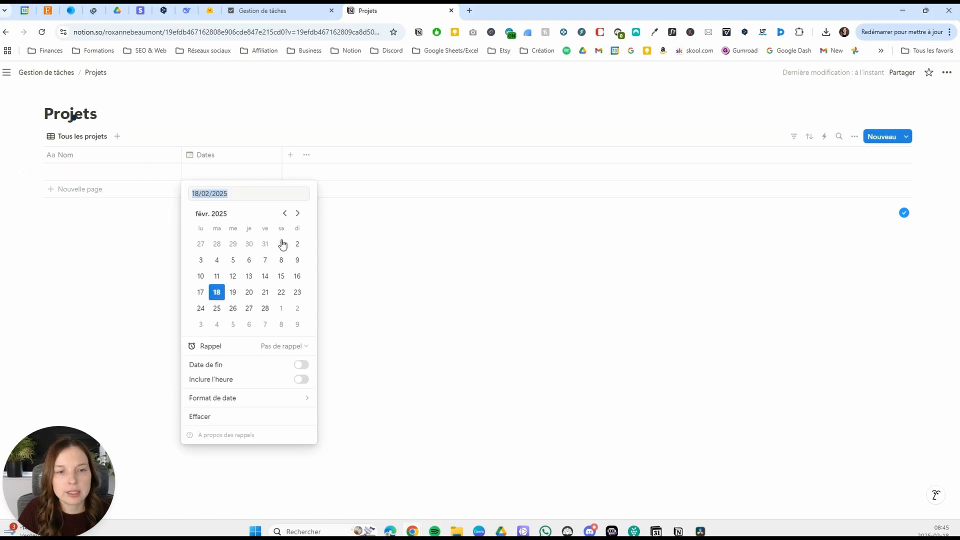
left_click(302, 364)
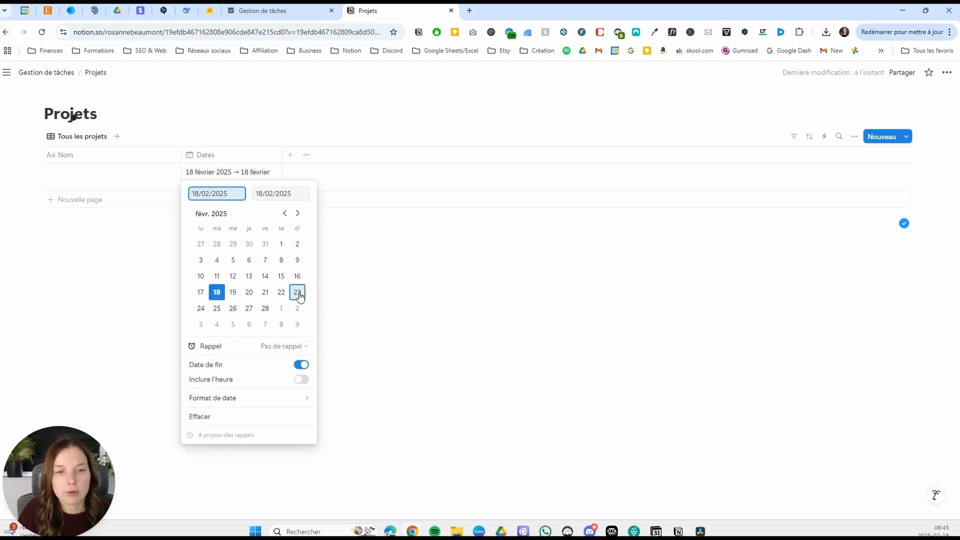
left_click(297, 292)
left_click(203, 146)
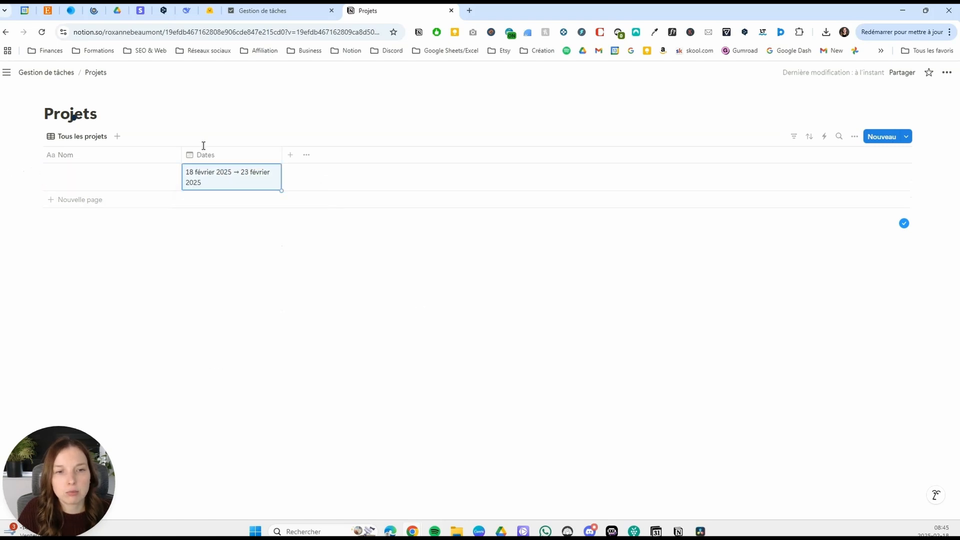
Add an État status property to Projets and add the option En attente to its En cours group.
left_click(292, 155)
scroll(805, 375, "down", 1)
left_click(797, 392)
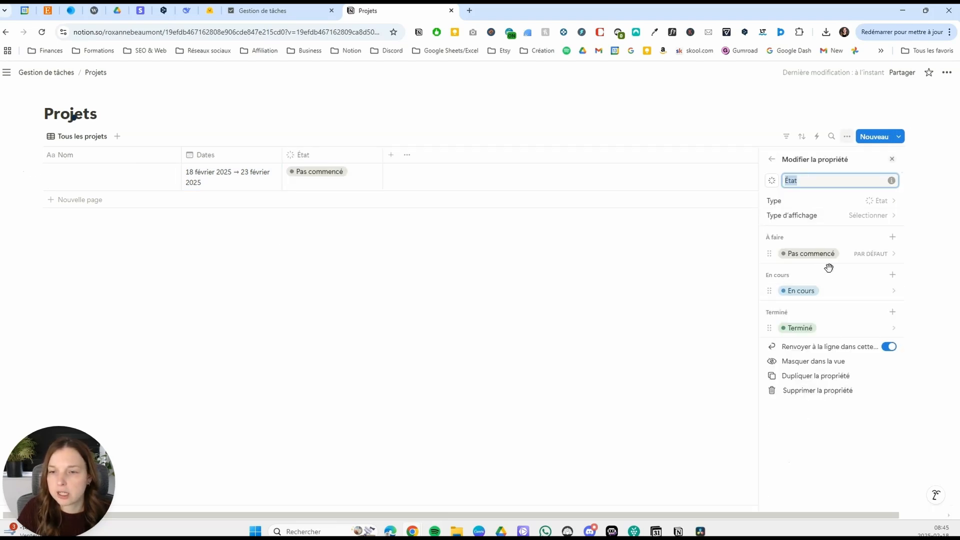
left_click(892, 275)
type("E")
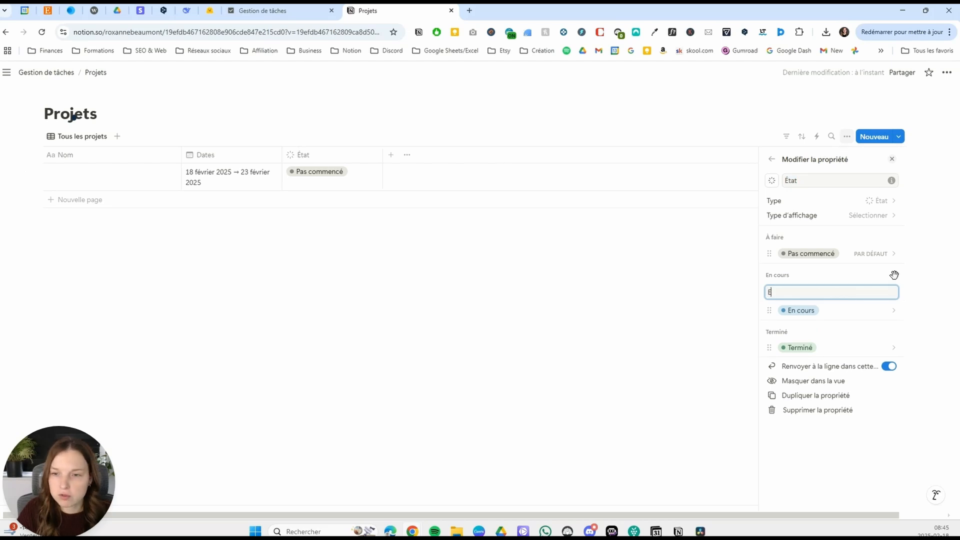
type("m  attente")
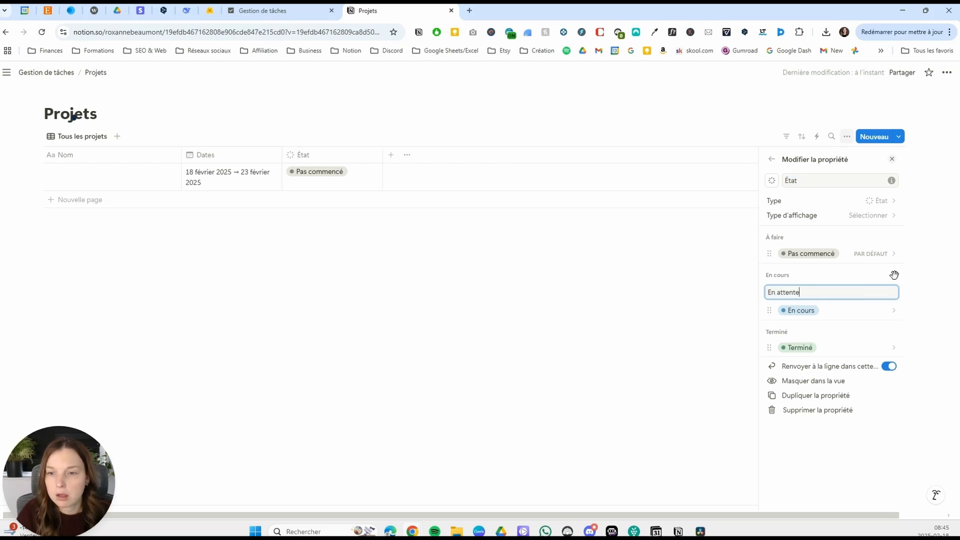
key("Return")
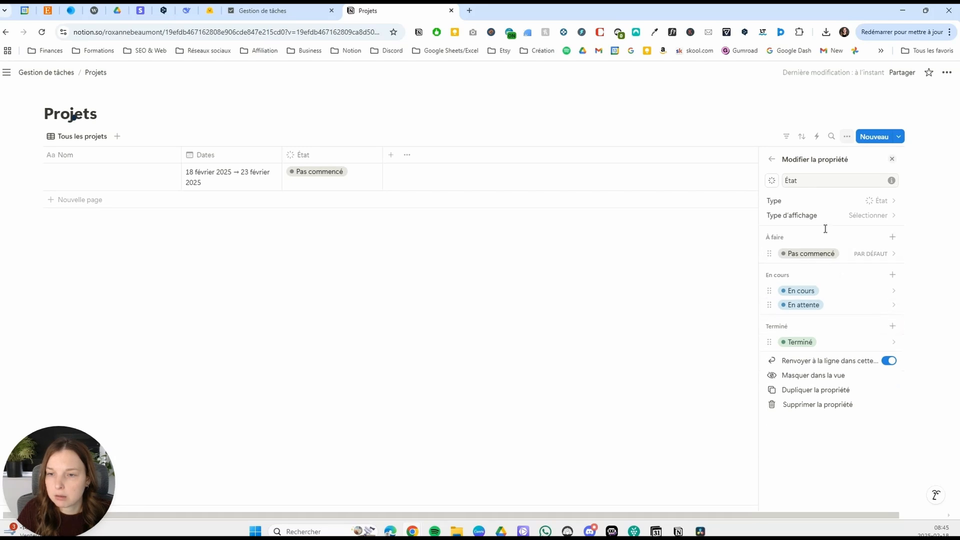
Add the option Abandonné to the Terminé group of the État property and close the property settings.
left_click(889, 326)
type("Abandonné")
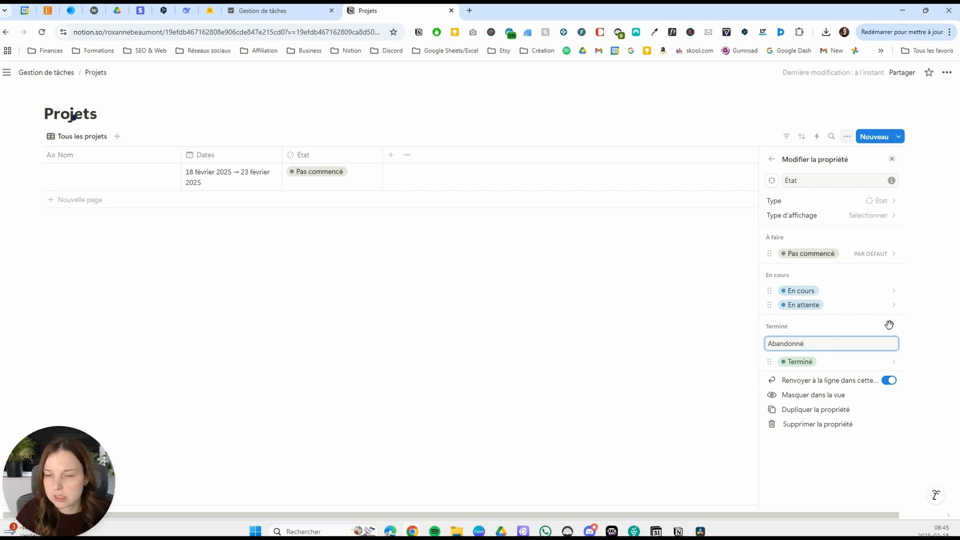
key("Return")
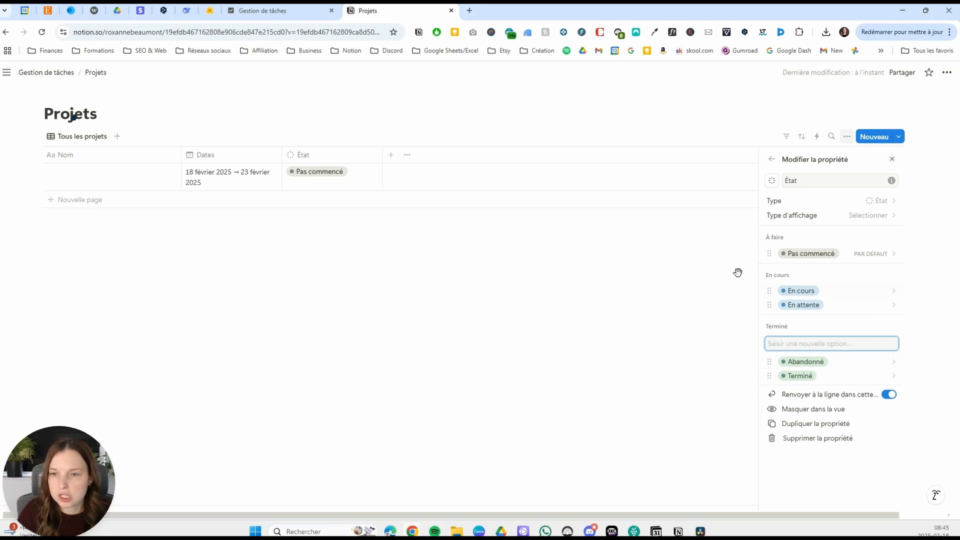
left_click(543, 327)
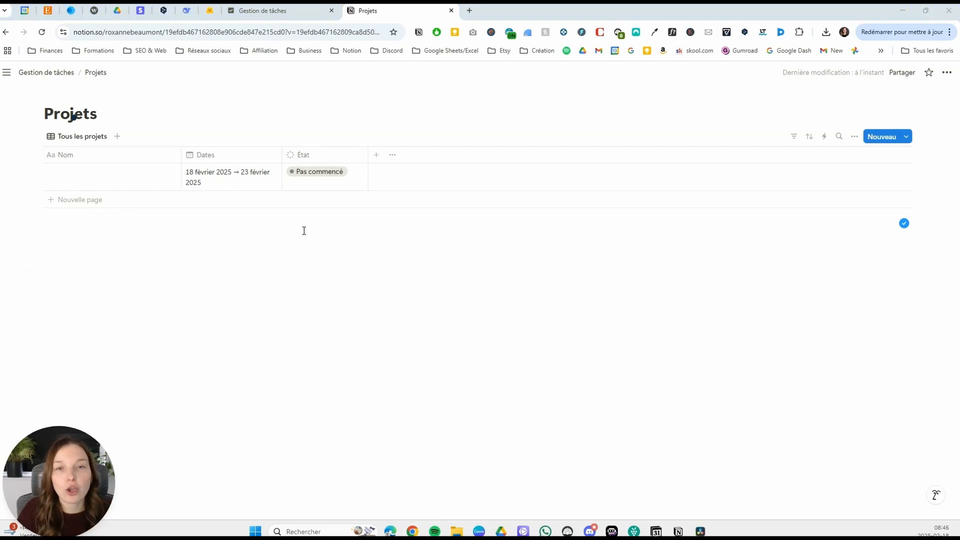
Add a bidirectional relation to the Tâches database of Gestion de tâches, naming the related property Projet lié.
left_click(377, 154)
scroll(788, 328, "down", 3)
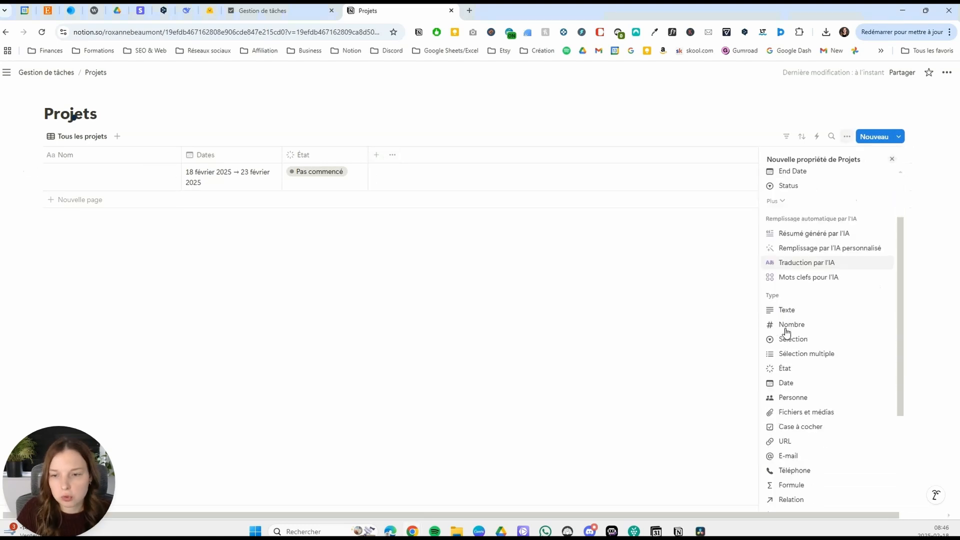
left_click(790, 473)
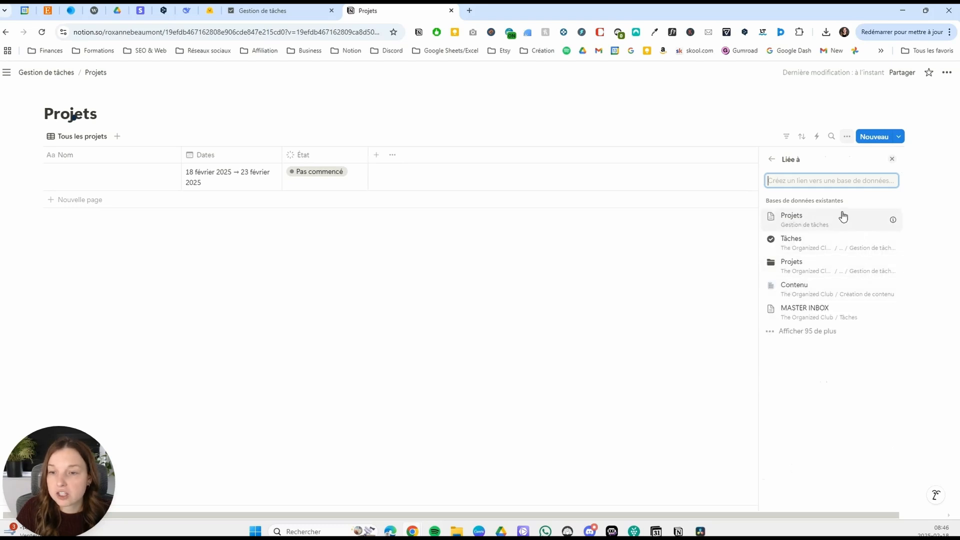
type("tâches")
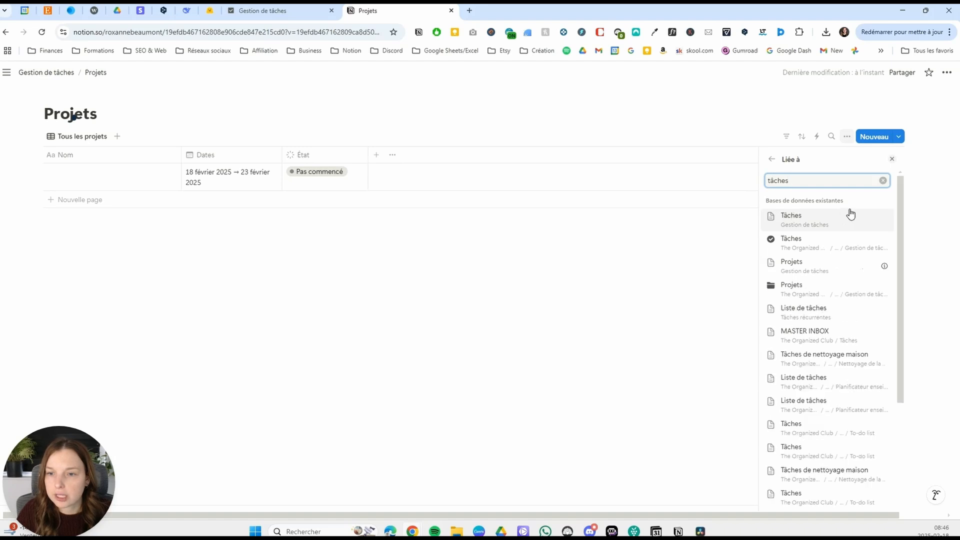
left_click(832, 221)
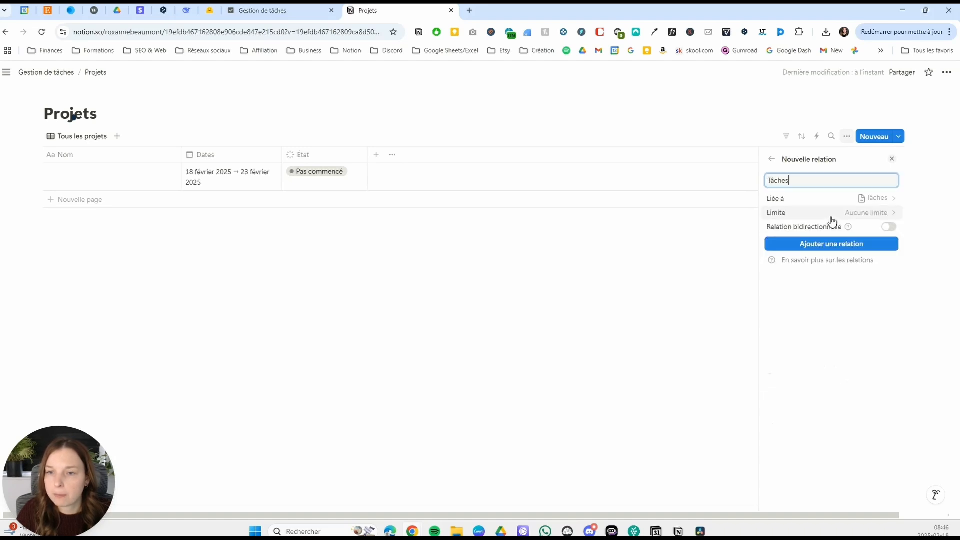
left_click(891, 228)
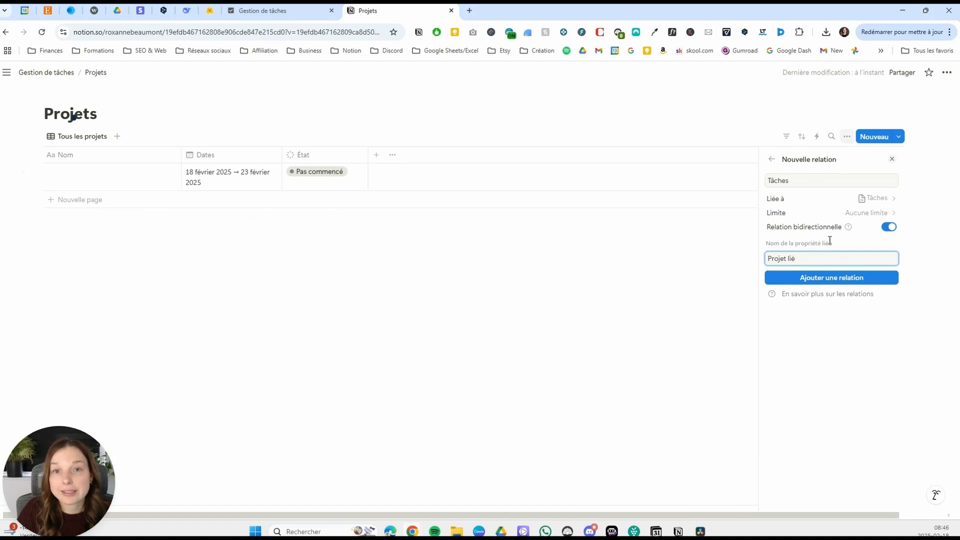
left_click(833, 278)
left_click(585, 268)
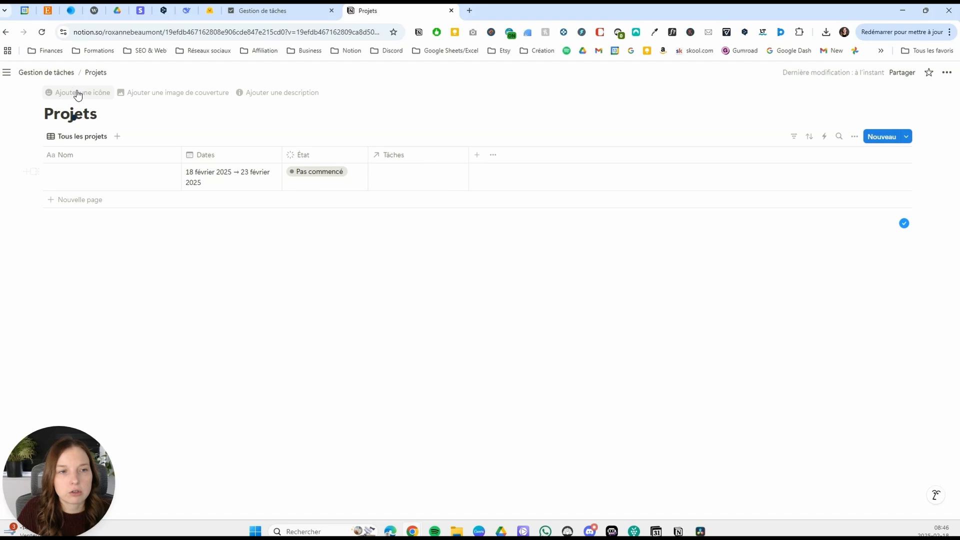
Open the Tâches database and check the first row's Projet lié relation cell.
left_click(50, 73)
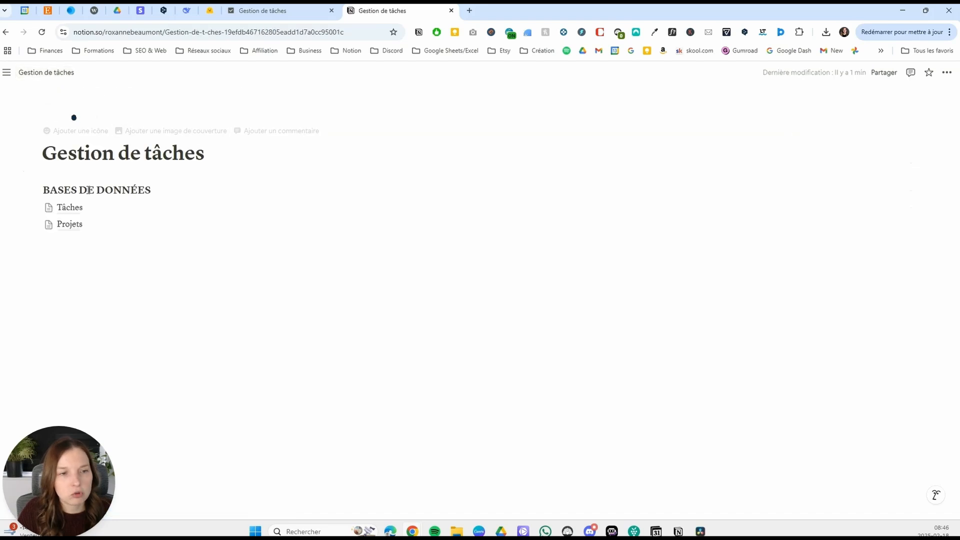
left_click(76, 209)
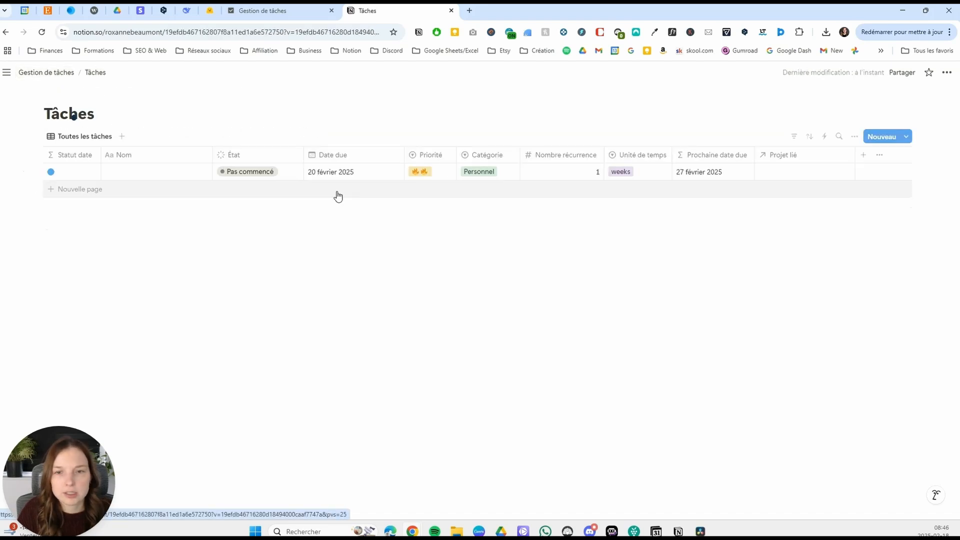
left_click(784, 174)
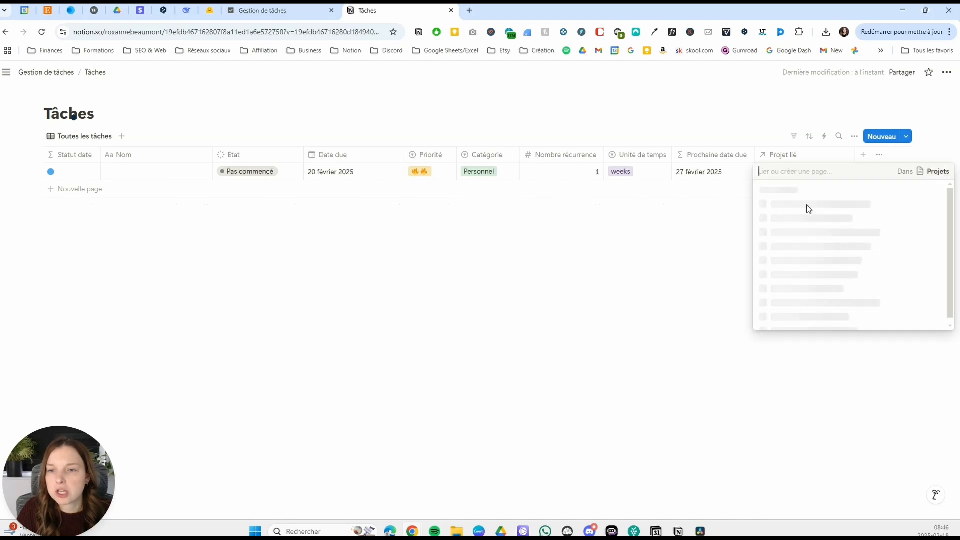
key("Escape")
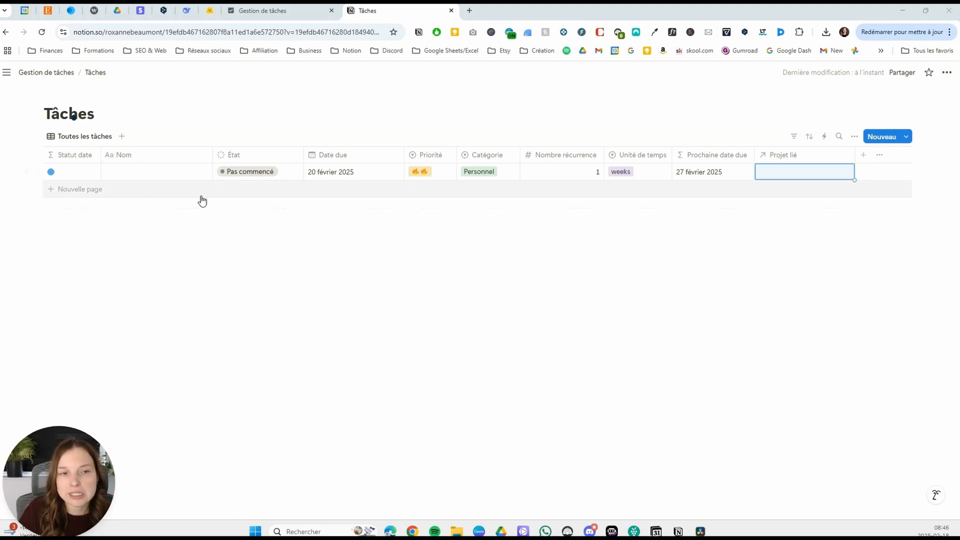
Enable sub-items (Sous-éléments) for the Tâches database and close the view options.
left_click(855, 140)
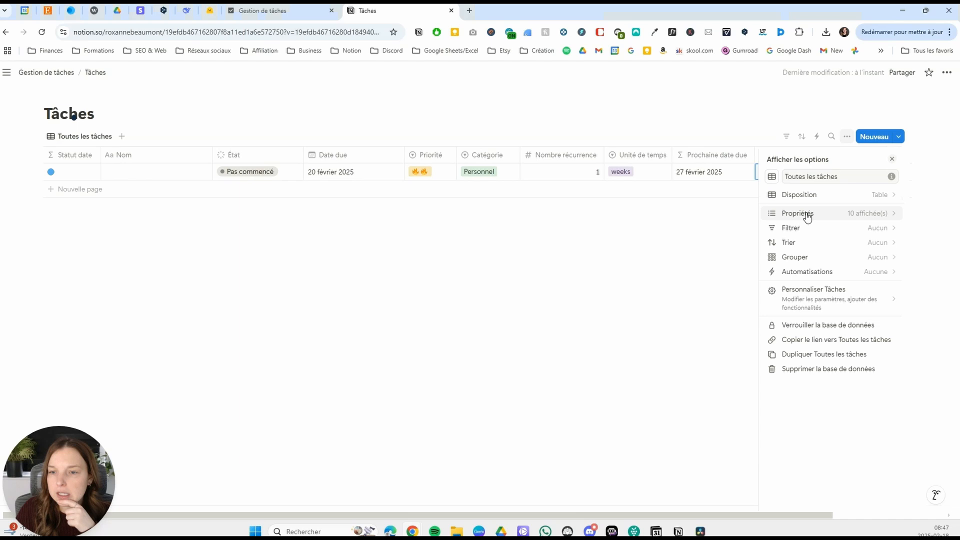
left_click(834, 300)
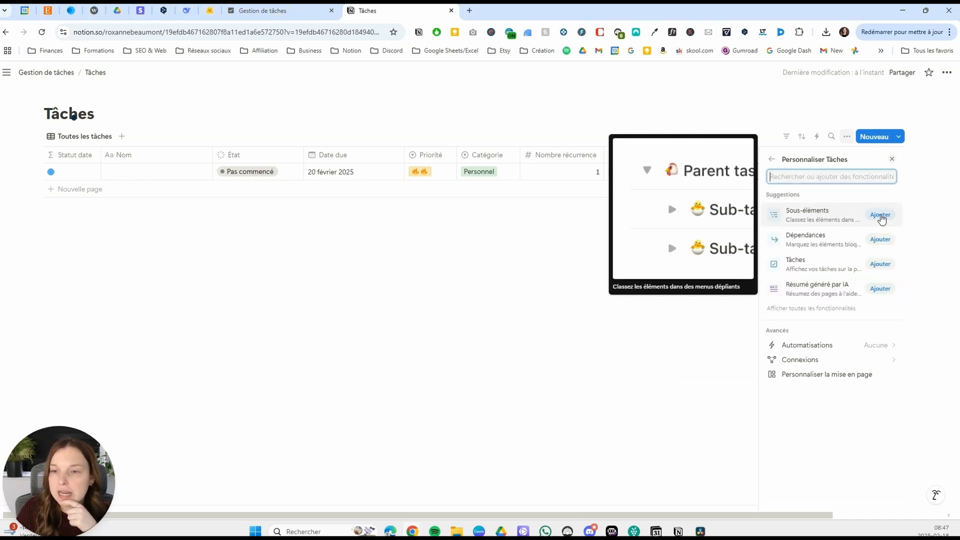
left_click(881, 215)
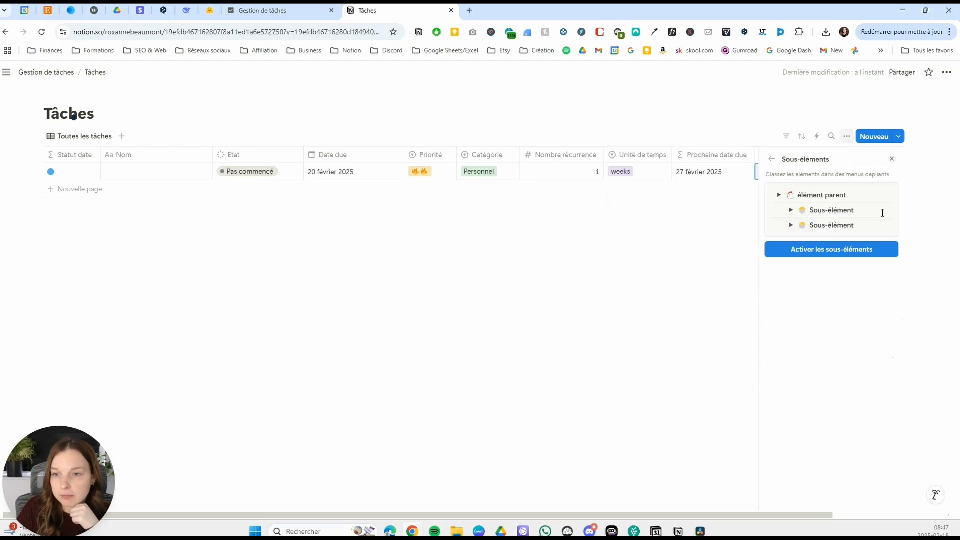
left_click(830, 256)
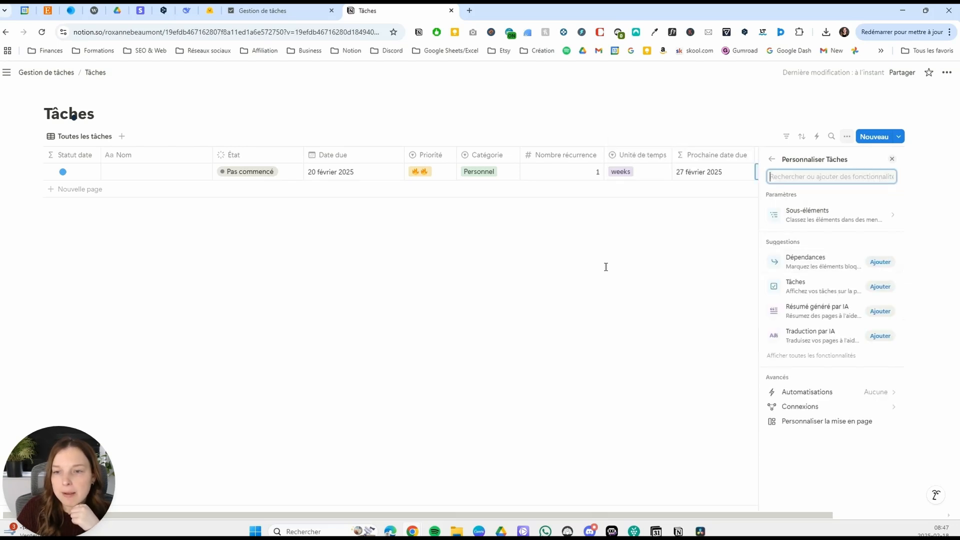
left_click(536, 269)
Name the first task in the table Tâche 1.
left_click(125, 171)
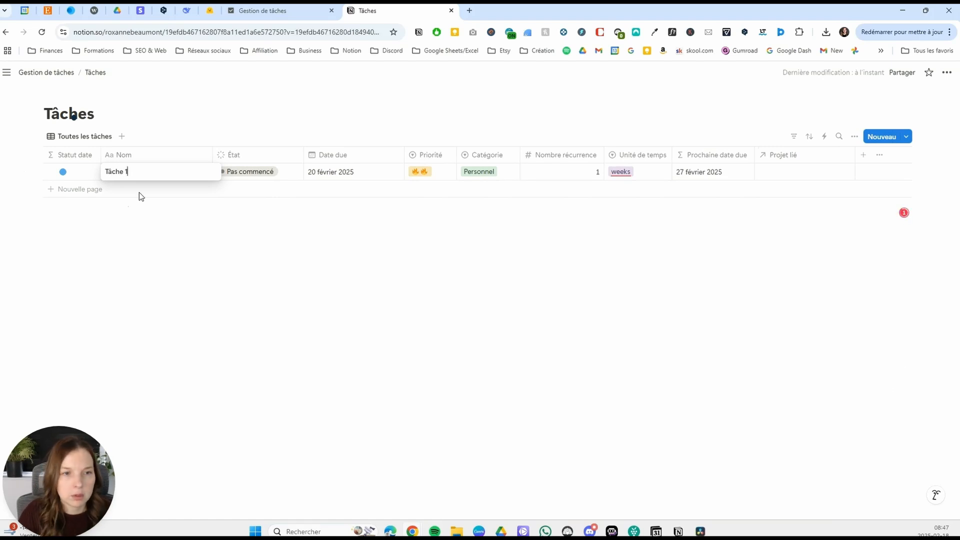
type("Tâche 1")
key("Return")
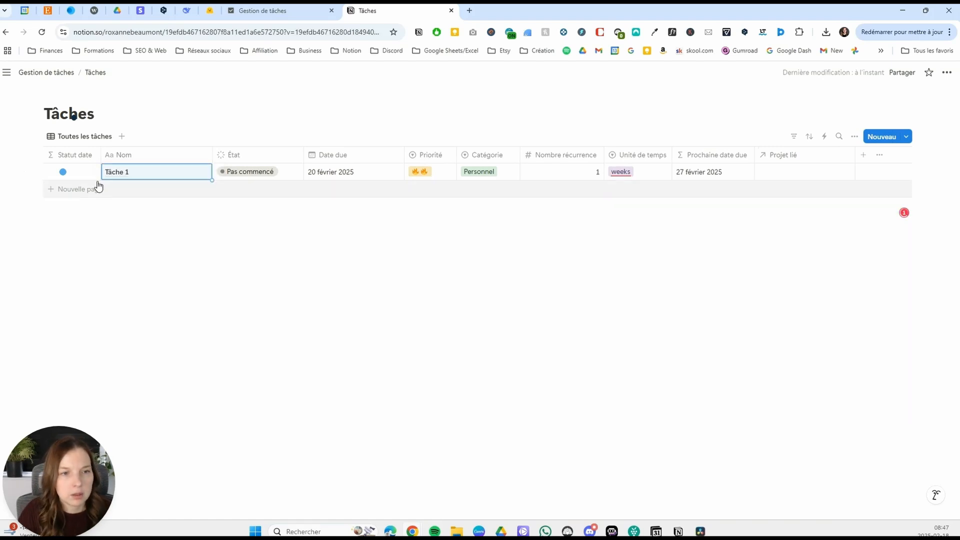
Name the nested page under Tâche 1 Sous-tâche1, and collapse and re-expand its parent.
left_click(48, 173)
left_click(139, 193)
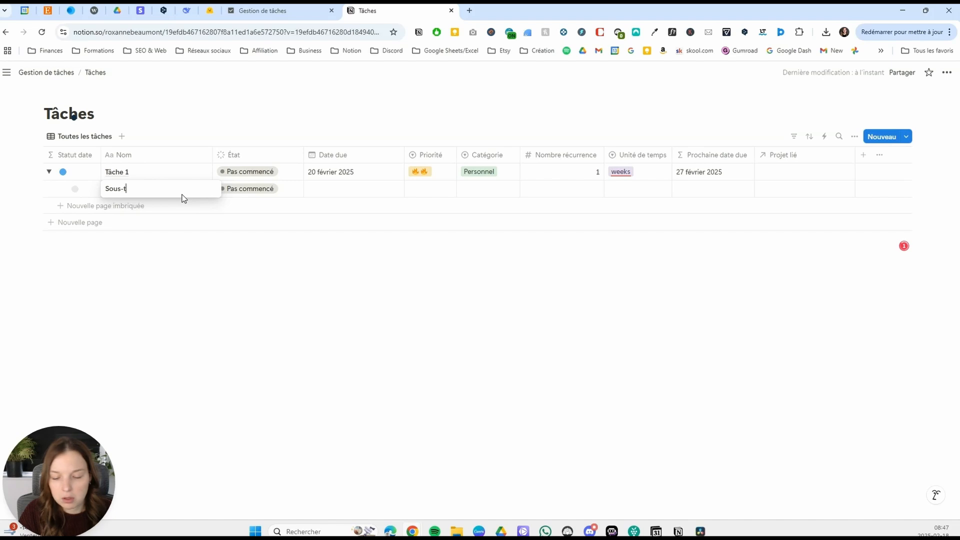
type("Sous-tâche 1")
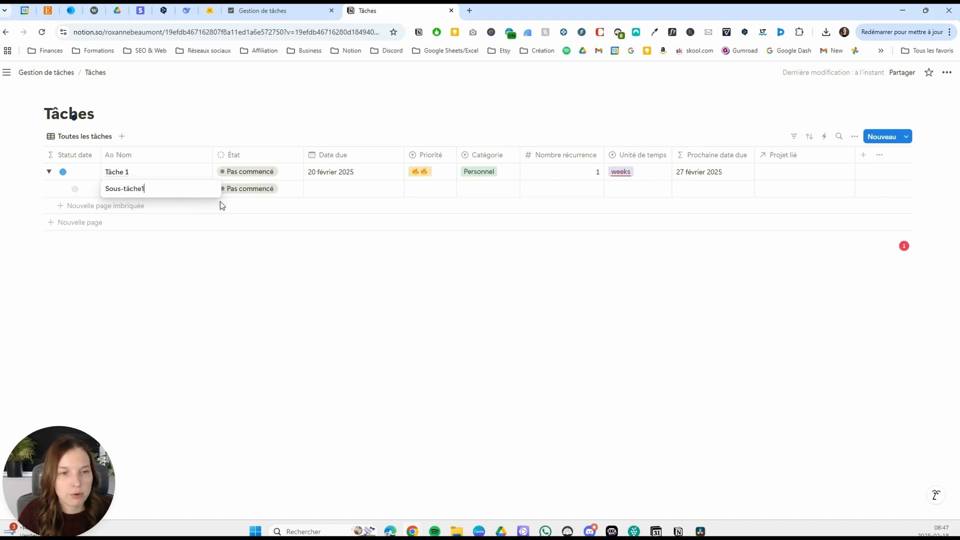
key("Return")
left_click(48, 172)
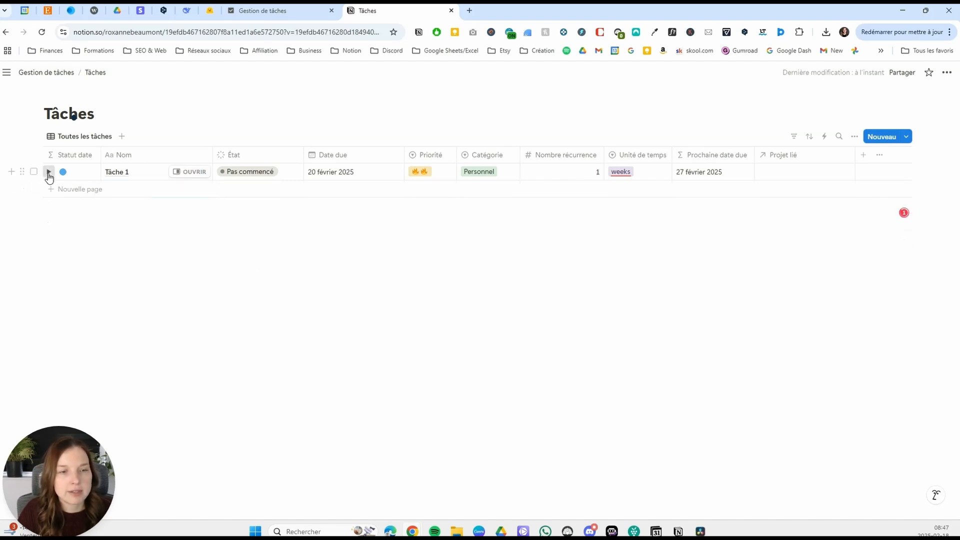
left_click(49, 172)
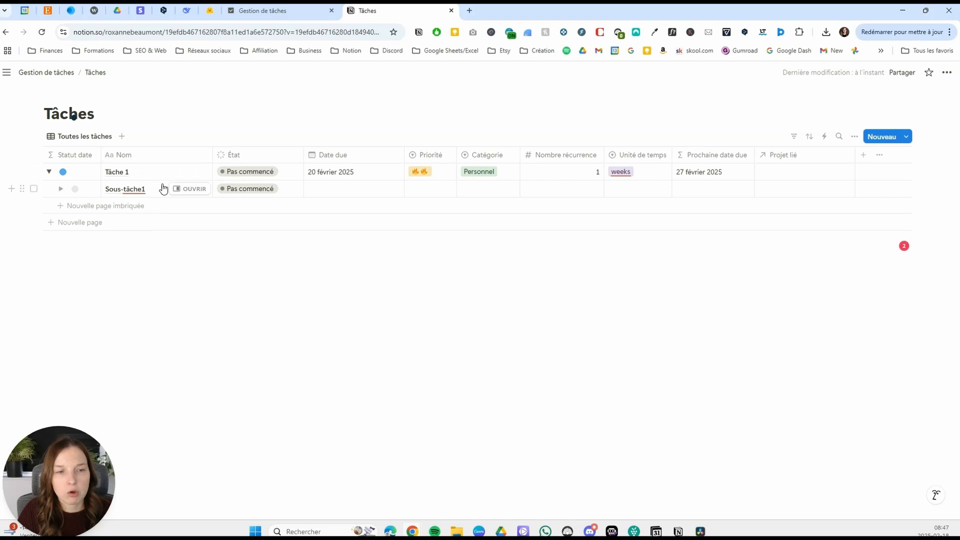
In the Tâche 1 page, move the élément parent property next to Sous-élément, and check the linked Sous-tâche1 page before closing it.
left_click(192, 171)
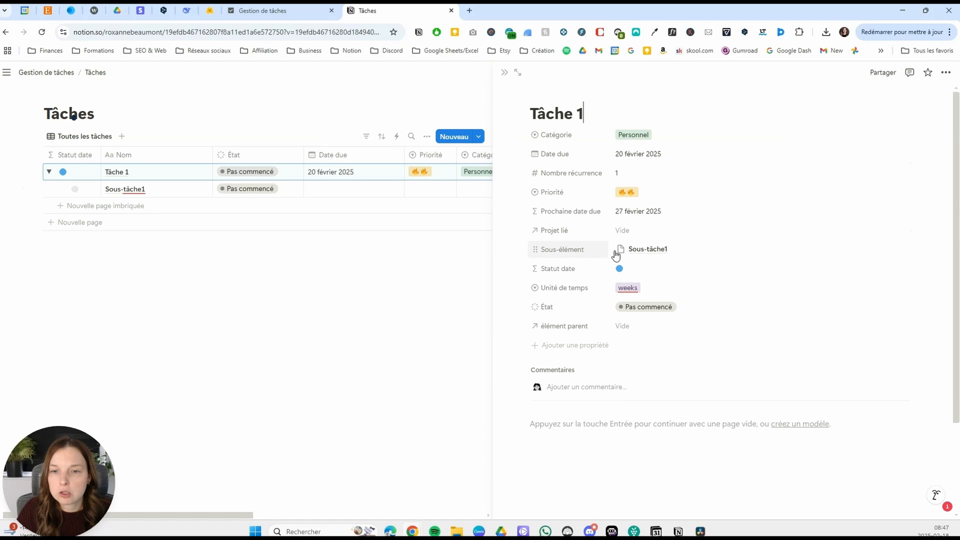
left_click_drag(585, 333, 600, 266)
left_click(648, 269)
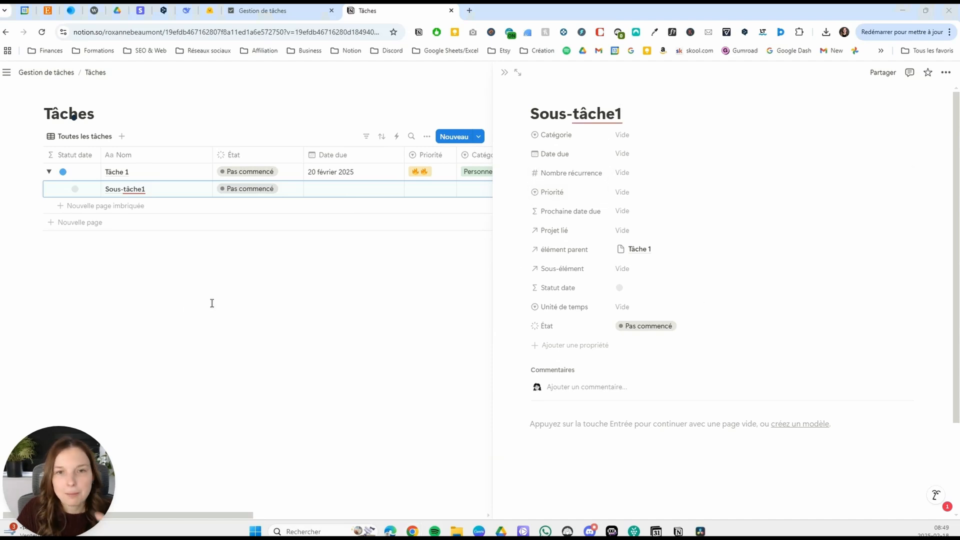
left_click(504, 72)
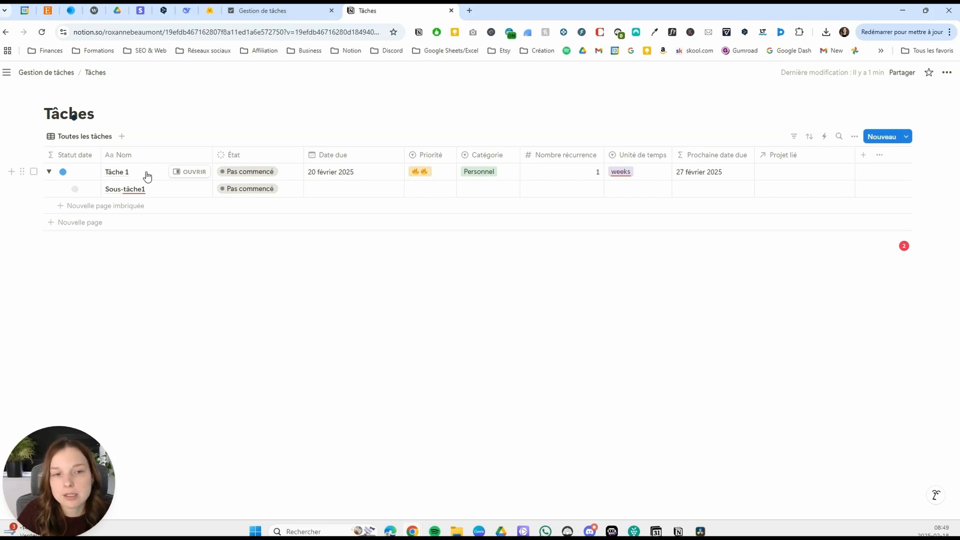
Add a rollup (Agrégation) property named Sous-tâches complétées to Tâches, based on the Sous-élément relation.
left_click(863, 160)
scroll(842, 287, "down", 6)
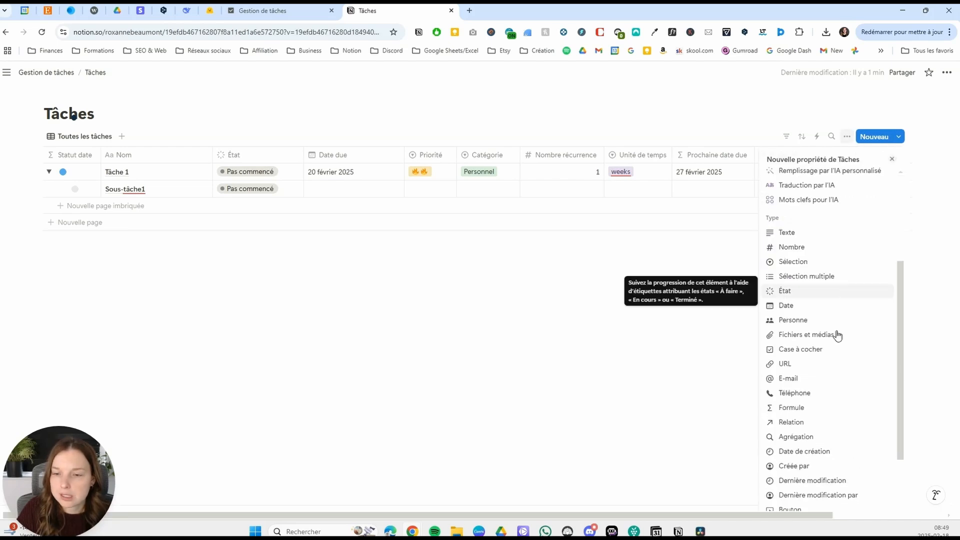
left_click(805, 437)
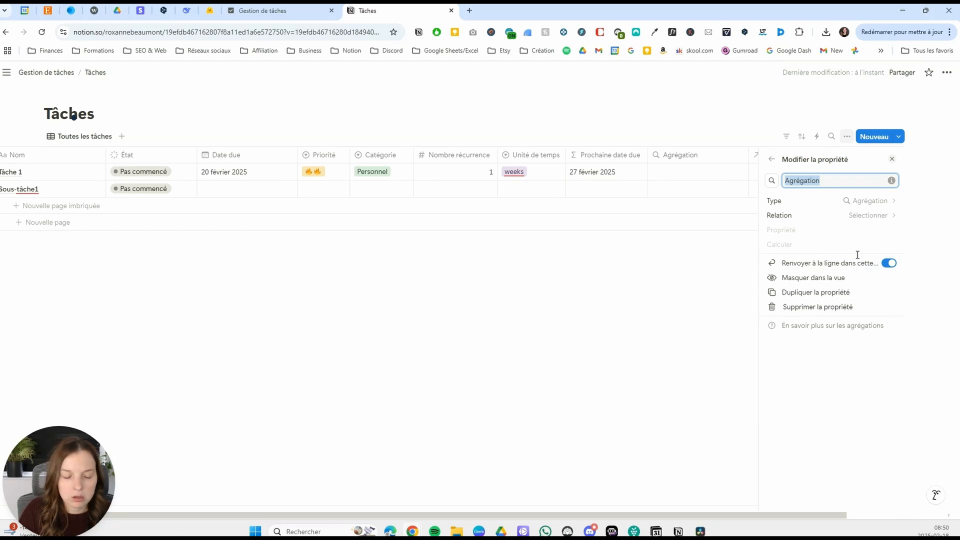
type("Sous-tâches complétées")
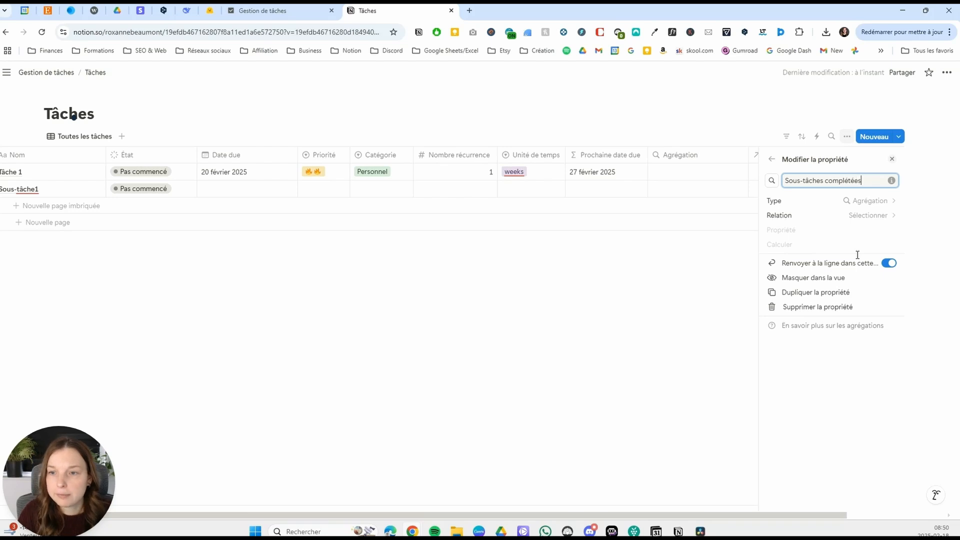
left_click(873, 215)
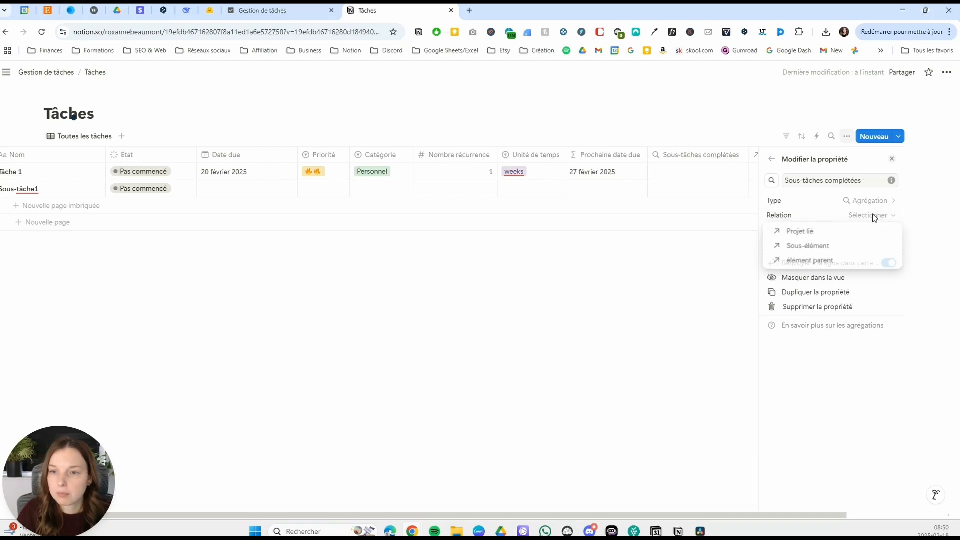
left_click(819, 248)
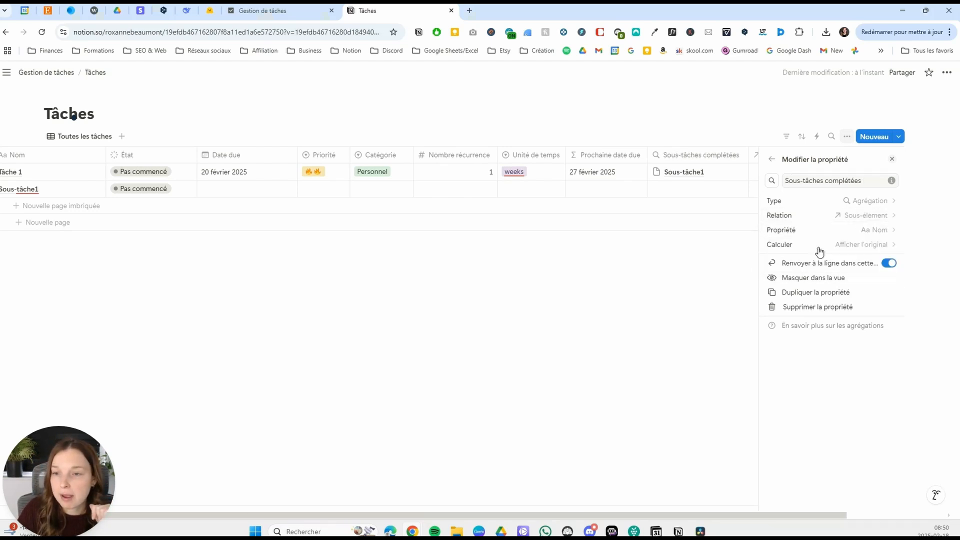
Make the rollup calculate the percentage per group of the État property for Complete, and place its column after Projet lié.
left_click(880, 231)
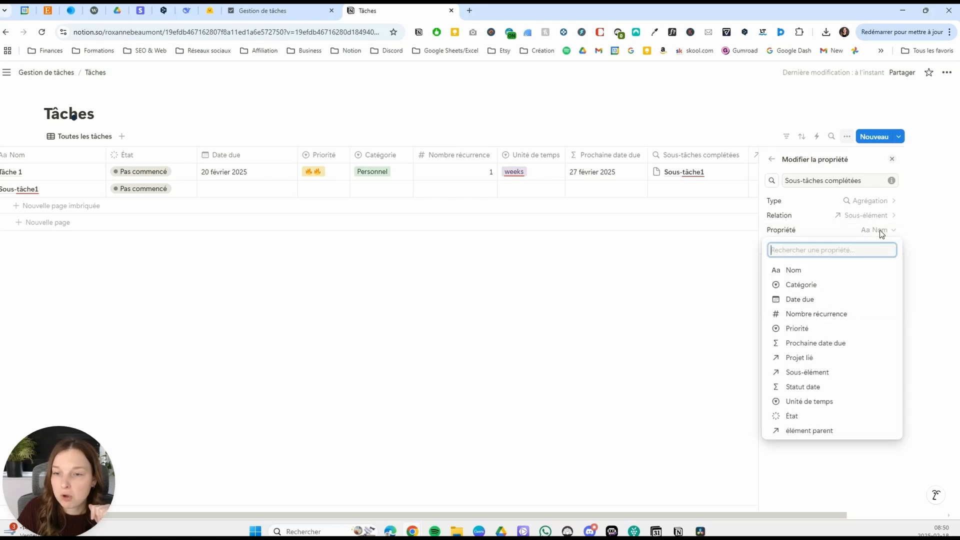
left_click(792, 418)
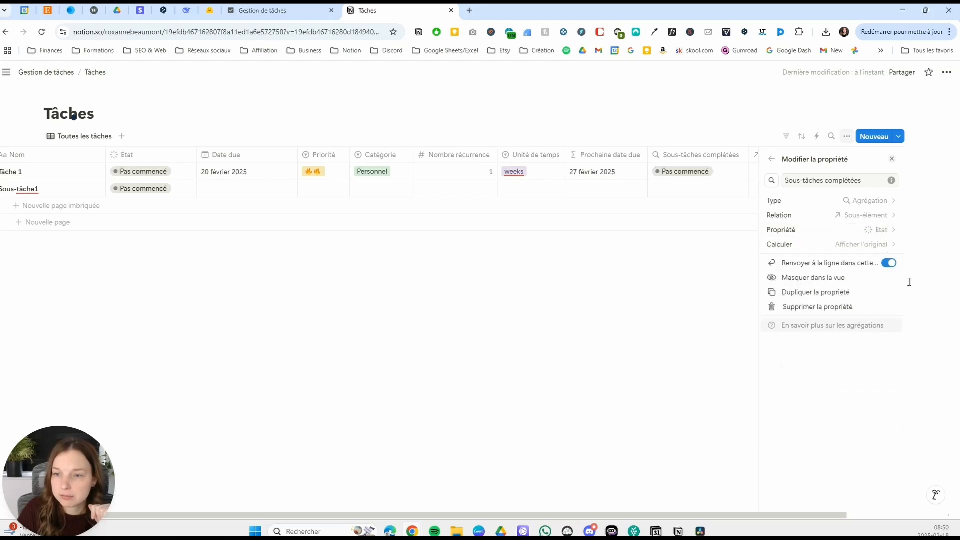
left_click(867, 244)
mouse_move(835, 291)
mouse_move(738, 294)
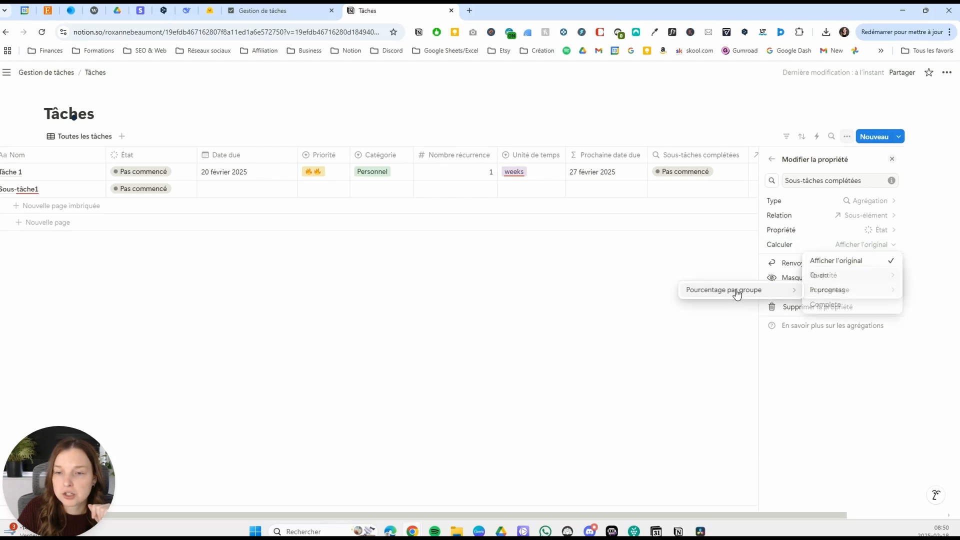
left_click(834, 305)
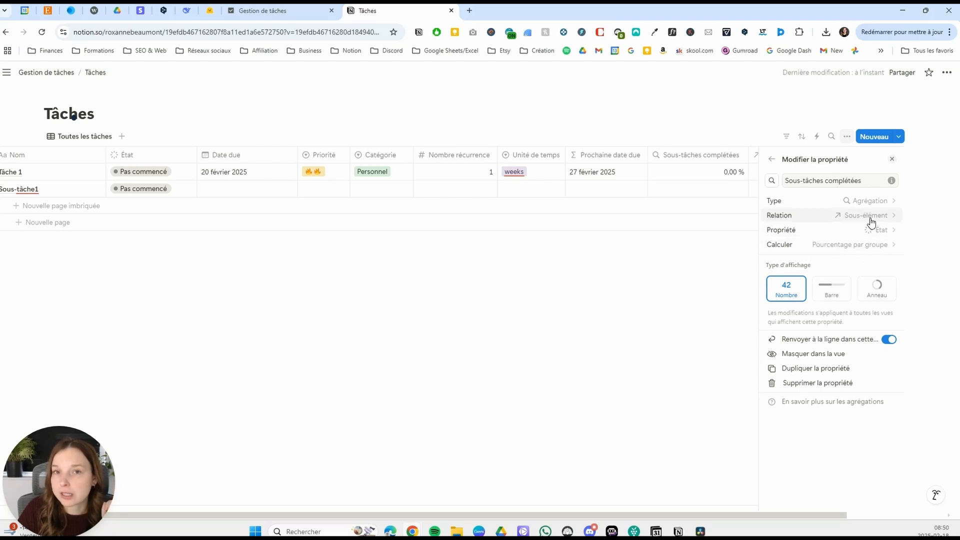
left_click(695, 291)
left_click_drag(754, 156, 802, 165)
Display the Sous-tâches complétées property as a bar (Barre).
left_click(824, 157)
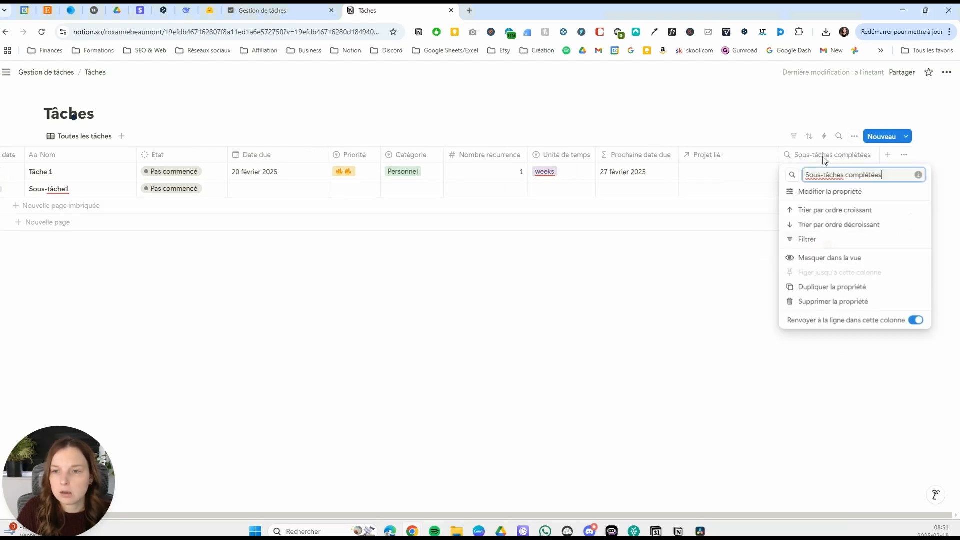
left_click(844, 191)
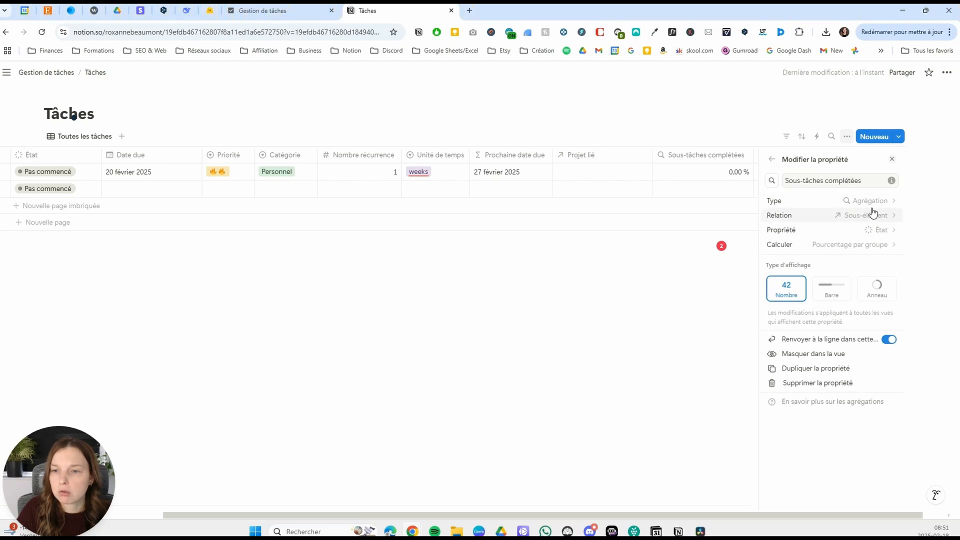
left_click(830, 292)
left_click(698, 286)
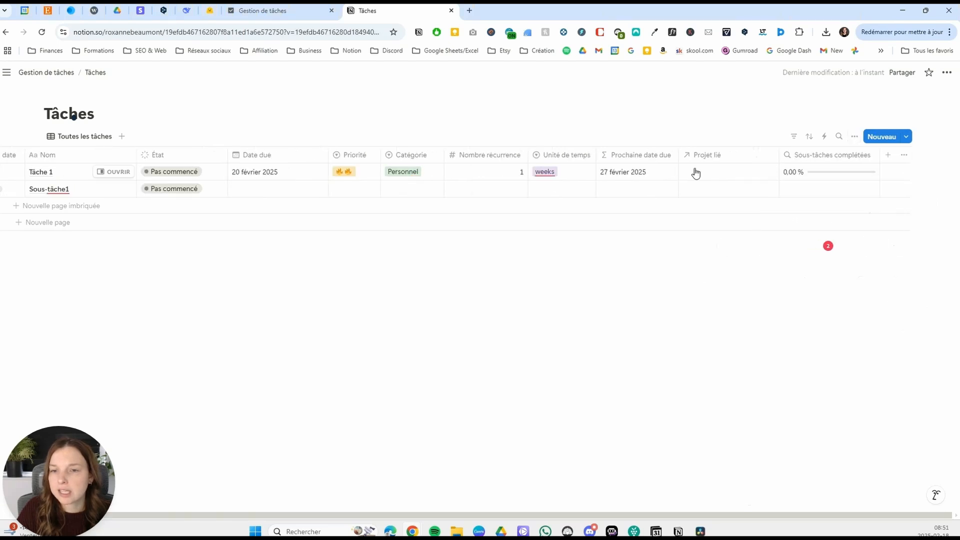
Return the display type of Sous-tâches complétées to Nombre.
left_click(821, 159)
left_click(834, 191)
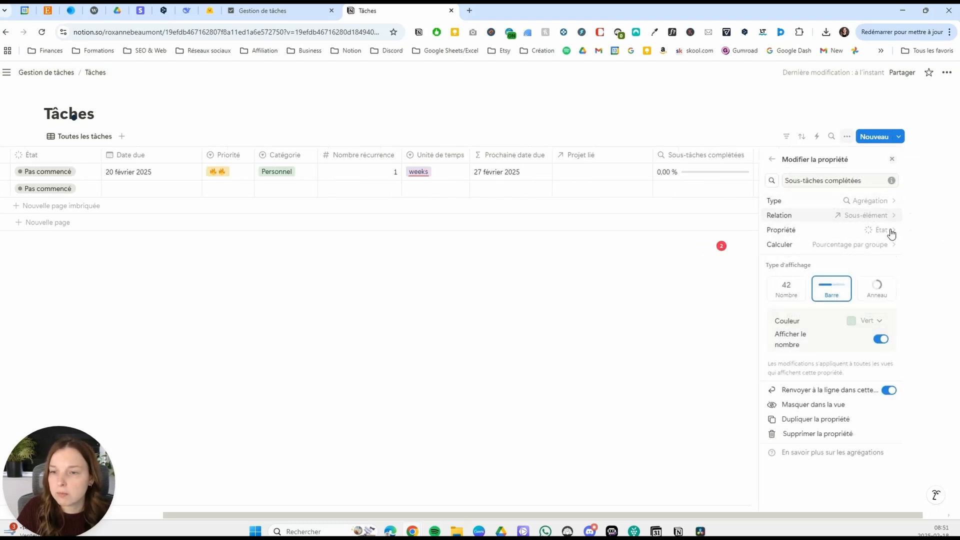
left_click(787, 294)
left_click(694, 277)
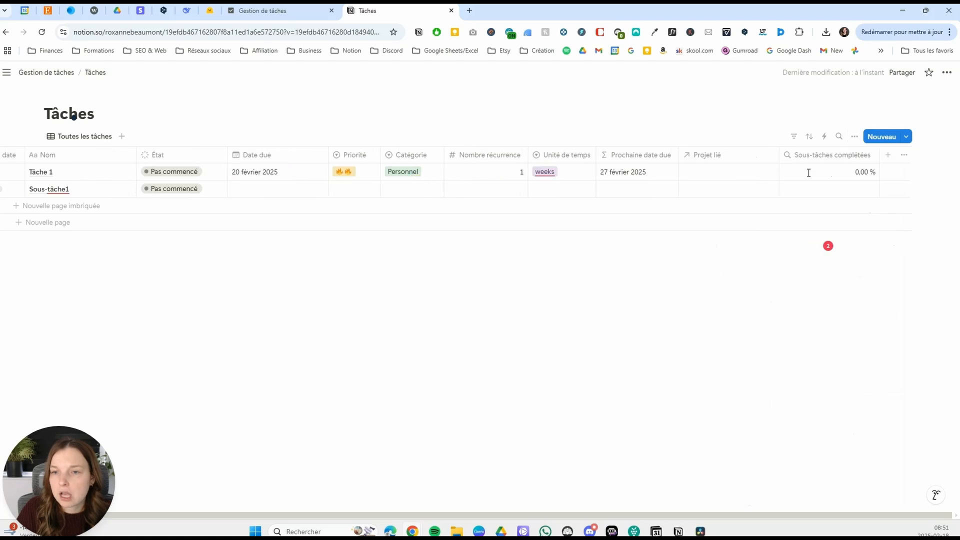
Add a formula property named Progression tâche whose formula references Sous-tâches complétées, and save it.
left_click(886, 156)
scroll(841, 350, "down", 3)
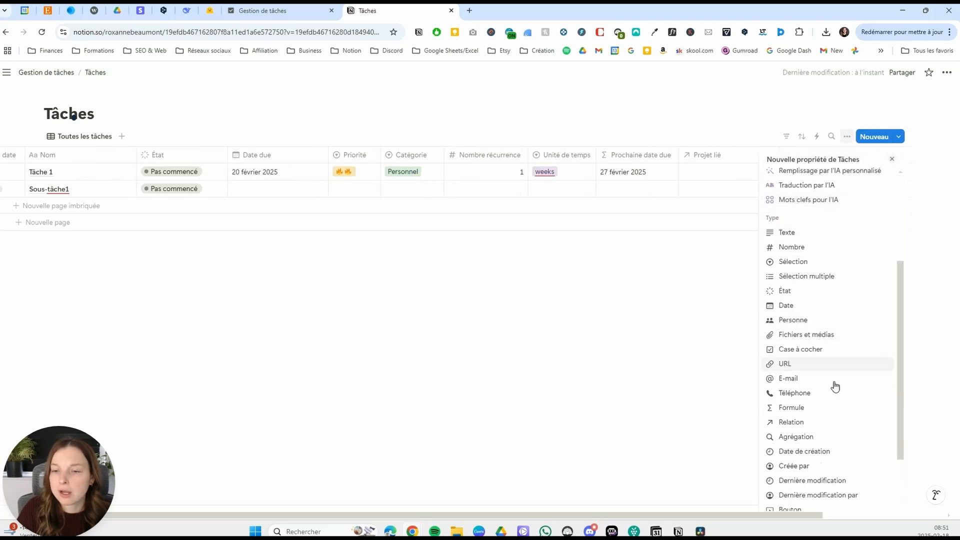
left_click(805, 407)
type("Progression tâche")
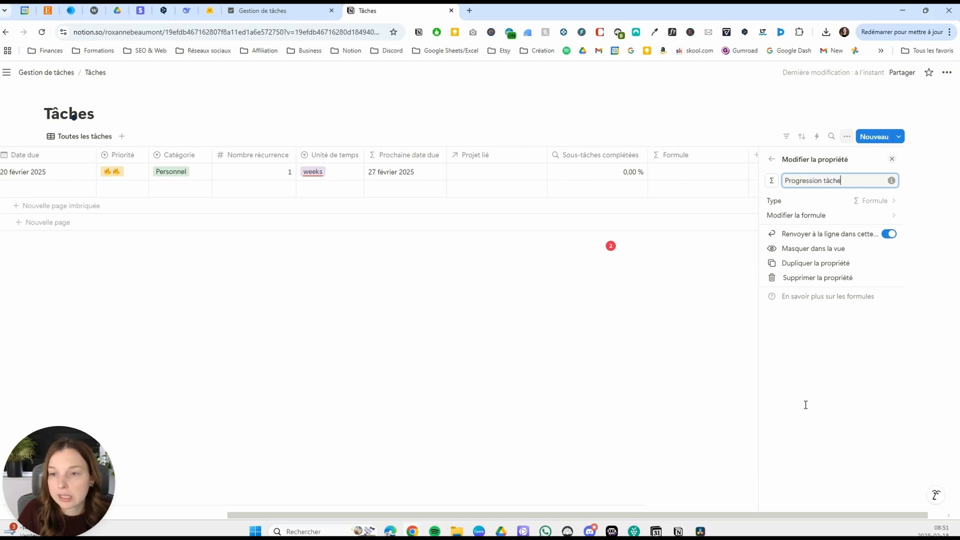
left_click(864, 214)
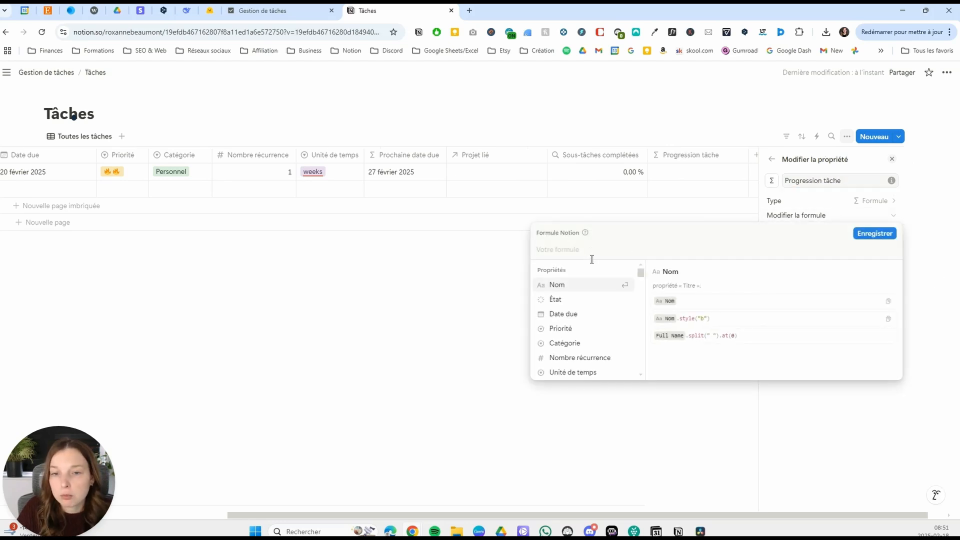
scroll(615, 305, "down", 5)
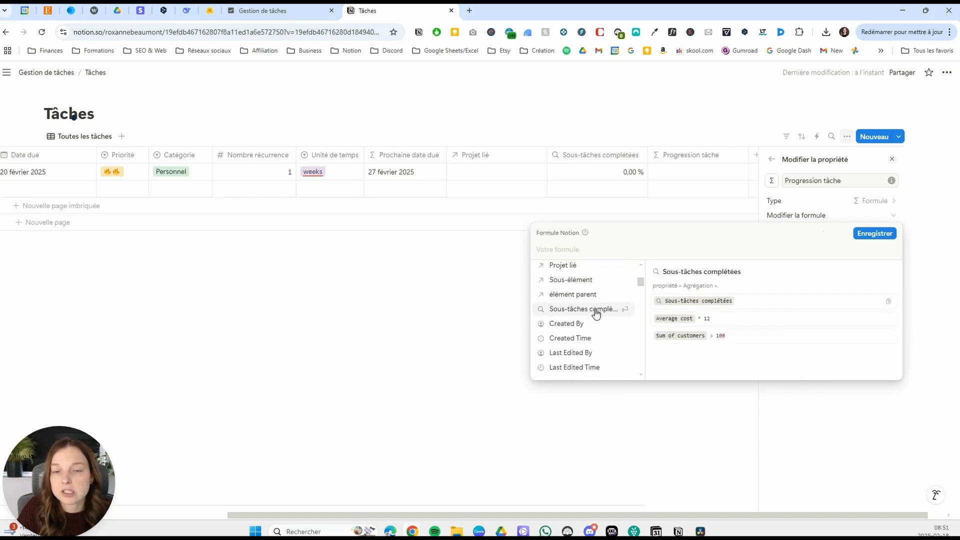
left_click(595, 310)
left_click(873, 234)
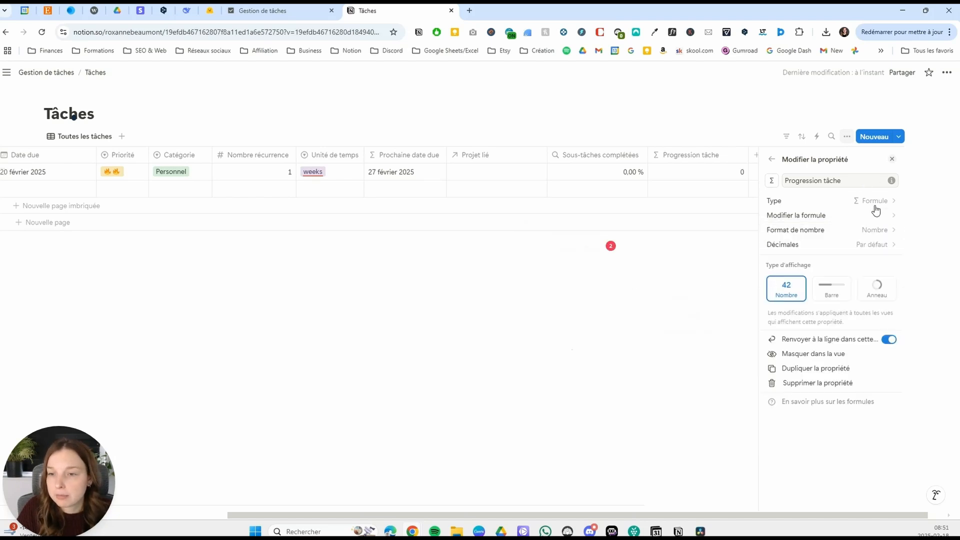
Set Progression tâche to 0 decimals and display it as a bar (Barre).
left_click(871, 244)
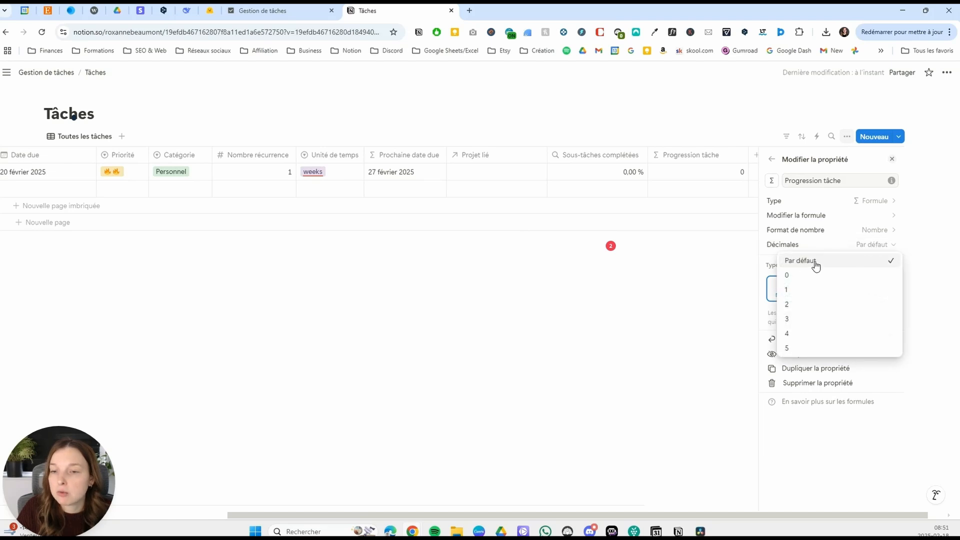
left_click(801, 276)
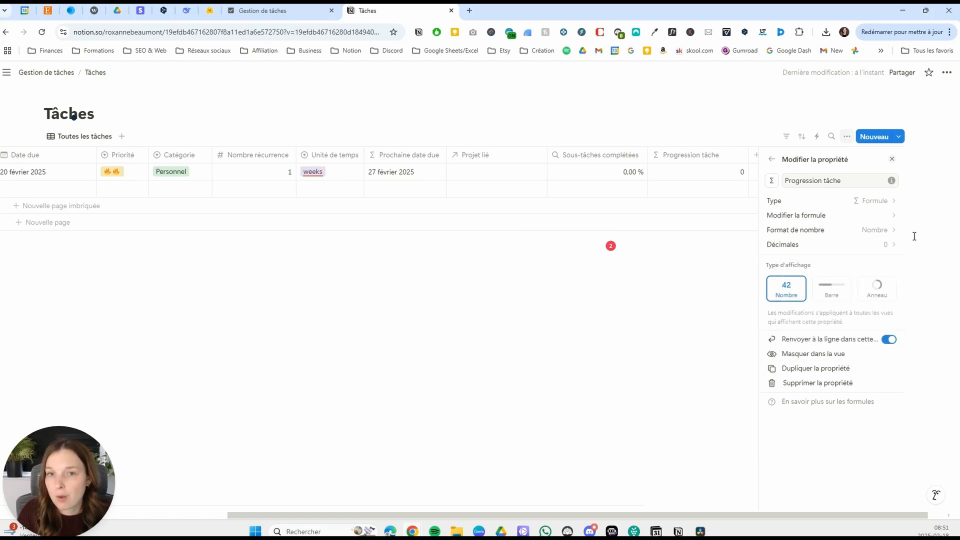
left_click(831, 289)
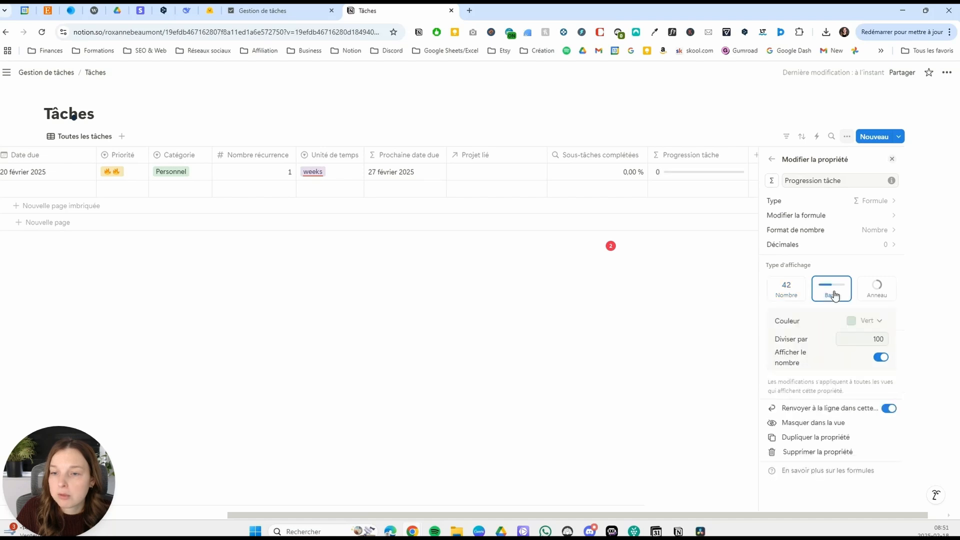
Set the number format of Progression tâche to Pourcentage and close the property settings.
left_click(892, 234)
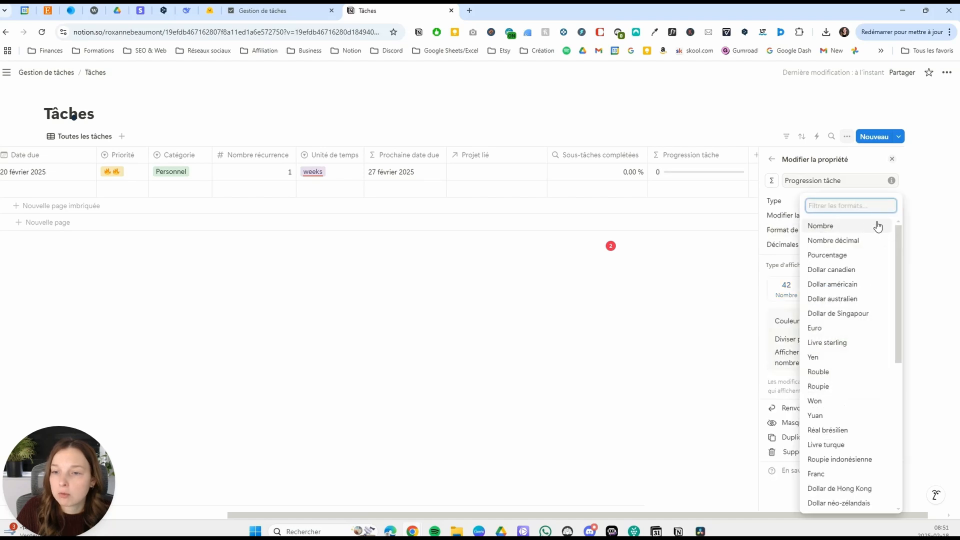
left_click(839, 256)
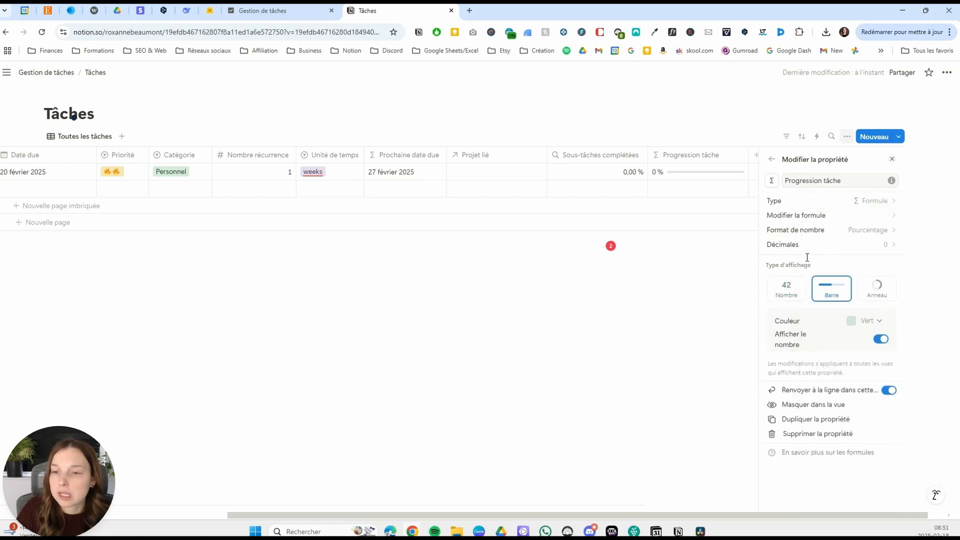
left_click(697, 313)
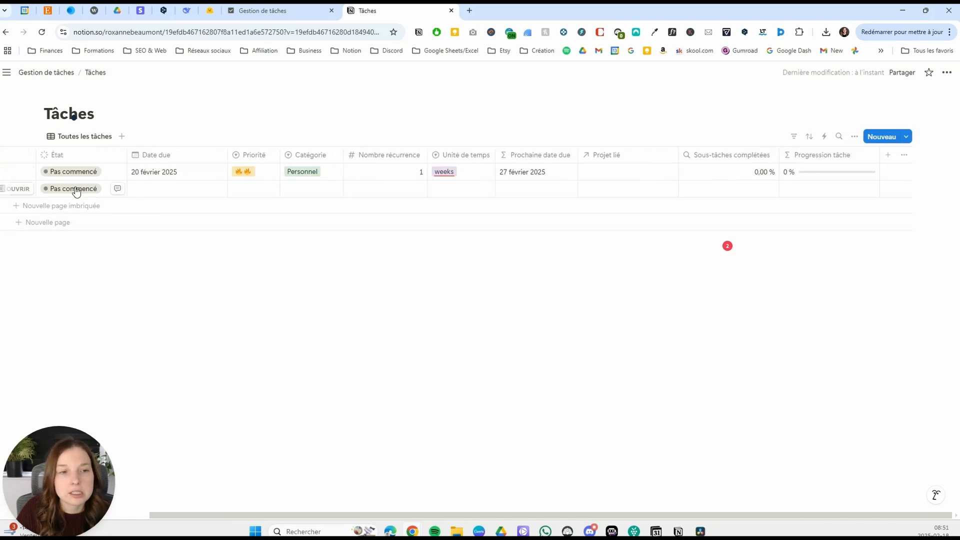
Add a second nested page named Sous-tâche 2 under Tâche 1.
left_click_drag(399, 517, 202, 487)
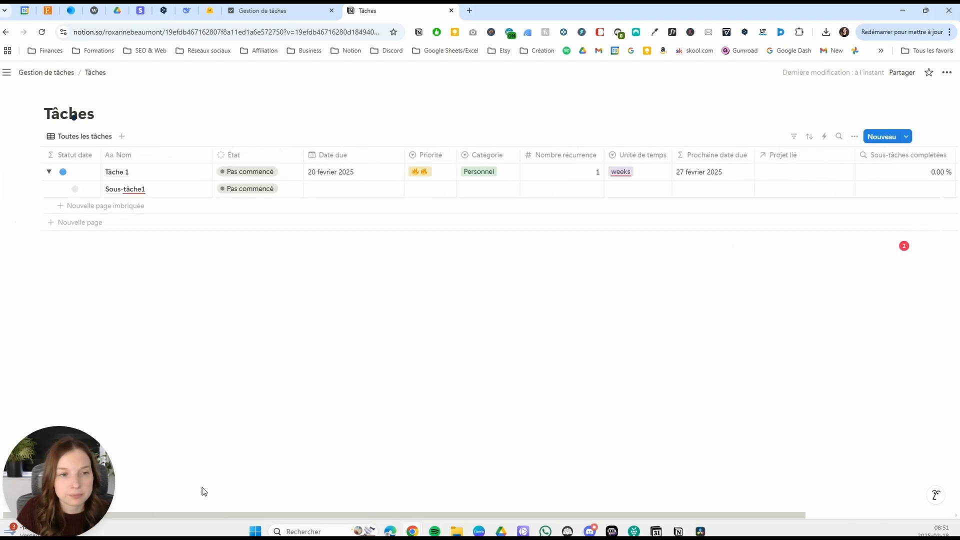
left_click(157, 204)
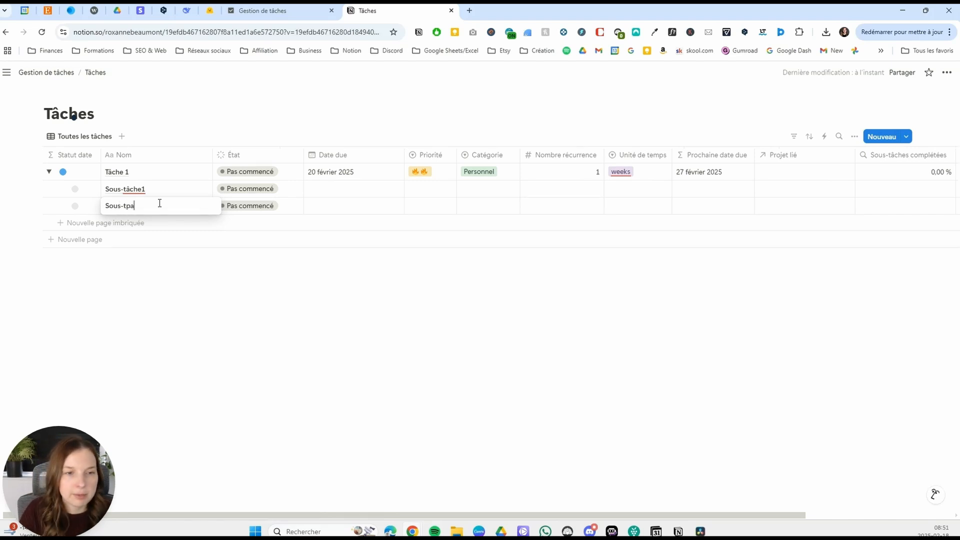
key("BackSpace")
key("BackSpace")
key("BackSpace")
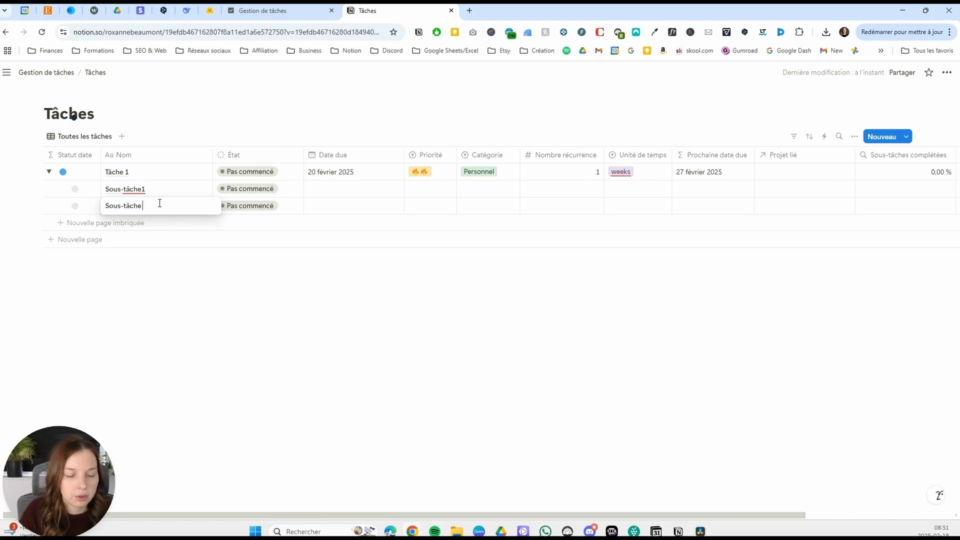
key("Return")
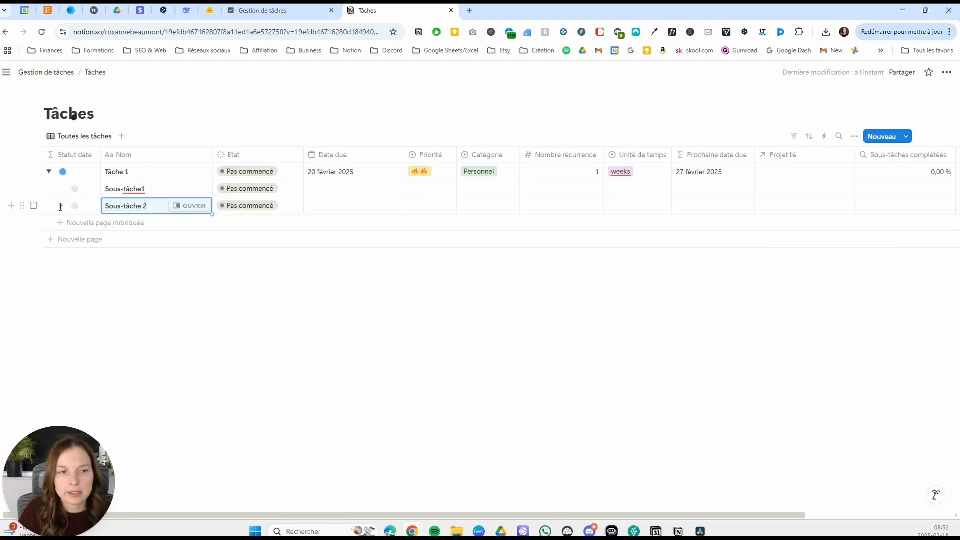
Set the État of Sous-tâche 2 to Terminé and check the progress bar of Tâche 1.
left_click(263, 209)
left_click(274, 313)
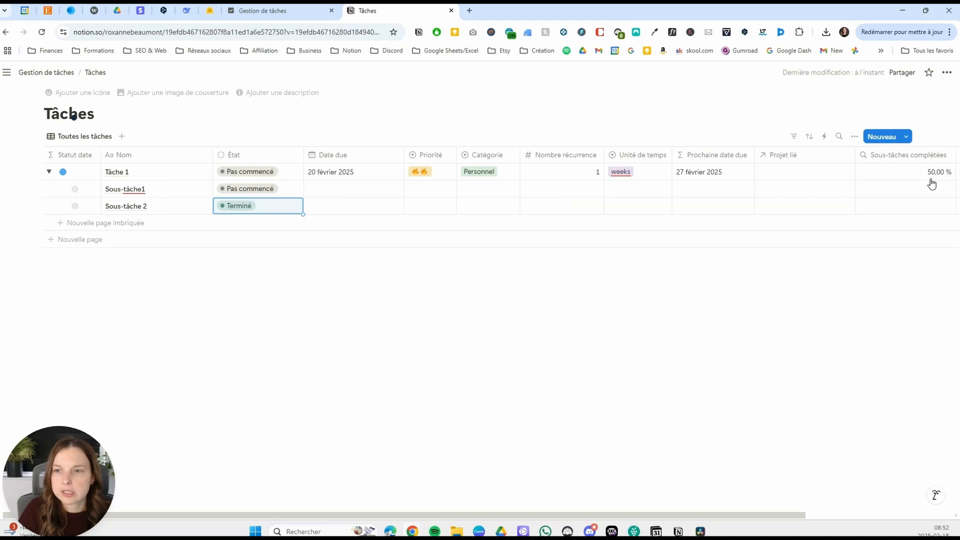
left_click_drag(777, 516, 857, 514)
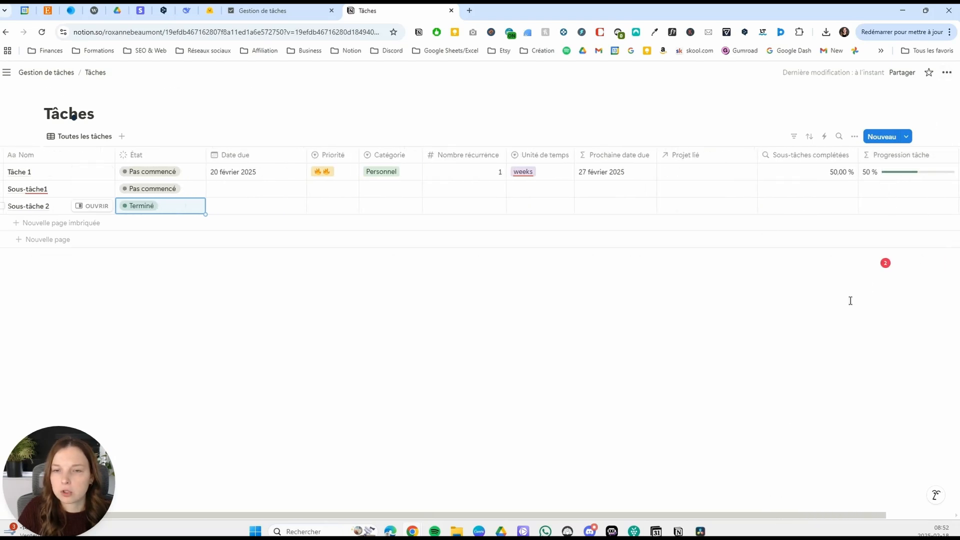
Set the État of Sous-tâche1 to Terminé and check Tâche 1's progress bar again.
left_click_drag(780, 520, 711, 518)
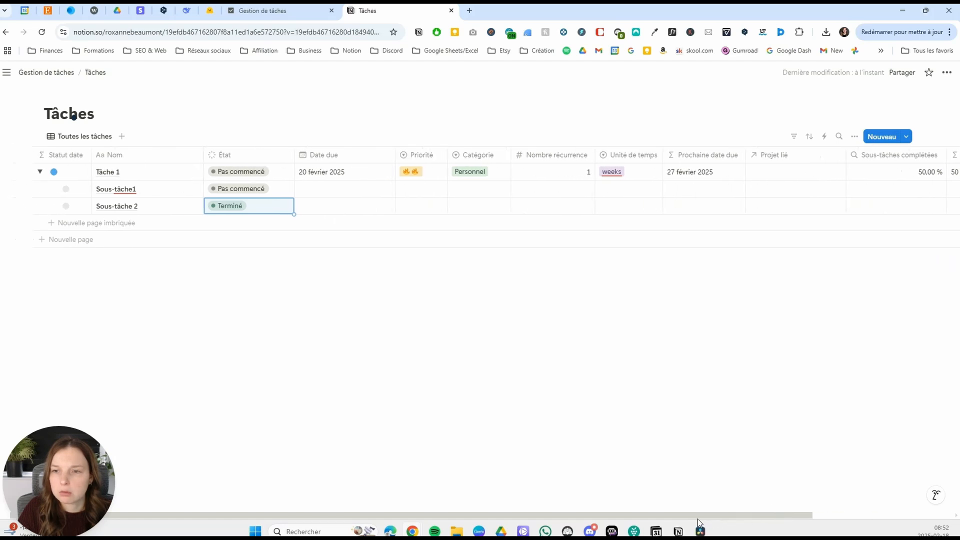
left_click(229, 192)
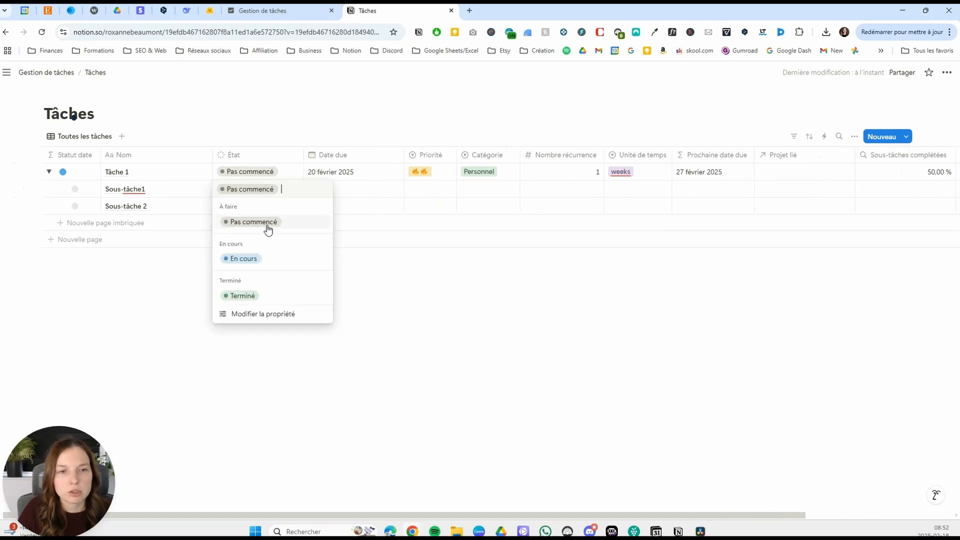
left_click(261, 301)
left_click_drag(766, 518, 899, 513)
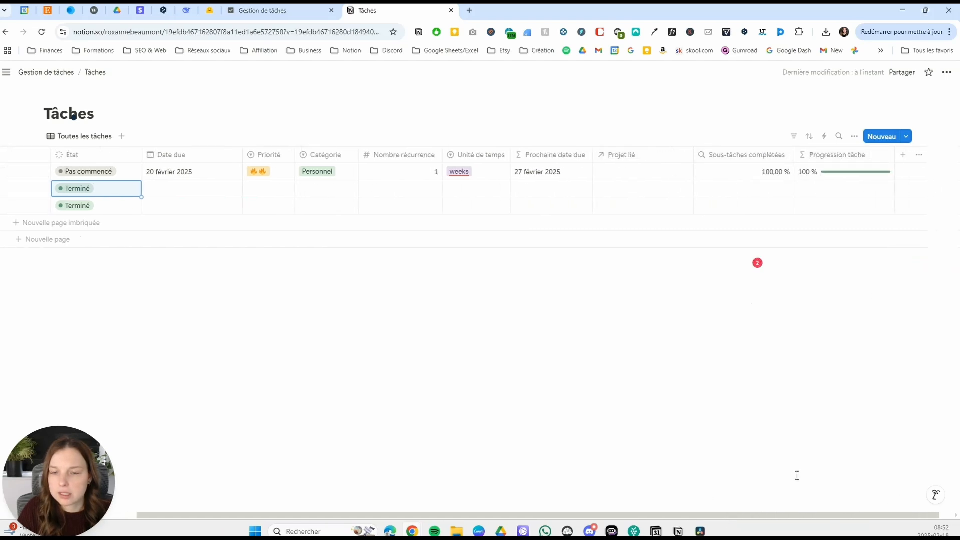
Return the État of both sub-tasks of Tâche 1 to Pas commencé.
left_click_drag(793, 515, 659, 515)
left_click(245, 194)
left_click(268, 227)
left_click(252, 206)
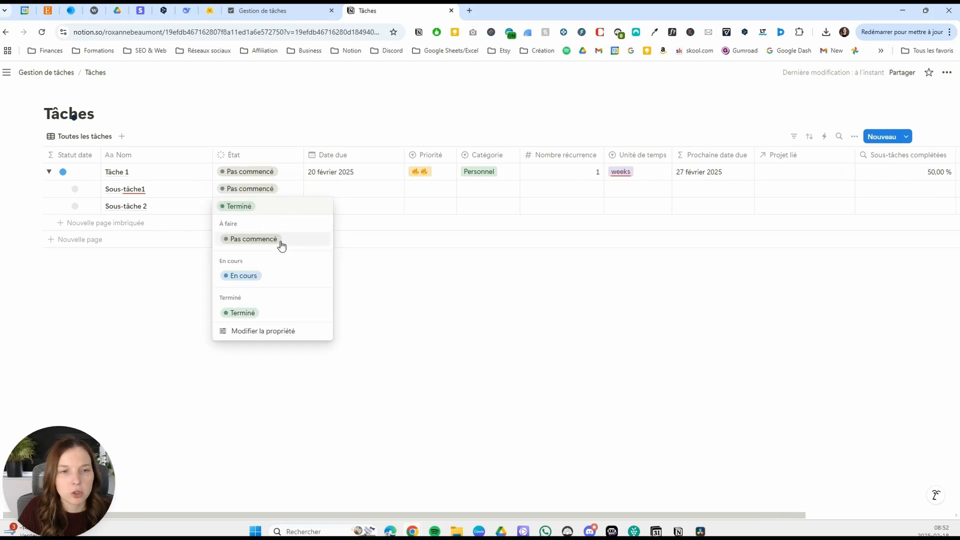
left_click(277, 240)
Open the Projets database from Gestion de tâches and add an Agrégation property named Tâches complétées.
left_click(52, 74)
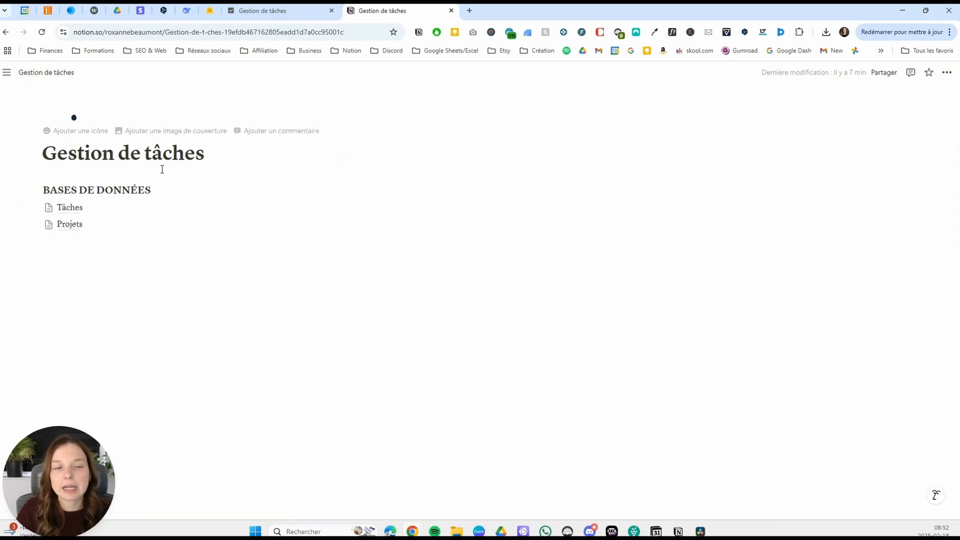
left_click(79, 225)
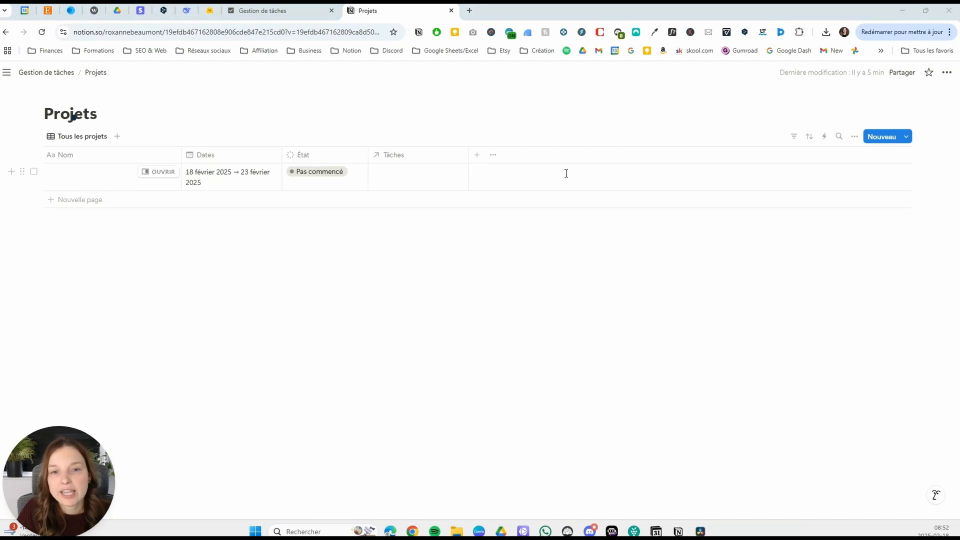
left_click(476, 156)
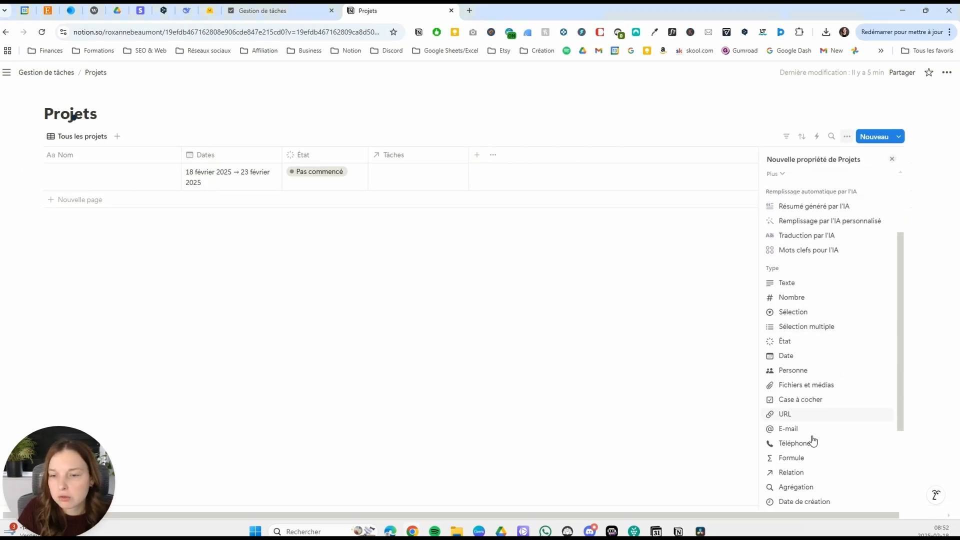
left_click(814, 487)
type("Tpa")
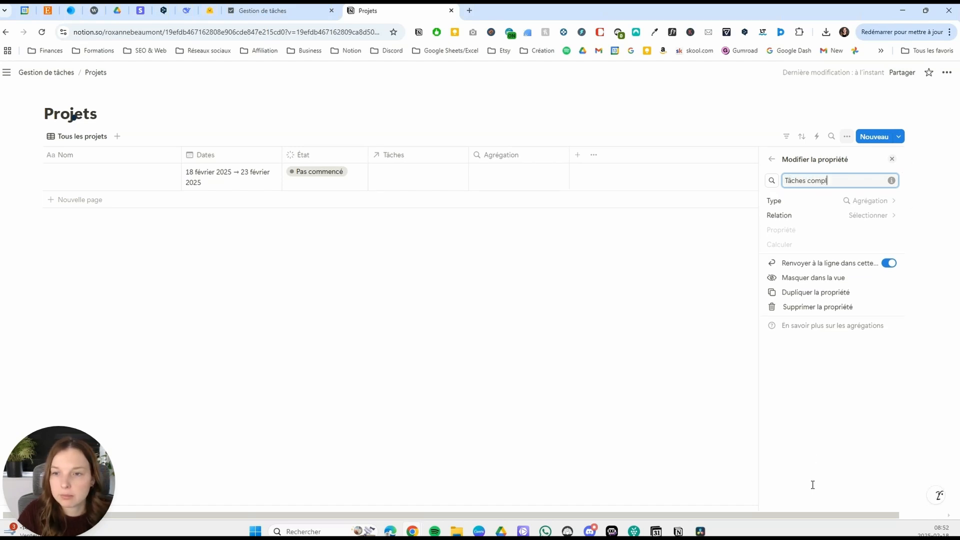
Configure Tâches complétées with the relation Tâches, the property État and the calculation Pourcentage par groupe.
left_click(868, 216)
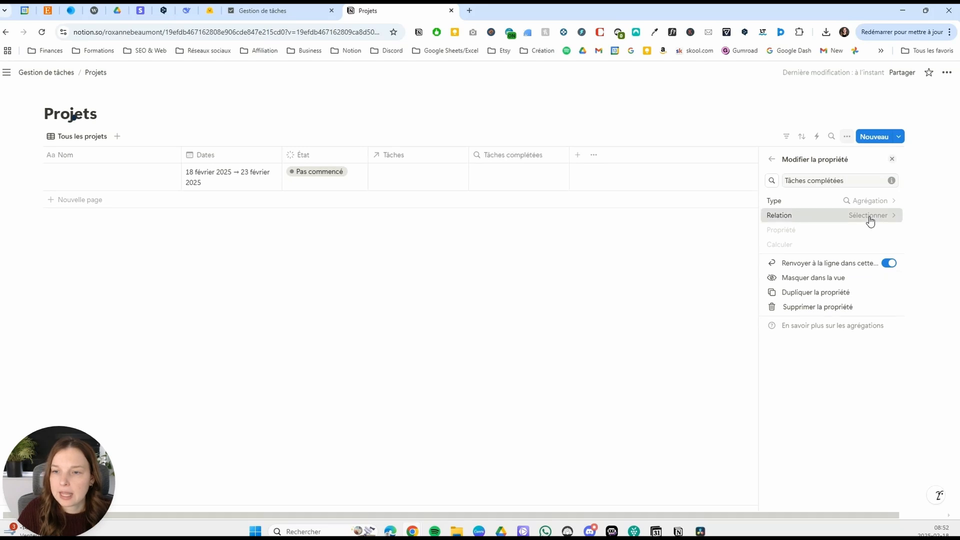
left_click(816, 235)
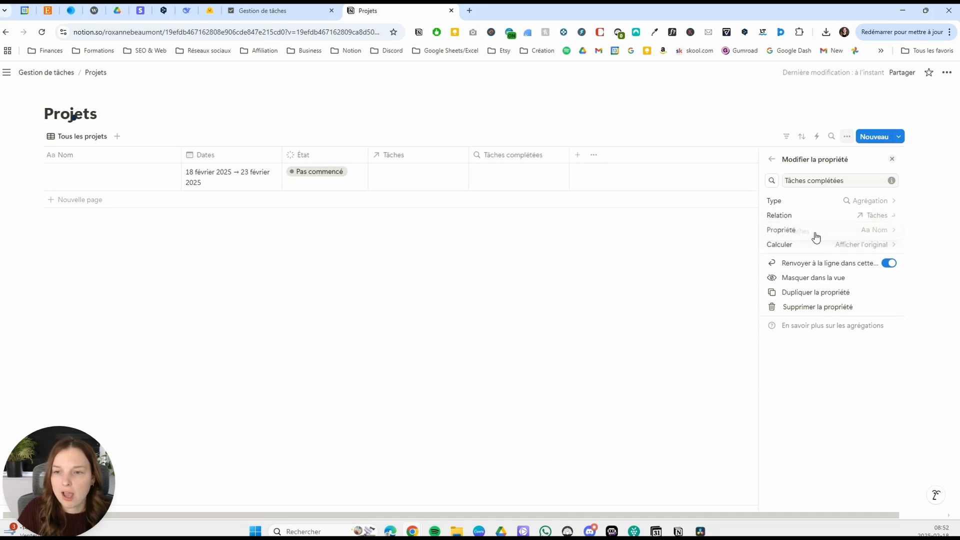
left_click(893, 231)
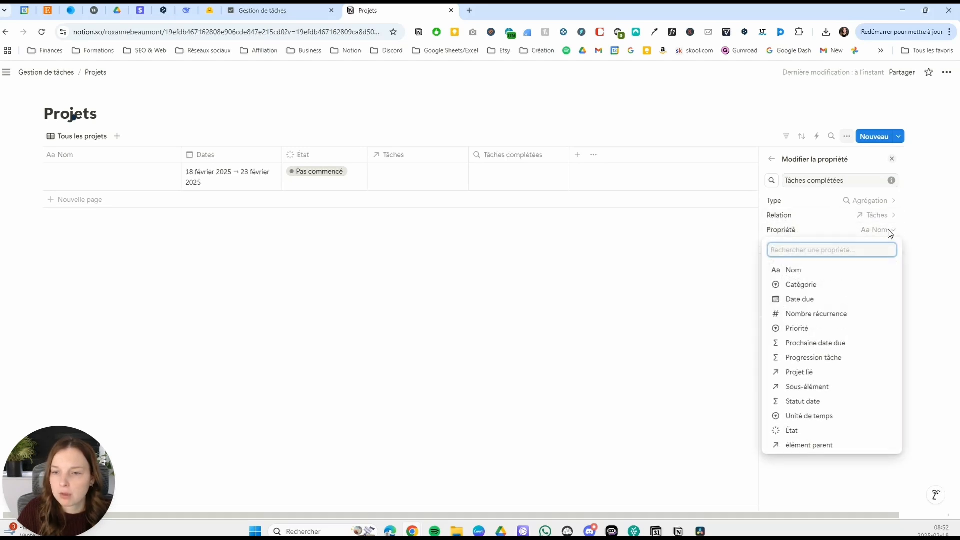
left_click(810, 433)
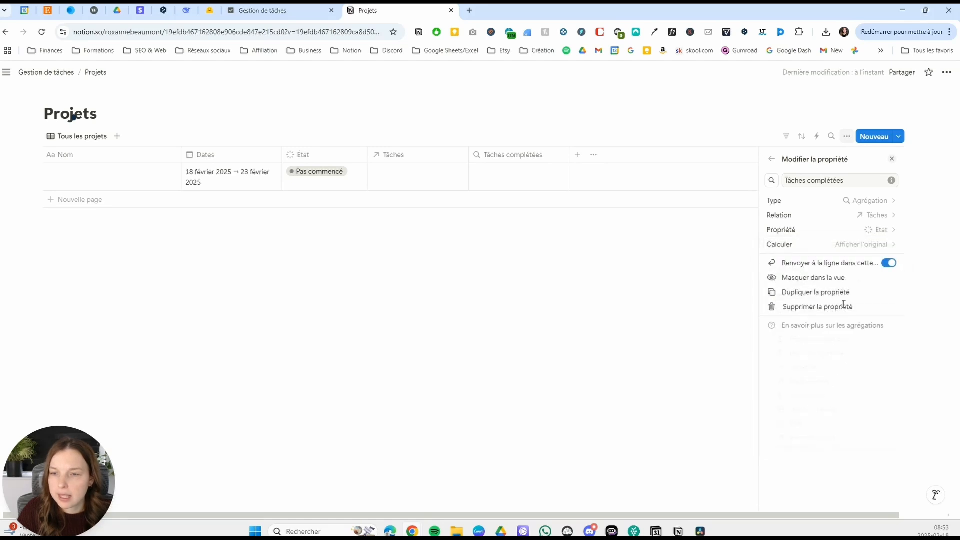
left_click(861, 246)
mouse_move(830, 291)
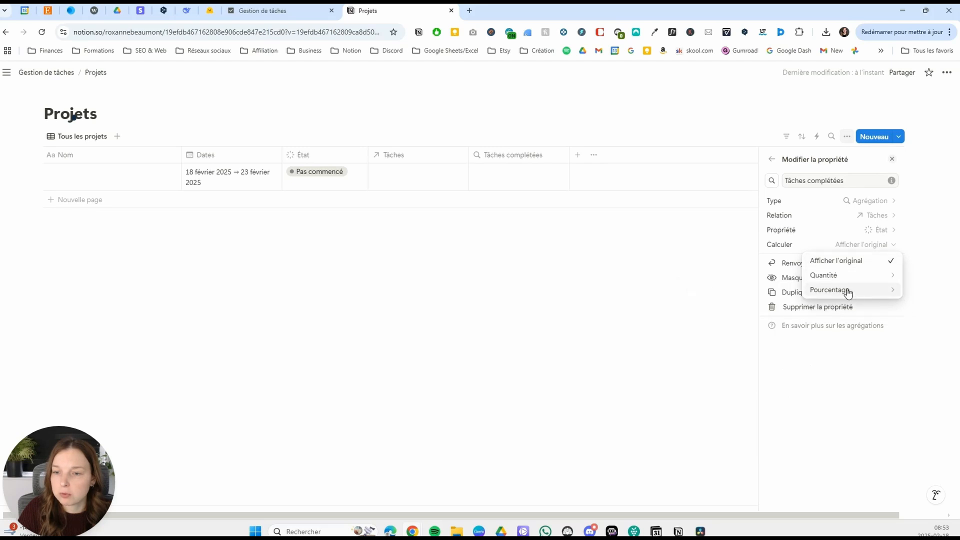
left_click(763, 293)
left_click(838, 306)
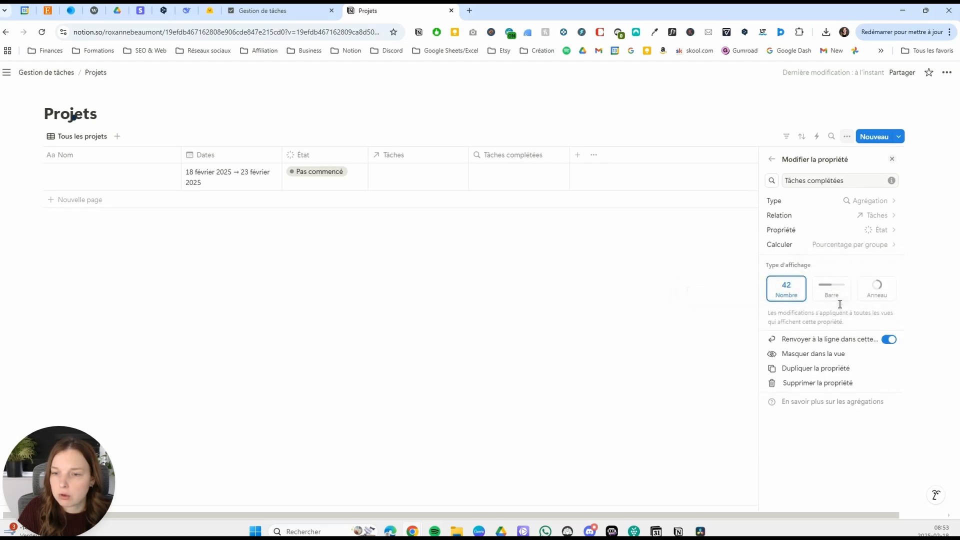
Add a formula property named Progression projet to the Projets database.
left_click_drag(569, 155, 559, 155)
left_click(567, 155)
scroll(797, 311, "down", 3)
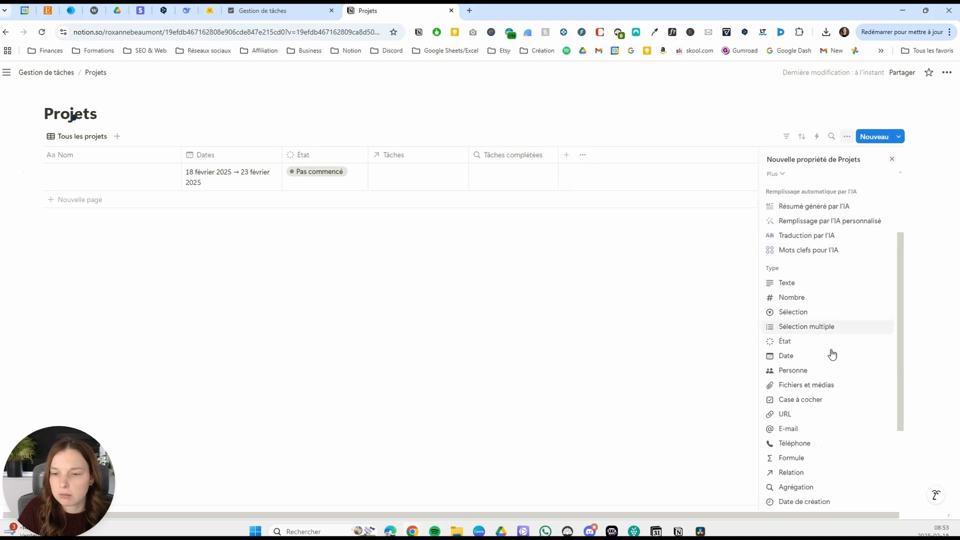
left_click(814, 458)
type("Progression projet")
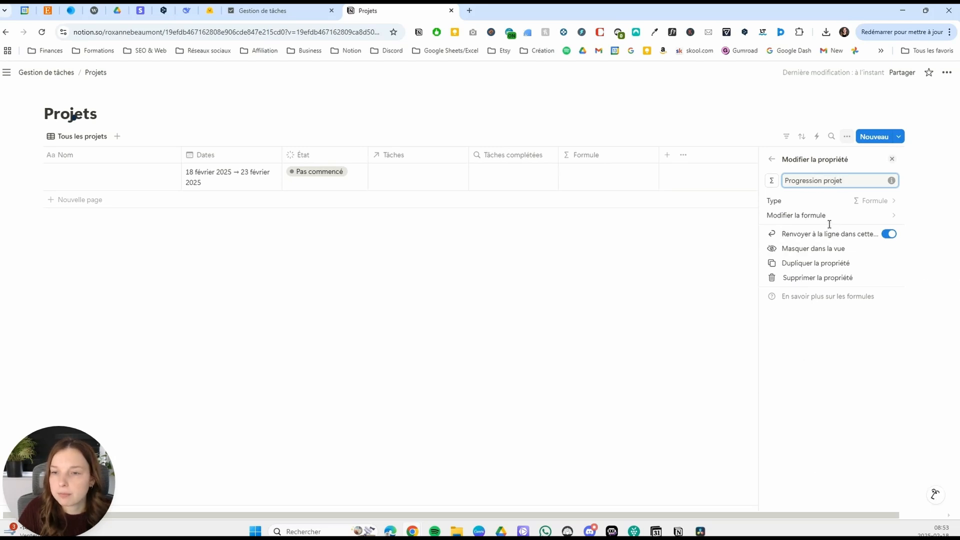
Write the Progression projet formula as a reference to Tâches complétées and save it.
left_click(842, 217)
scroll(595, 306, "down", 2)
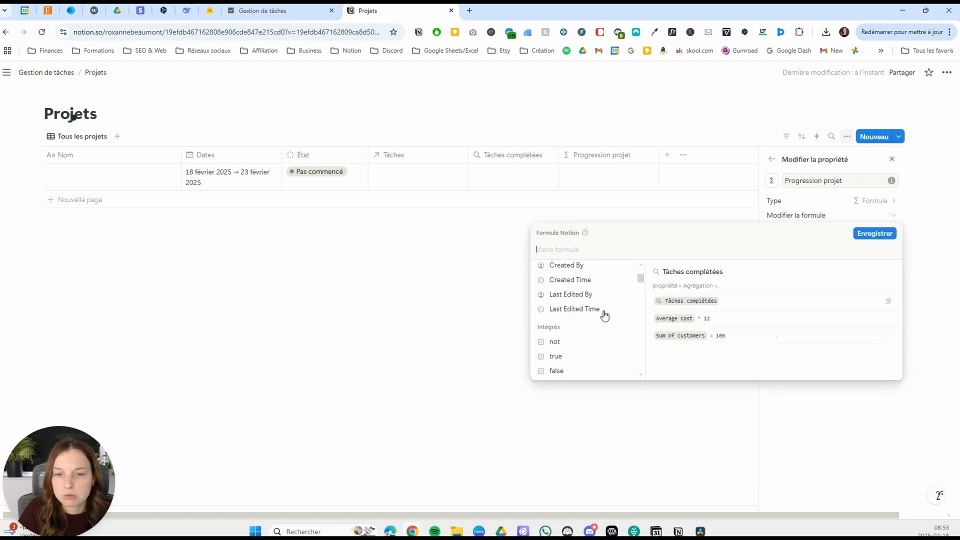
scroll(606, 321, "up", 3)
left_click(595, 344)
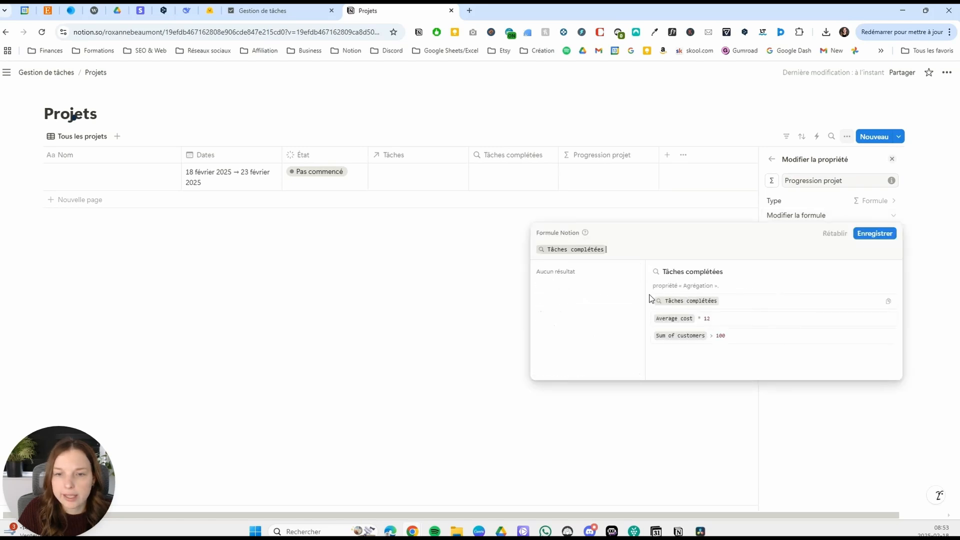
left_click(879, 235)
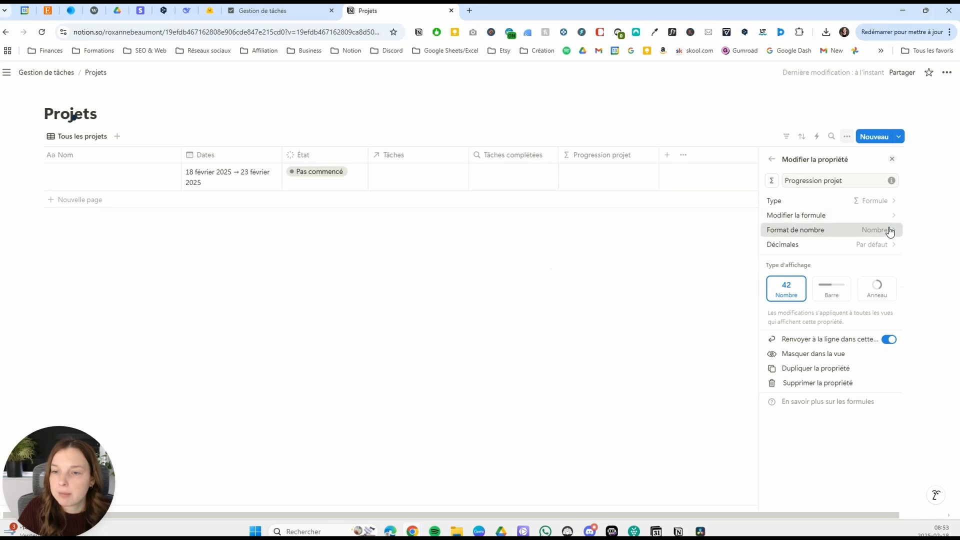
Set the number format of Progression projet to Pourcentage with 0 decimals.
left_click(889, 231)
left_click(834, 254)
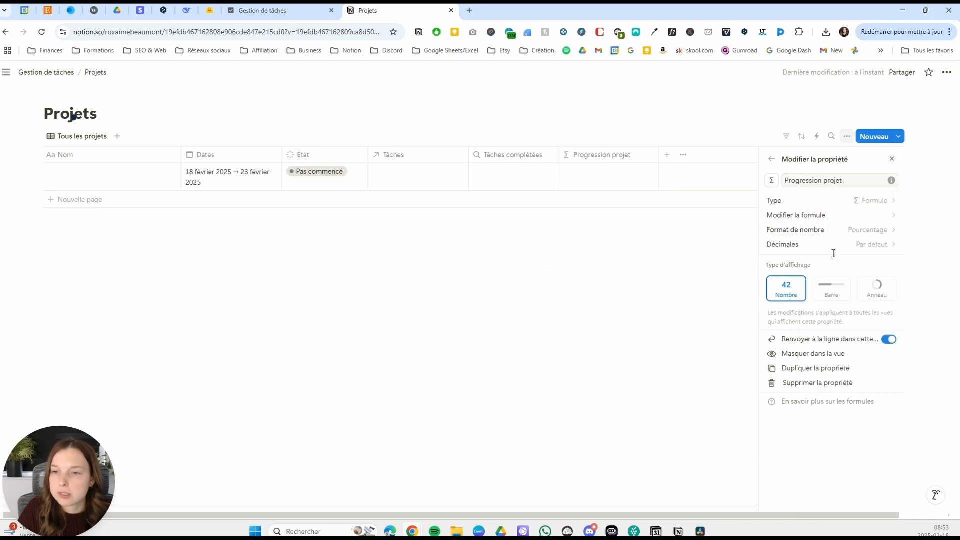
left_click(867, 246)
left_click(806, 276)
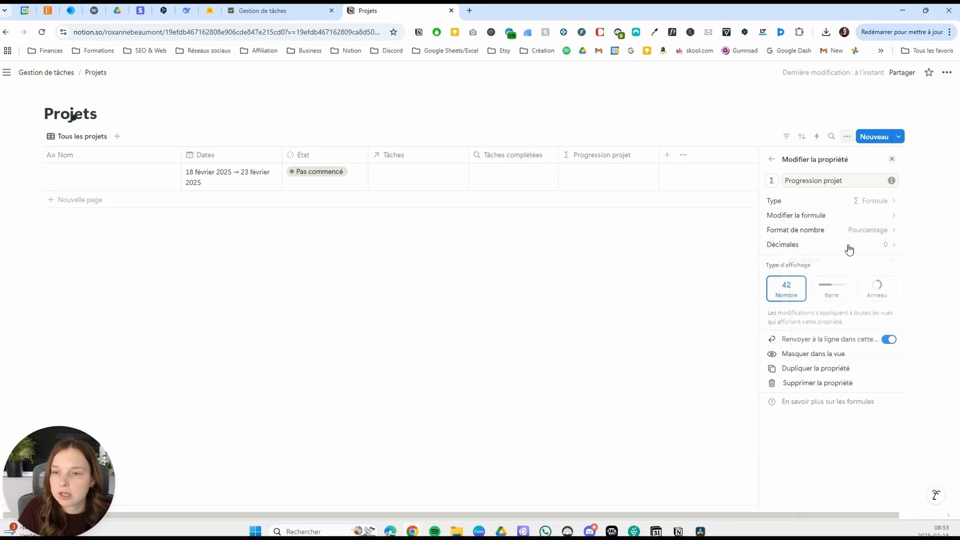
Display Progression projet as a bar (Barre) coloured Bleu and close the property settings.
left_click(831, 290)
left_click(869, 320)
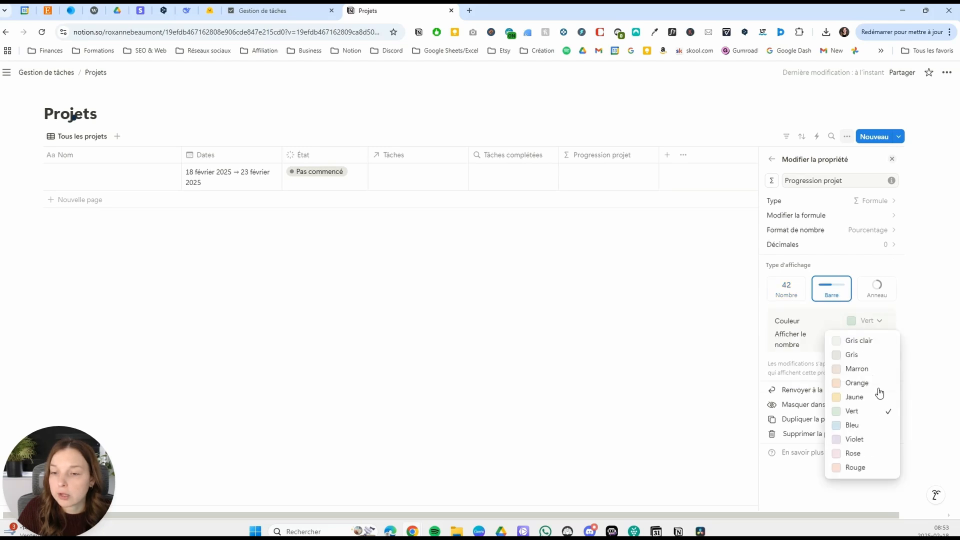
left_click(865, 429)
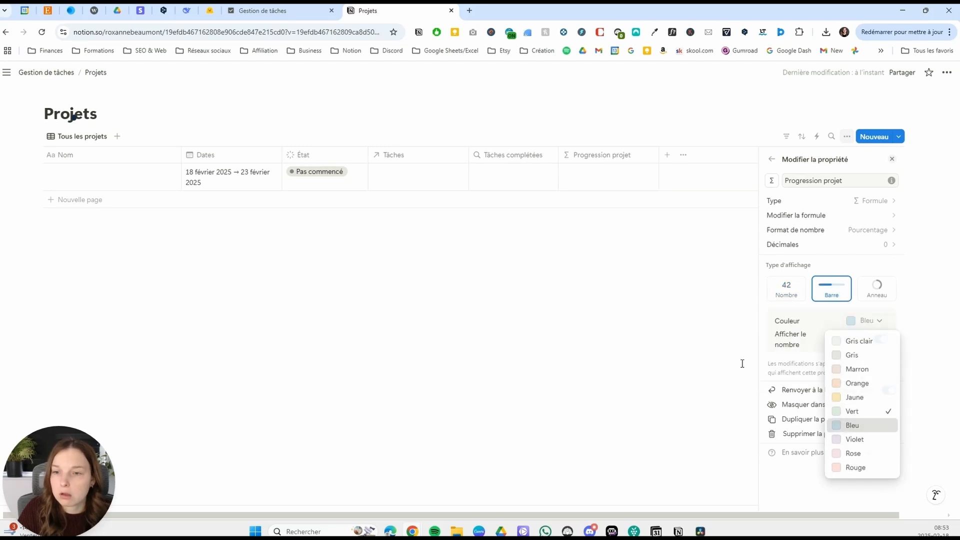
left_click(674, 313)
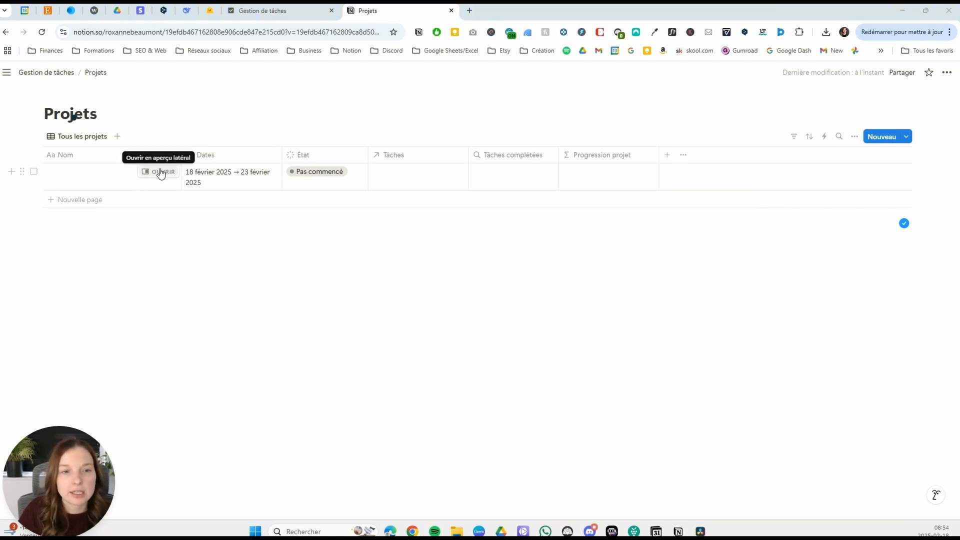
Open the project's page layout customization and pin the Dates and État properties to the heading.
left_click(164, 173)
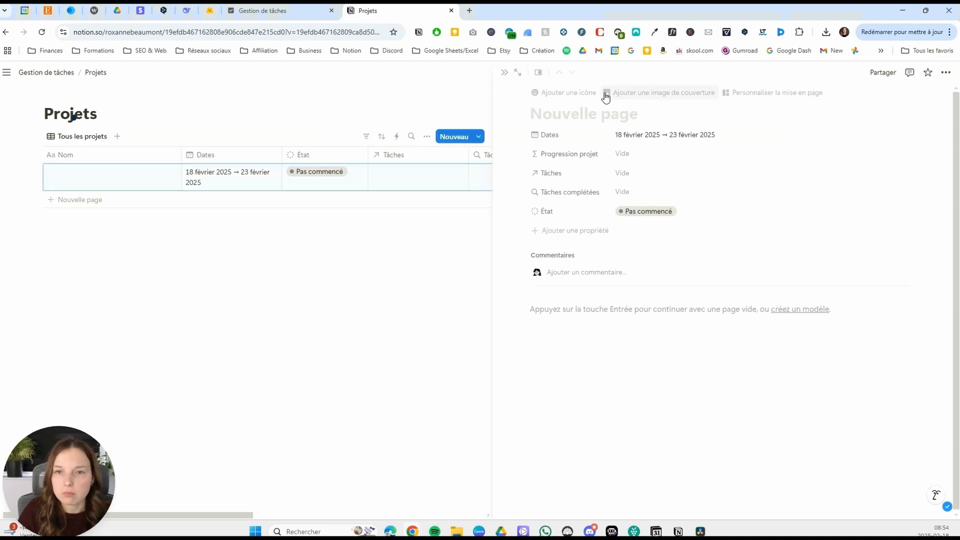
left_click(769, 93)
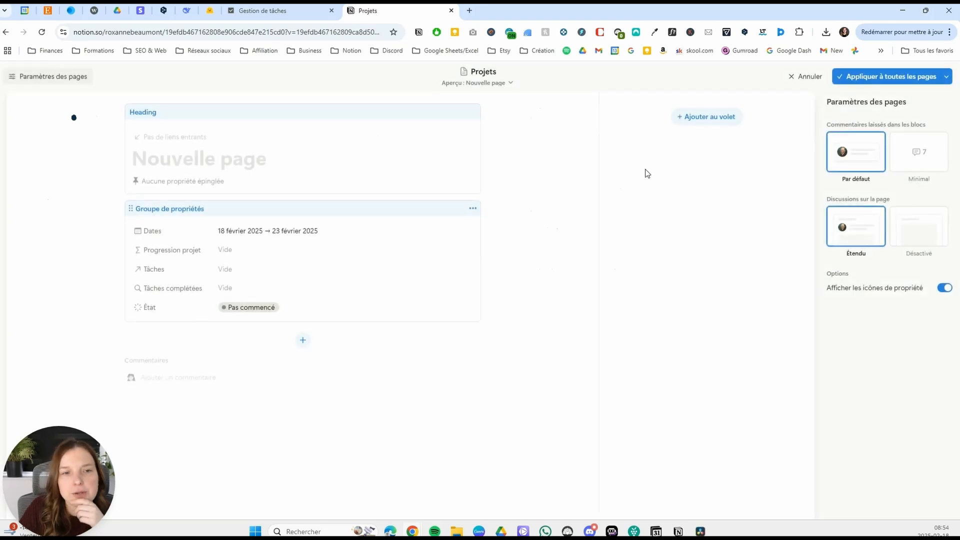
left_click(303, 121)
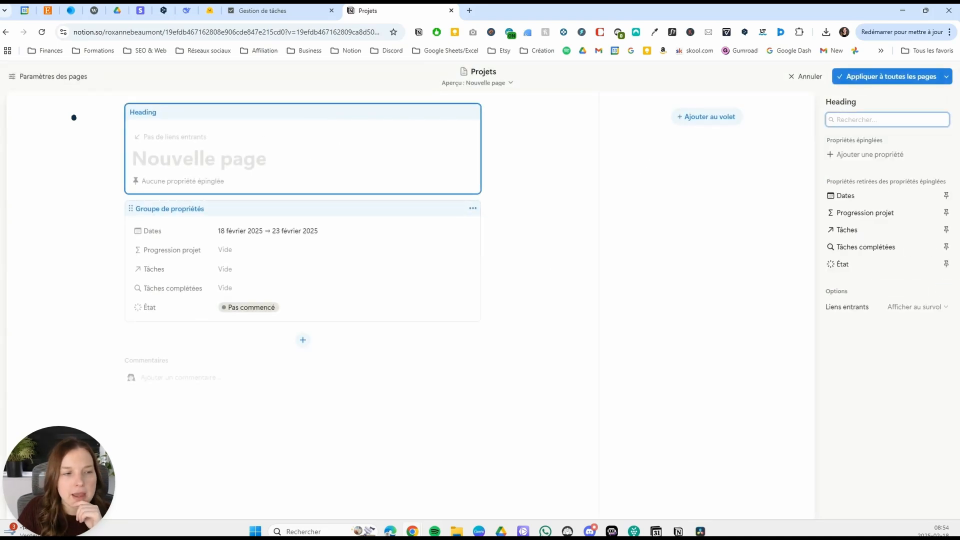
left_click(947, 197)
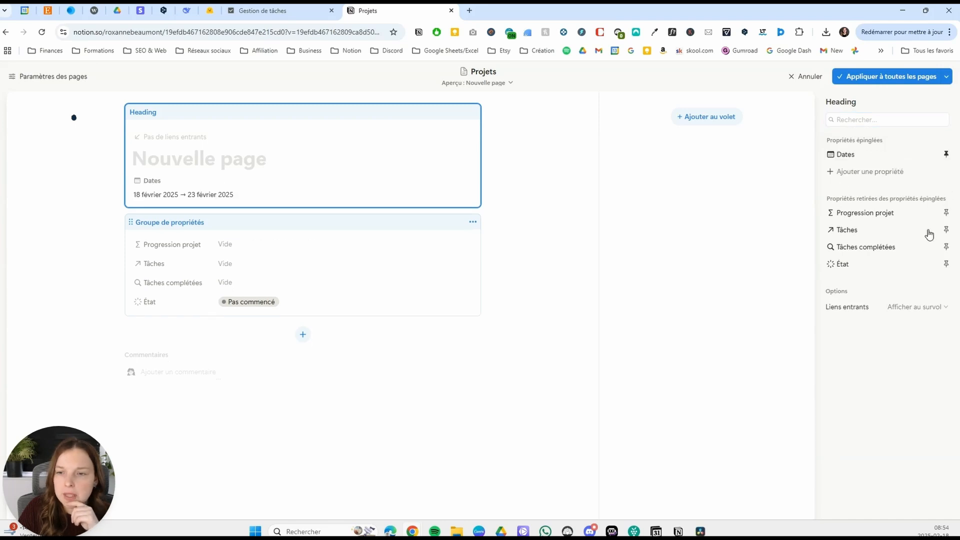
left_click(946, 264)
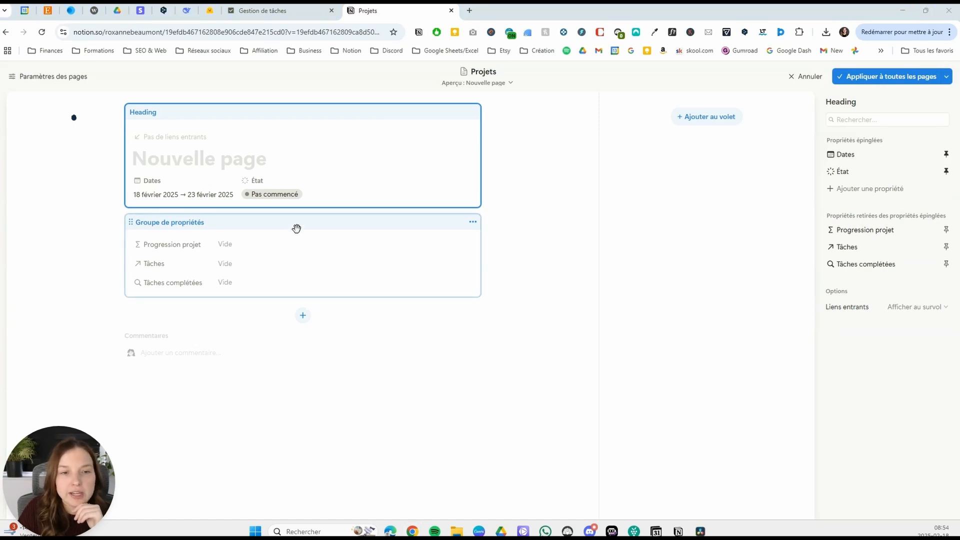
Add a section named Tâches to the property group and set its Tâches property to Toujours masquer.
left_click(313, 227)
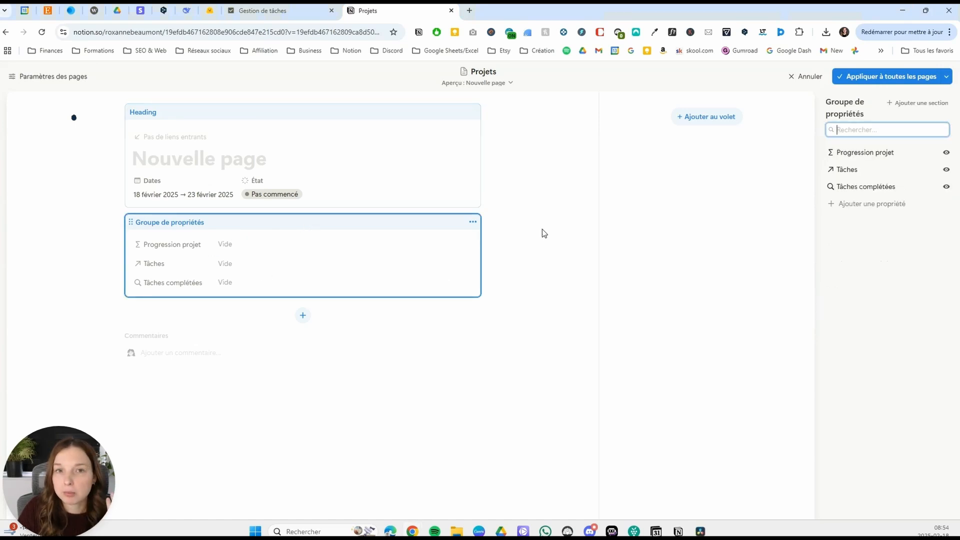
left_click(918, 102)
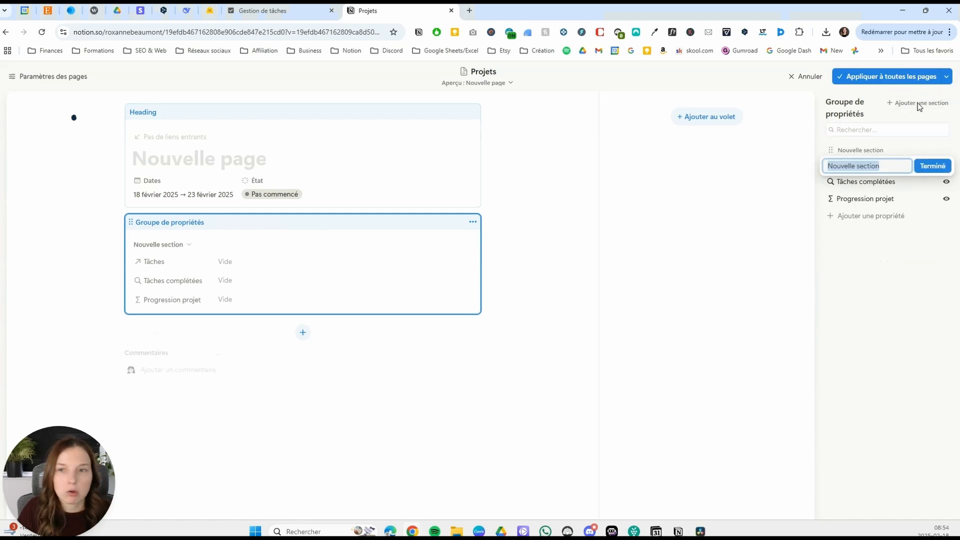
type("Tâc")
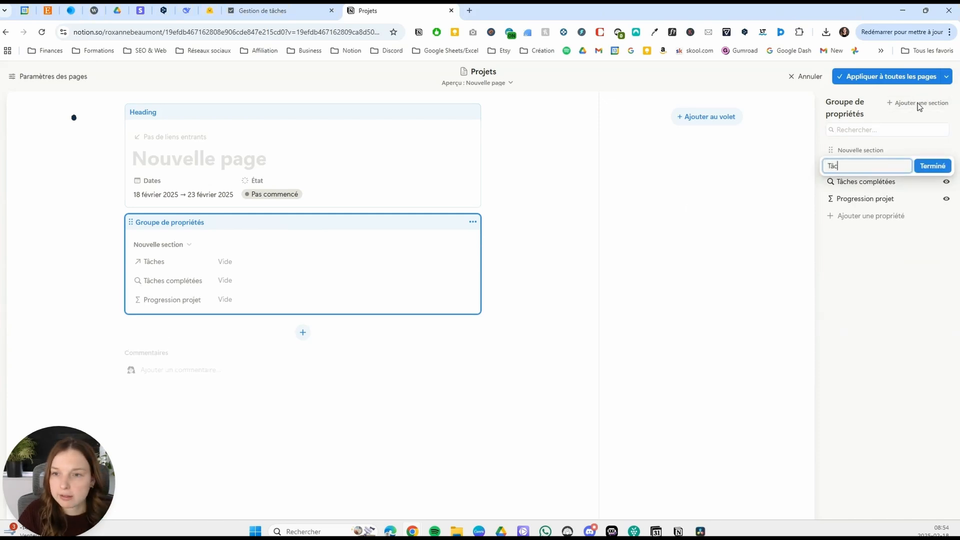
left_click(933, 166)
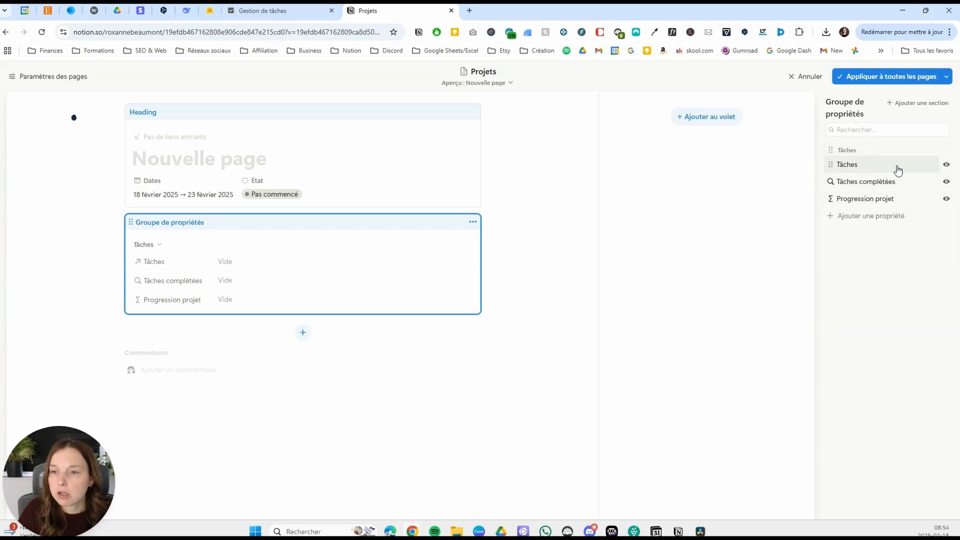
left_click(947, 164)
left_click(909, 210)
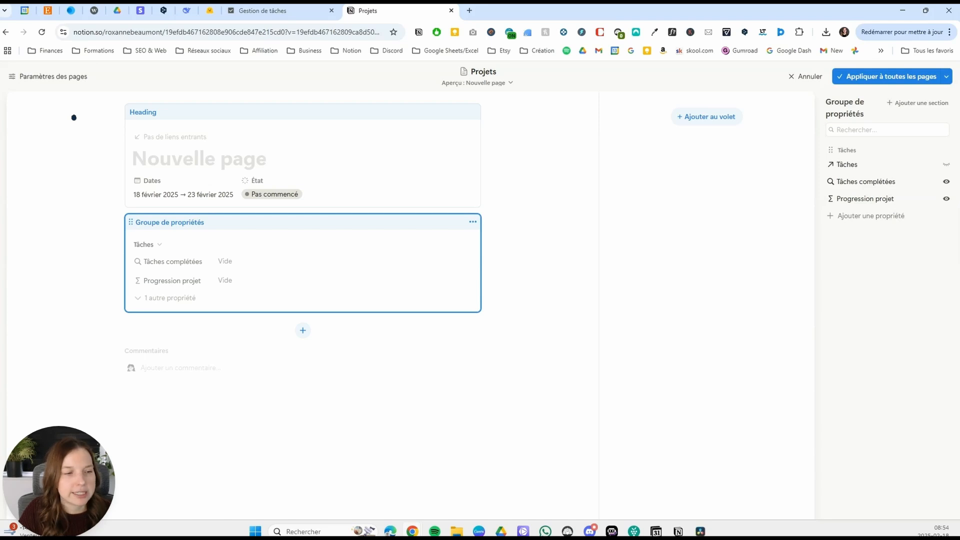
Add a section named Progression below Tâches and move Tâches complétées and Progression projet into it.
left_click(912, 104)
type("Progression")
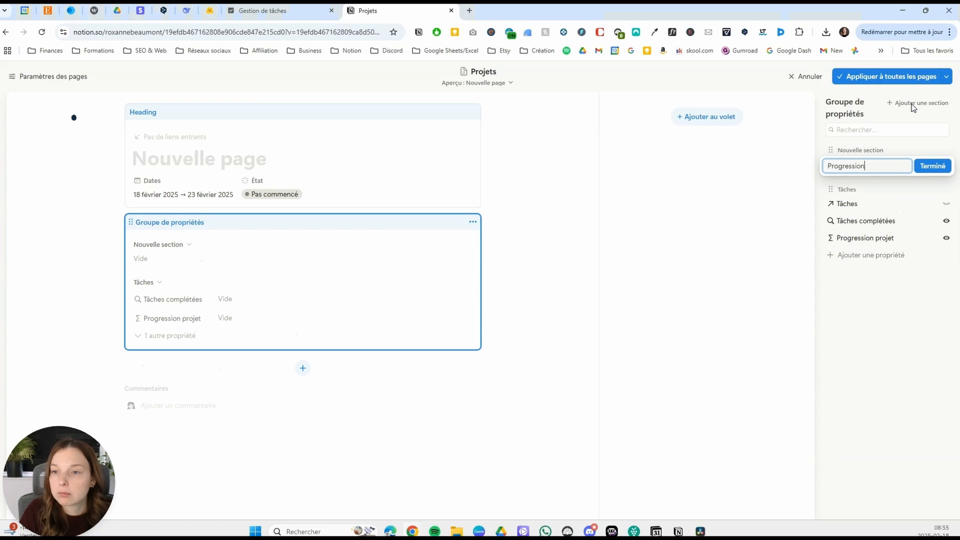
left_click(933, 166)
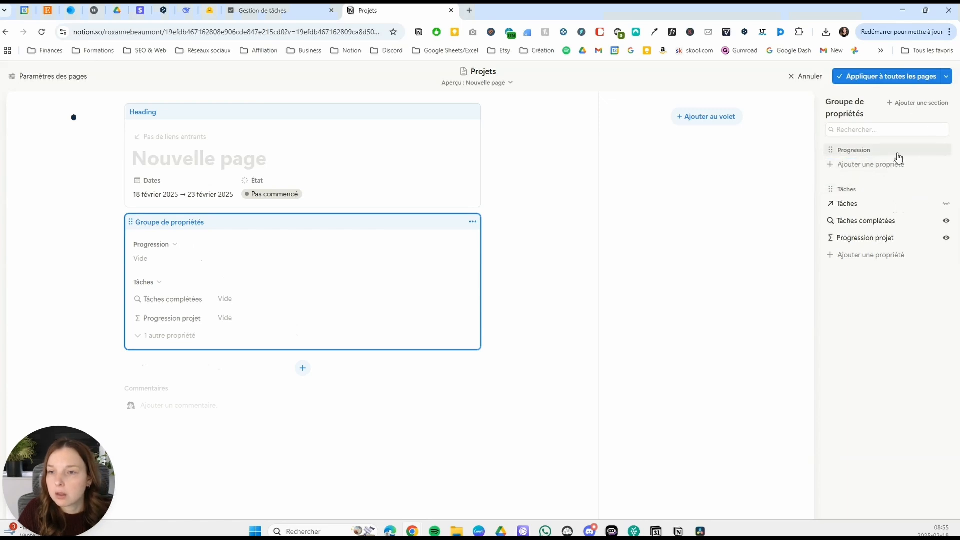
left_click_drag(896, 185, 893, 240)
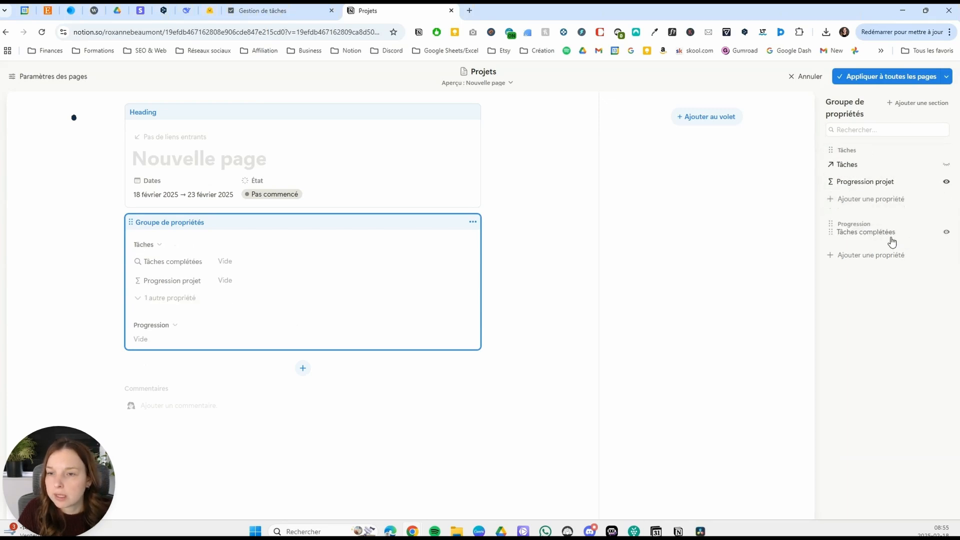
left_click_drag(895, 186, 936, 243)
Set Tâches complétées to Toujours masquer and apply the layout to all Projets pages.
left_click(945, 238)
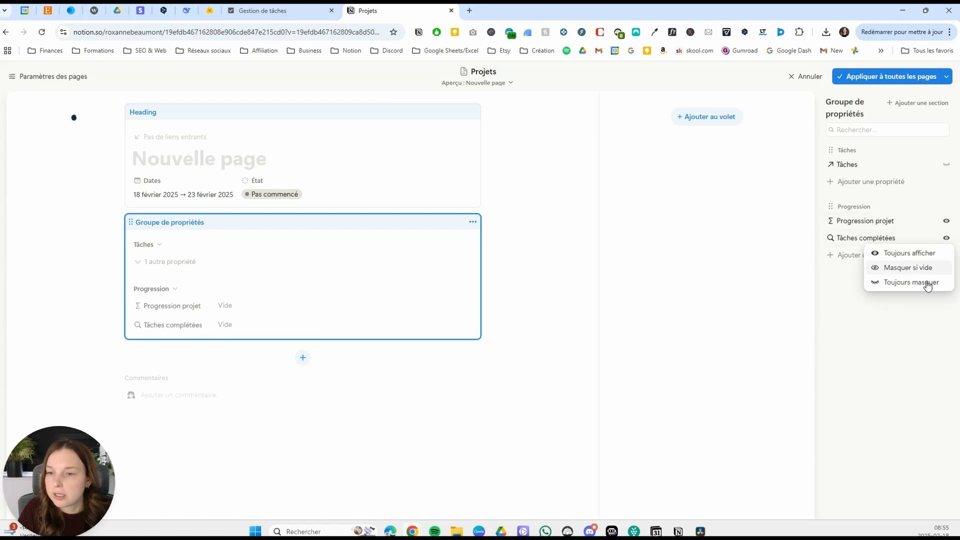
left_click(922, 280)
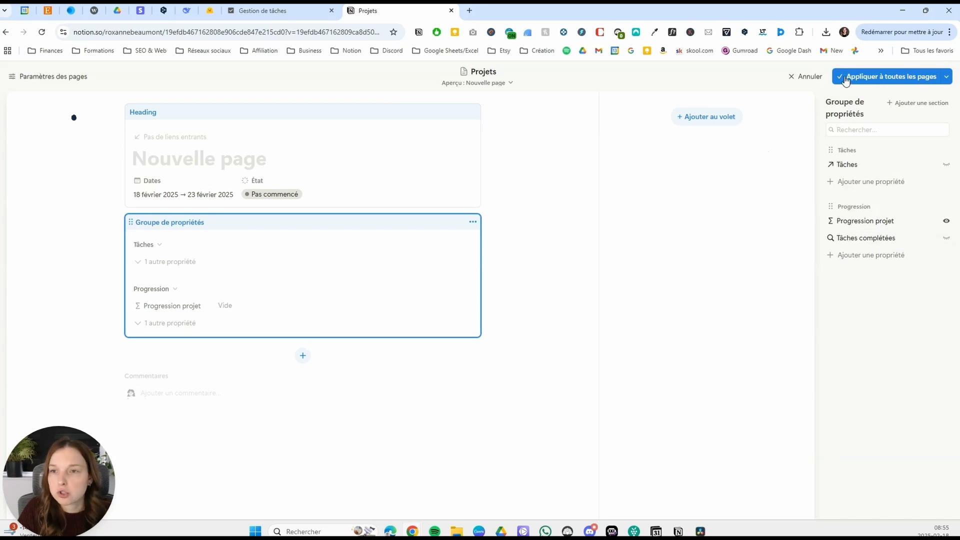
left_click(883, 76)
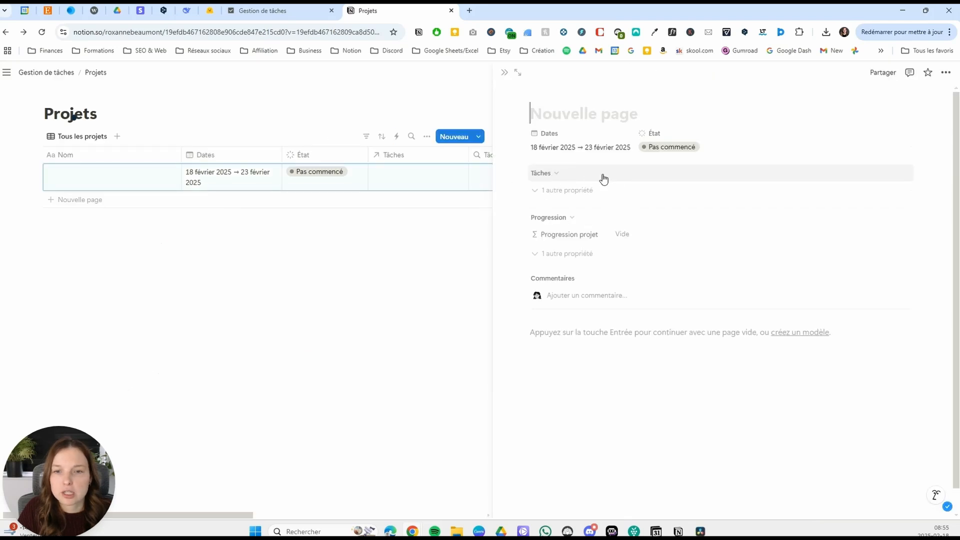
left_click(575, 175)
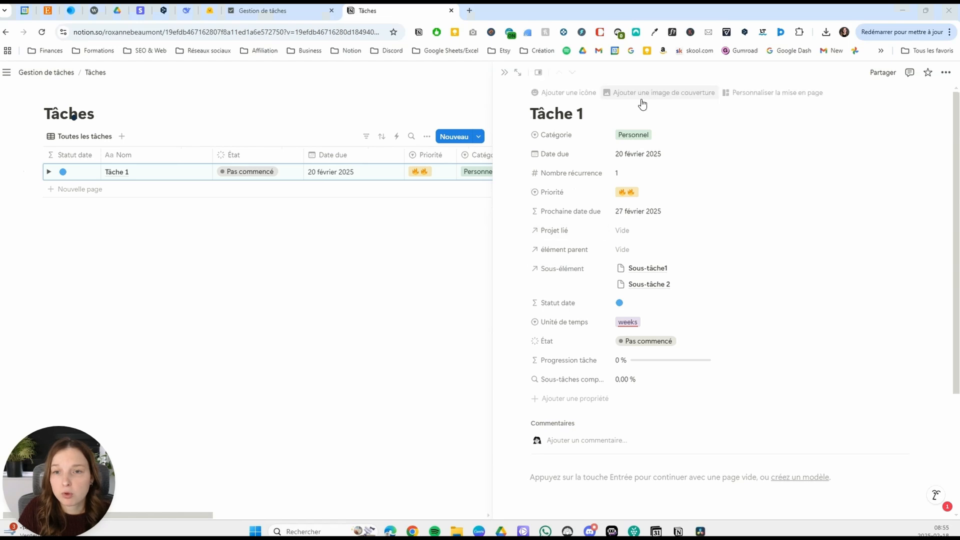
Open the page layout customization for Tâche 1 and pin État, Date due and Priorité to the heading.
left_click(765, 94)
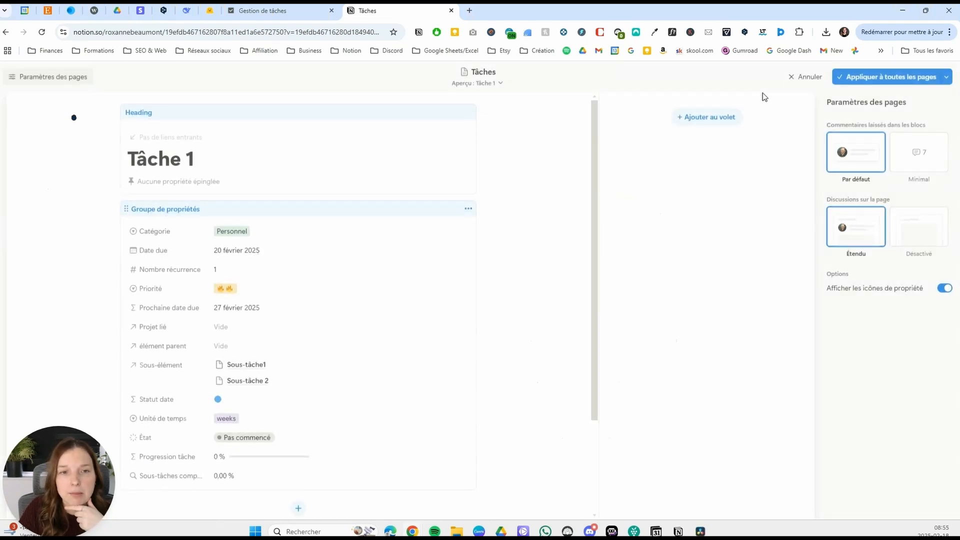
left_click(248, 155)
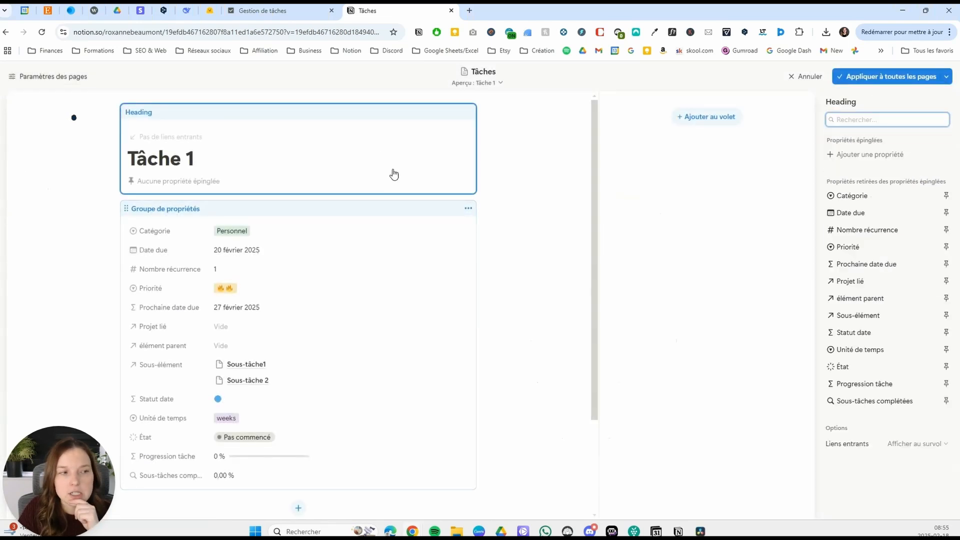
left_click(946, 368)
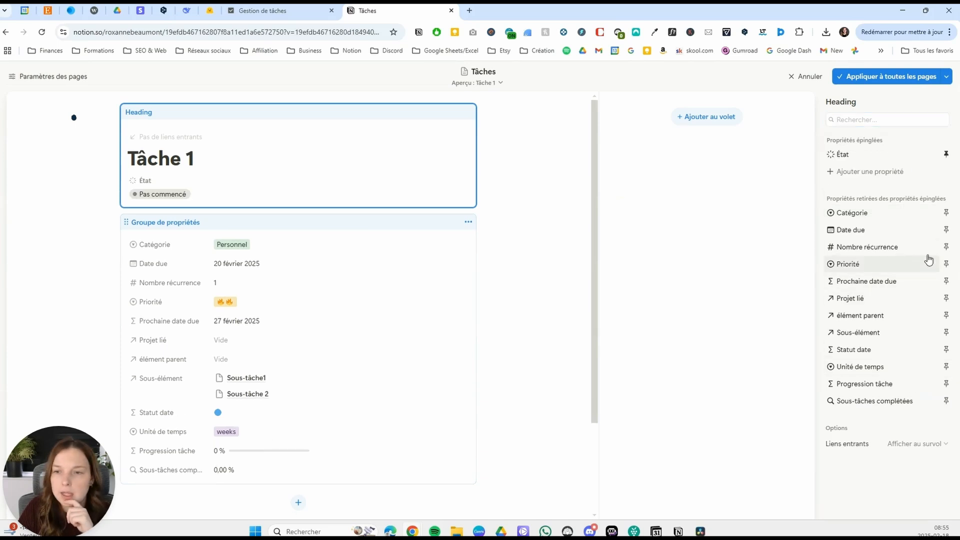
left_click(947, 230)
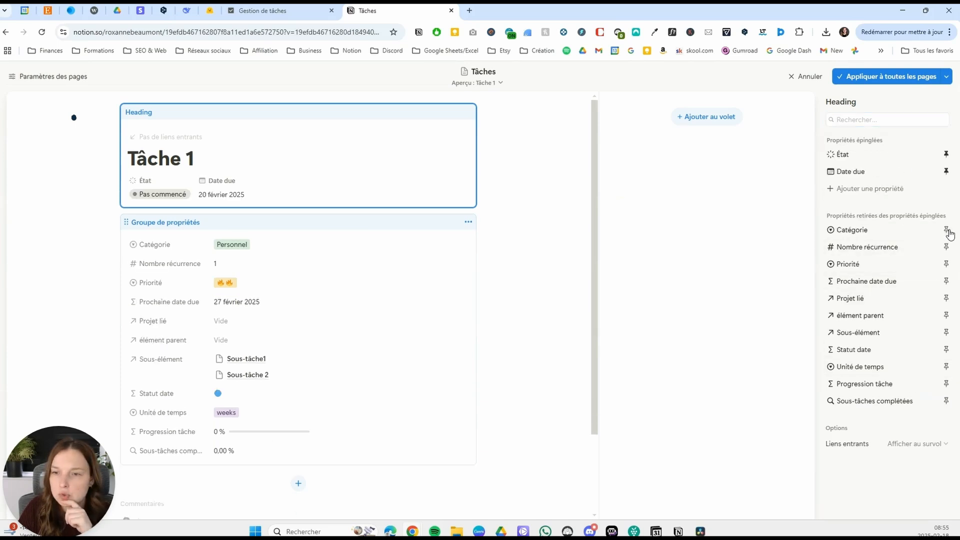
left_click(946, 264)
Add a section named Général to the property group, placing Statut date first and Projet lié just after Catégorie.
left_click(312, 217)
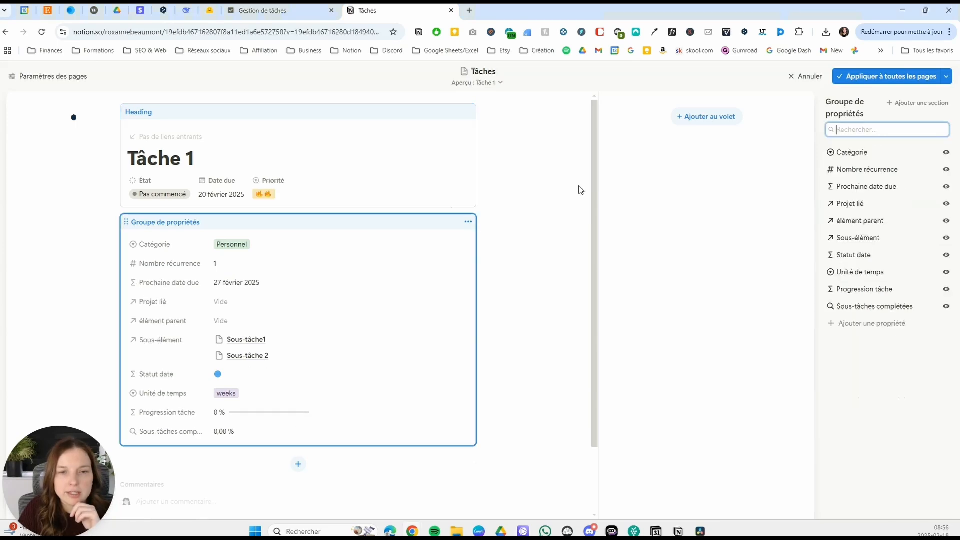
left_click(917, 103)
type("Général")
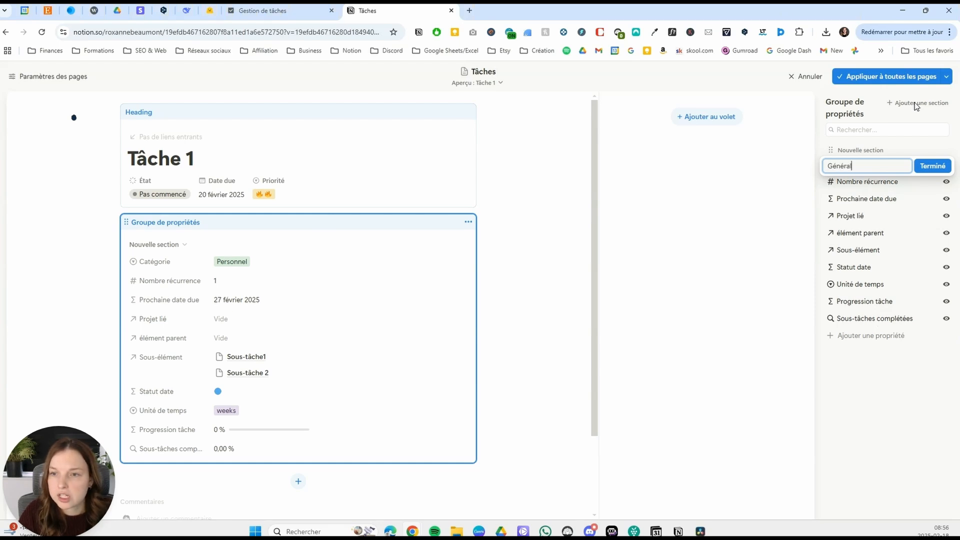
left_click(933, 166)
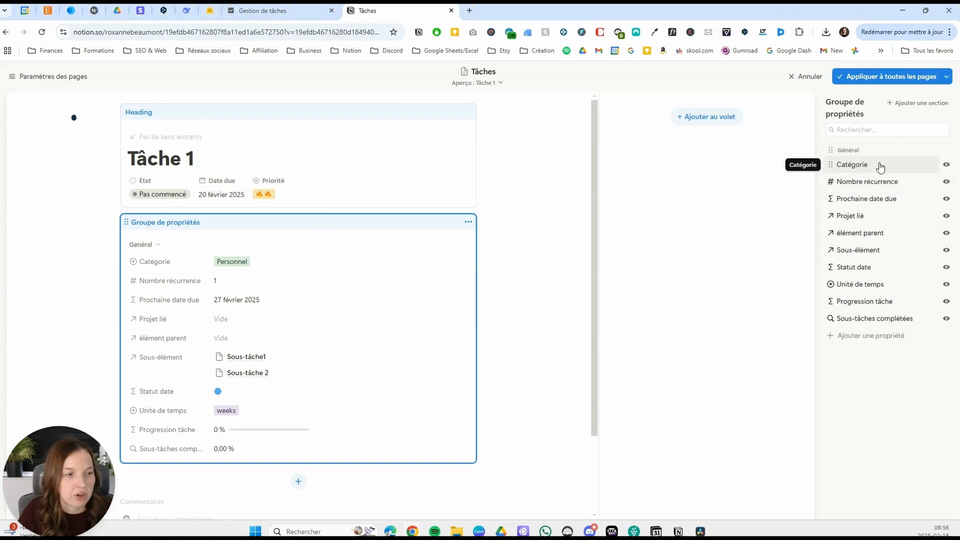
left_click_drag(886, 271, 880, 183)
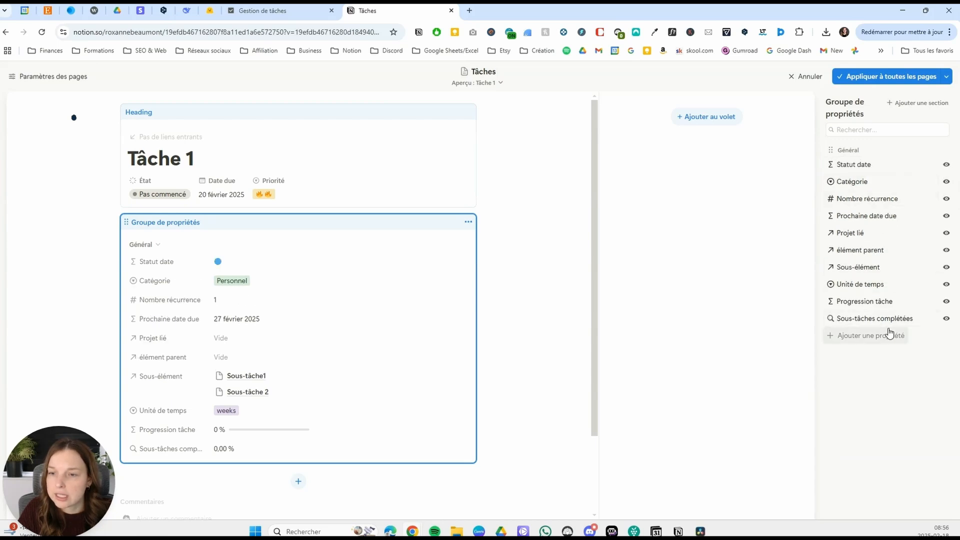
left_click_drag(878, 234, 876, 199)
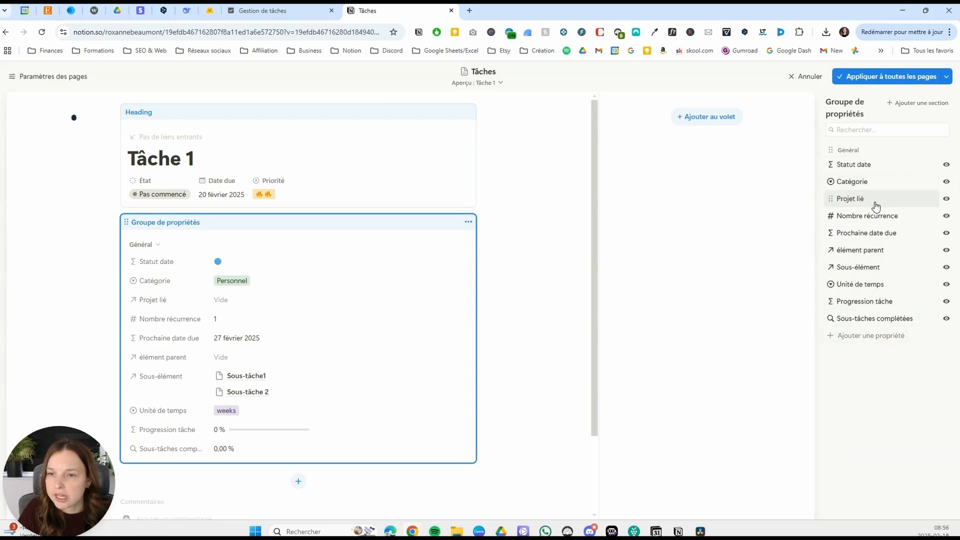
Add a section named Tâches récurrentes below Général and move Nombre récurrence, Unité de temps and Prochaine date due into it.
left_click(919, 103)
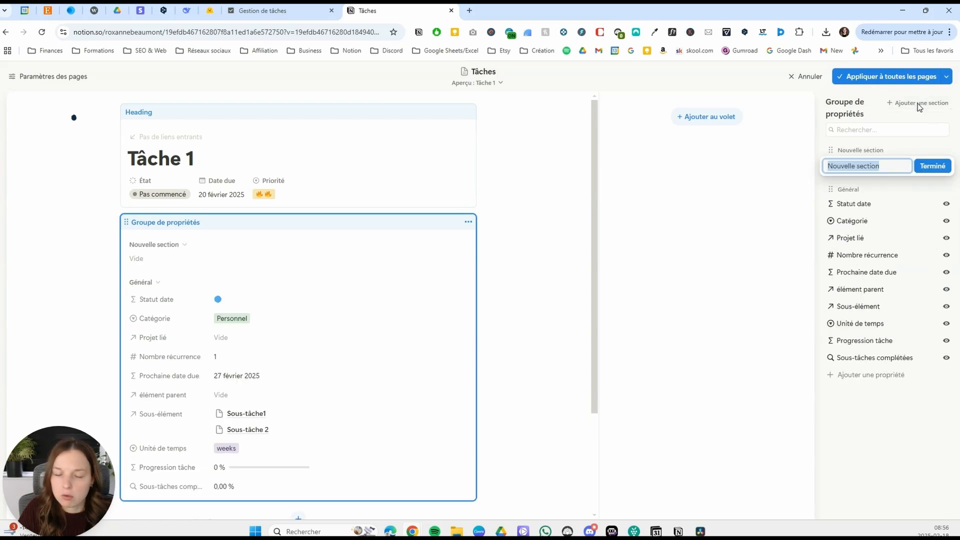
type("Ta")
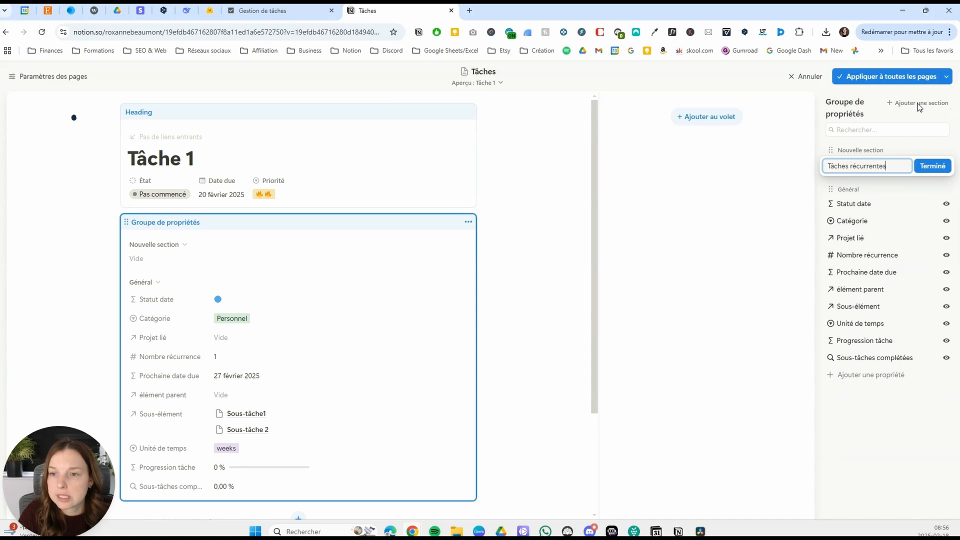
left_click(932, 166)
left_click_drag(890, 152, 892, 350)
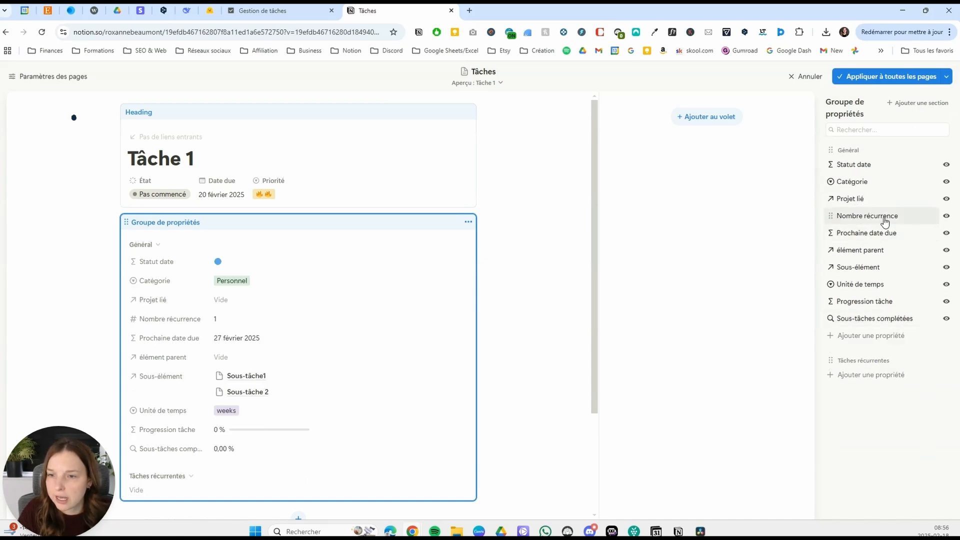
left_click_drag(890, 216, 889, 357)
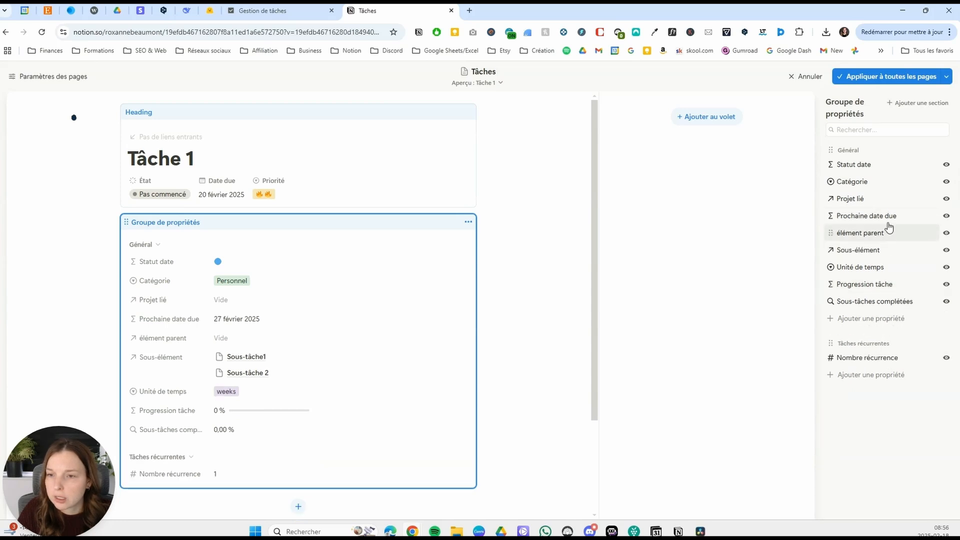
left_click_drag(885, 267, 885, 353)
left_click_drag(895, 217, 883, 364)
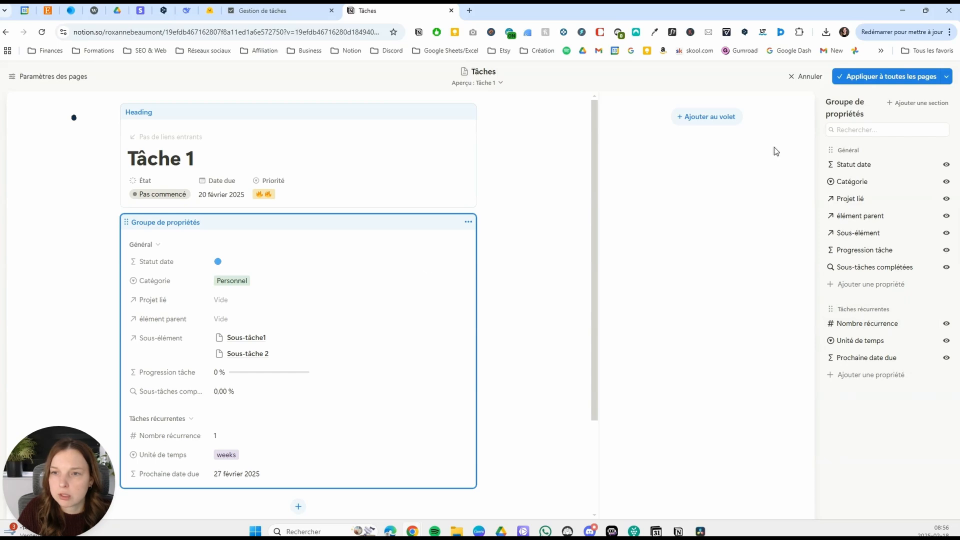
Add a section named Tâches et sous-tâches between Général and Tâches récurrentes and move élément parent and Sous-élément into it.
left_click(920, 103)
type("Tâches et sous-tâches")
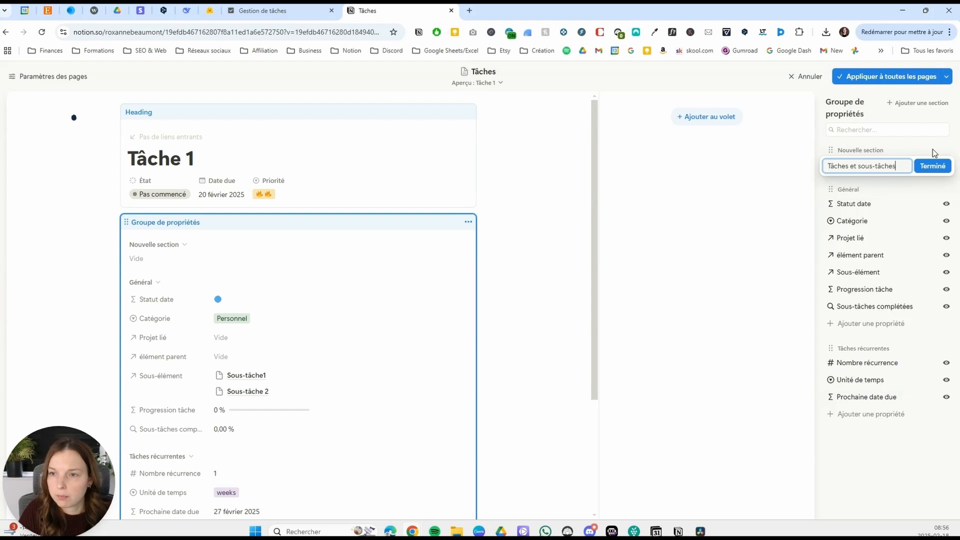
key("Return")
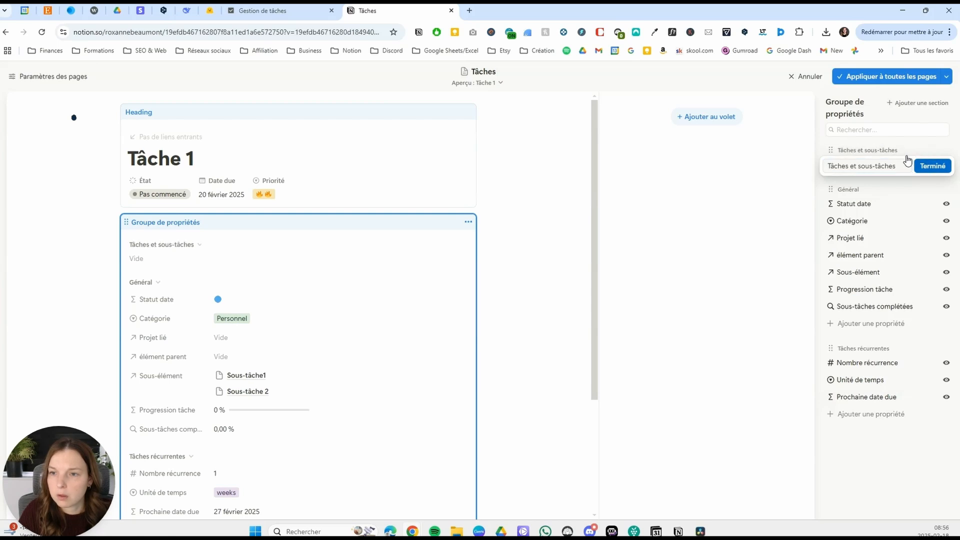
left_click_drag(898, 159, 894, 324)
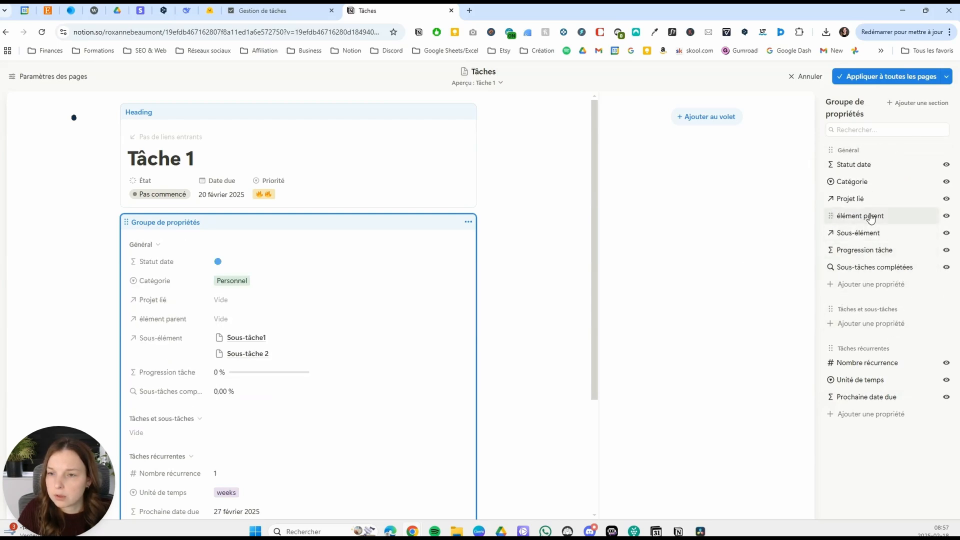
left_click_drag(875, 216, 882, 310)
left_click_drag(871, 217, 884, 275)
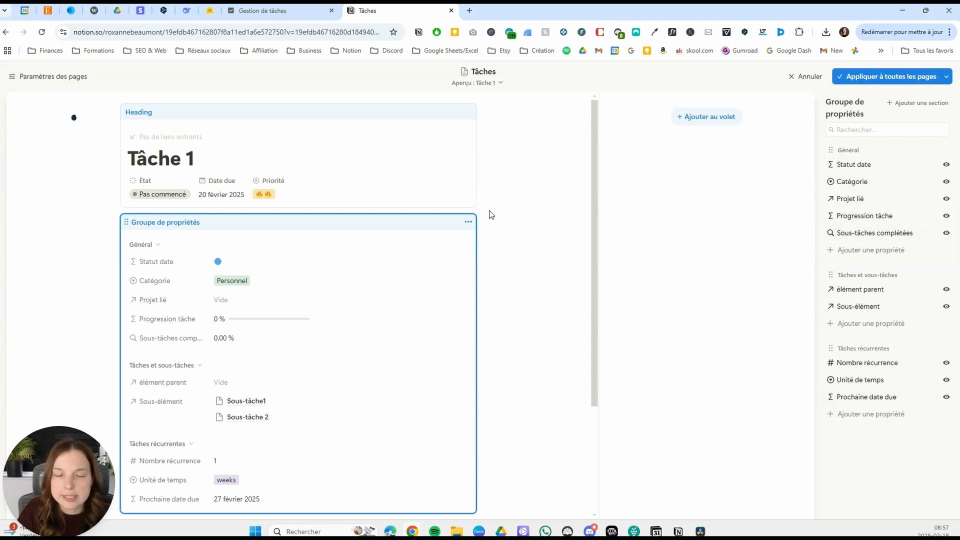
Add a section named Progression to the property group and place it below Tâches récurrentes.
left_click(920, 103)
type("Progression")
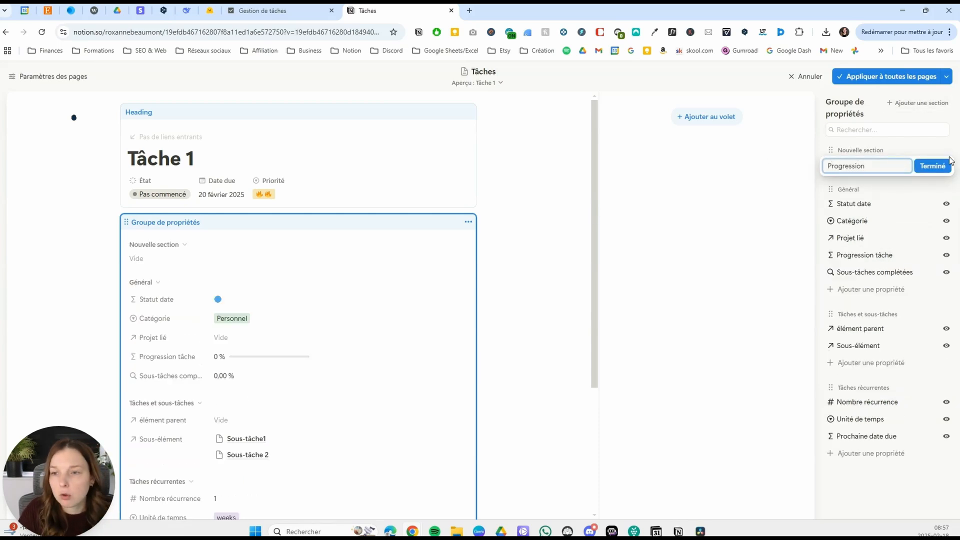
left_click(940, 166)
left_click_drag(901, 151, 905, 444)
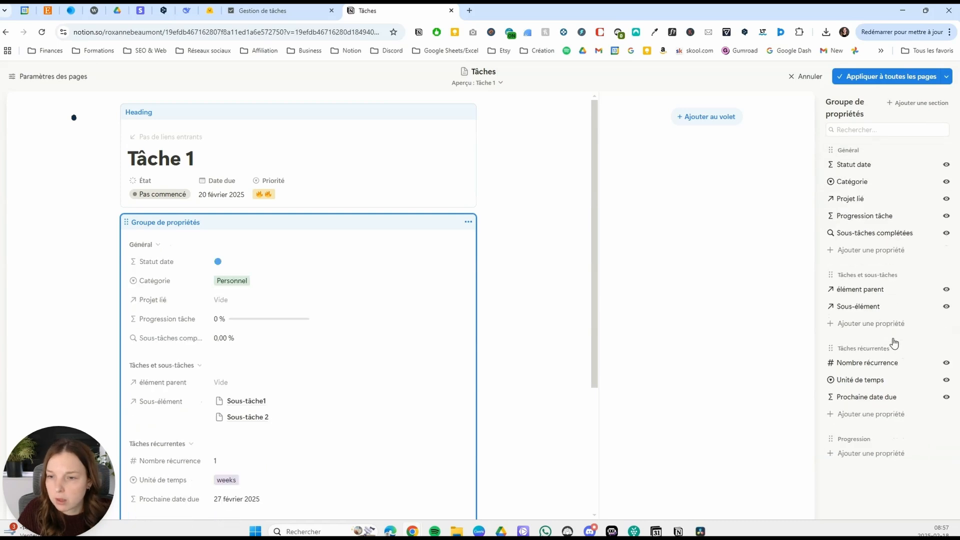
Move Sous-tâches complétées, set to always hidden, and Progression tâche into the Progression section, then apply the layout to all pages.
left_click_drag(883, 231, 892, 442)
left_click(947, 436)
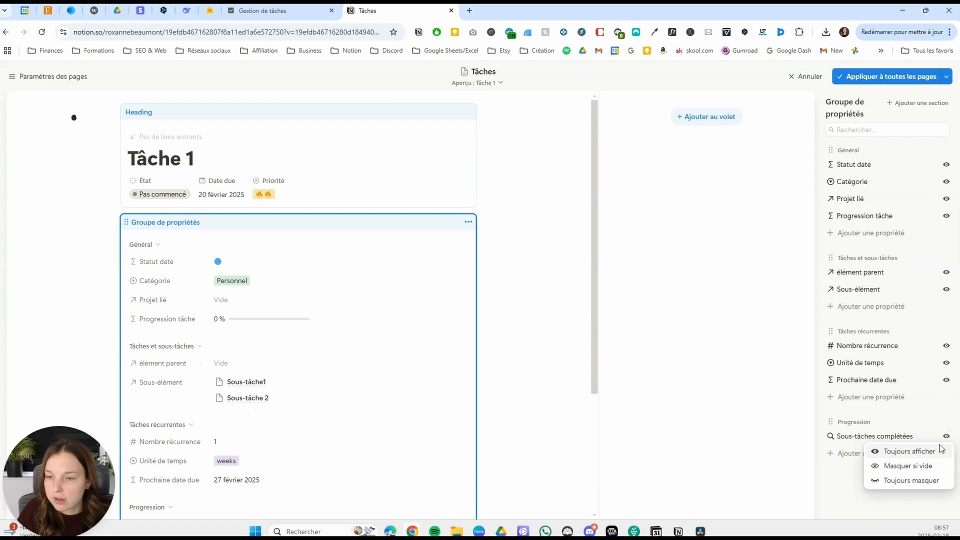
left_click(918, 482)
left_click_drag(895, 217, 893, 419)
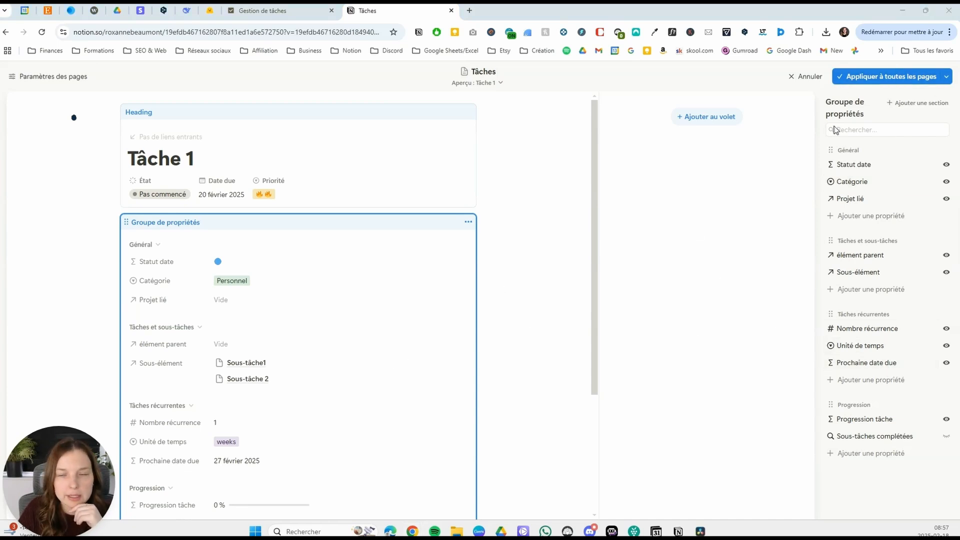
left_click(858, 80)
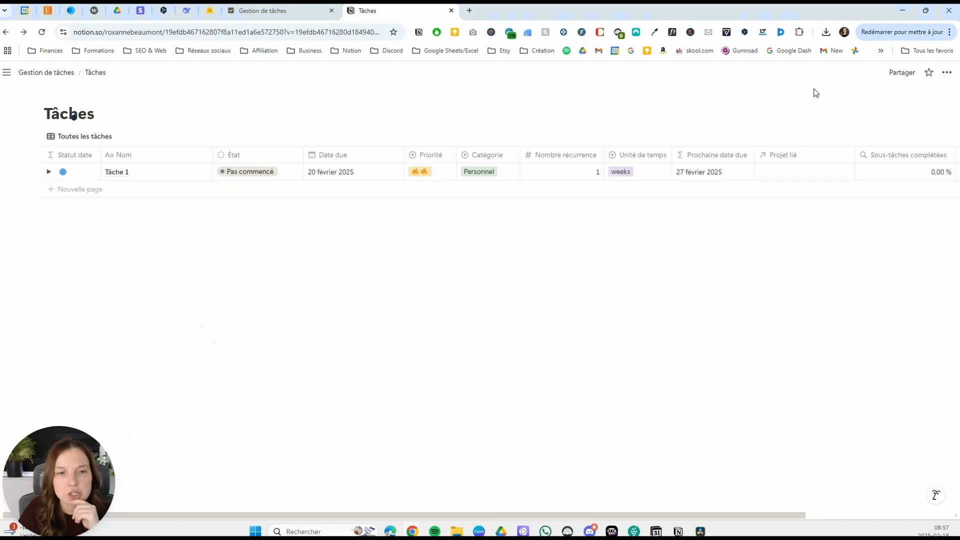
Open Tâche 1 to check the new layout, collapsing Tâches et sous-tâches and toggling the Tâches récurrentes and Général sections.
scroll(658, 285, "down", 3)
scroll(658, 285, "up", 3)
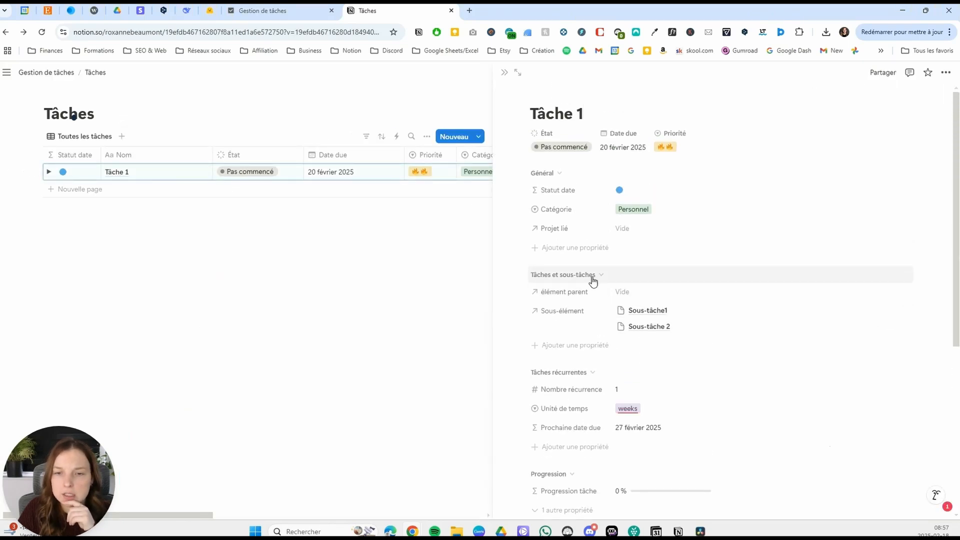
left_click(593, 279)
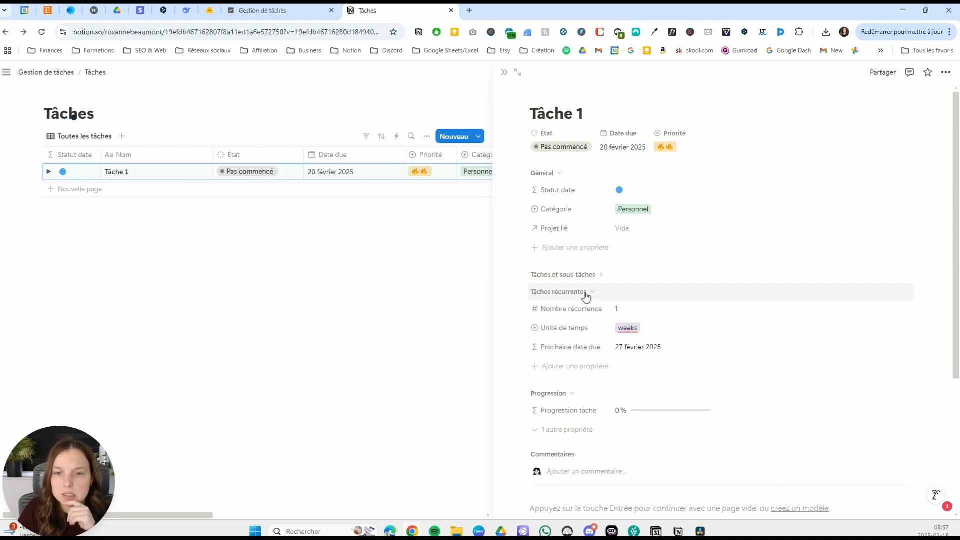
left_click(588, 295)
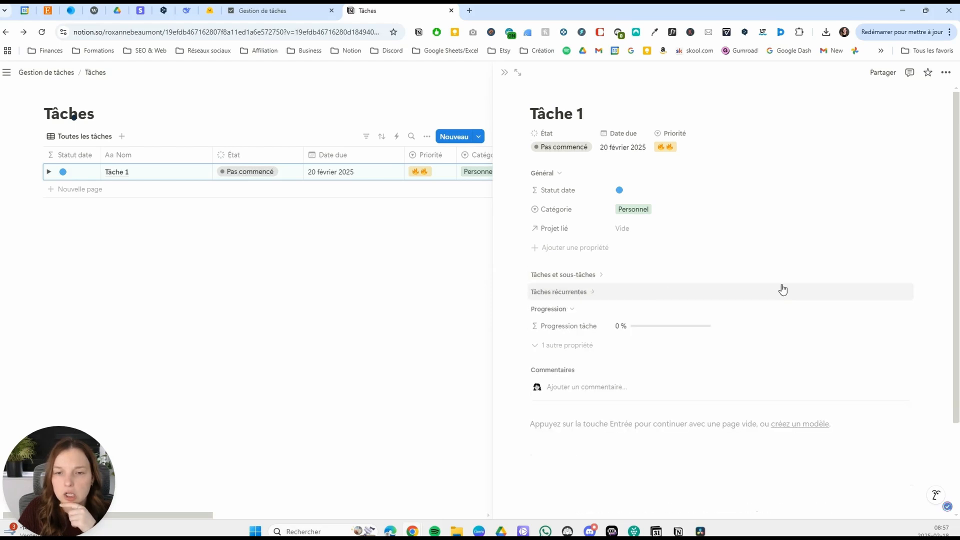
left_click(576, 292)
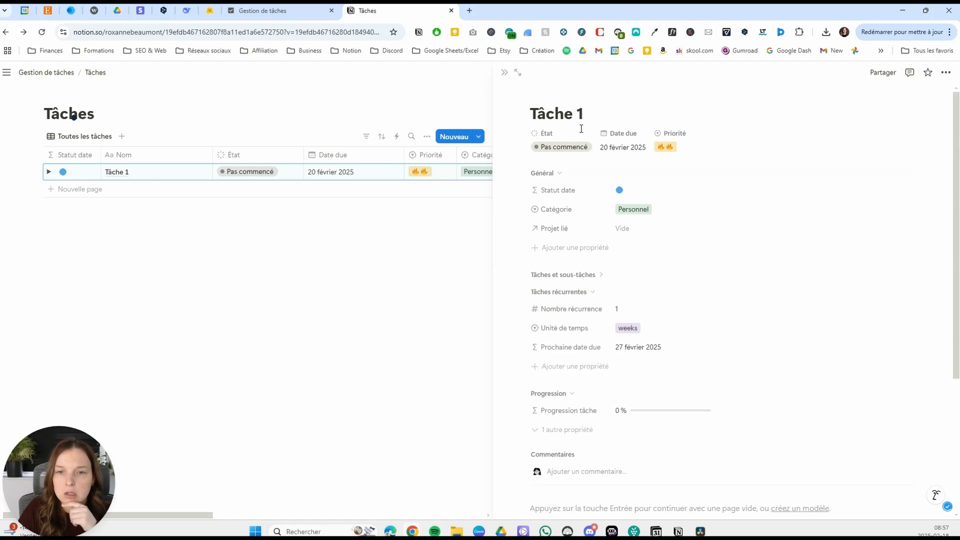
left_click(575, 172)
left_click(575, 172)
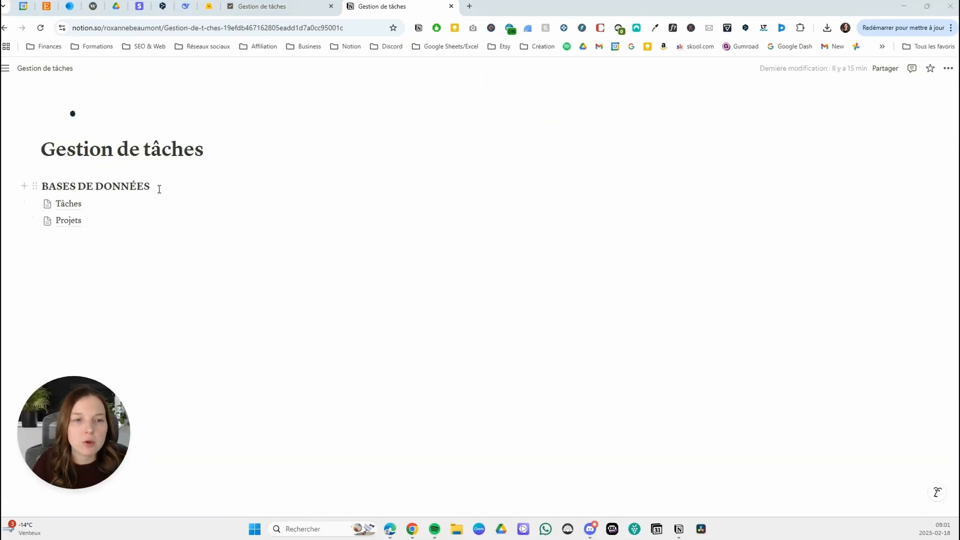
Color the BASES DE DONNÉES heading text gray on the Gestion de tâches page.
left_click_drag(159, 189, 34, 187)
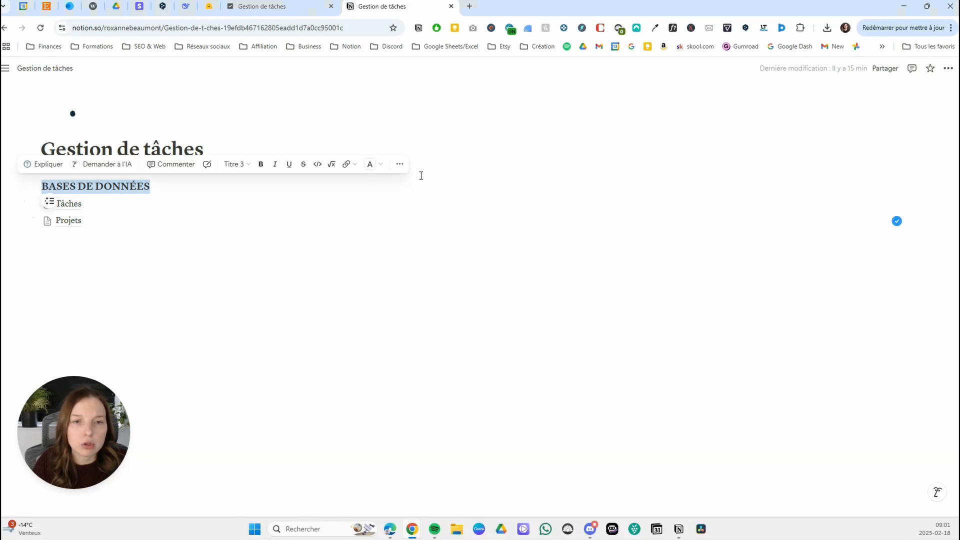
left_click(377, 167)
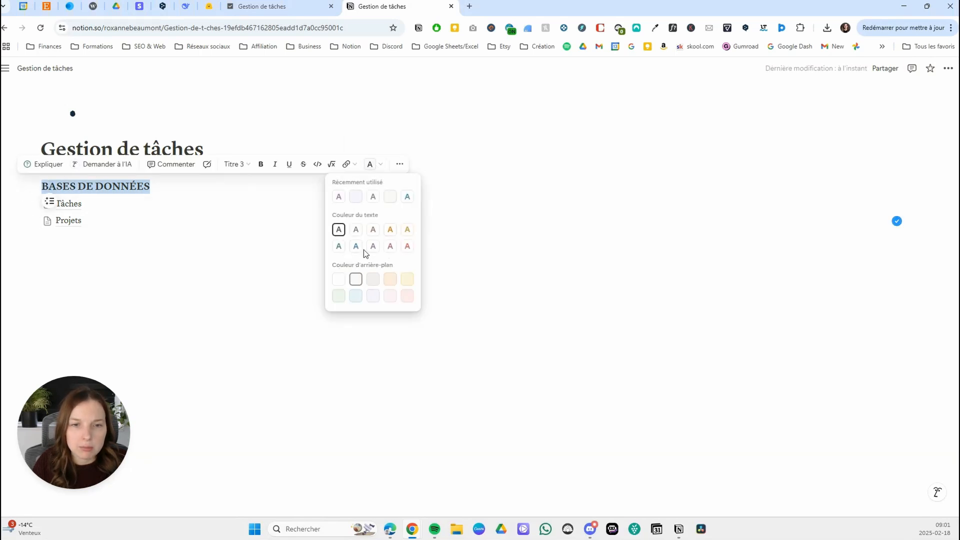
left_click(356, 230)
left_click(163, 186)
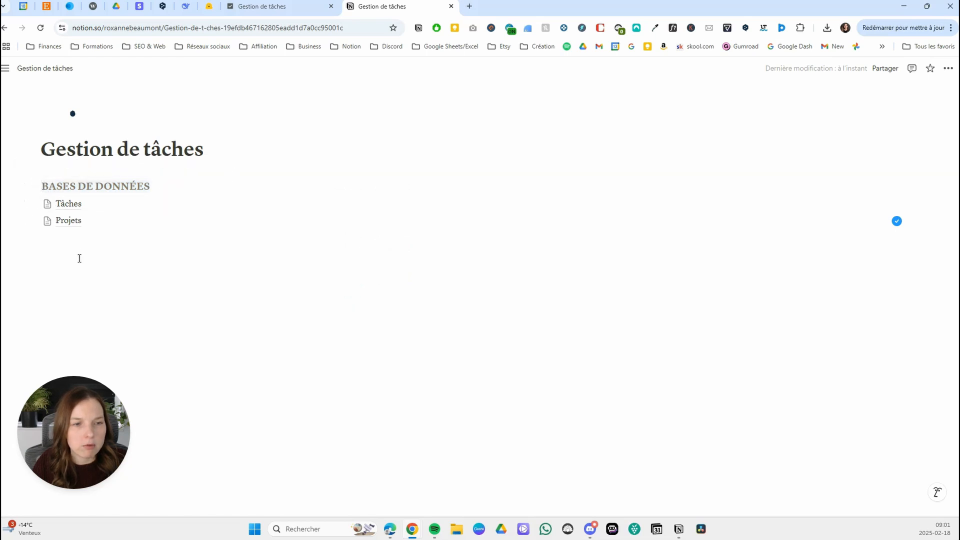
Add a level 3 heading TÂCHES below the database links and color its text purple.
left_click(104, 252)
type("### ")
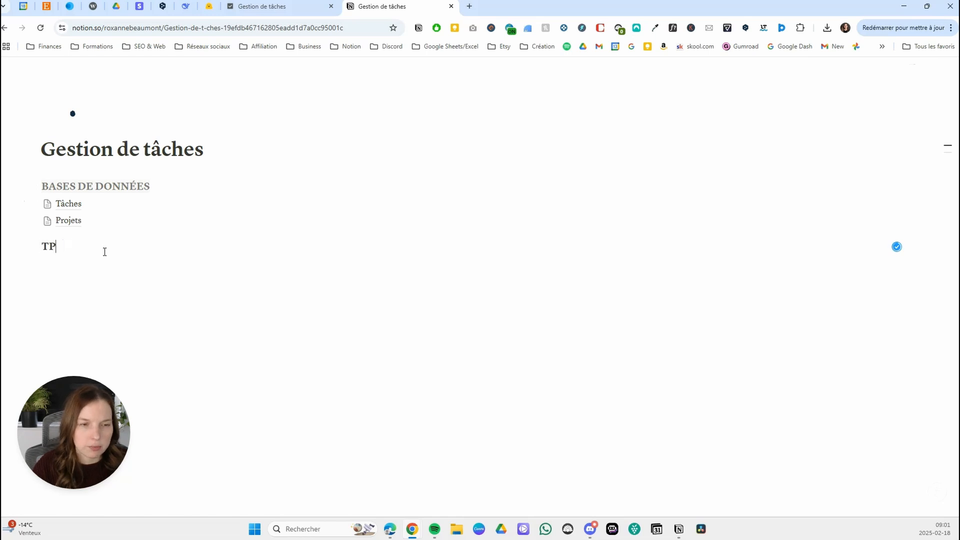
type("TÂCHES")
left_click_drag(88, 247, 41, 247)
left_click(93, 247)
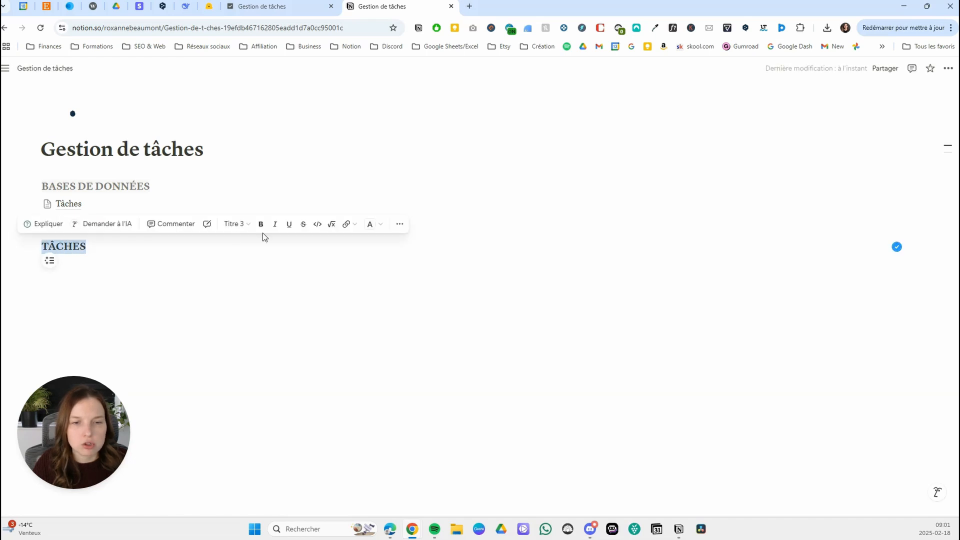
left_click(370, 225)
left_click(373, 306)
left_click(59, 252)
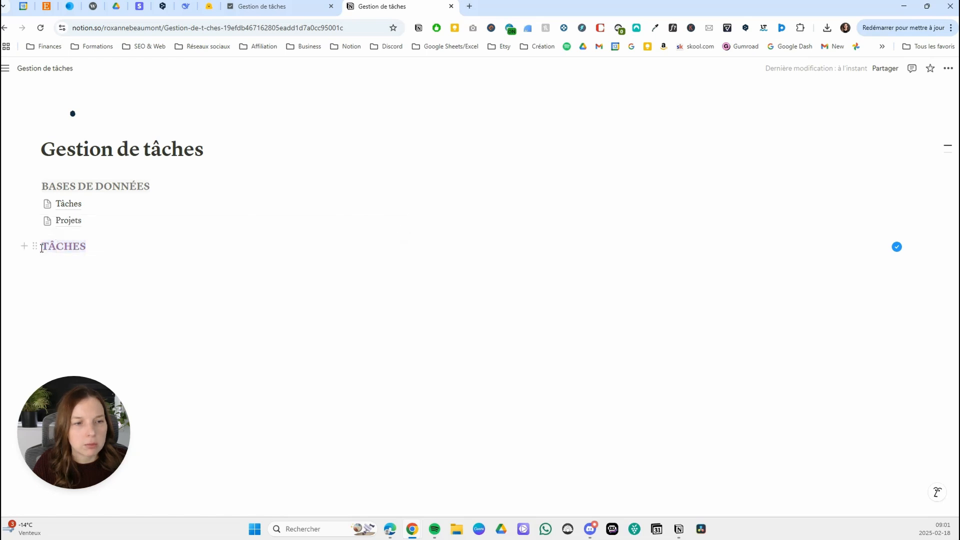
Arrange two columns with the Tâches and Projets links under BASES DE DONNÉES and a wider column on the right for the TÂCHES heading.
left_click_drag(35, 246, 915, 181)
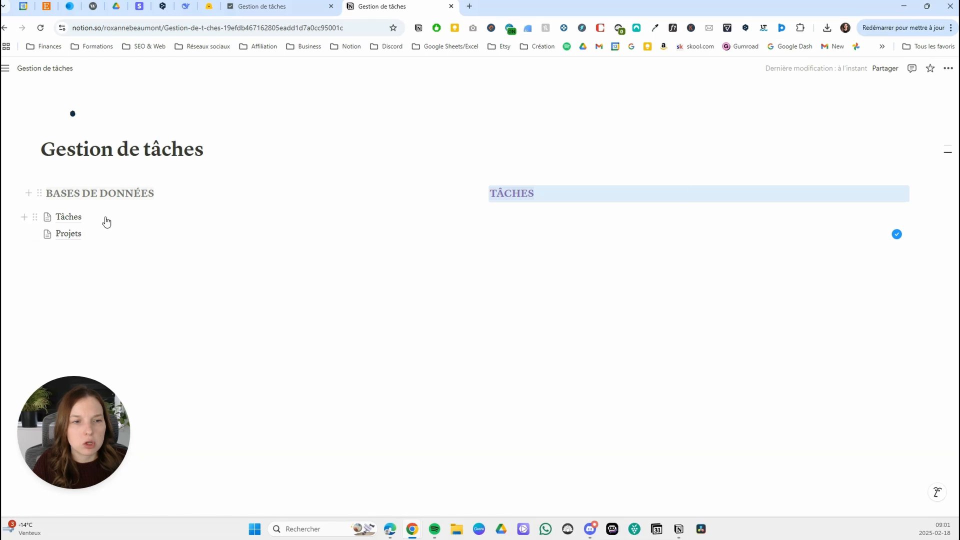
left_click_drag(66, 250, 56, 196)
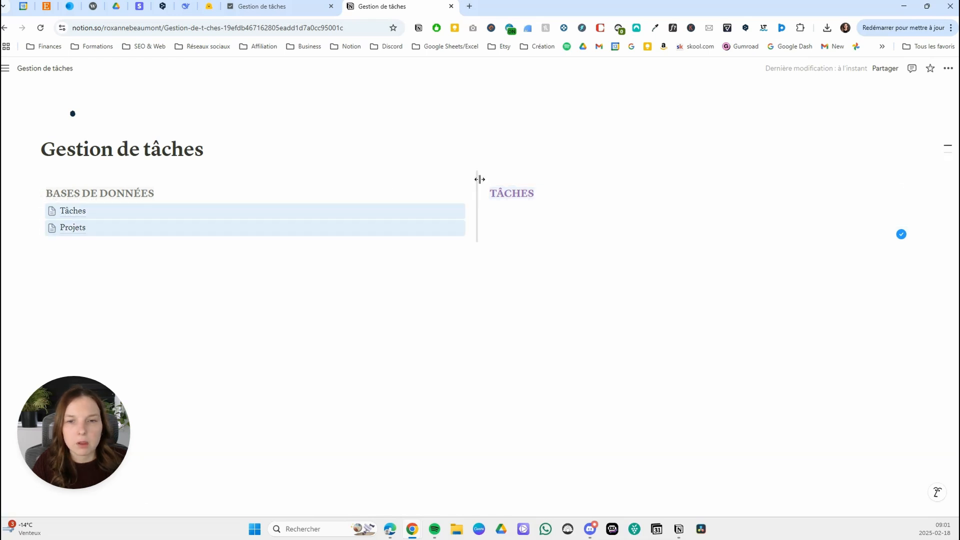
left_click_drag(480, 178, 252, 178)
Insert a linked view of the Gestion de tâches page's Tâches database under the TÂCHES heading, using the existing Toutes les tâches view.
left_click(330, 212)
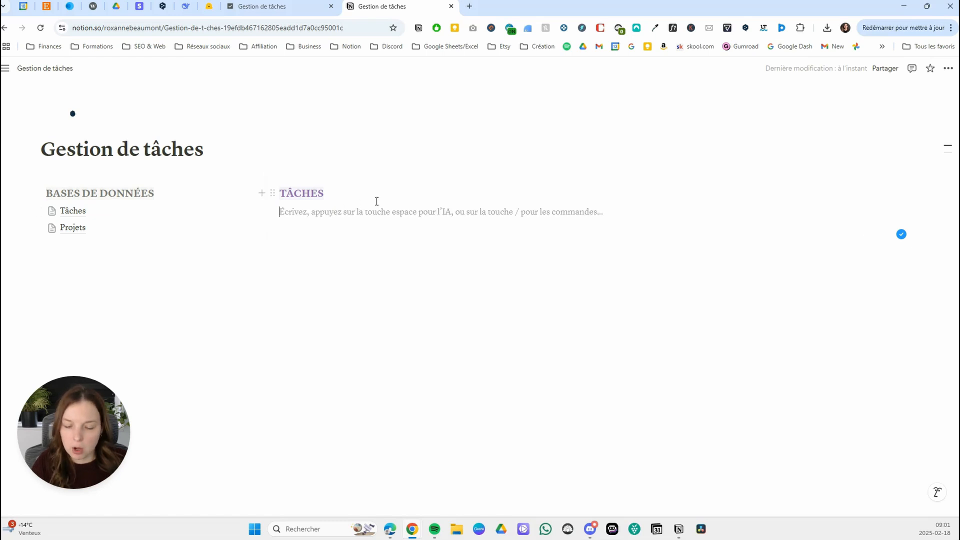
type("/LINKED")
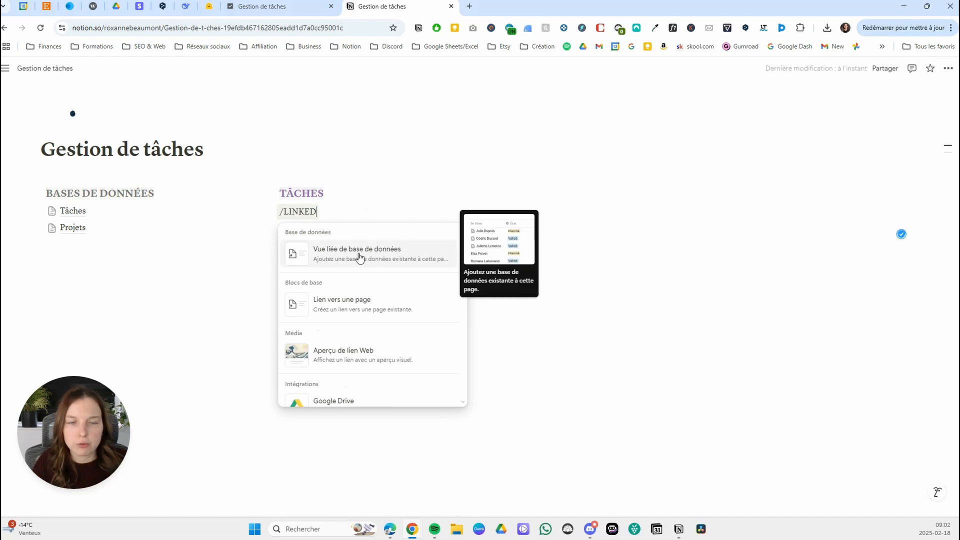
left_click(365, 256)
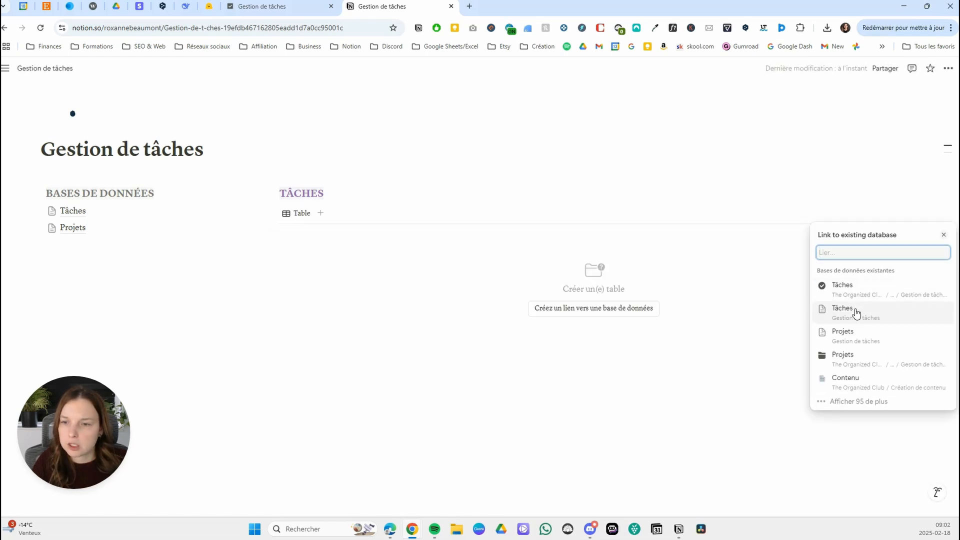
left_click(854, 310)
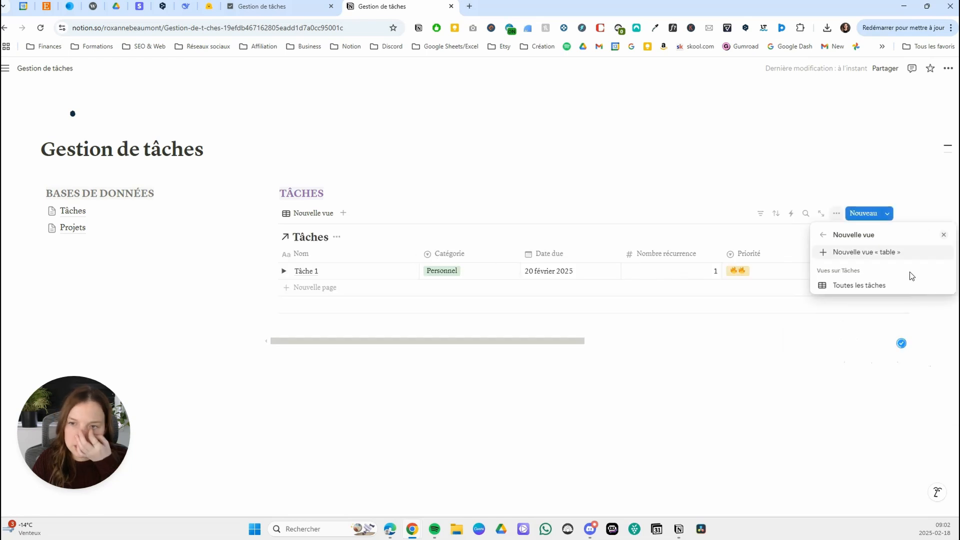
left_click(865, 286)
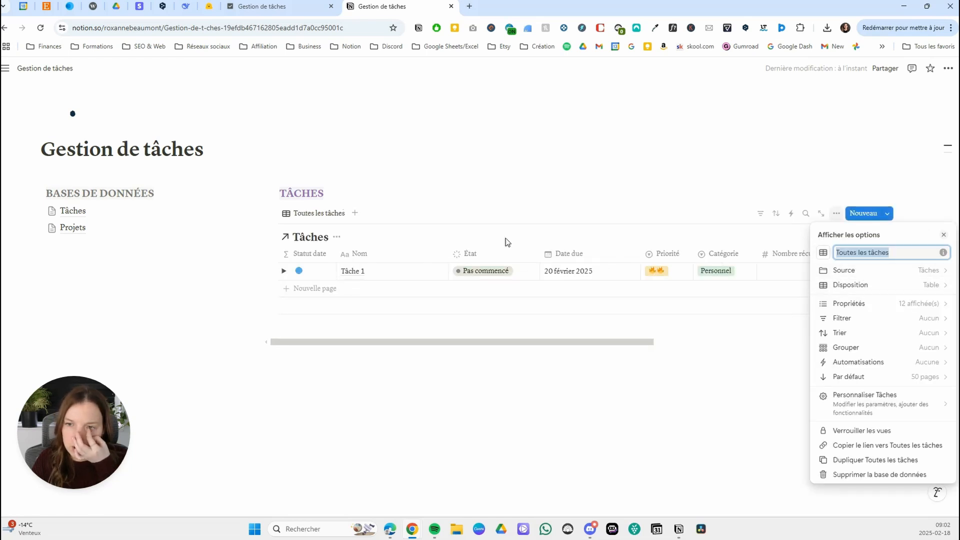
left_click(435, 210)
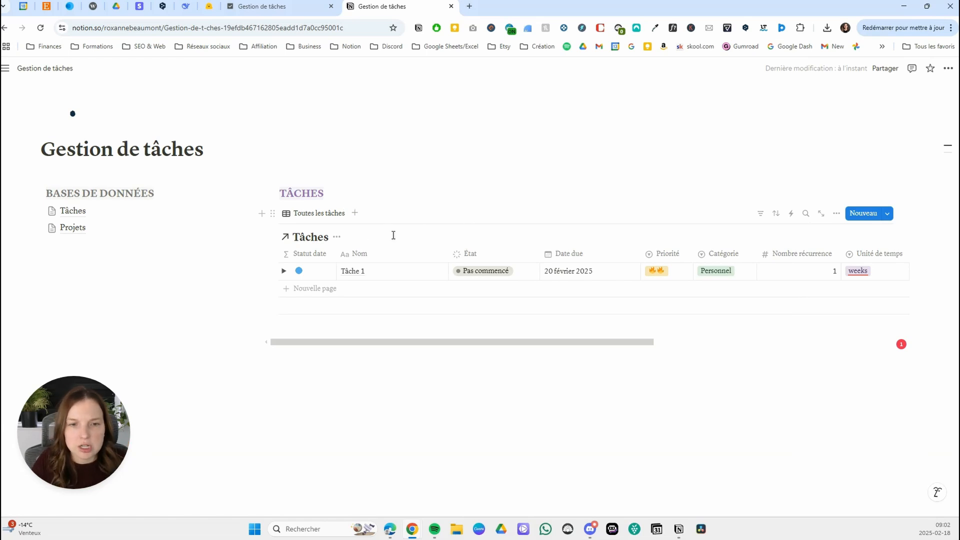
Hide the linked Tâches database's title and rename its view Toutes.
left_click(337, 236)
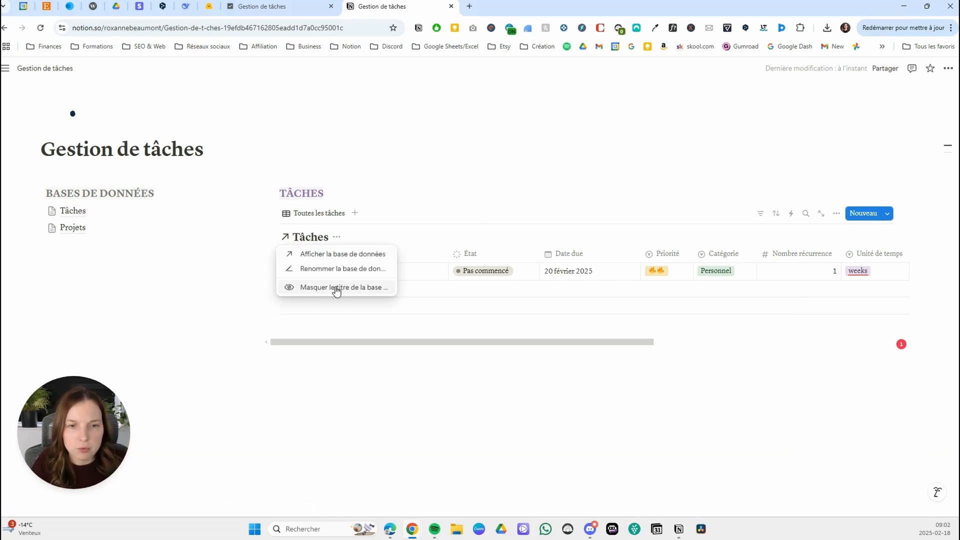
left_click(336, 288)
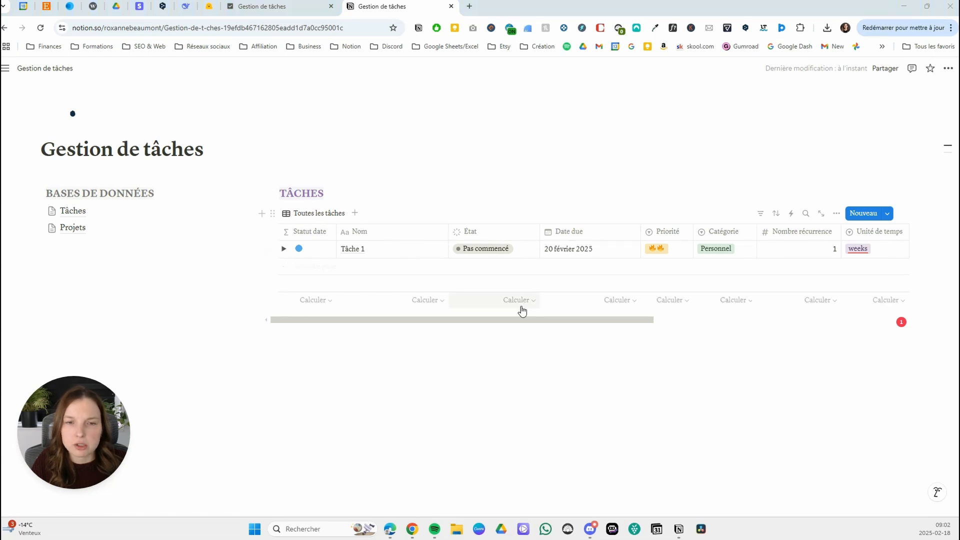
left_click(349, 194)
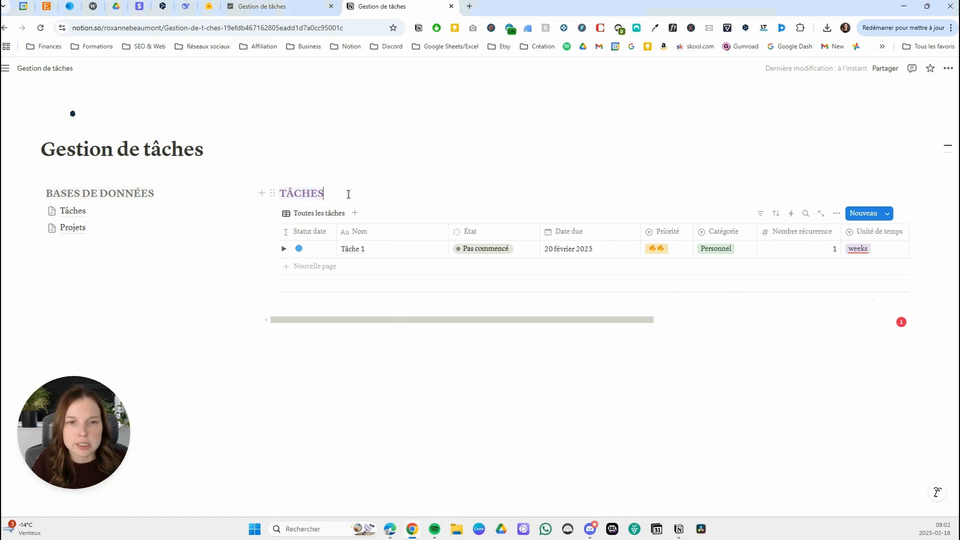
left_click(319, 214)
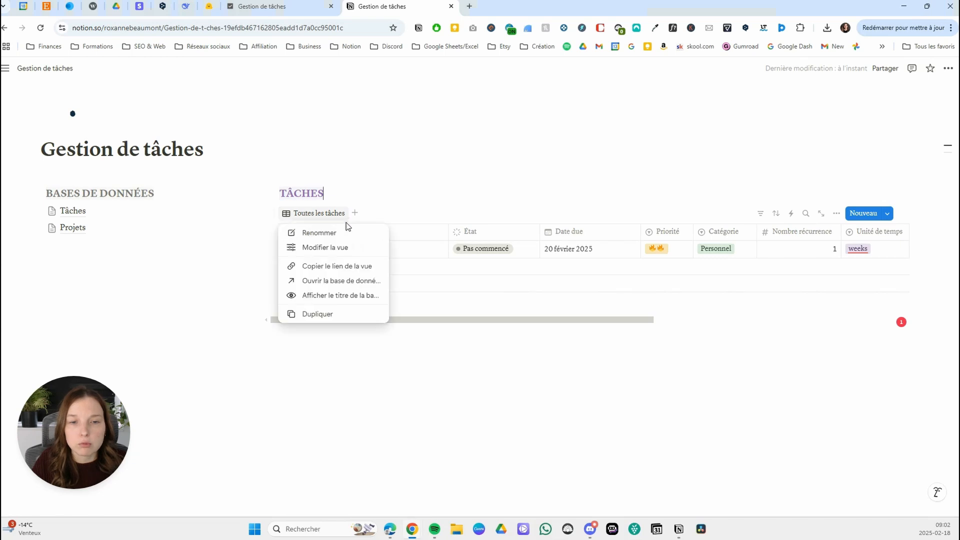
left_click(339, 231)
type("tOUTE")
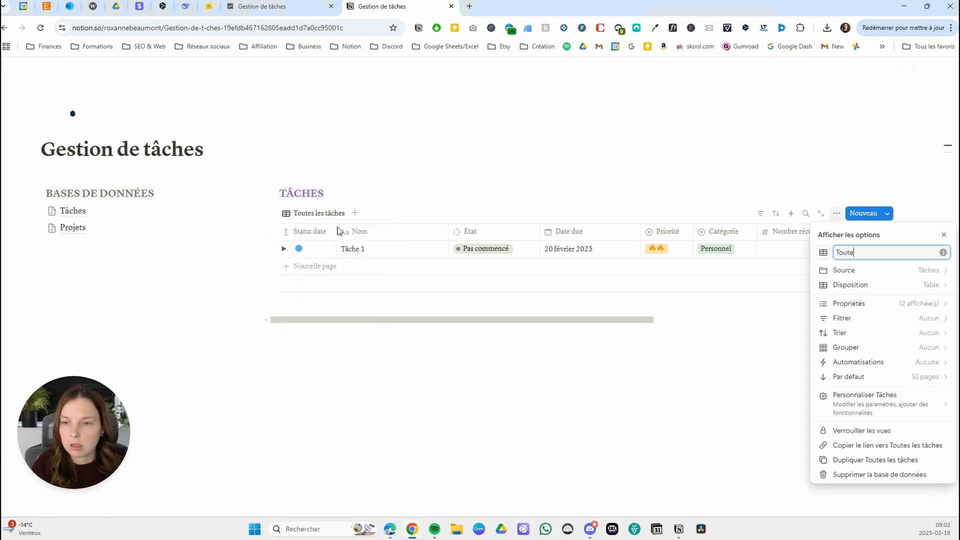
type("s")
left_click(420, 193)
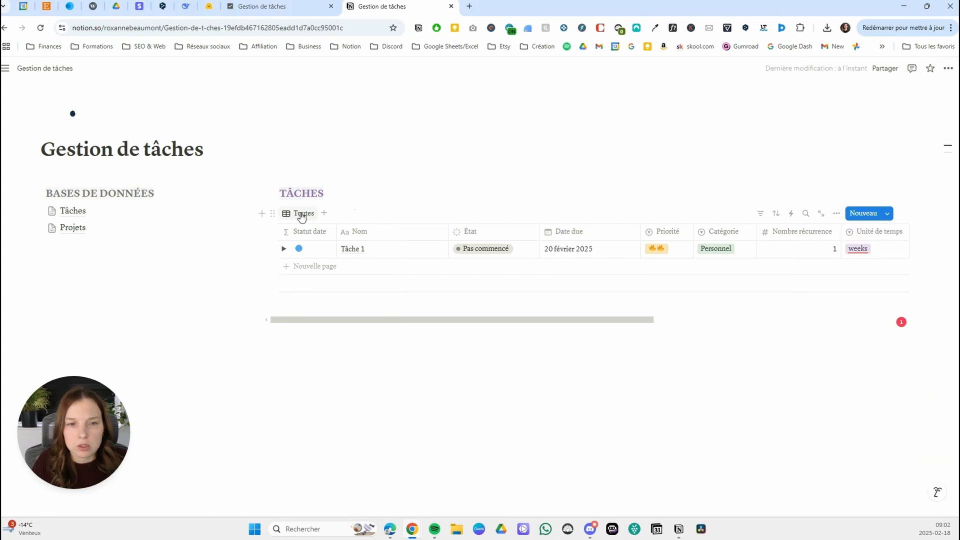
Change the layout of the Toutes view to Liste.
left_click(301, 215)
left_click(320, 247)
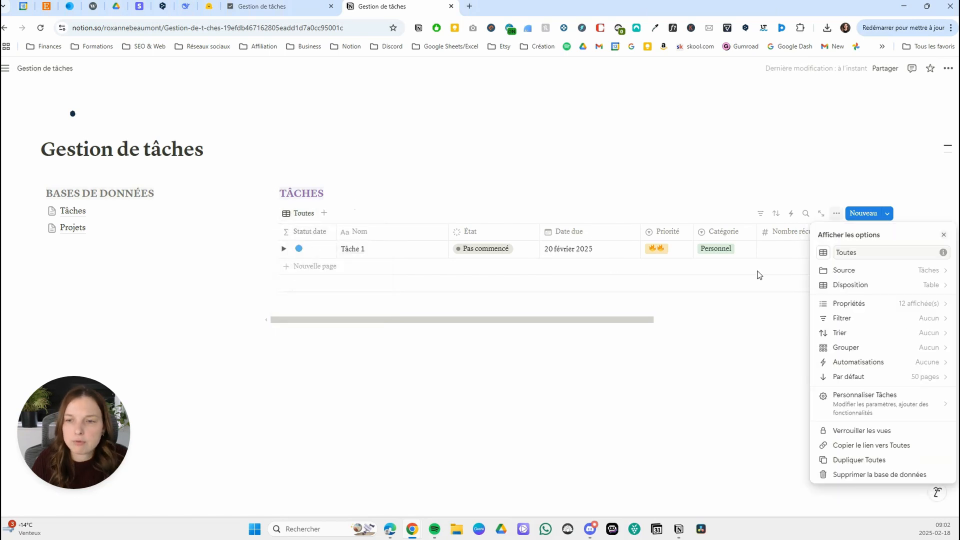
left_click(861, 286)
left_click(835, 299)
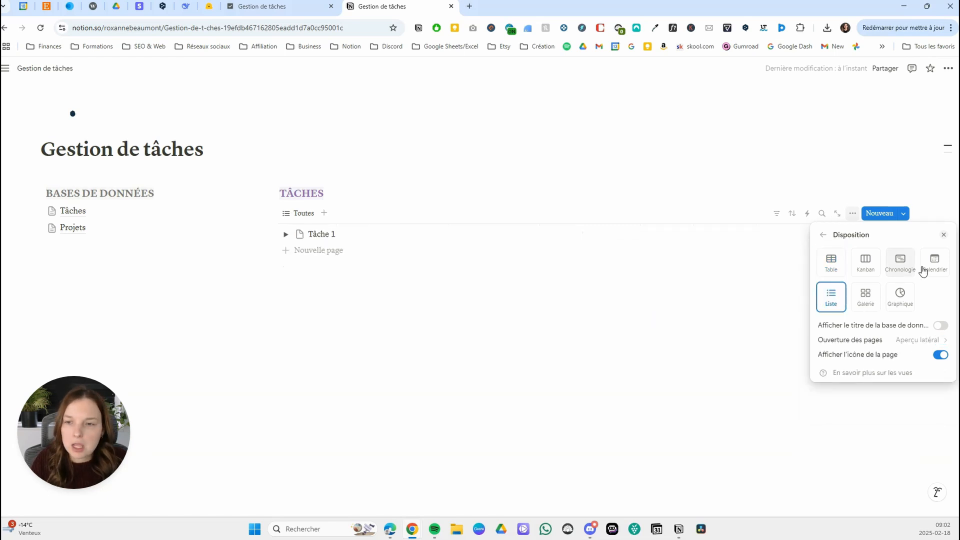
left_click(824, 236)
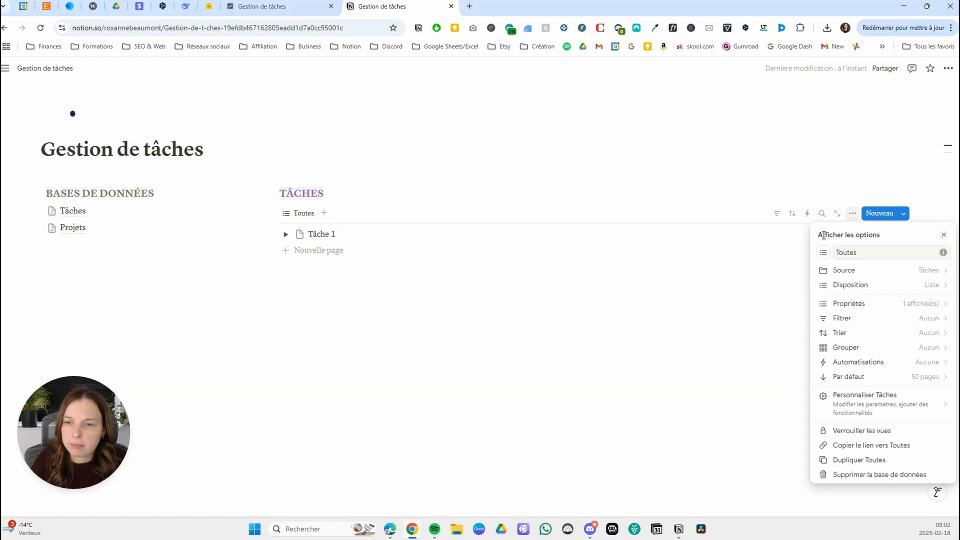
Show the Statut date and État properties in the Toutes list, placed in that order before Nom.
left_click(869, 303)
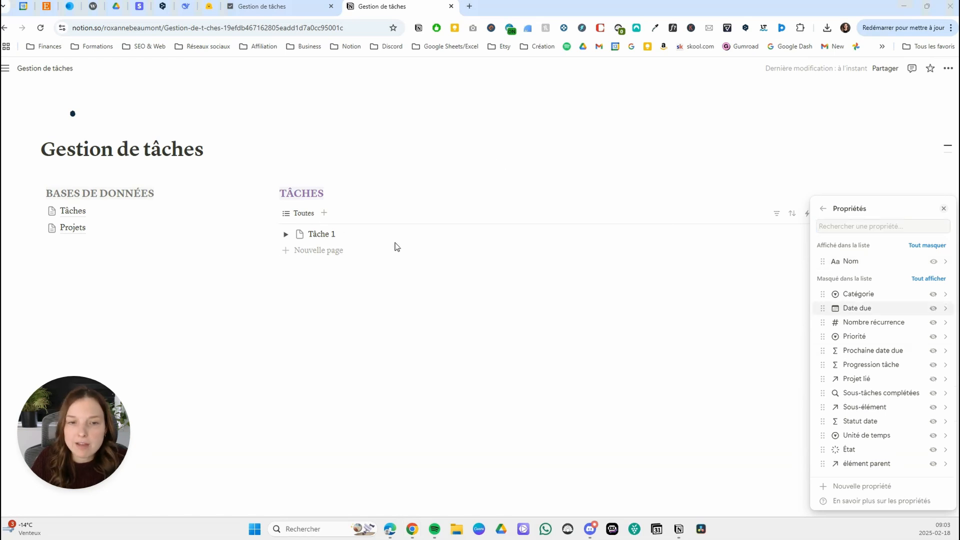
left_click_drag(886, 420, 886, 261)
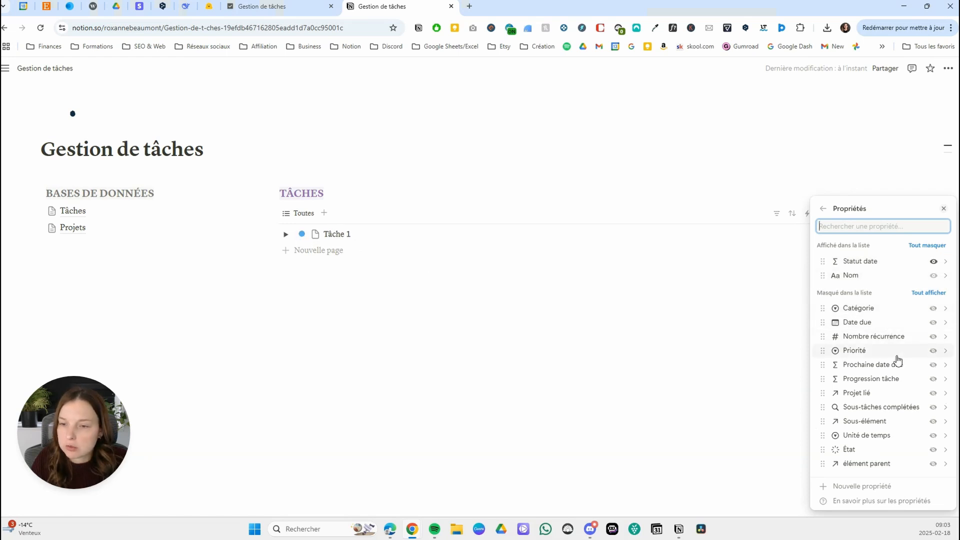
left_click_drag(875, 449, 879, 278)
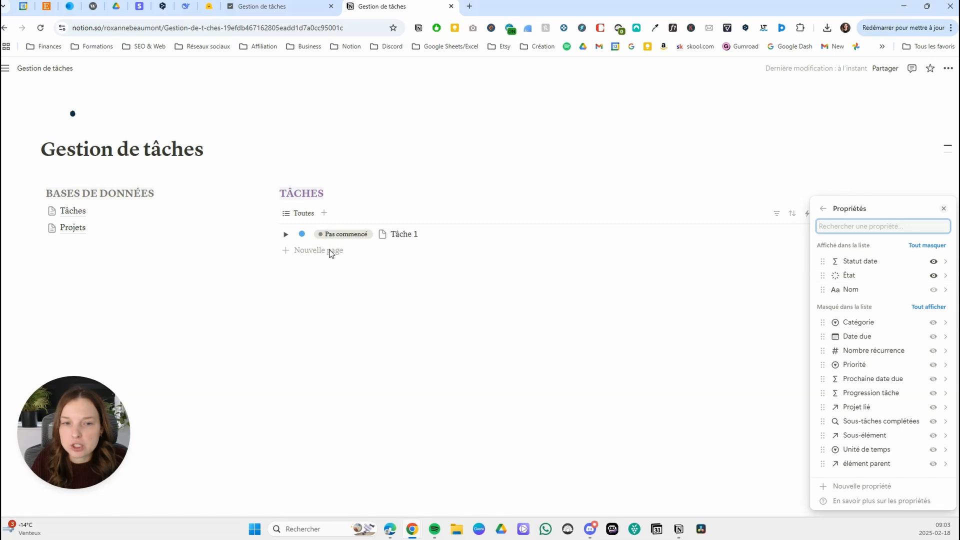
Set the display type of the État property to Case à cocher.
left_click(895, 276)
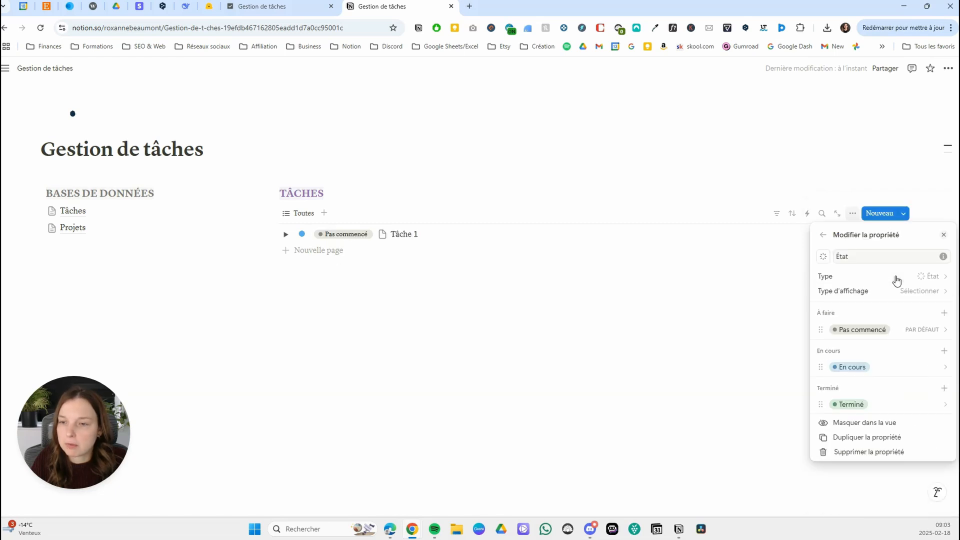
left_click(937, 291)
left_click(882, 310)
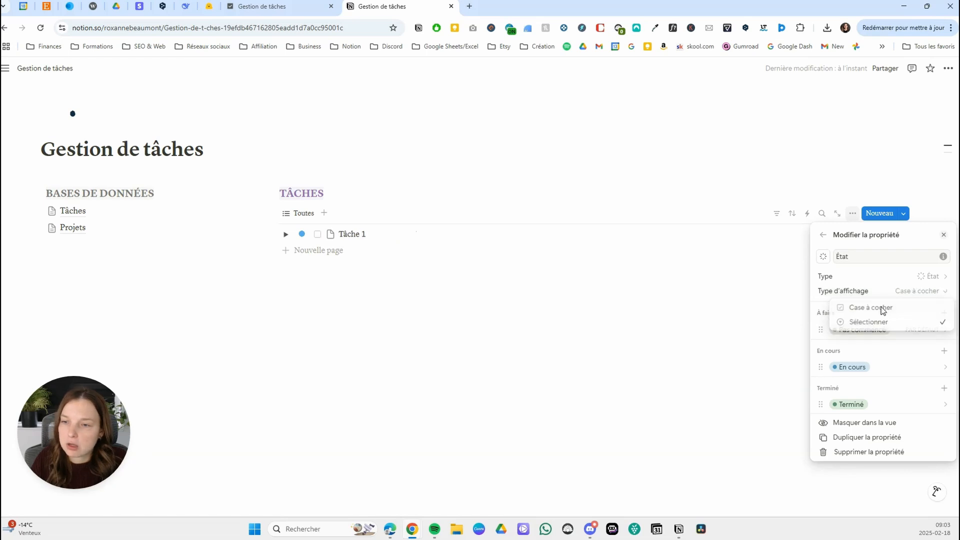
left_click(343, 222)
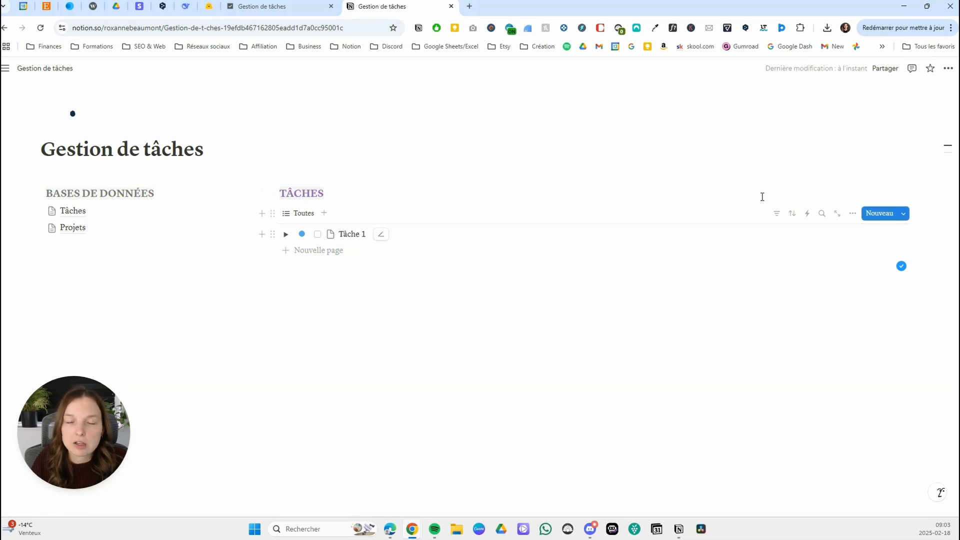
Open the property visibility settings of the Toutes view.
left_click(852, 214)
left_click(857, 307)
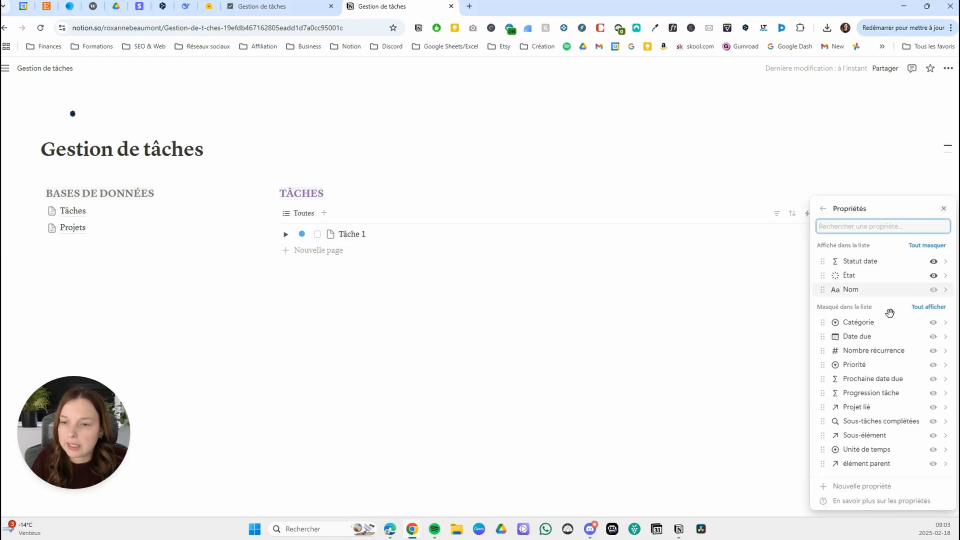
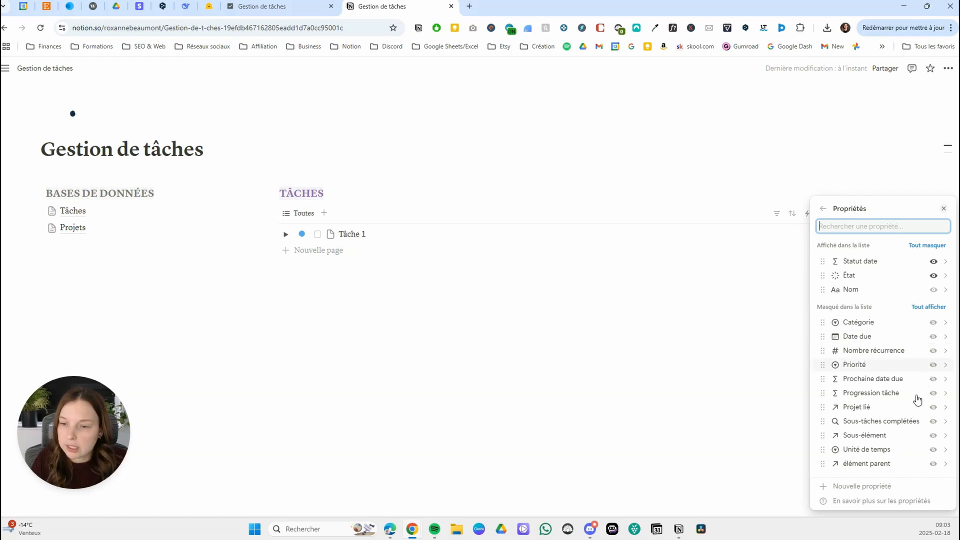
Show the Projet lié, Date due, Priorité, Catégorie and Progression tâche properties in the Toutes list.
left_click(933, 408)
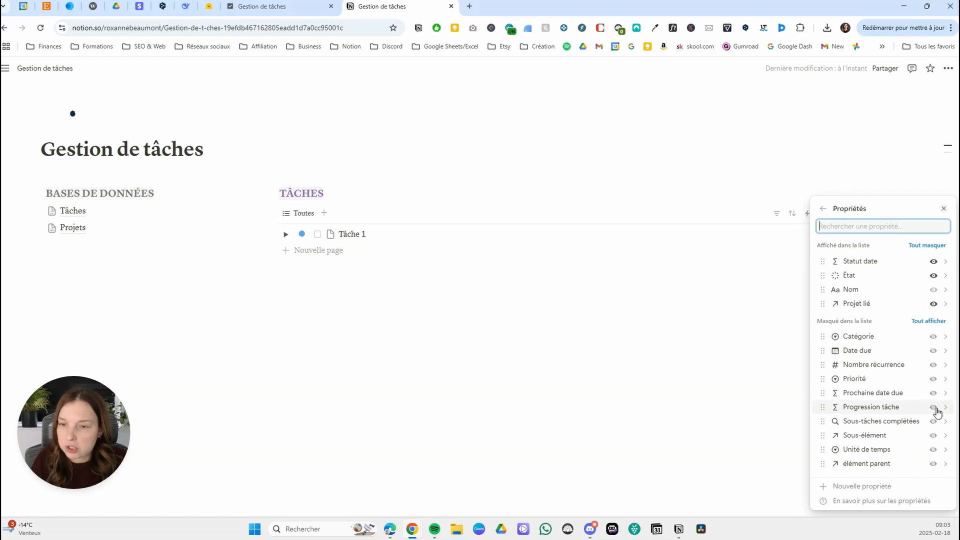
left_click(933, 351)
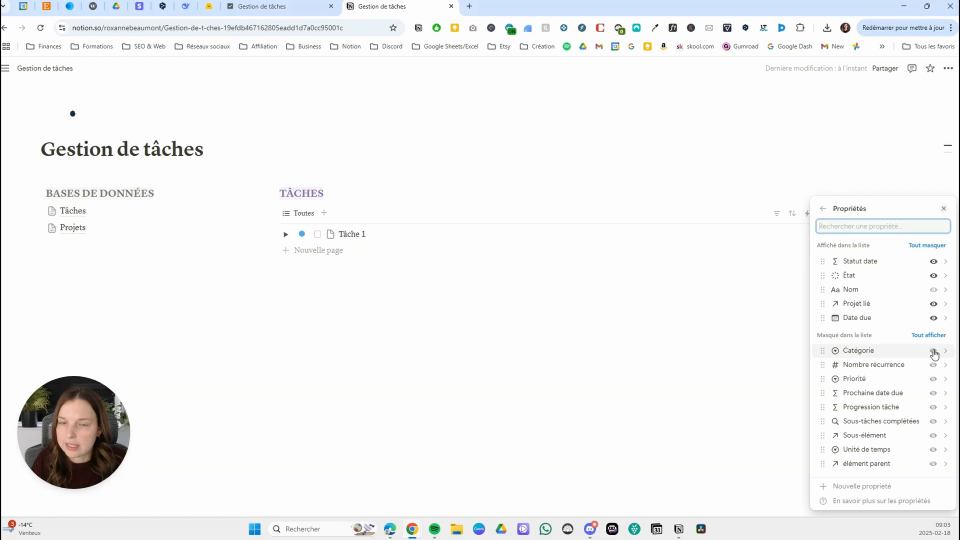
left_click(934, 379)
left_click(933, 366)
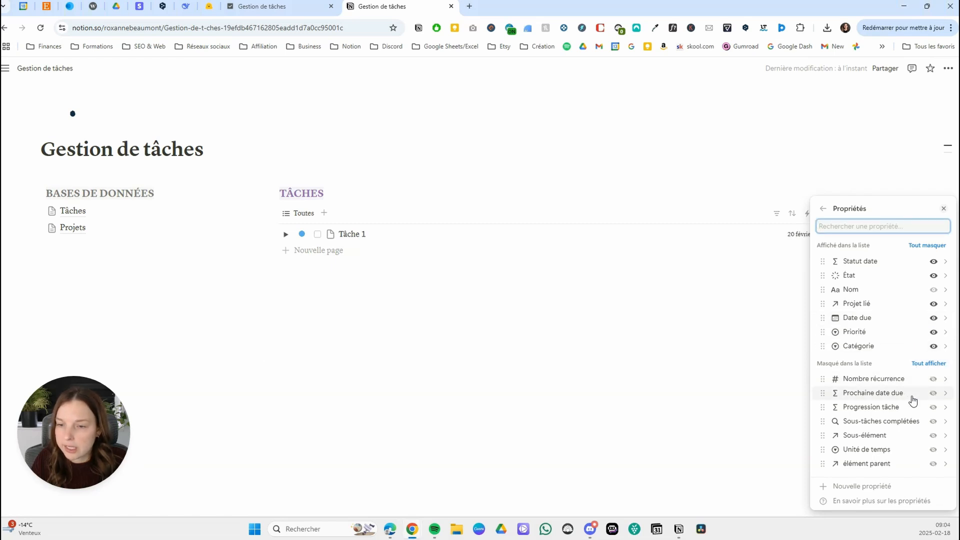
left_click(933, 409)
left_click(705, 333)
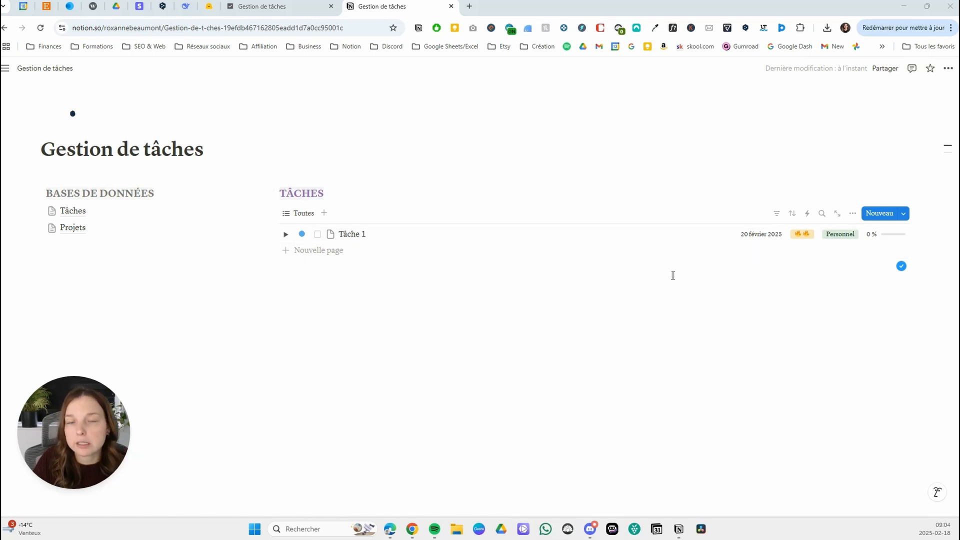
Filter the Toutes view so that État n'est pas in the Terminé group.
left_click(777, 219)
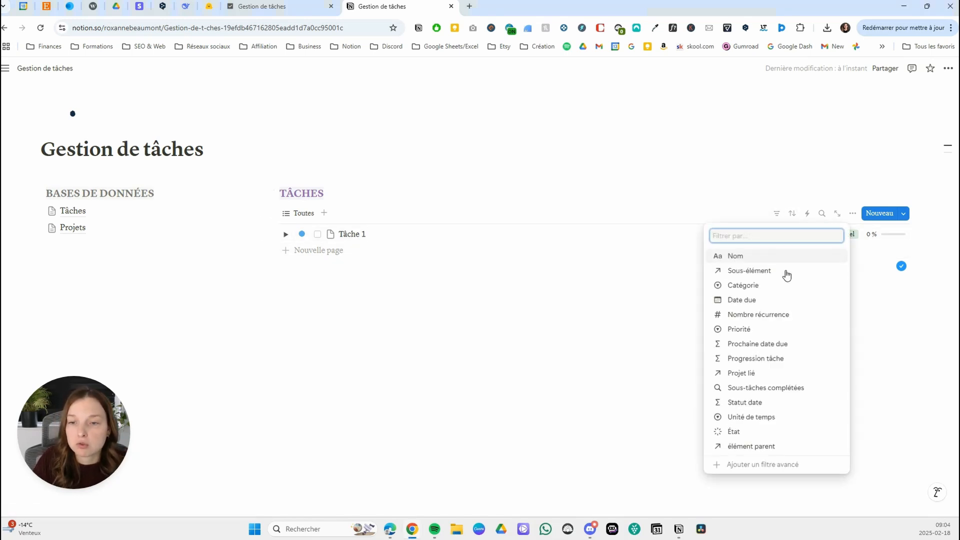
left_click(750, 433)
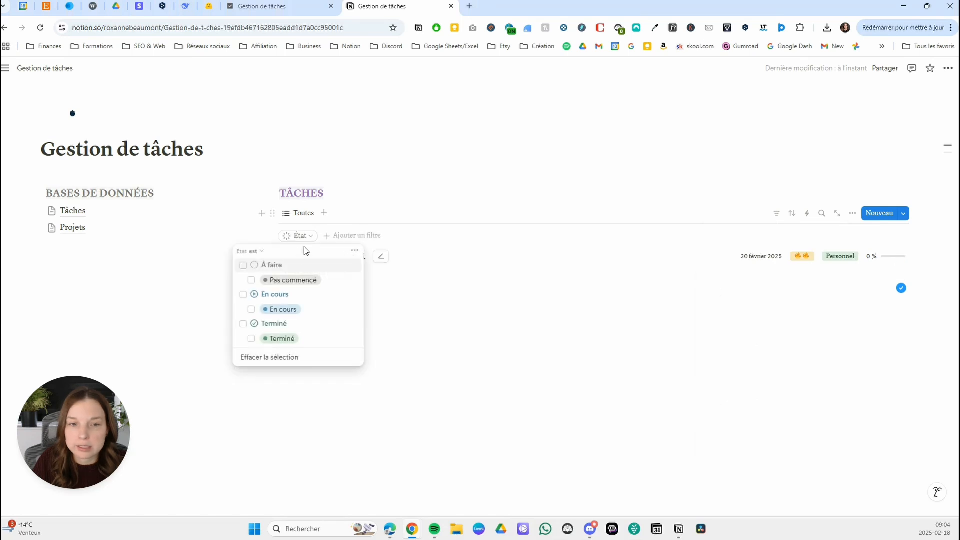
left_click(263, 253)
left_click(236, 279)
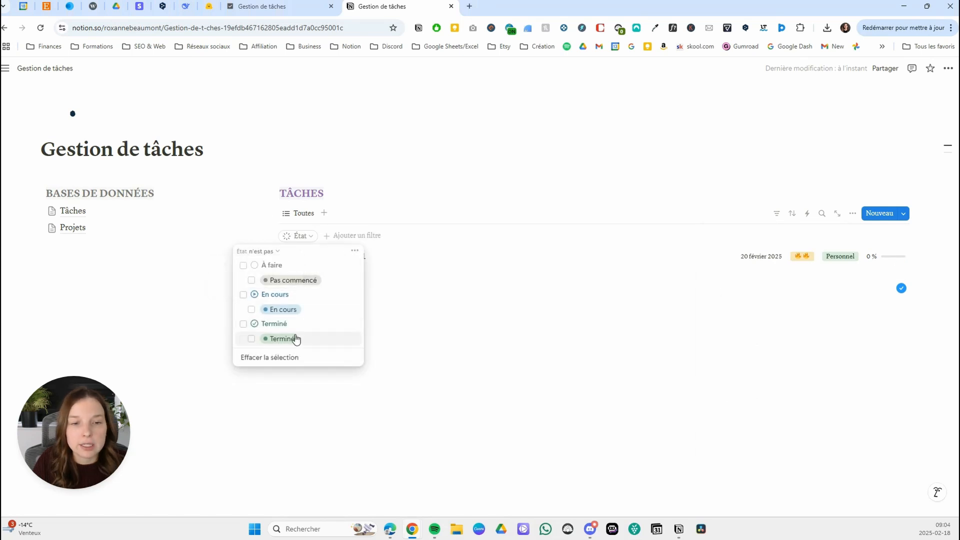
left_click(284, 325)
left_click(576, 338)
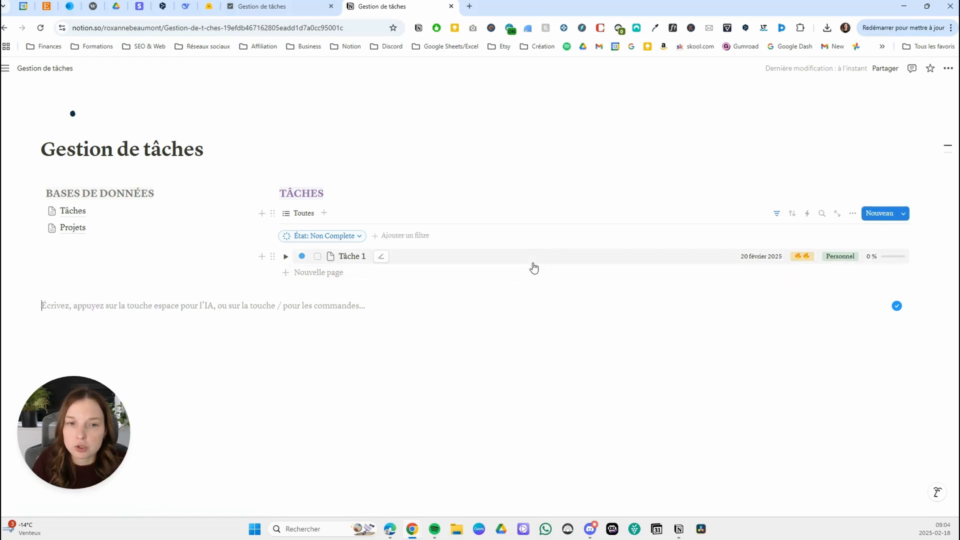
Sort the Toutes view by Date due in ascending order (Ordre croissant).
left_click(794, 217)
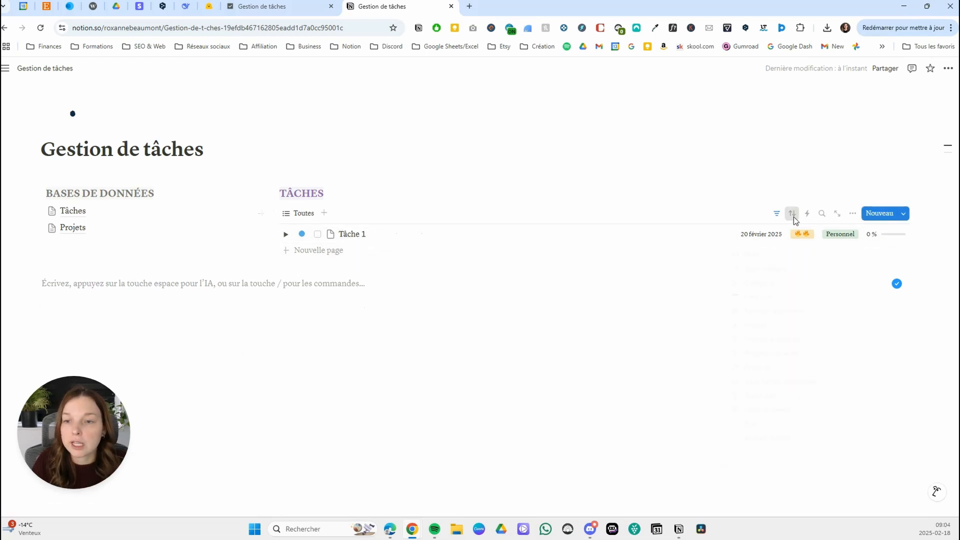
left_click(780, 301)
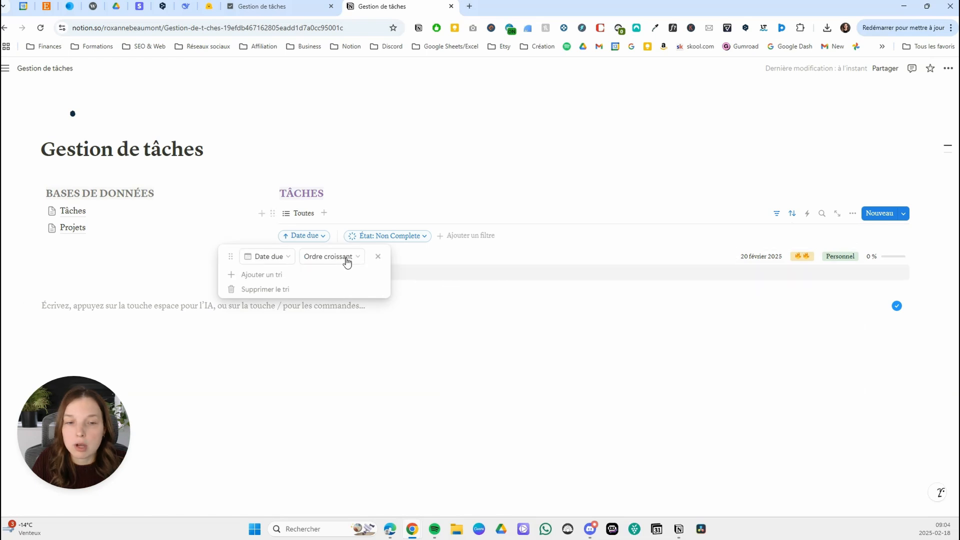
left_click(579, 347)
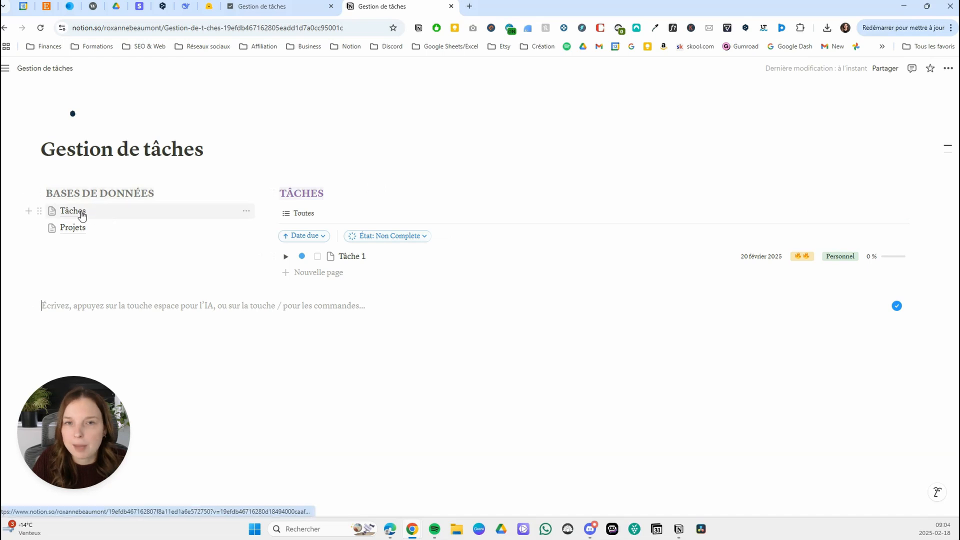
Change the icon of the Toutes view to the indented list icon.
mouse_move(82, 216)
left_click(300, 213)
left_click(320, 248)
left_click(823, 255)
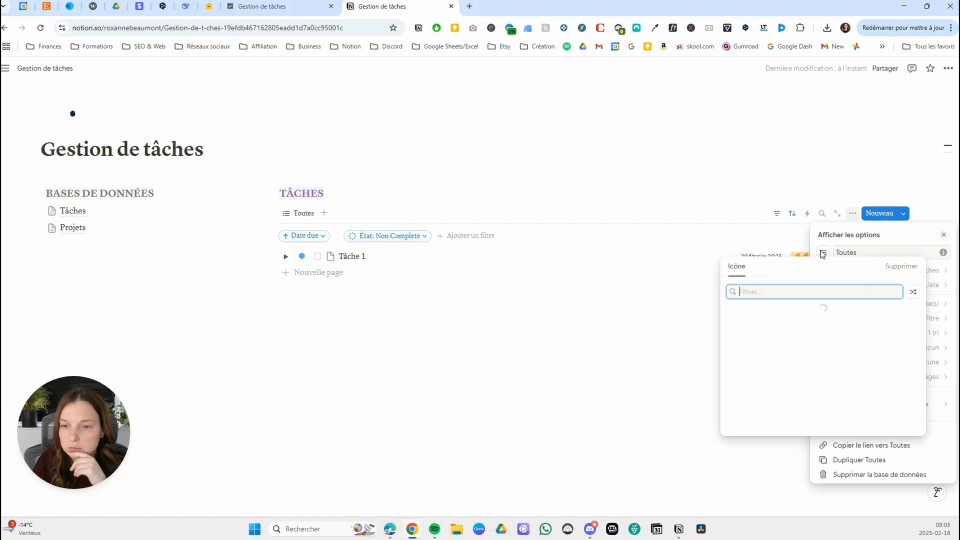
left_click(839, 254)
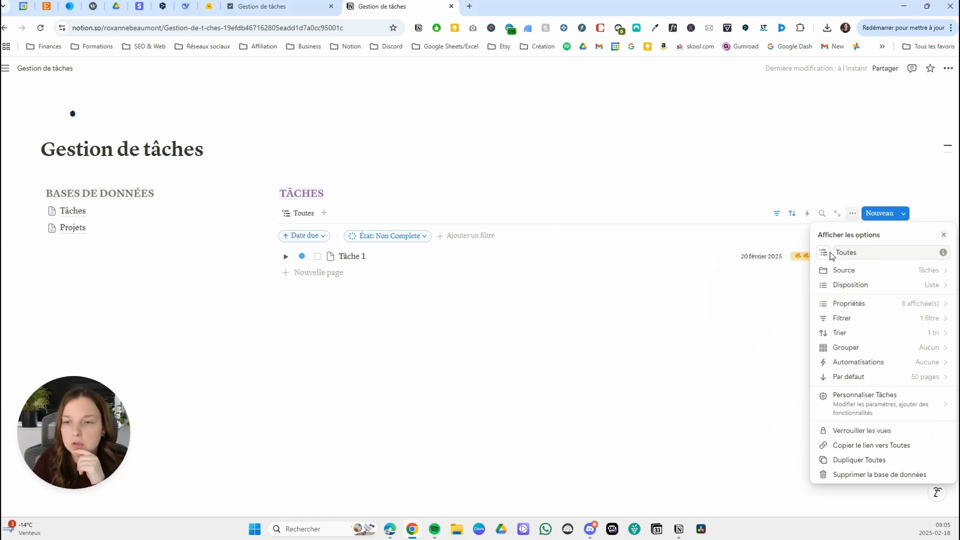
left_click(305, 215)
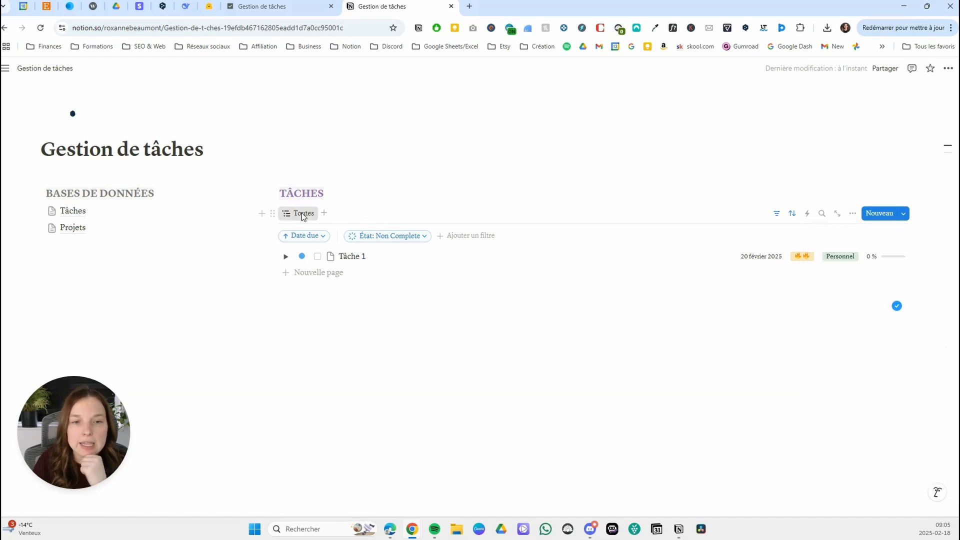
Duplicate the Toutes view as Aujourd'hui and give the copy the day calendar icon.
left_click(302, 214)
left_click(330, 314)
type("A")
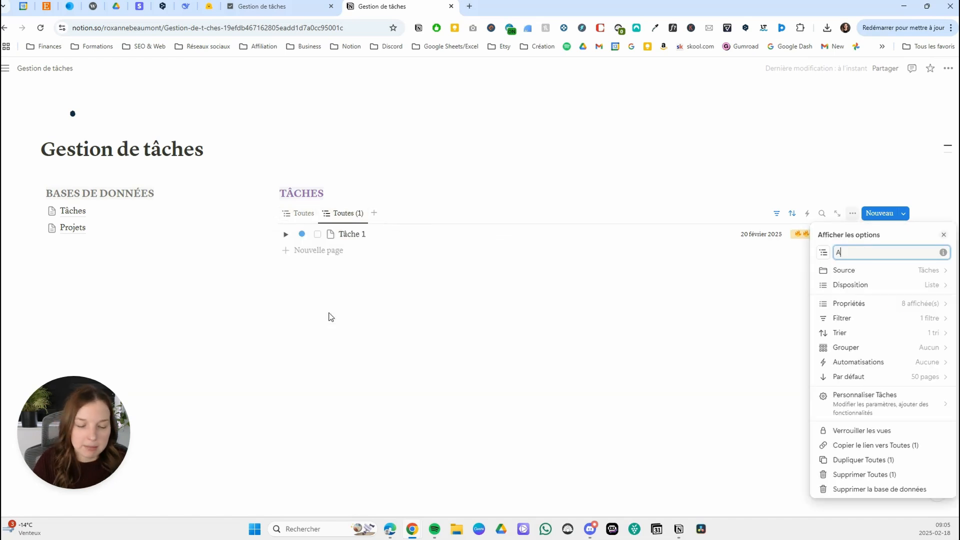
type("ujourd'hui")
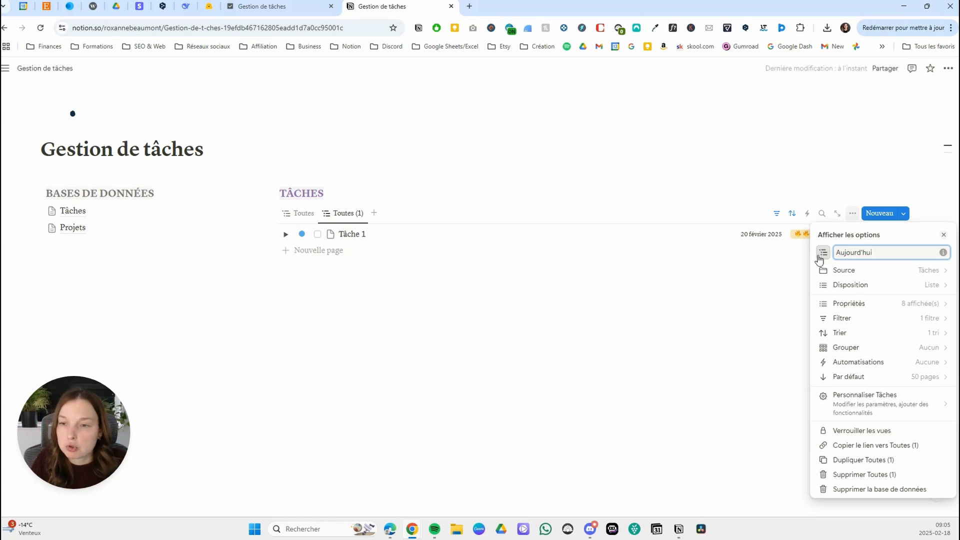
left_click(823, 253)
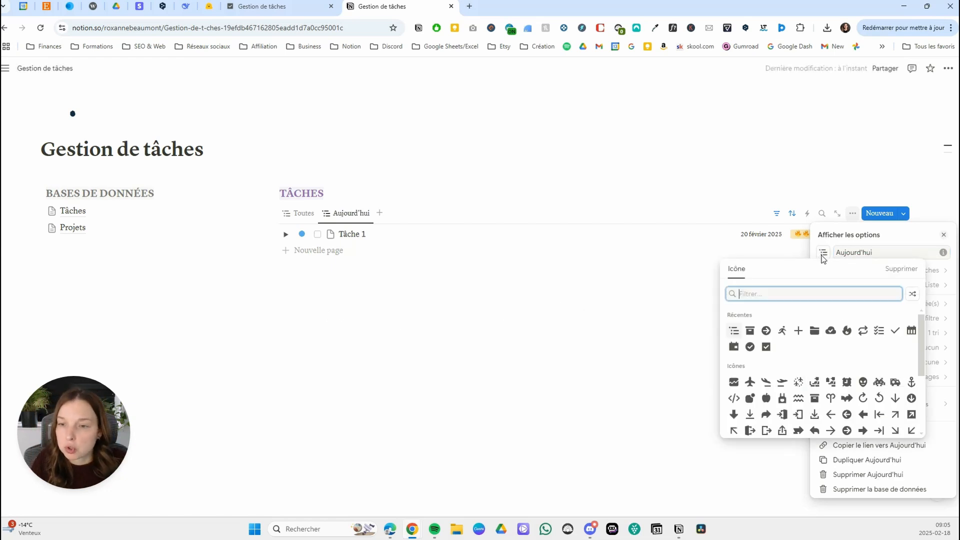
left_click(734, 348)
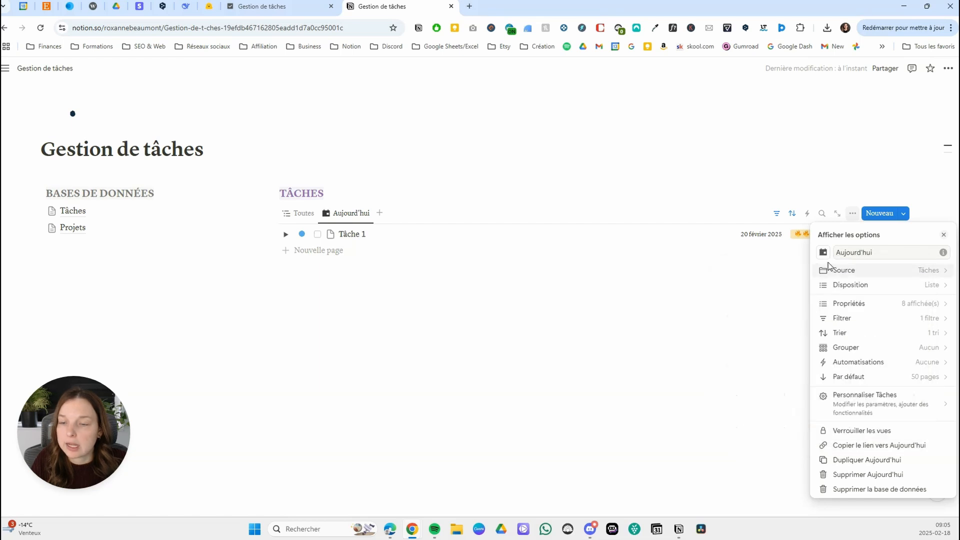
Add a Date due filter to the Aujourd'hui view, relative to today's date and set to Ce(tte) jour.
left_click(860, 321)
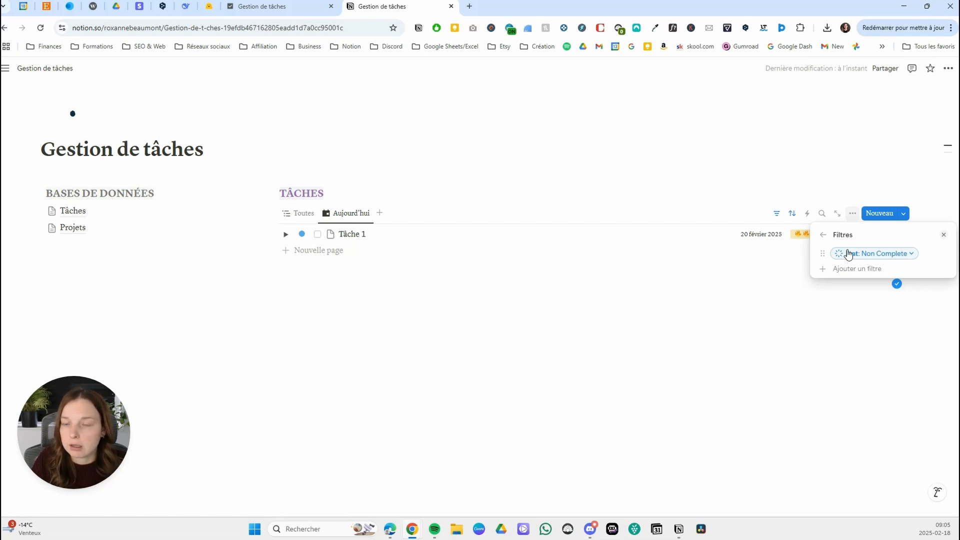
left_click(865, 275)
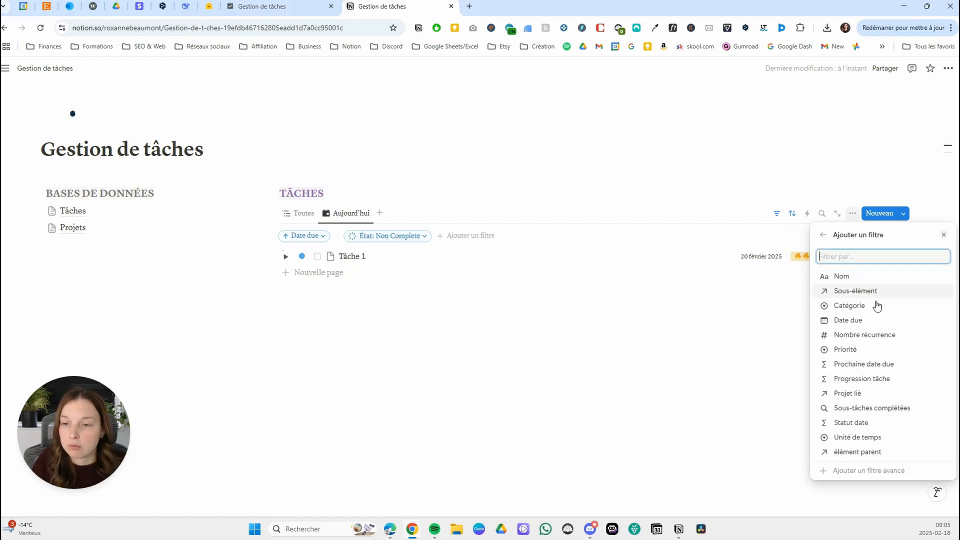
left_click(856, 320)
left_click(919, 271)
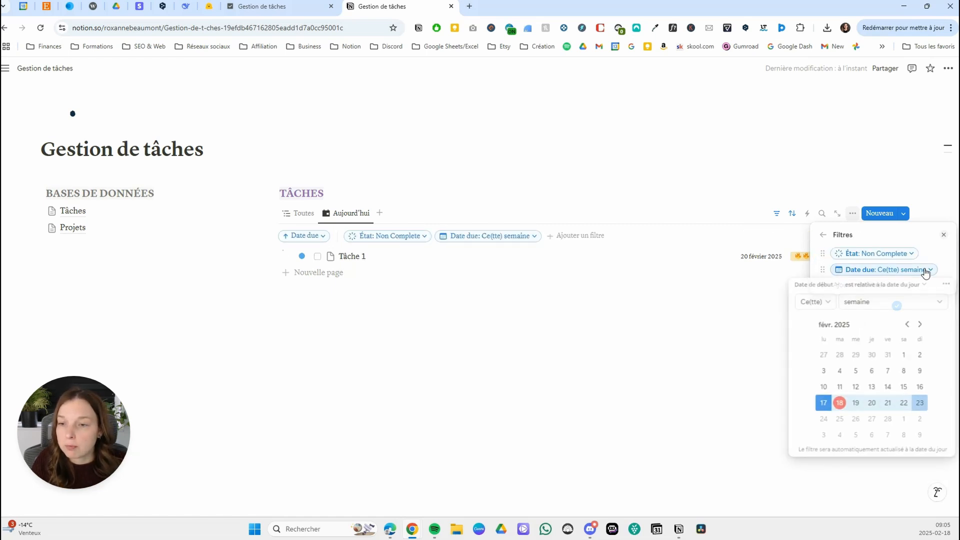
left_click(933, 302)
left_click(863, 319)
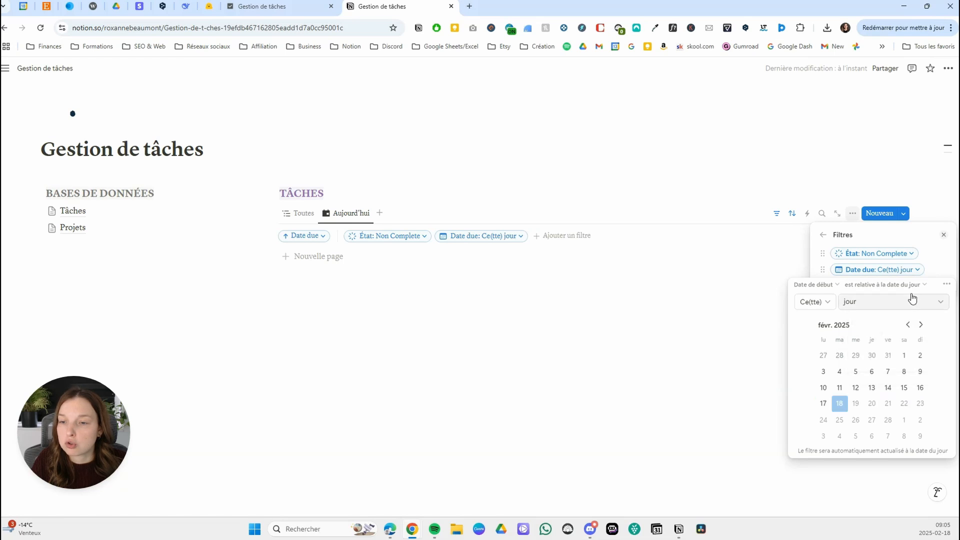
left_click(919, 251)
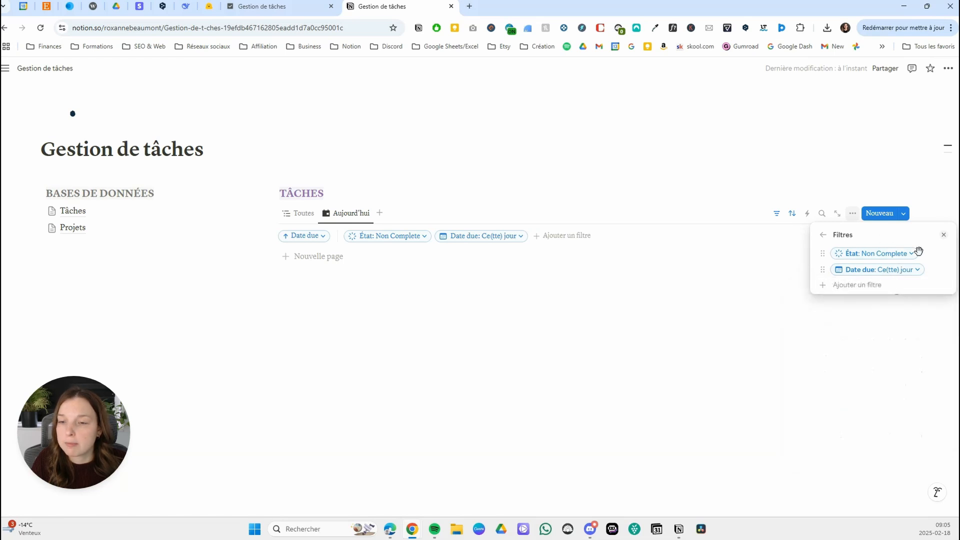
left_click(497, 290)
Review the filter and sort settings of the Aujourd'hui view.
left_click(776, 214)
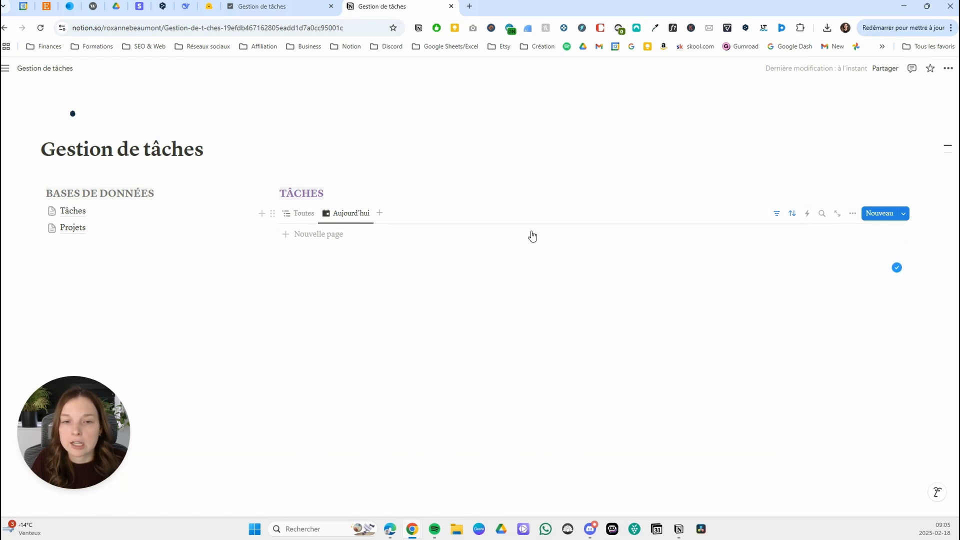
left_click(792, 214)
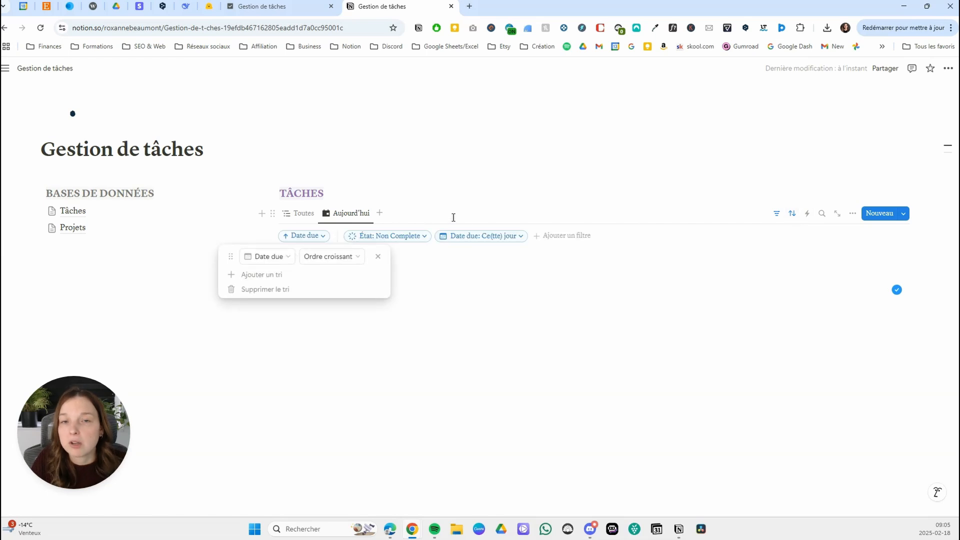
key("Escape")
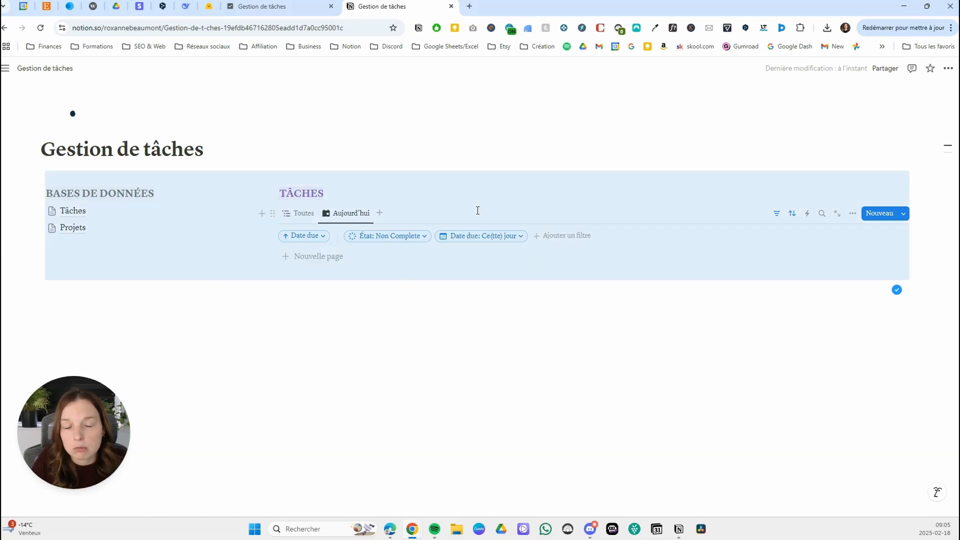
left_click(404, 200)
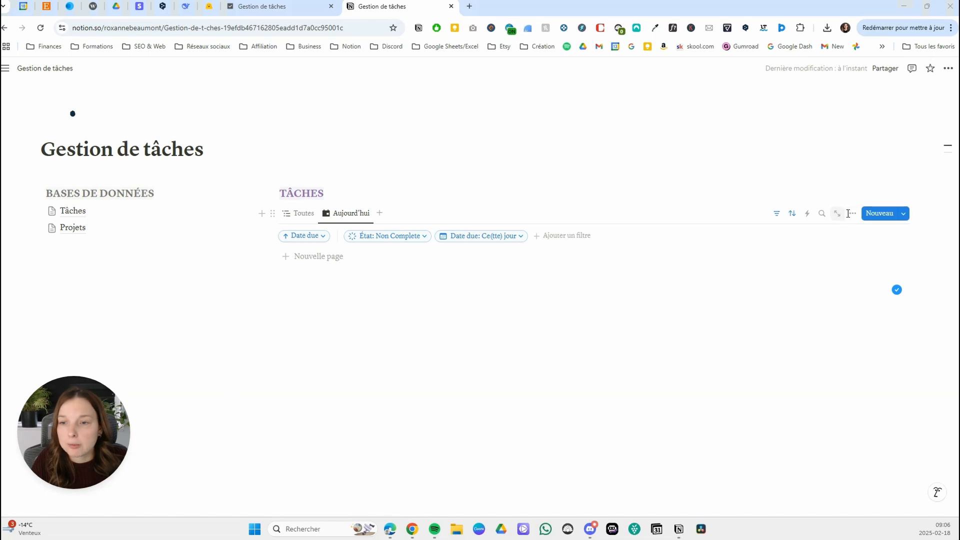
Hide the Statut date property in the Aujourd'hui view.
left_click(853, 214)
left_click(870, 309)
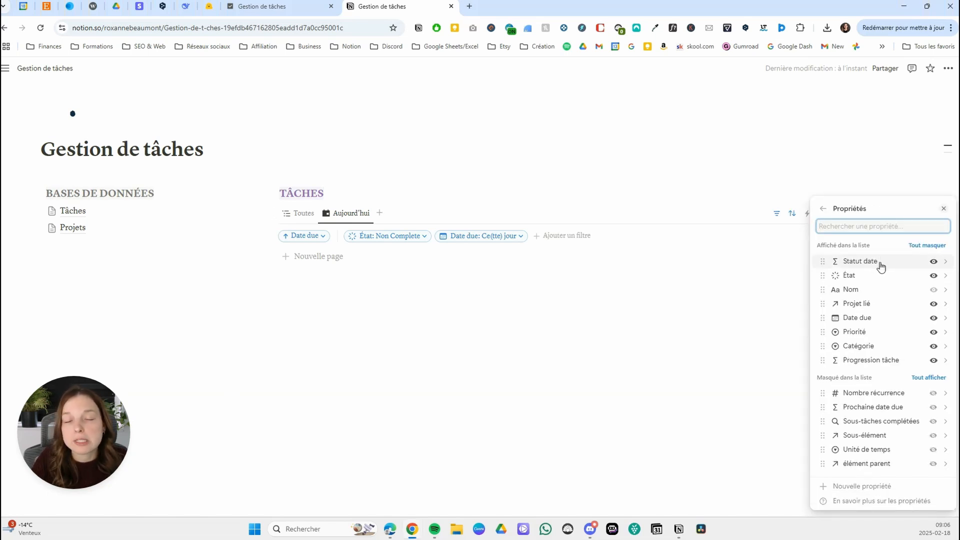
left_click(933, 262)
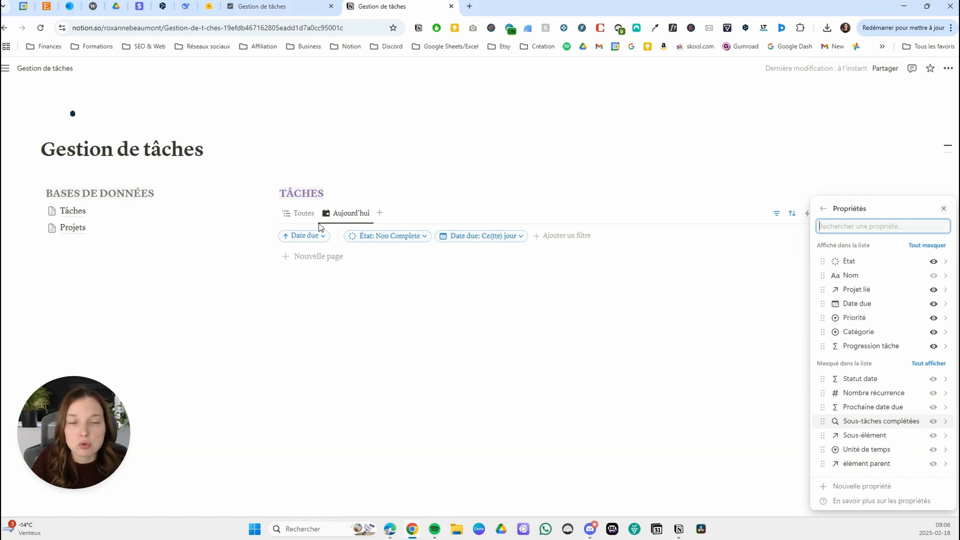
Duplicate the Aujourd'hui view as Cette semaine and give the copy the full calendar icon.
left_click(345, 214)
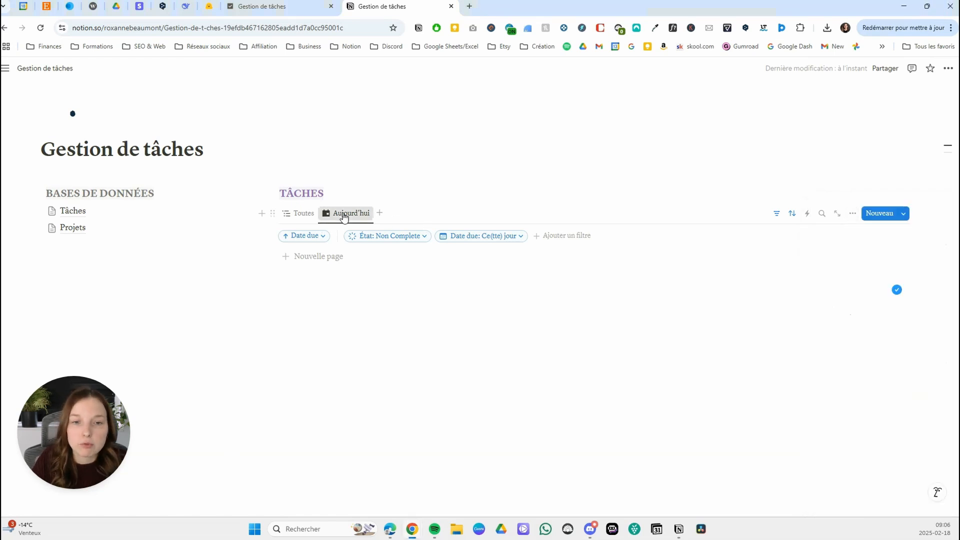
left_click(345, 214)
left_click(362, 314)
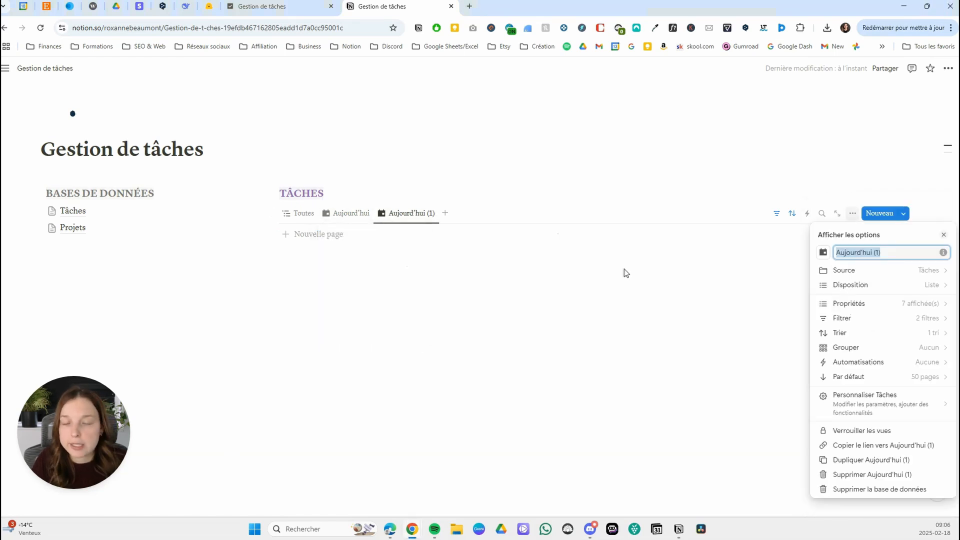
type("Cette semaine")
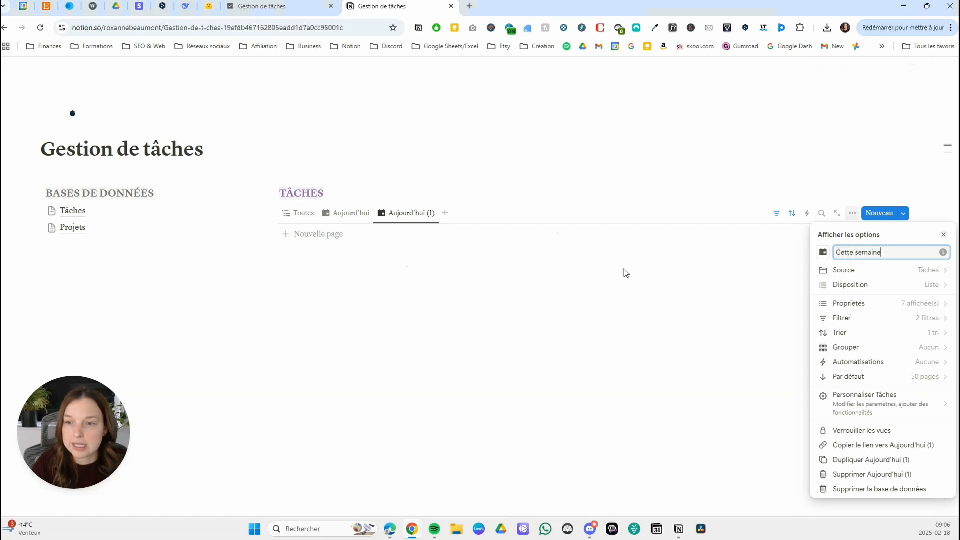
left_click(823, 252)
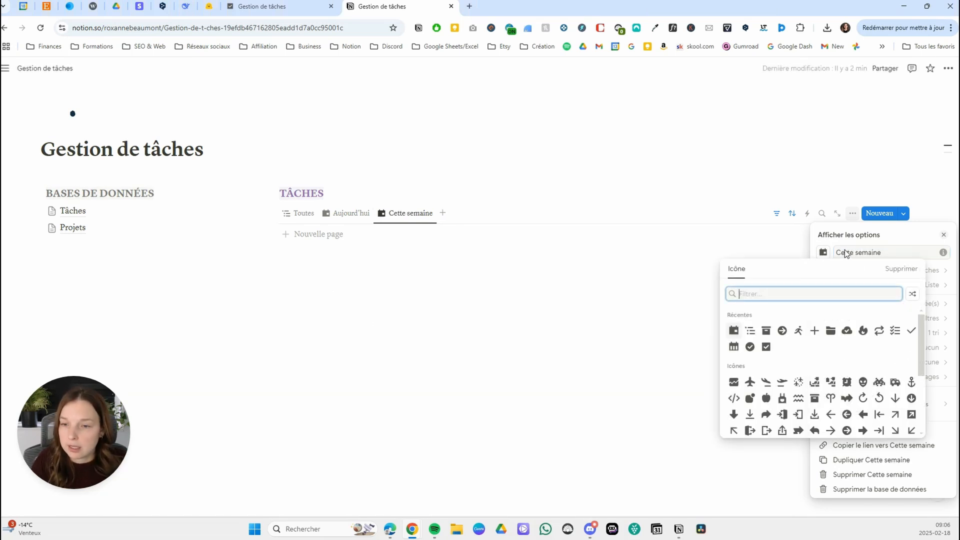
left_click(735, 348)
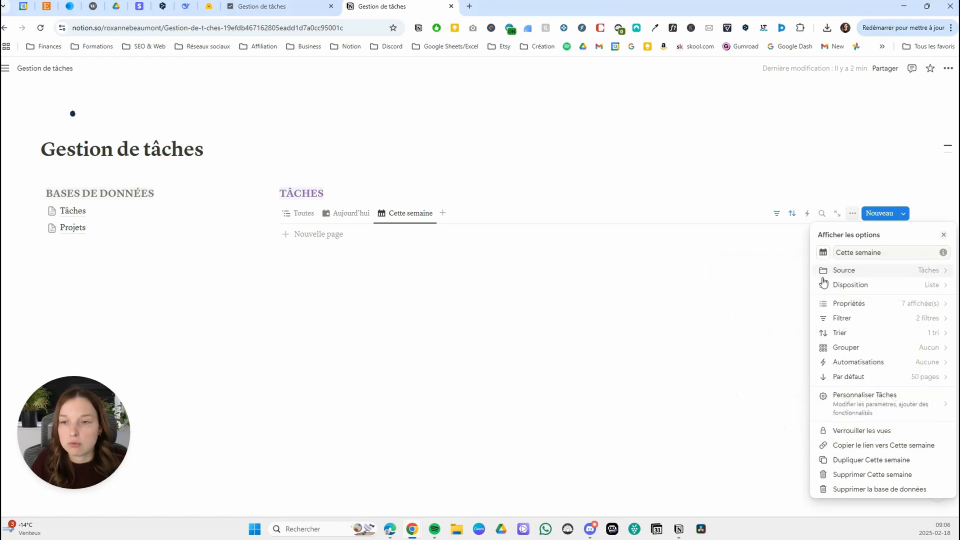
Set the Date due filter of the Cette semaine view to Ce(tte) semaine and check the view's sort.
left_click(882, 324)
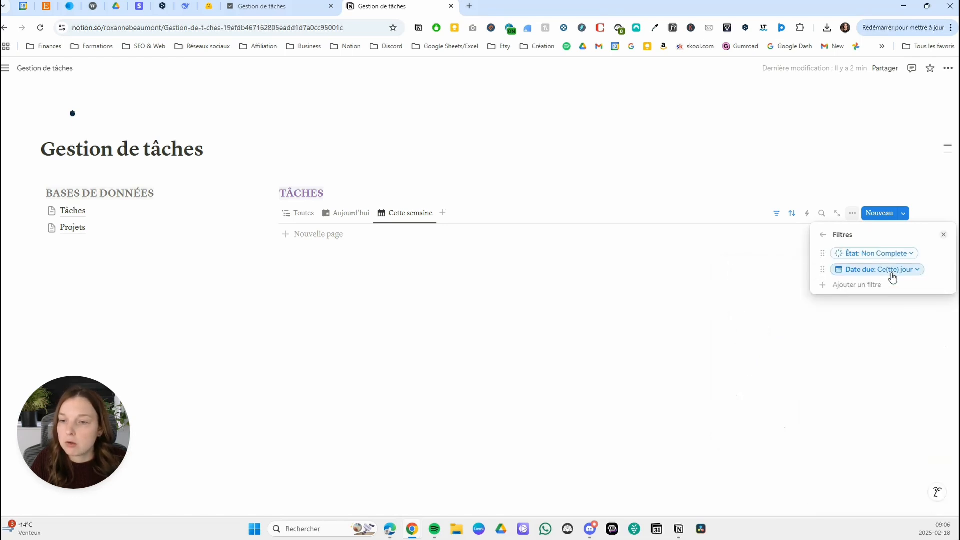
left_click(893, 274)
left_click(899, 304)
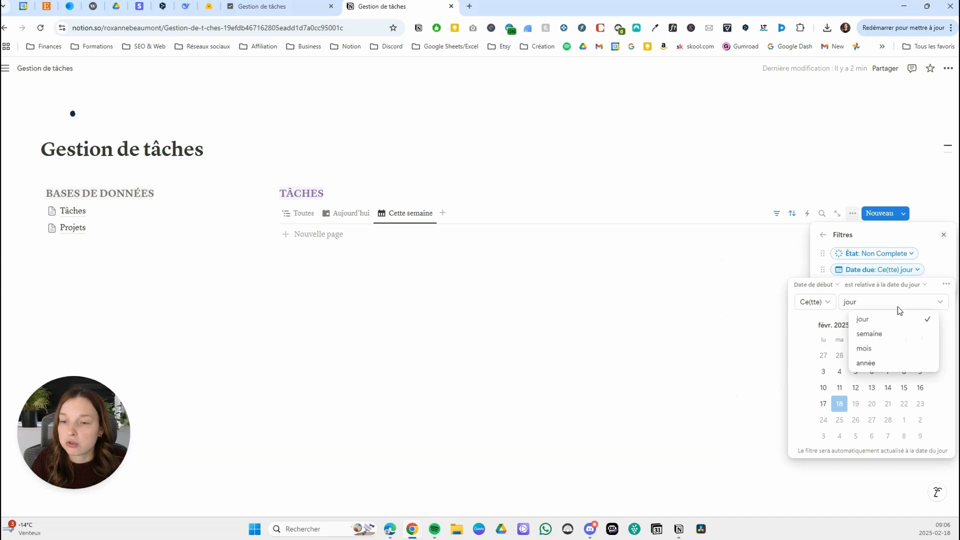
left_click(883, 334)
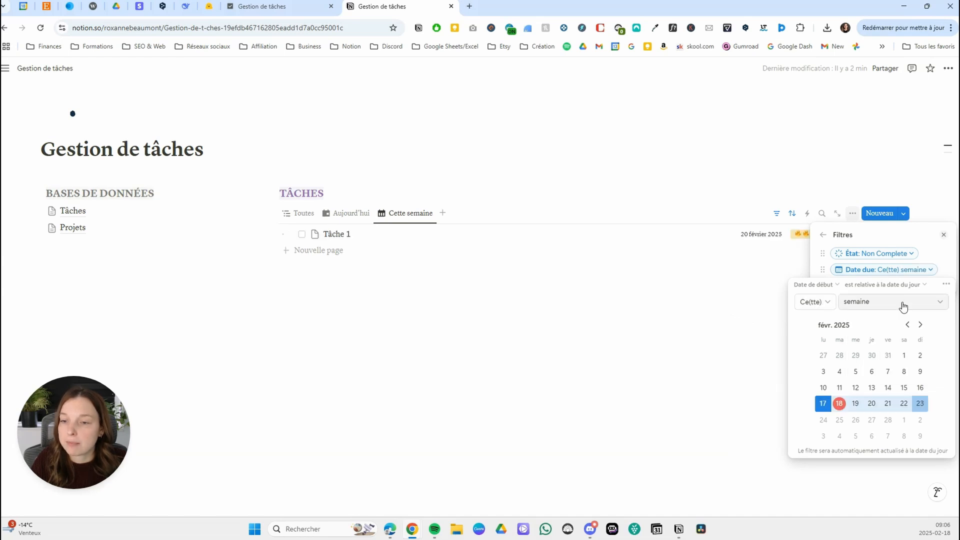
left_click(893, 233)
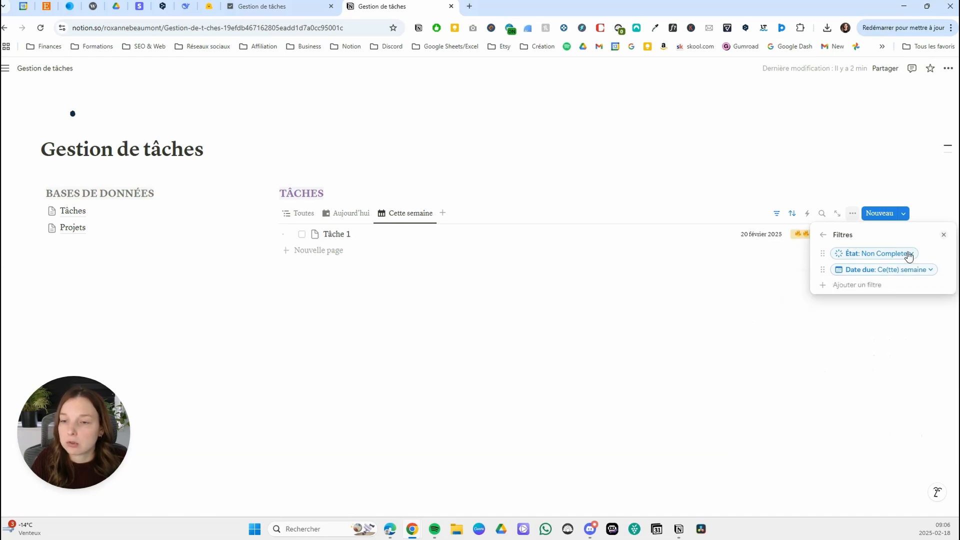
left_click(772, 291)
left_click(792, 214)
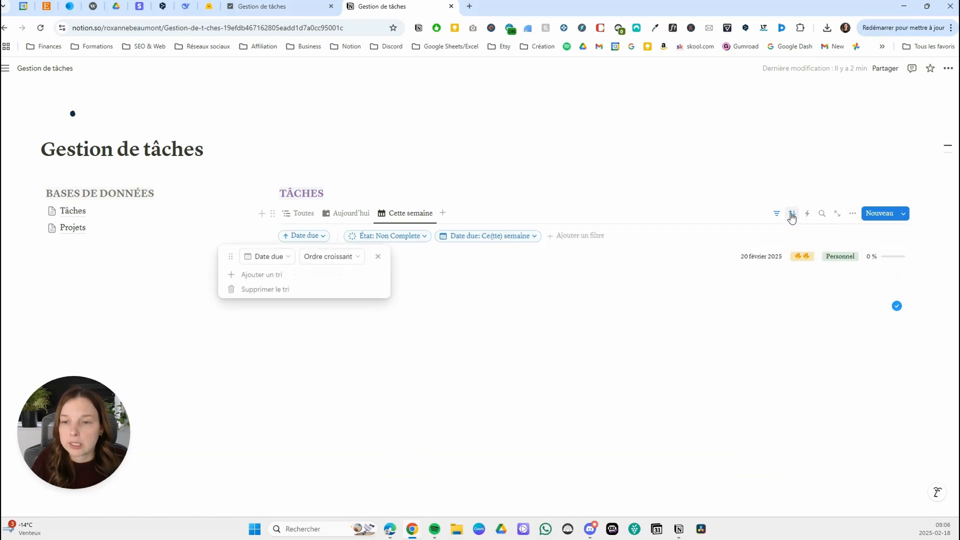
left_click(456, 290)
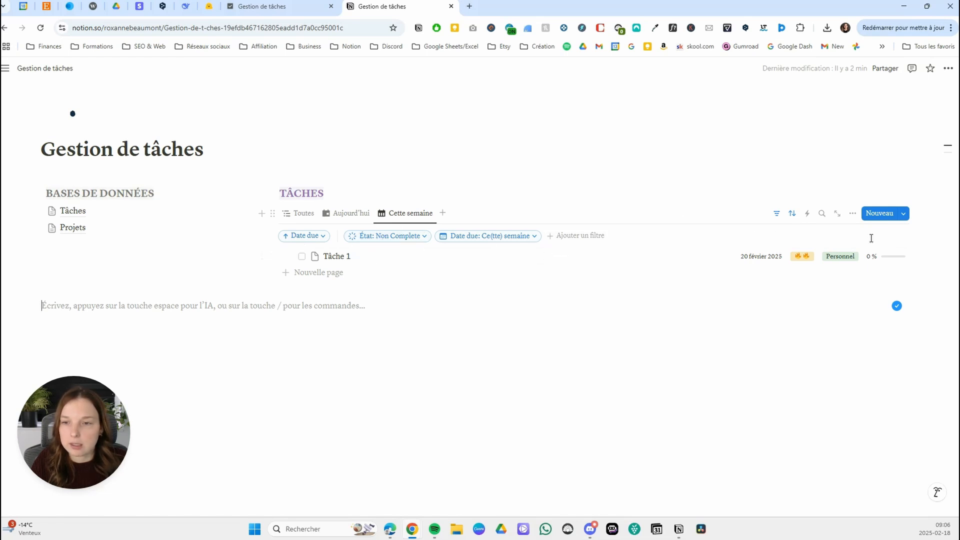
Show the Statut date property in the Cette semaine view and place it first, before État.
left_click(853, 214)
left_click(878, 305)
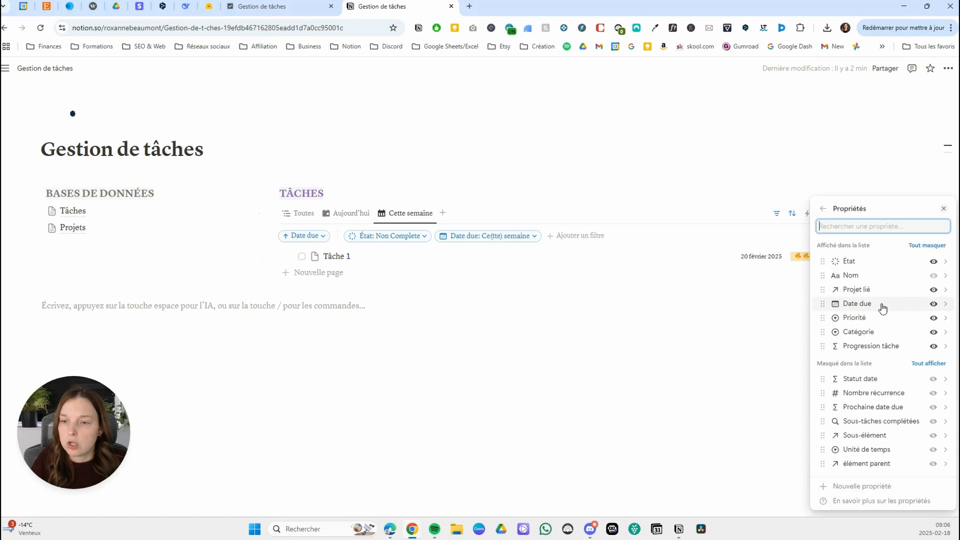
left_click(933, 383)
left_click_drag(881, 360, 869, 266)
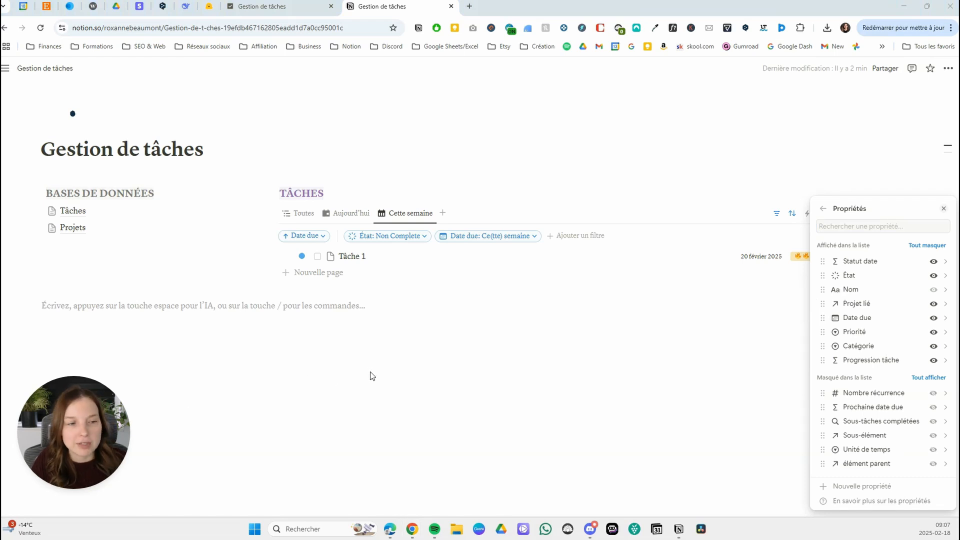
Duplicate the Cette semaine view as Récurrentes and give the copy the arrows repeat icon.
left_click(410, 213)
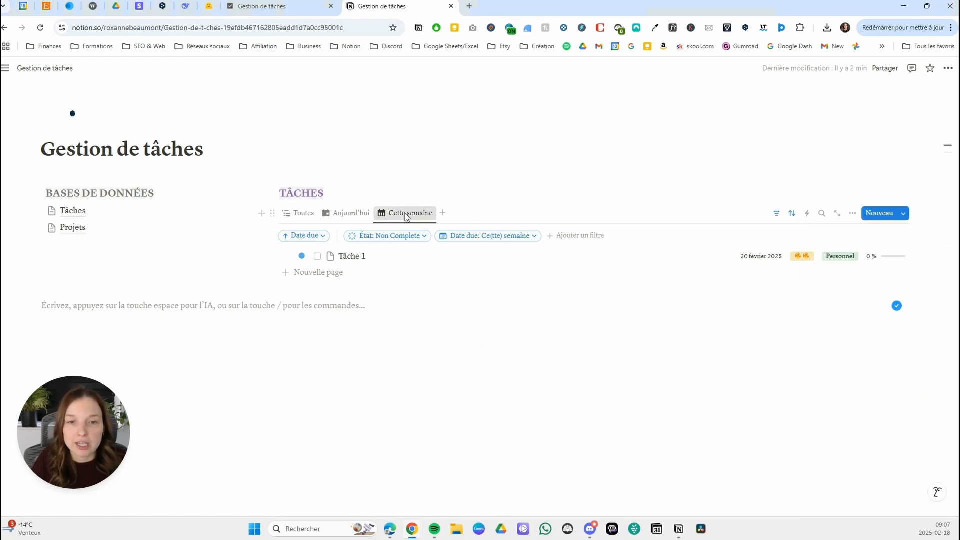
left_click(410, 213)
left_click(429, 315)
type("R")
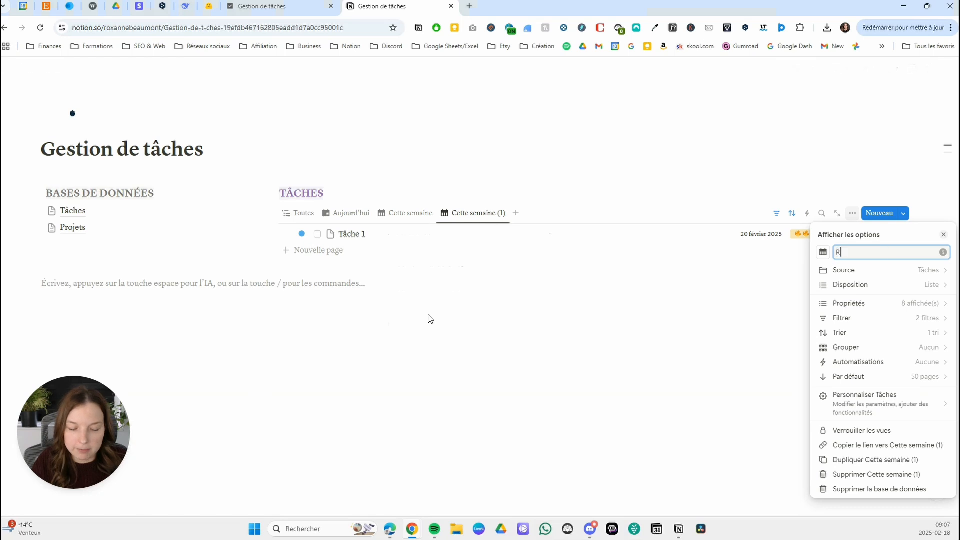
type("écurrentes")
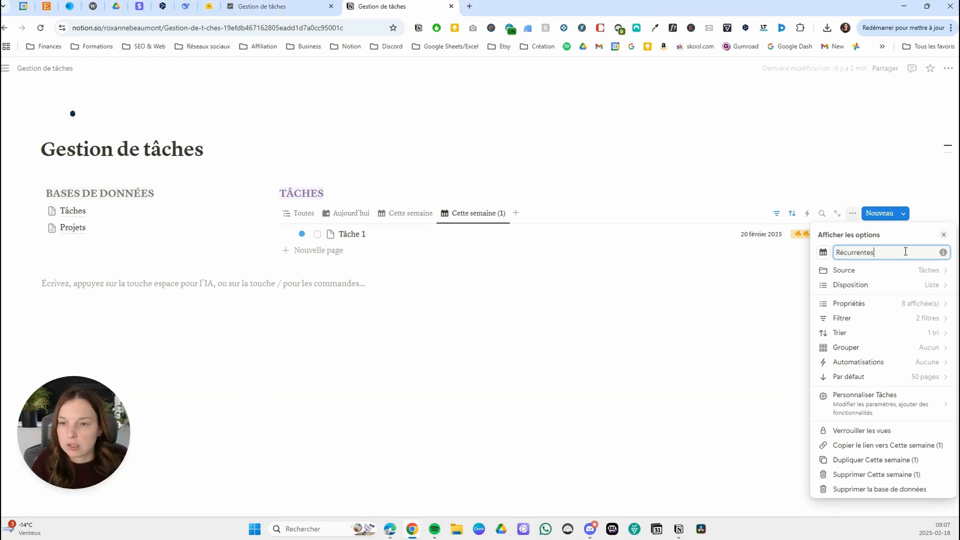
left_click(823, 252)
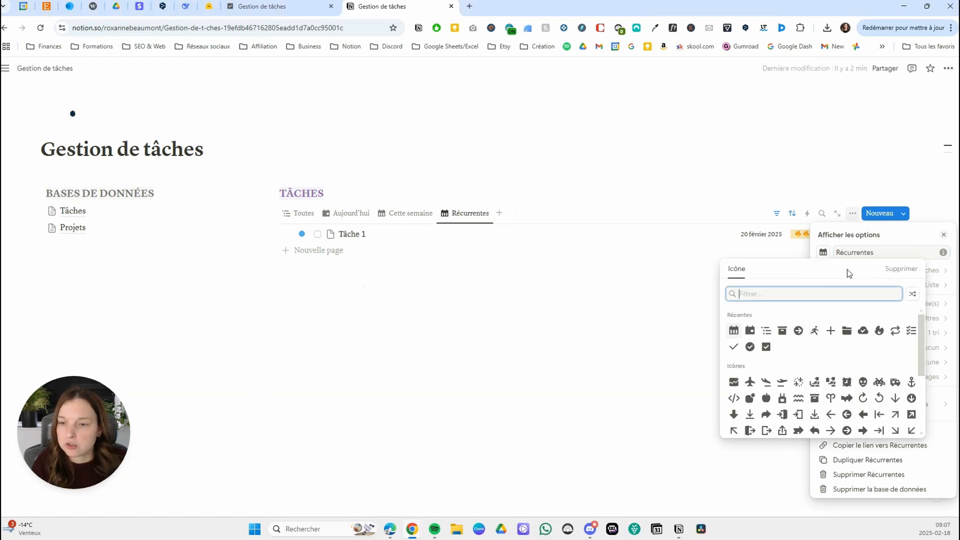
left_click(895, 332)
Remove the Date due and État filters from the Récurrentes view.
left_click(900, 317)
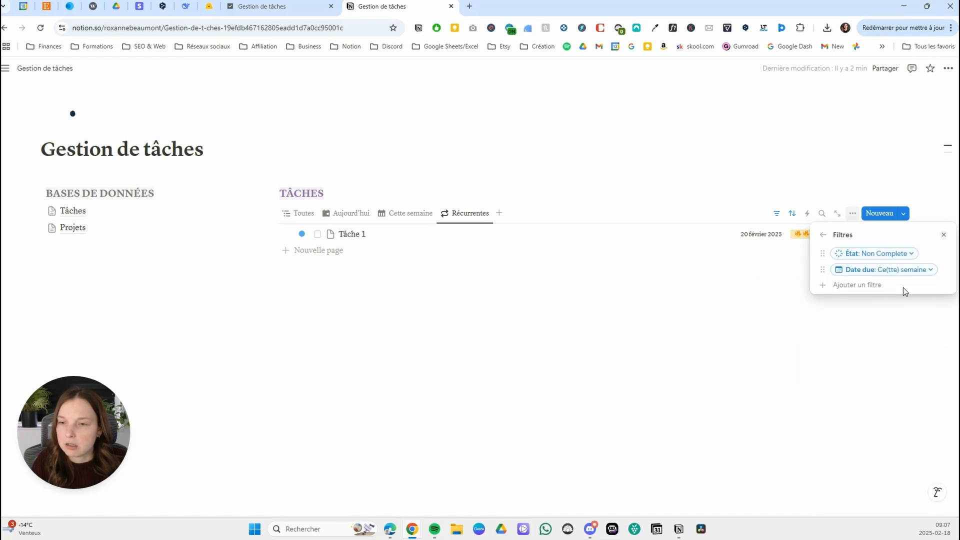
left_click(931, 275)
left_click(943, 282)
left_click(916, 291)
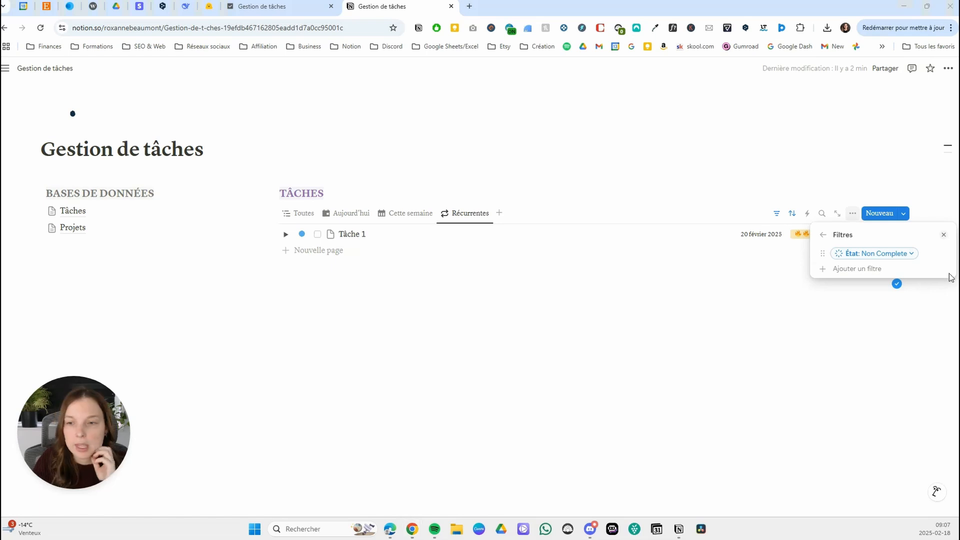
left_click(910, 255)
left_click(931, 271)
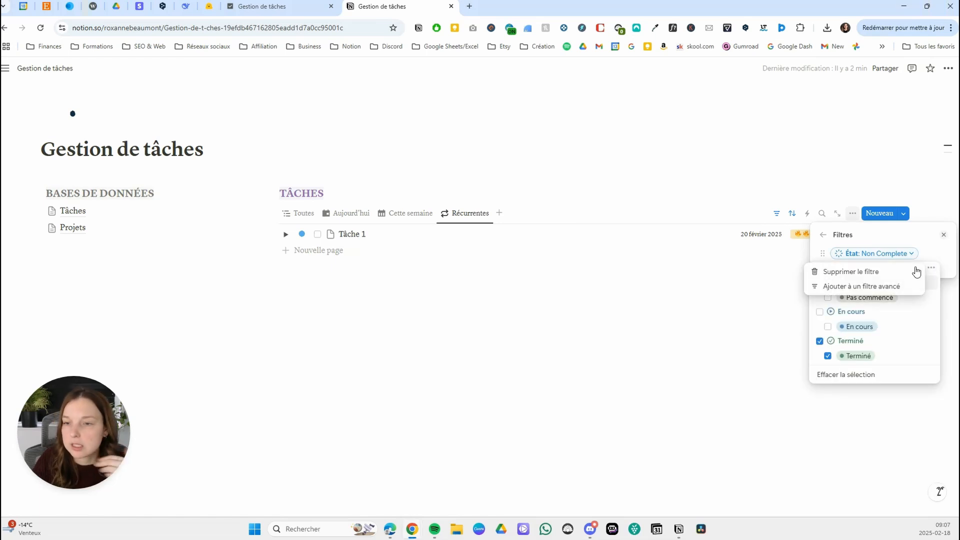
left_click(885, 274)
Add a Nombre récurrence filter to the Récurrentes view with the condition N'est pas vide.
left_click(876, 253)
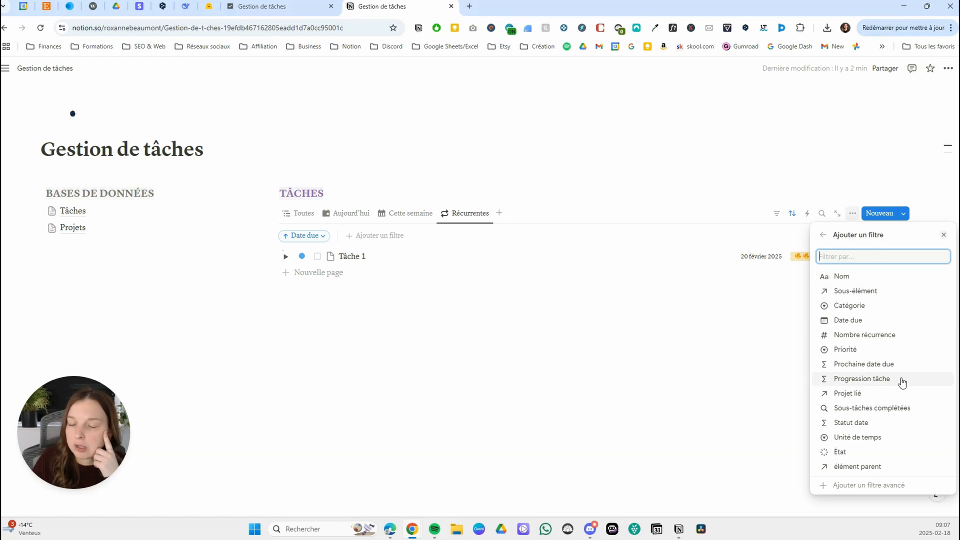
left_click(855, 335)
left_click(906, 253)
left_click(886, 269)
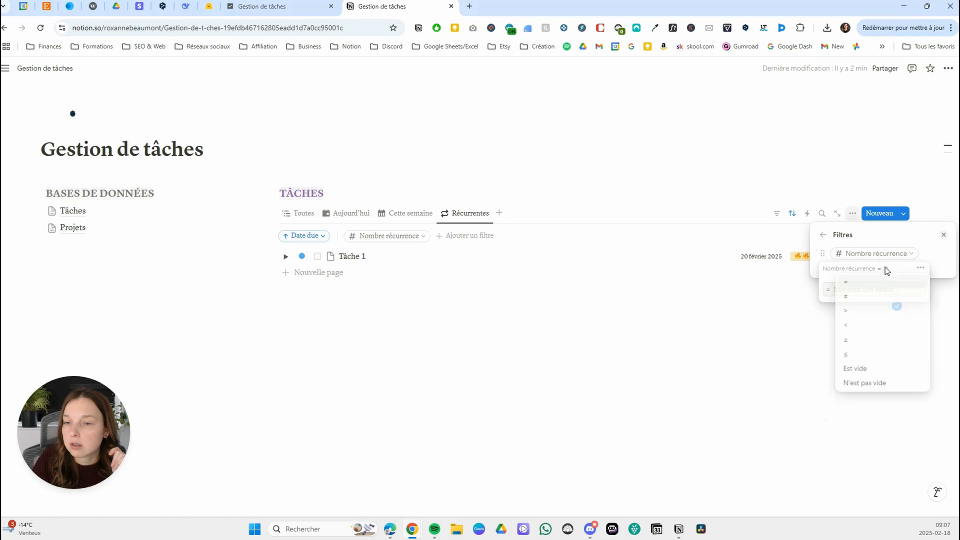
left_click(867, 383)
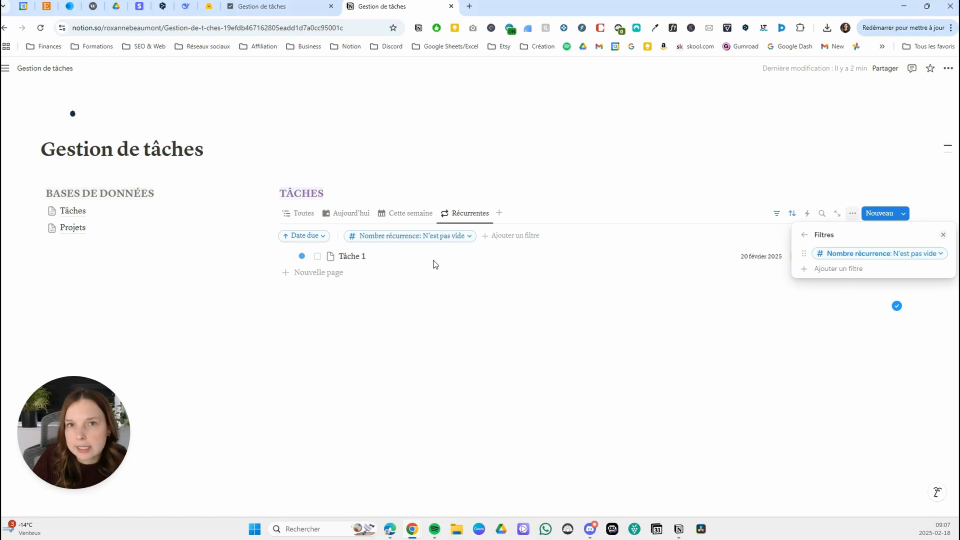
left_click(200, 326)
Review the sort settings of the Récurrentes view.
left_click(791, 216)
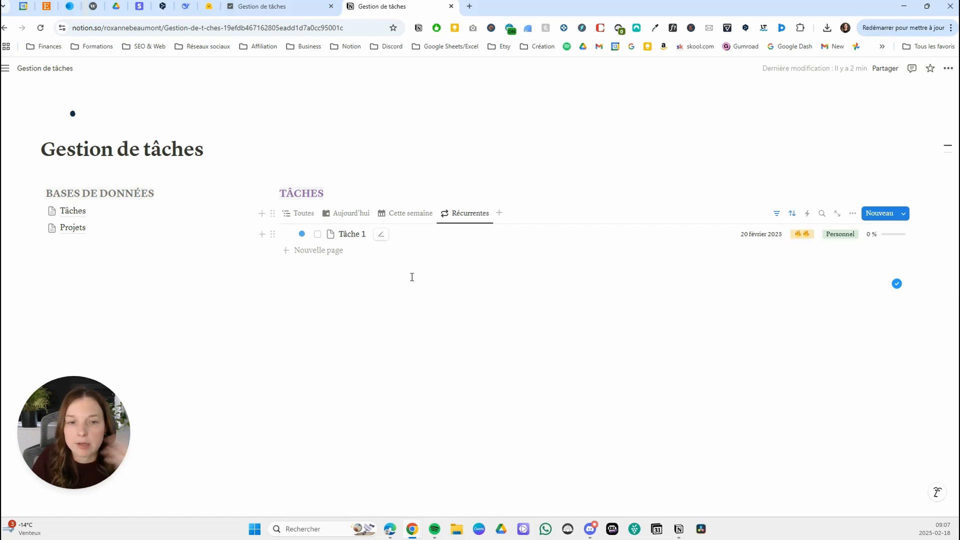
left_click(789, 218)
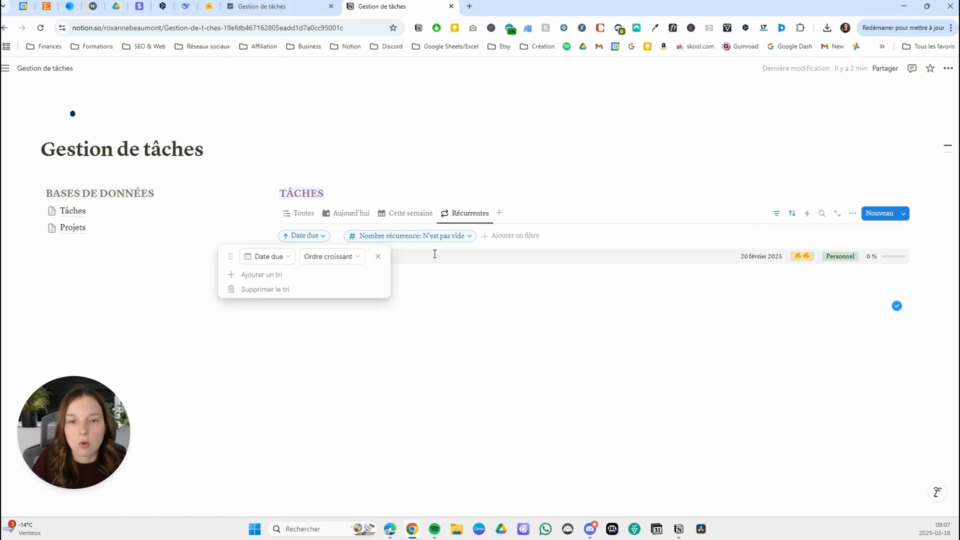
left_click(506, 340)
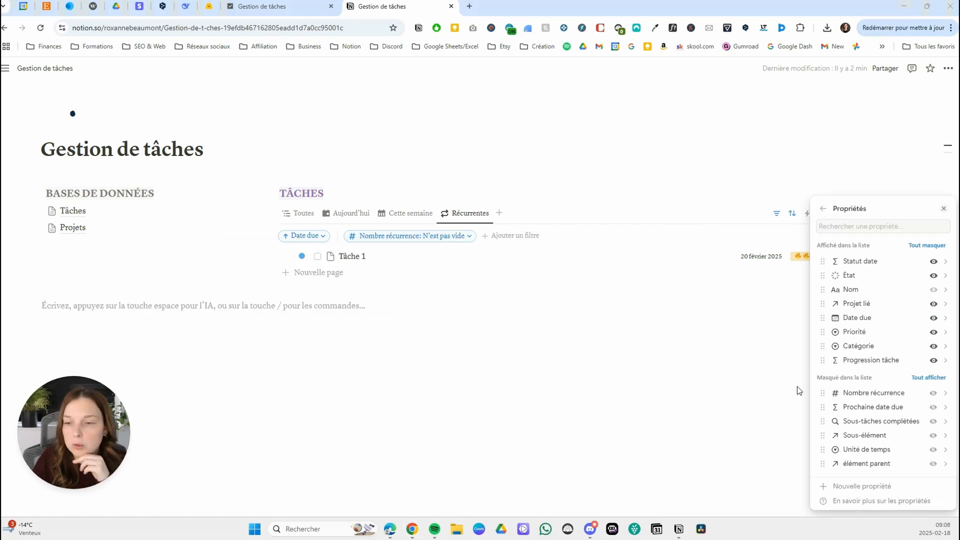
Hide the Progression tâche property in the Récurrentes view.
left_click(934, 362)
left_click(933, 360)
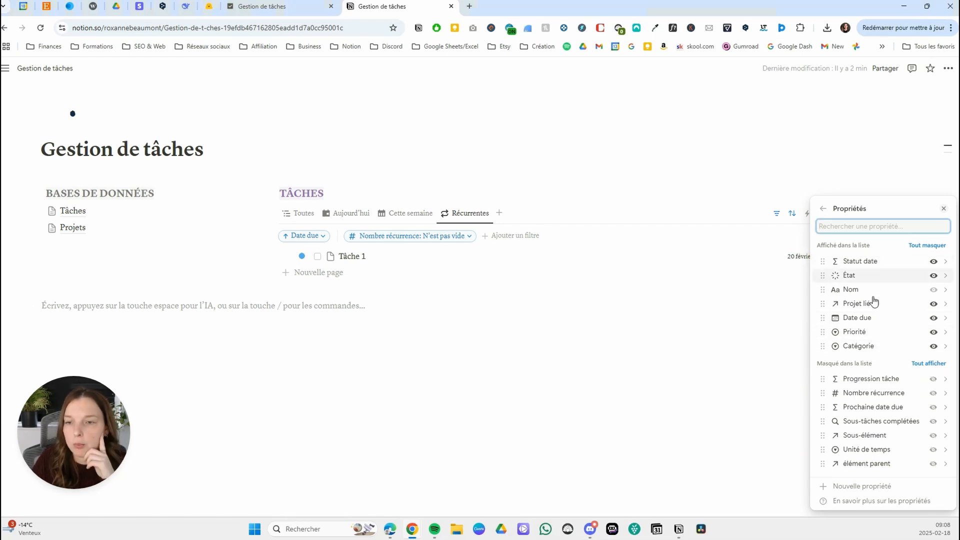
left_click(524, 362)
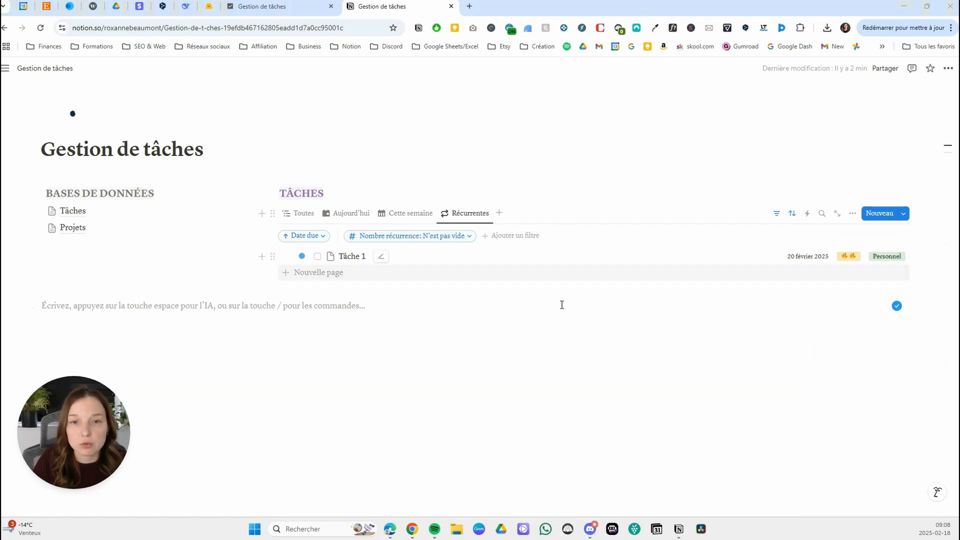
Duplicate the Récurrentes view as Par priorité and give the copy the flame icon.
left_click(471, 214)
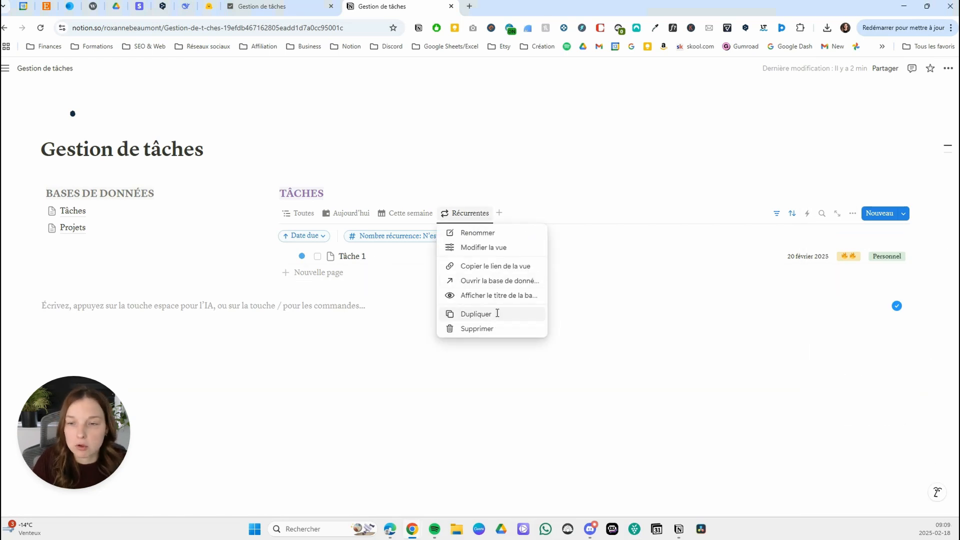
left_click(498, 313)
type("Par priorité")
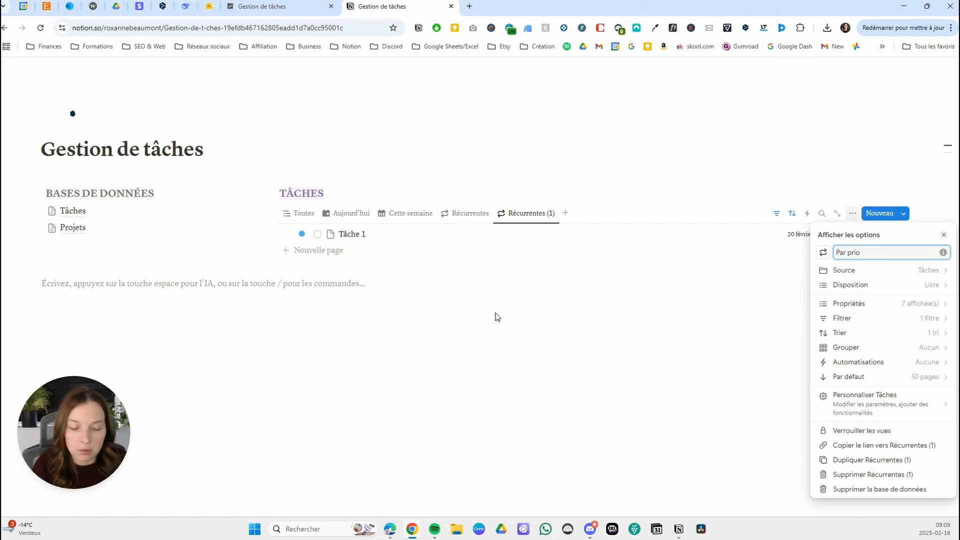
left_click(823, 252)
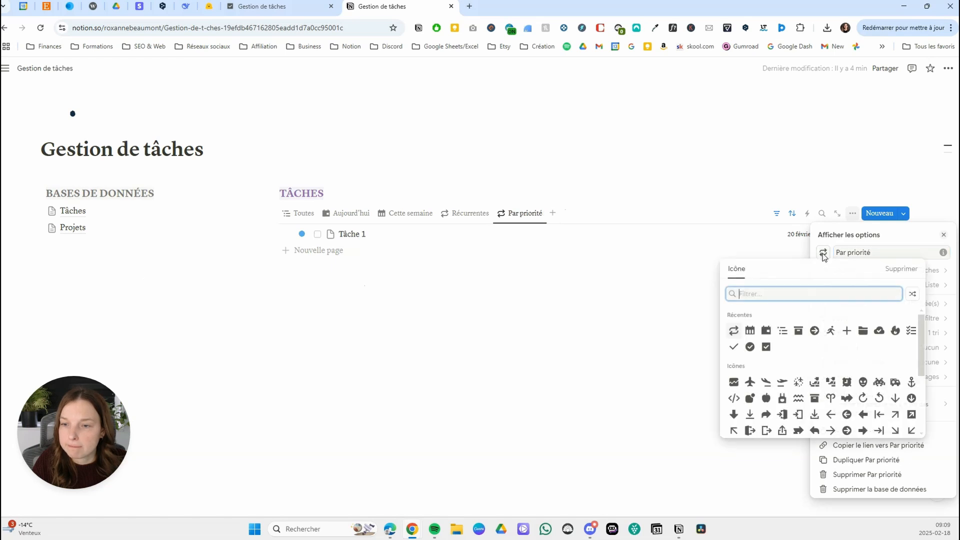
left_click(895, 330)
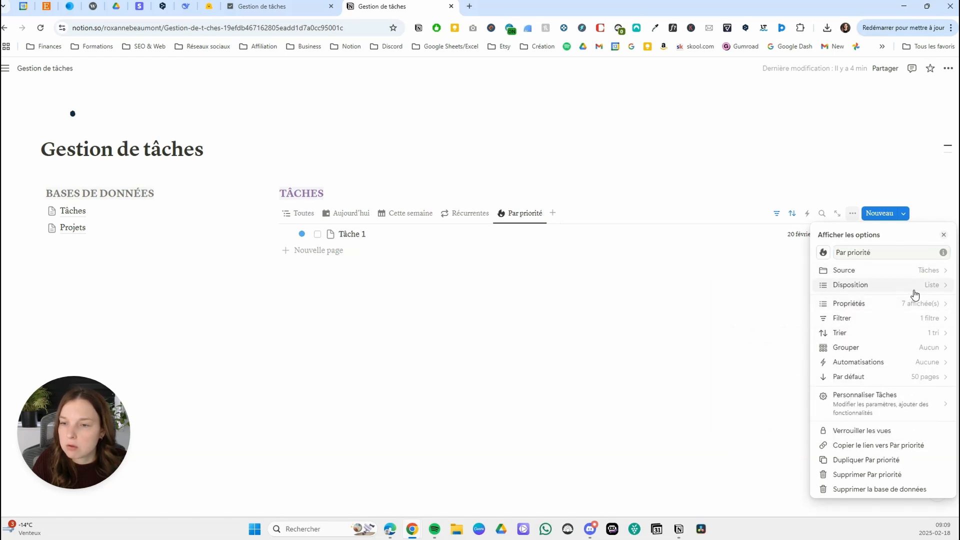
Switch the Par priorité view to a Kanban layout grouped by Priorité, with coloured columns.
left_click(870, 286)
left_click(870, 271)
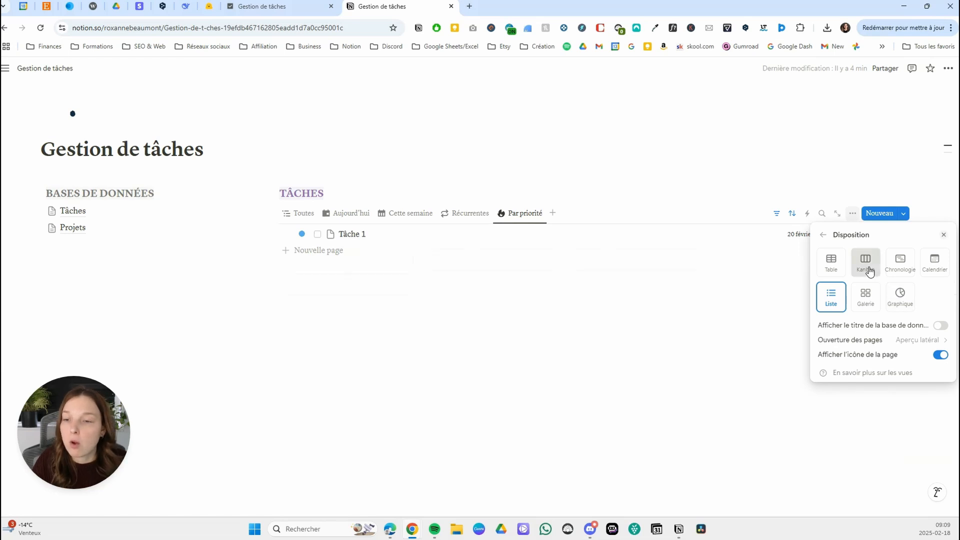
left_click(929, 388)
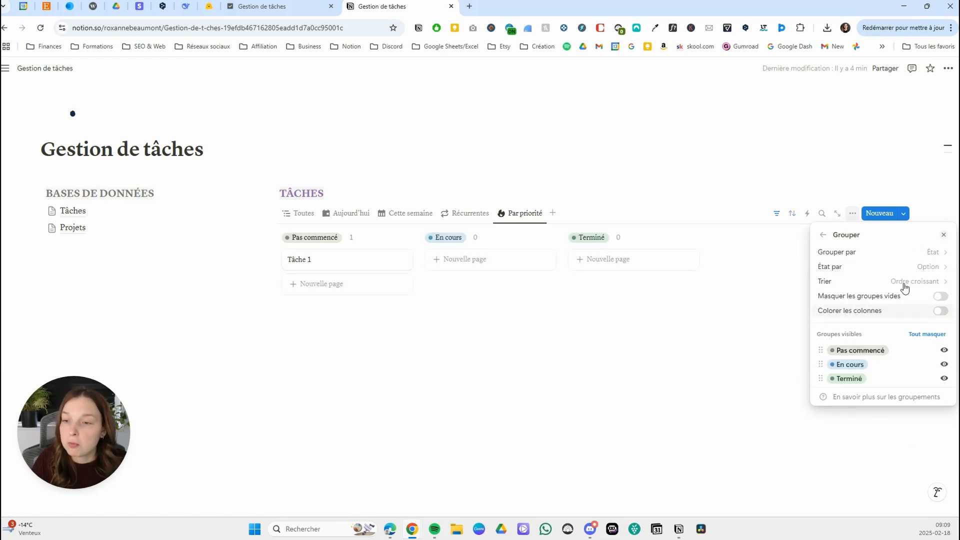
left_click(926, 253)
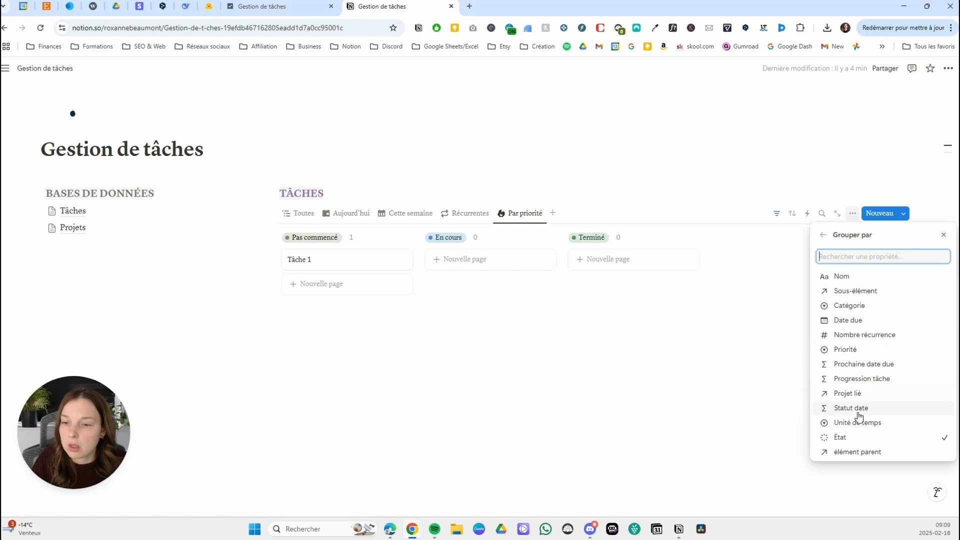
left_click(865, 350)
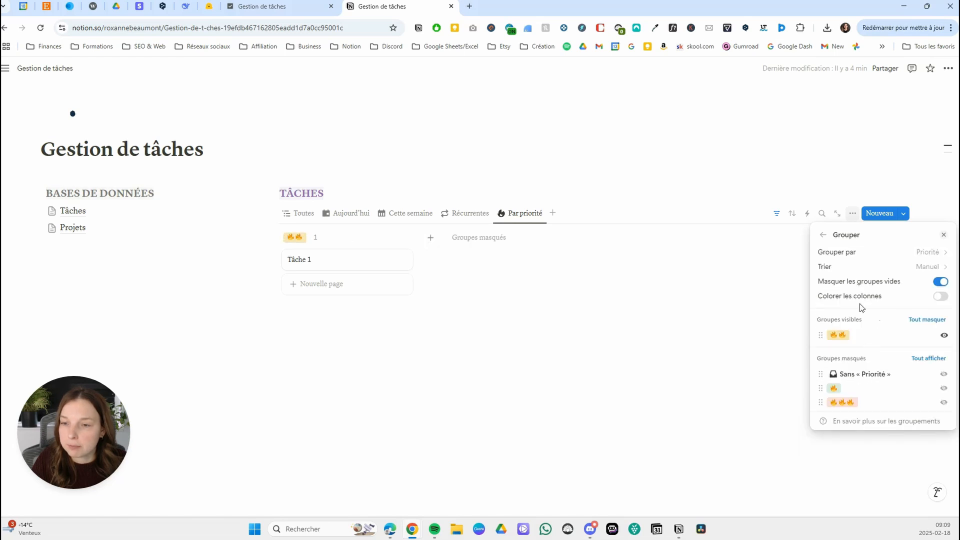
left_click(940, 297)
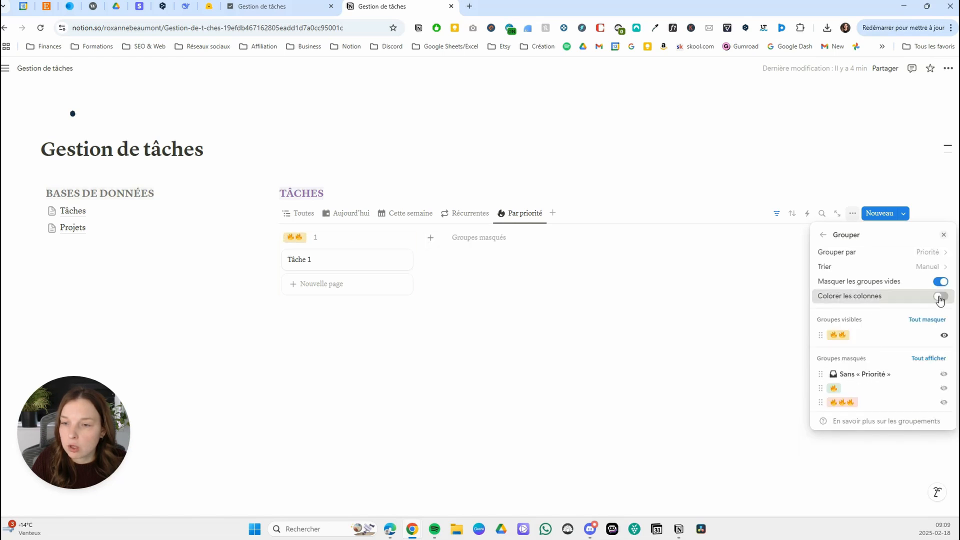
Show the three-flame and one-flame priority groups in the Par priorité board, keeping Sans « Priorité » hidden.
left_click(943, 376)
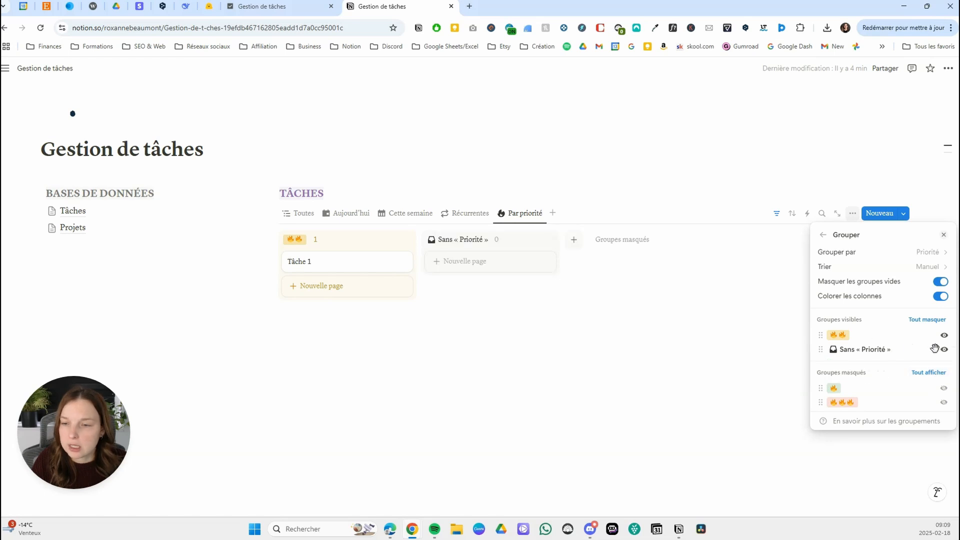
left_click(944, 349)
left_click_drag(844, 403, 848, 324)
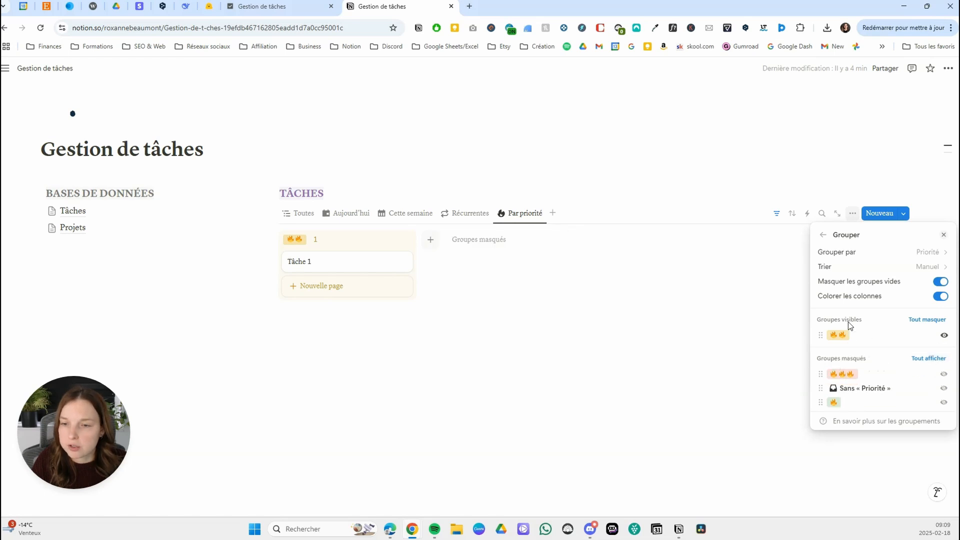
left_click(944, 374)
left_click(943, 402)
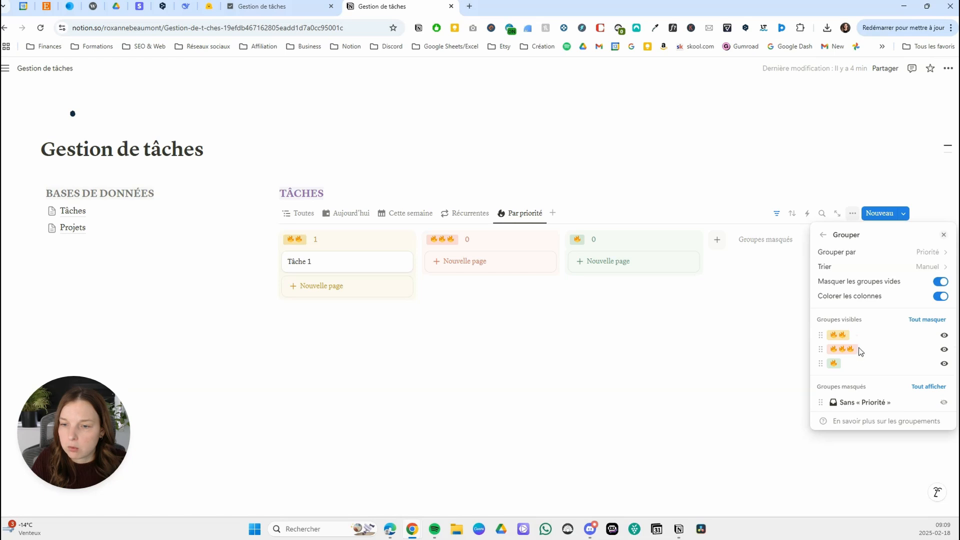
Move the three-flame group ahead of the two-flame group in the Par priorité board and set the card size to Petite.
left_click_drag(860, 352, 845, 335)
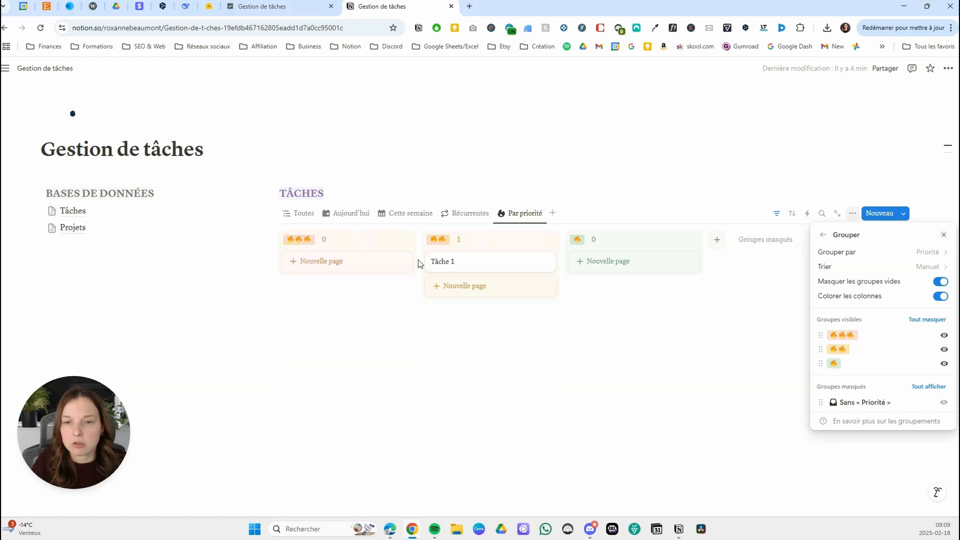
left_click(823, 234)
left_click(888, 283)
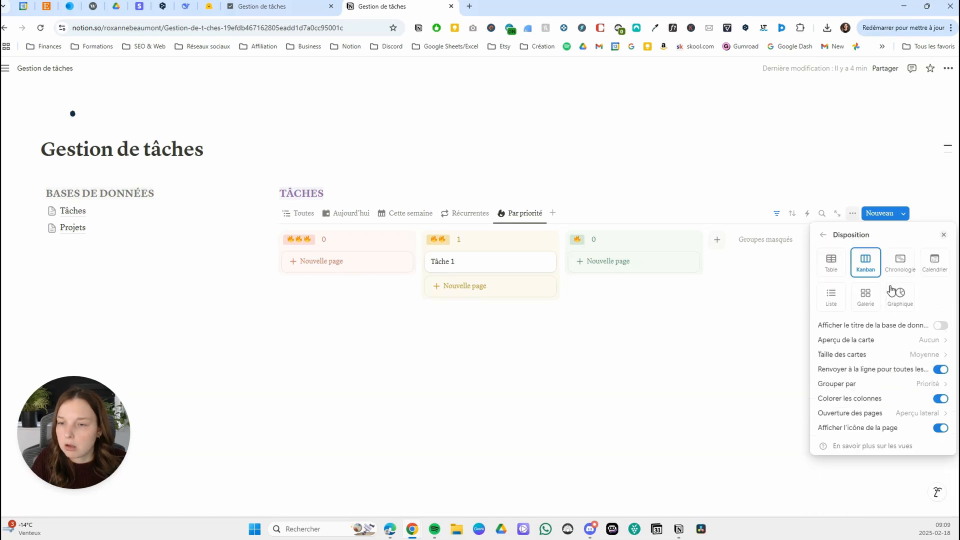
left_click(895, 356)
left_click(883, 371)
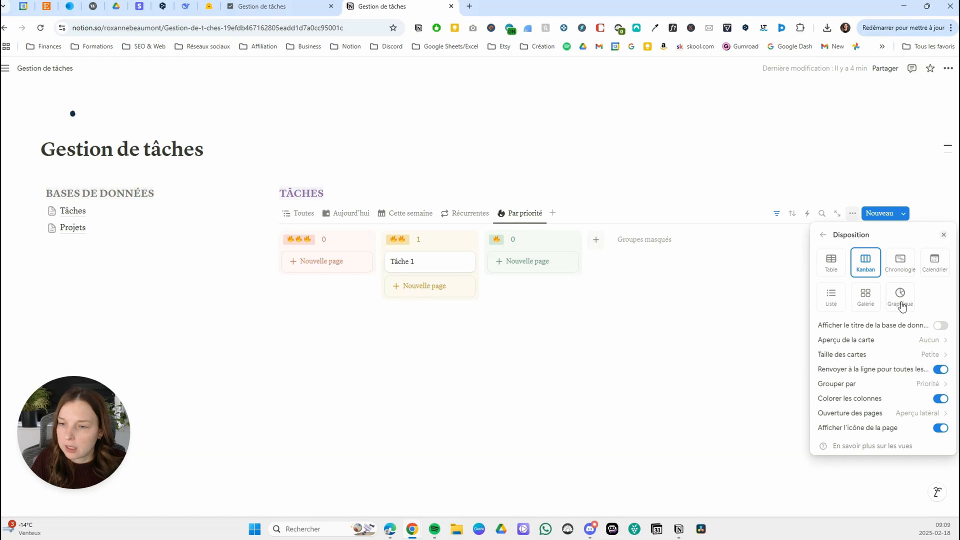
Show the Date due, Sous-élément and Progression tâche properties on the Par priorité cards.
left_click(823, 235)
left_click(883, 307)
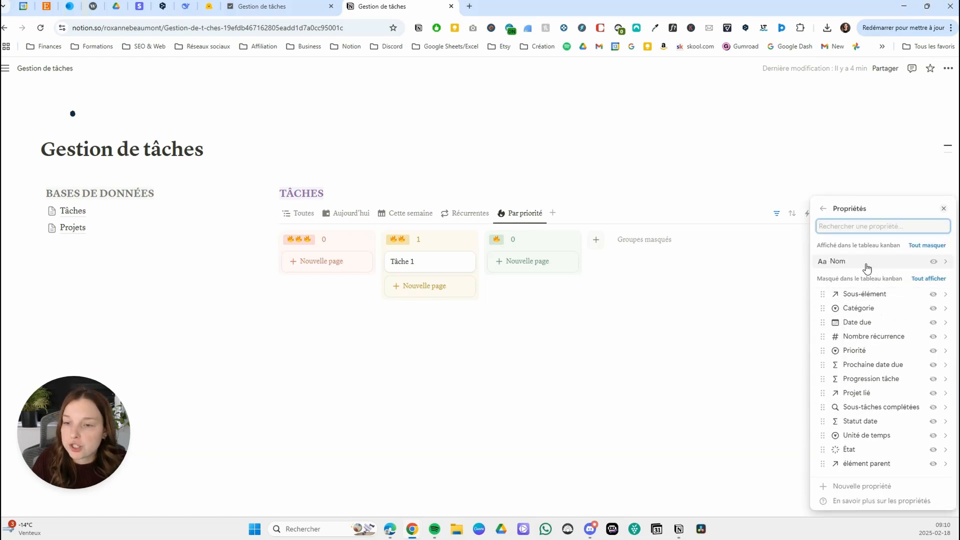
left_click(933, 322)
left_click(932, 309)
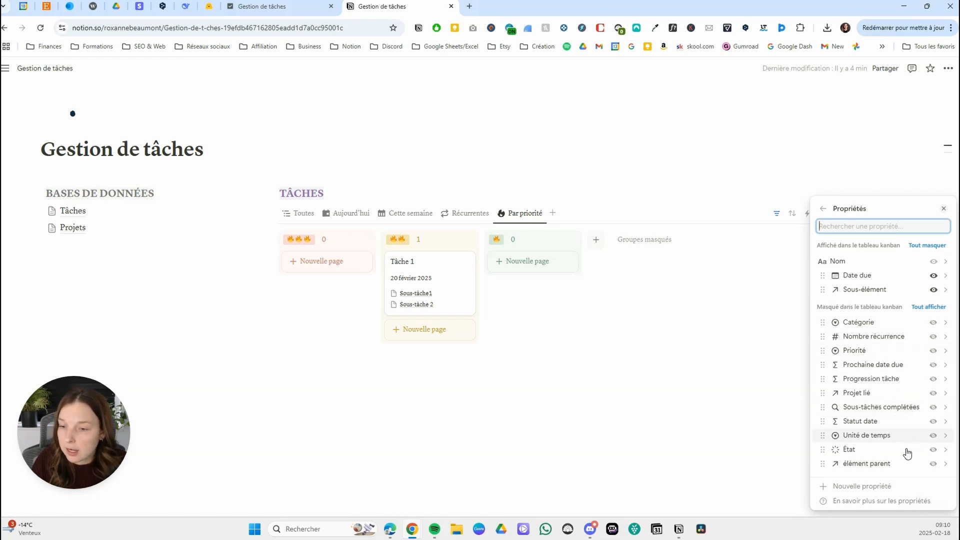
left_click(934, 380)
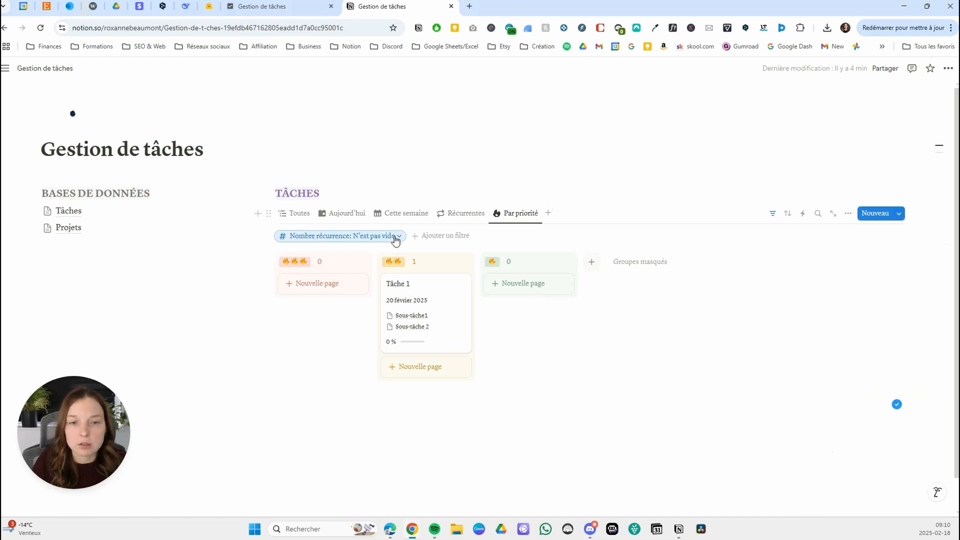
Delete the Nombre récurrence filter from the Par priorité view.
left_click(394, 237)
left_click(386, 251)
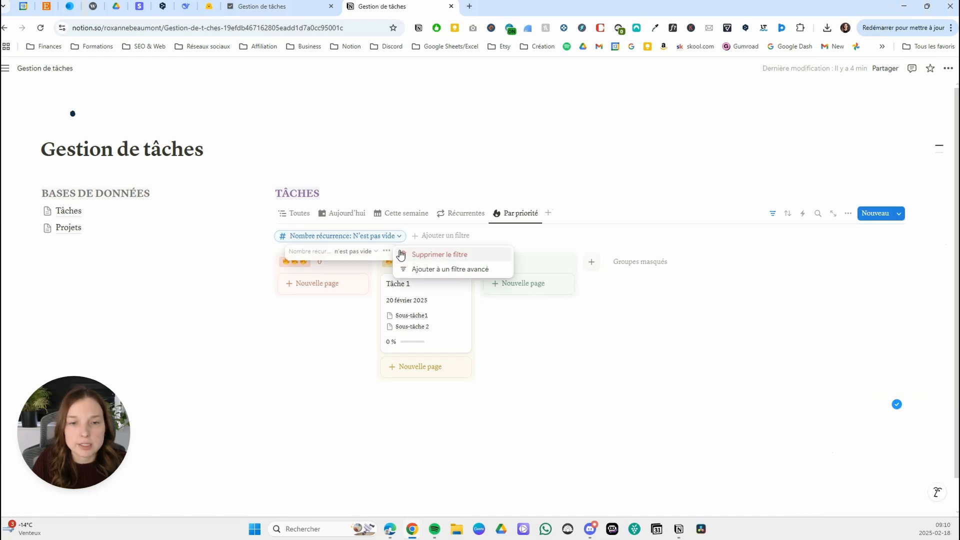
left_click(426, 253)
Add a filter to the Par priorité view so that État n'est pas Terminé.
left_click(325, 237)
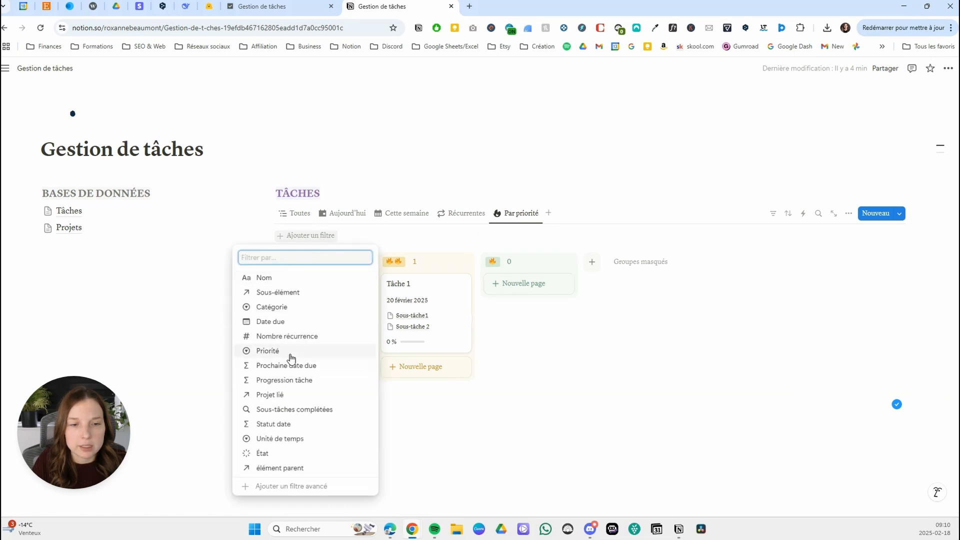
left_click(283, 455)
left_click(247, 251)
left_click(245, 279)
left_click(283, 324)
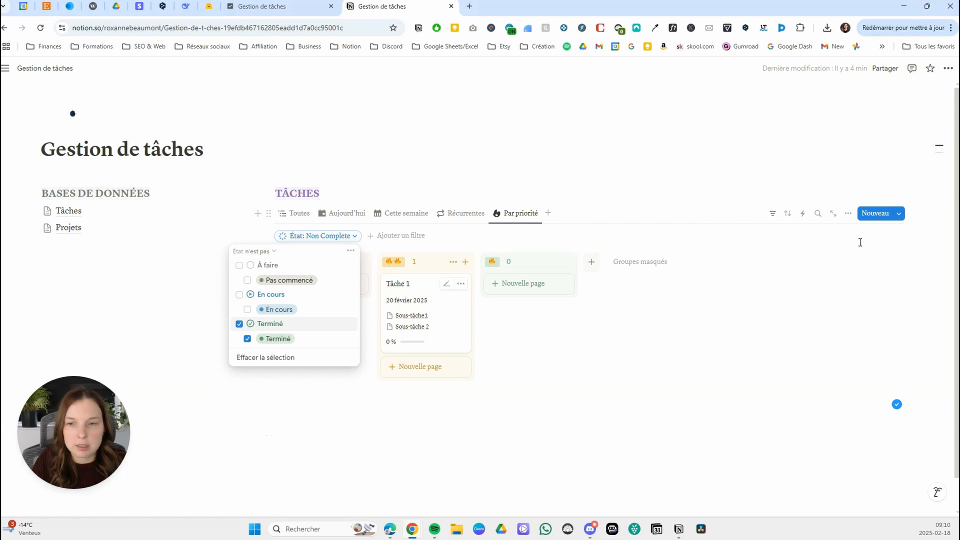
key("Escape")
Sort the Par priorité view by Date due in ascending order.
left_click(788, 213)
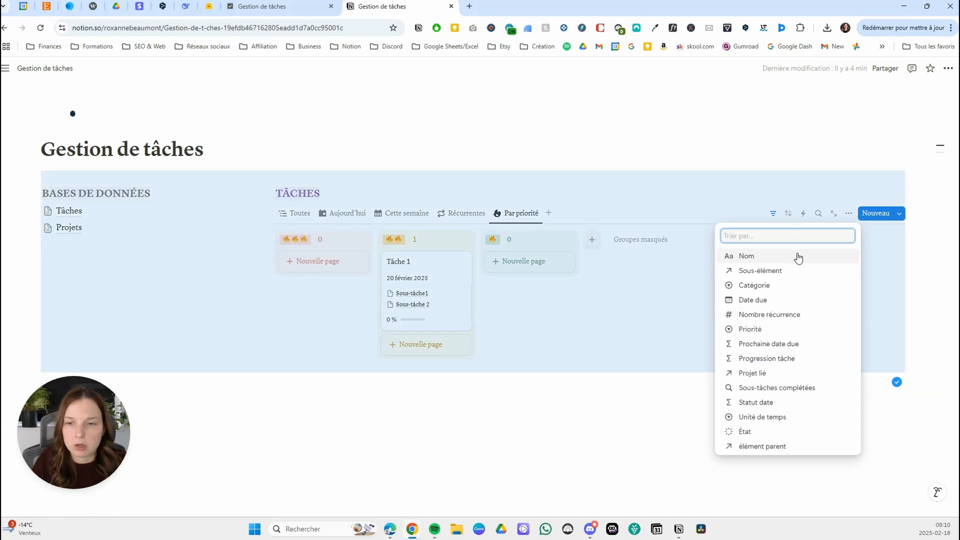
left_click(635, 187)
left_click(634, 189)
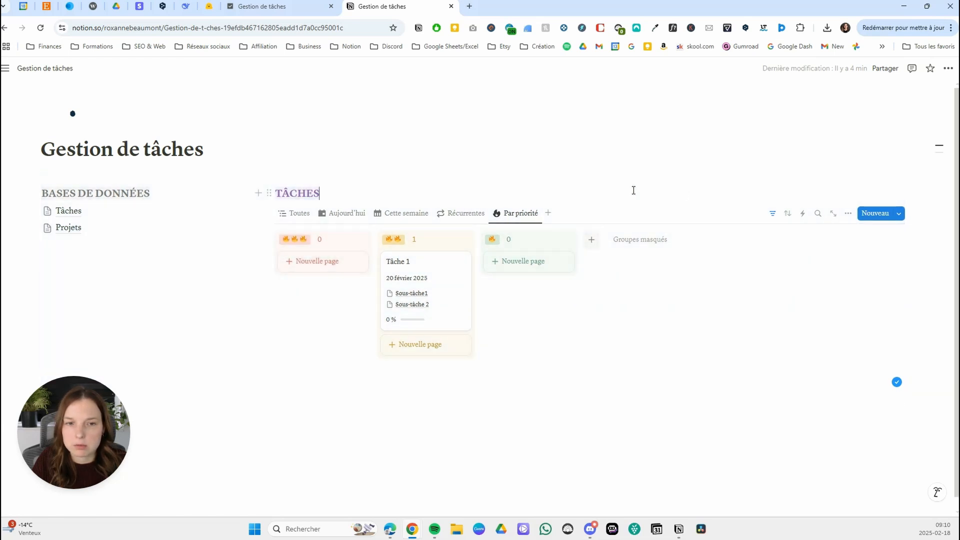
left_click(788, 214)
left_click(767, 300)
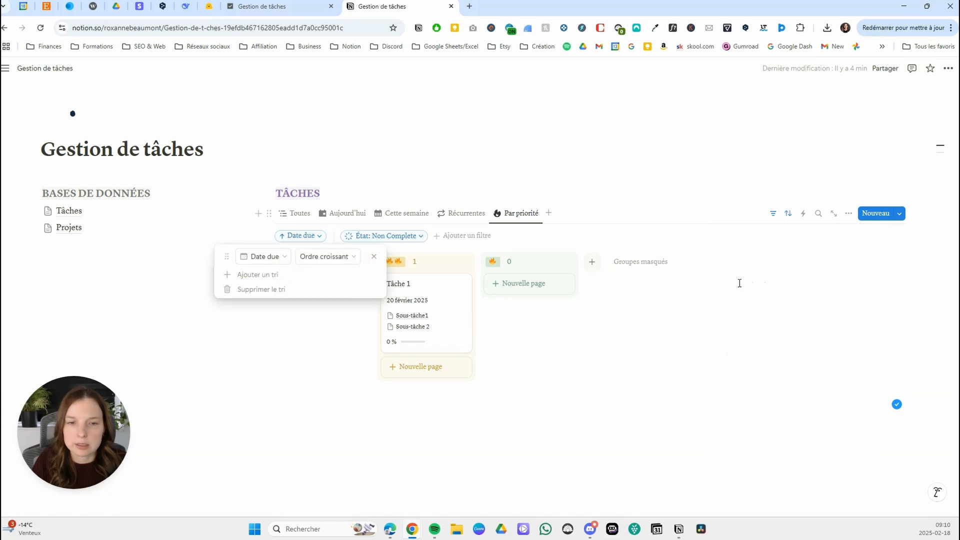
left_click(550, 184)
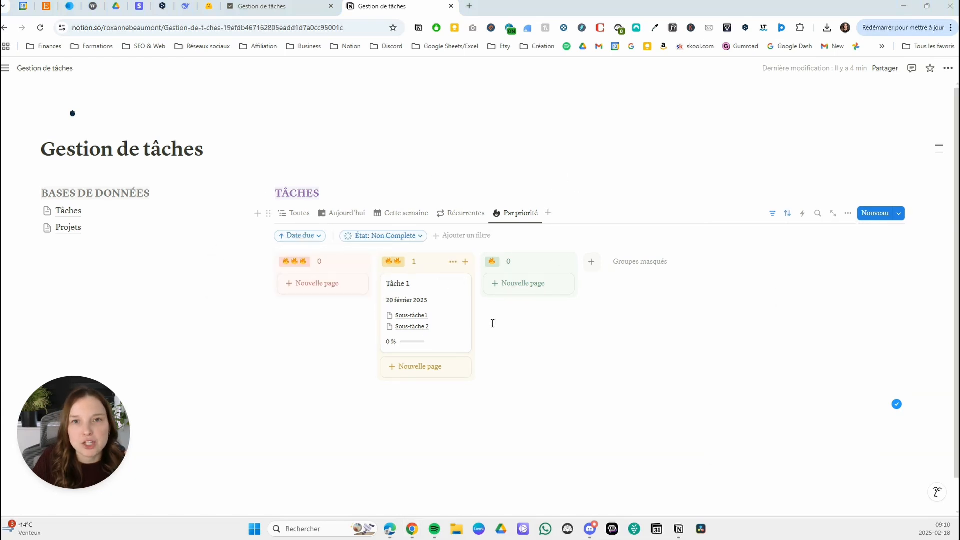
Duplicate the Par priorité view as Par projet and give the copy the folder icon.
left_click(519, 213)
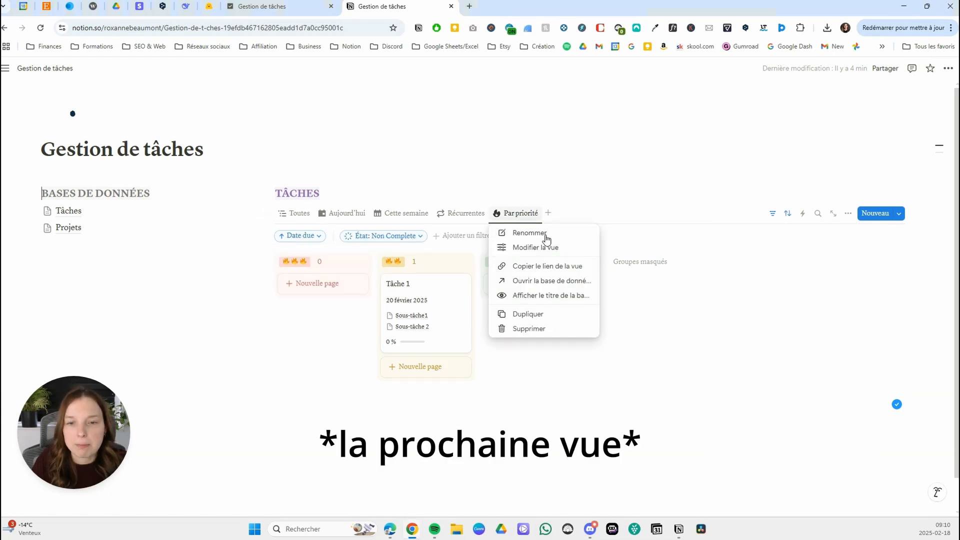
left_click(538, 313)
type("Par projet")
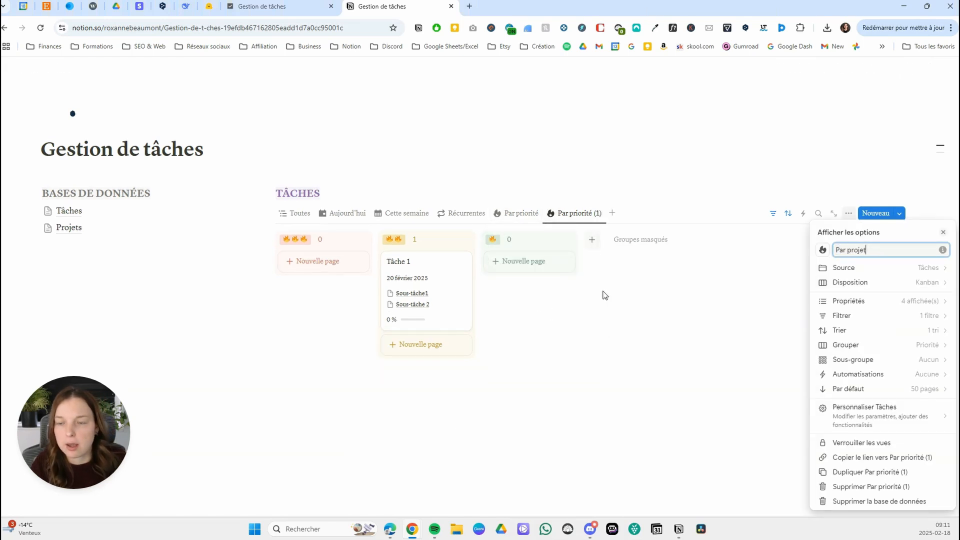
left_click(823, 250)
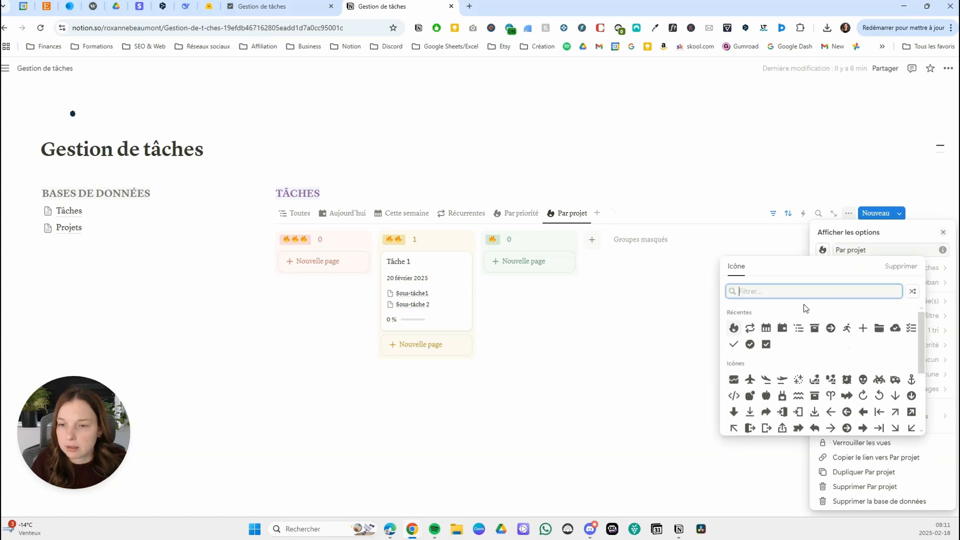
left_click(879, 328)
Group the Par projet board by Projet lié and turn off column colouring.
left_click(879, 346)
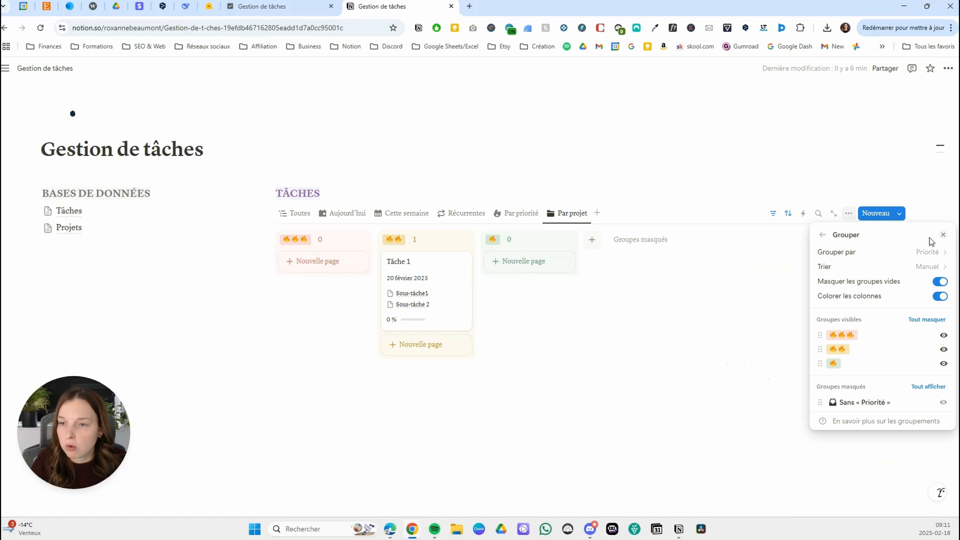
left_click(918, 252)
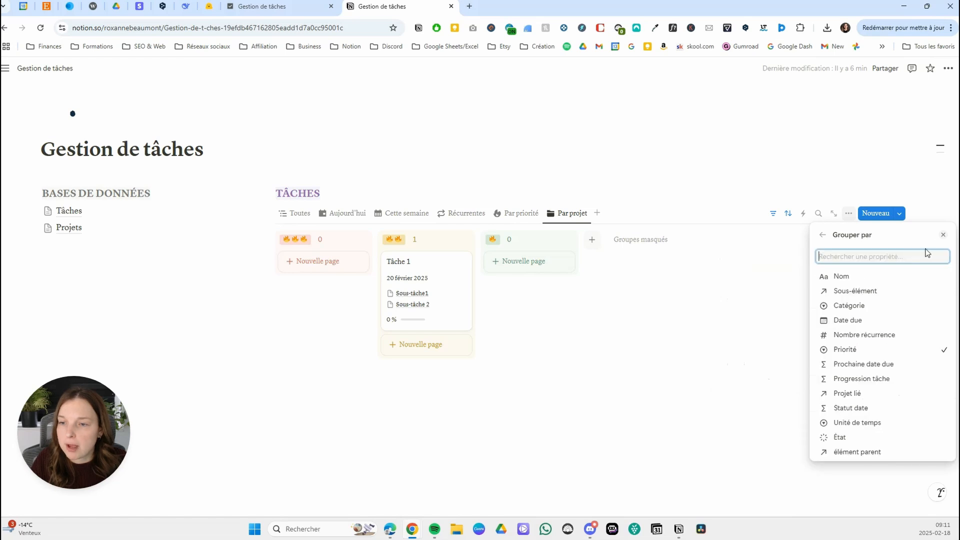
left_click(863, 395)
left_click(940, 297)
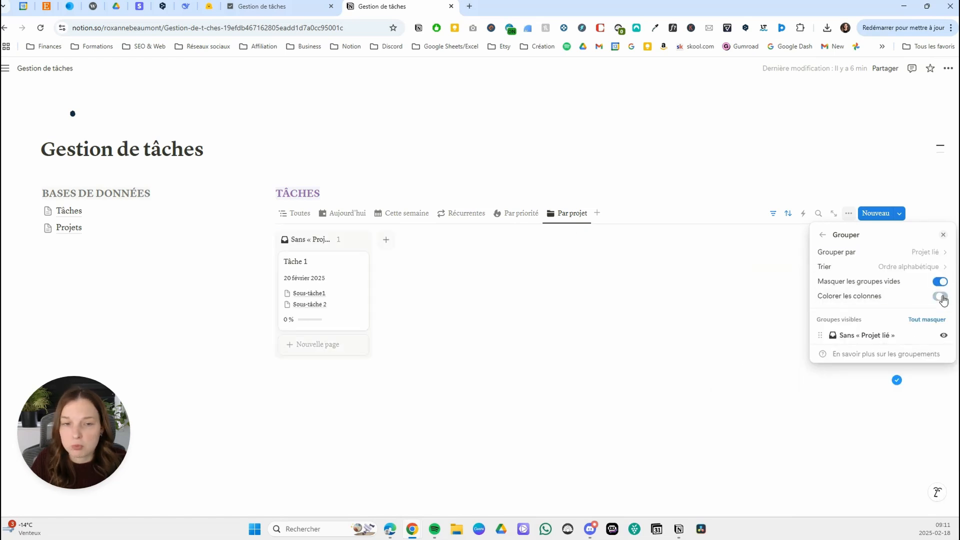
left_click(940, 297)
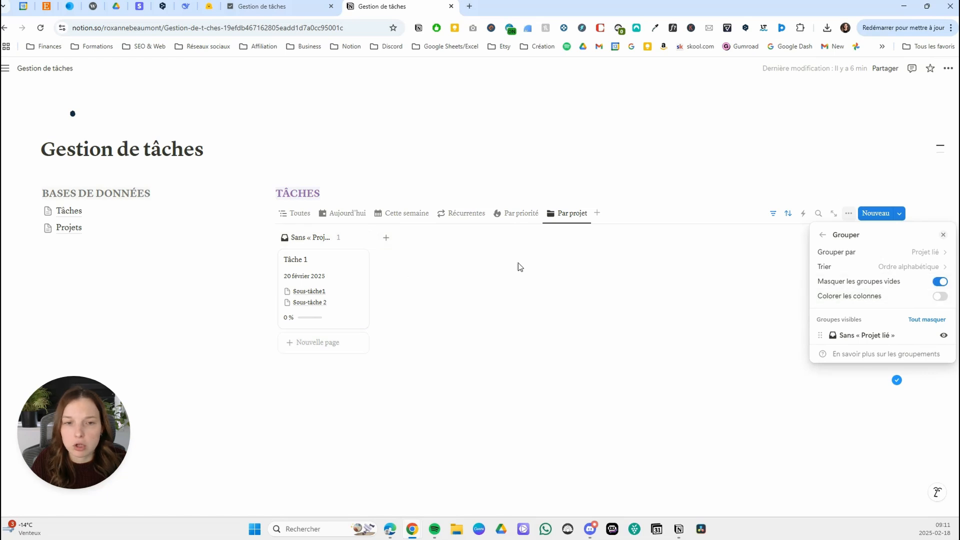
left_click(820, 235)
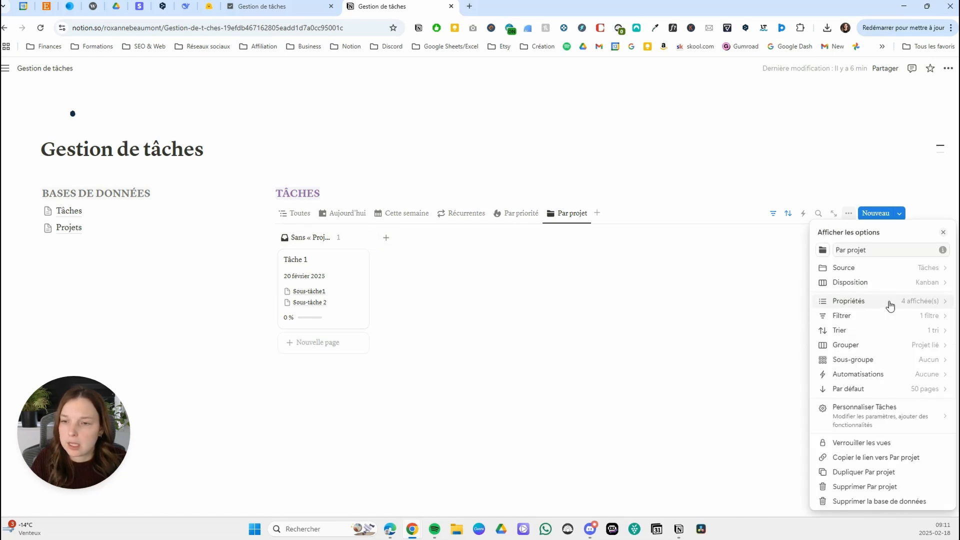
left_click(890, 303)
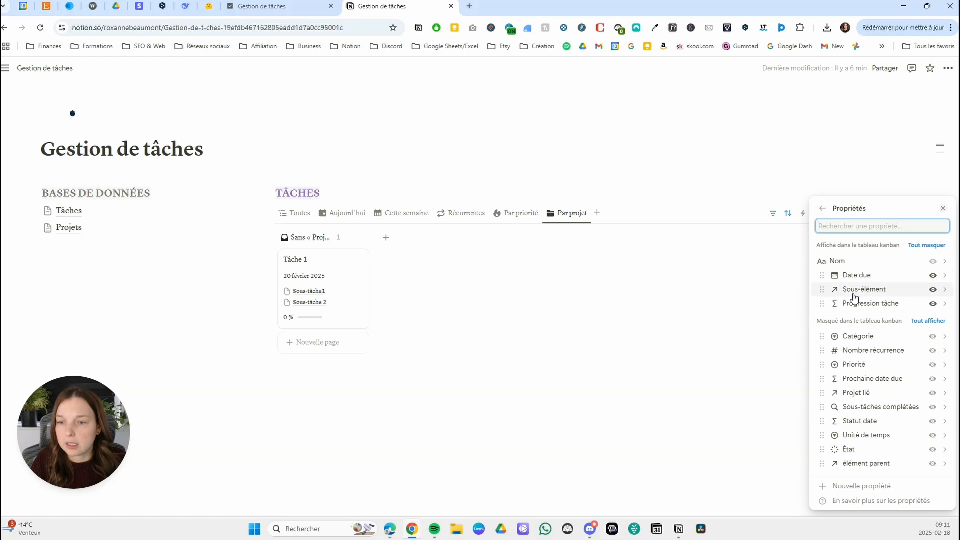
left_click(823, 208)
left_click(879, 317)
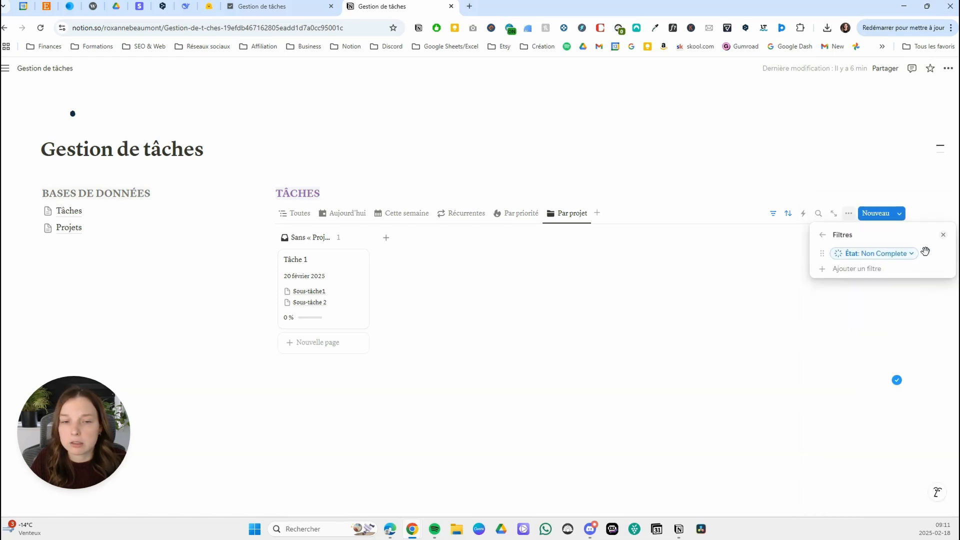
left_click(573, 314)
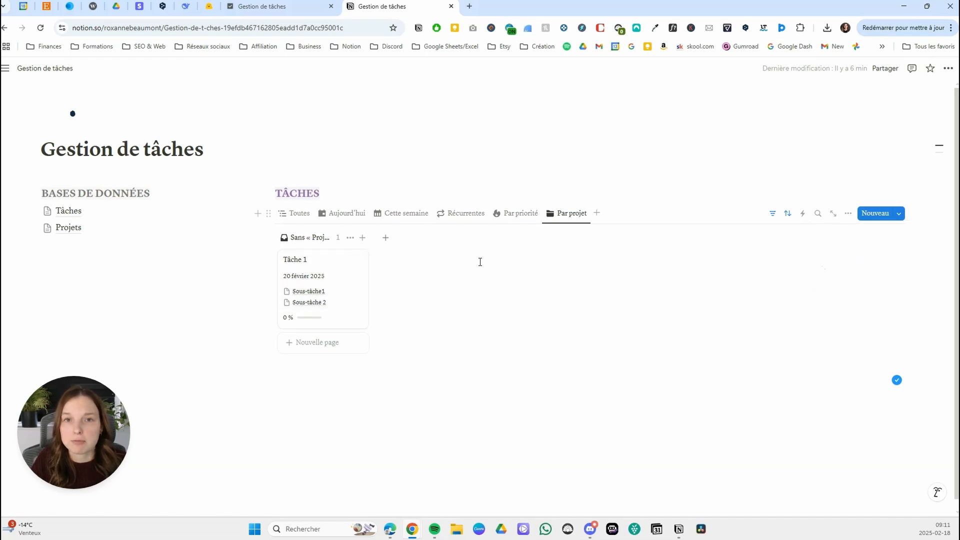
Link Tâche 1 to a new Projet 1 page through its Projet lié property.
left_click(343, 275)
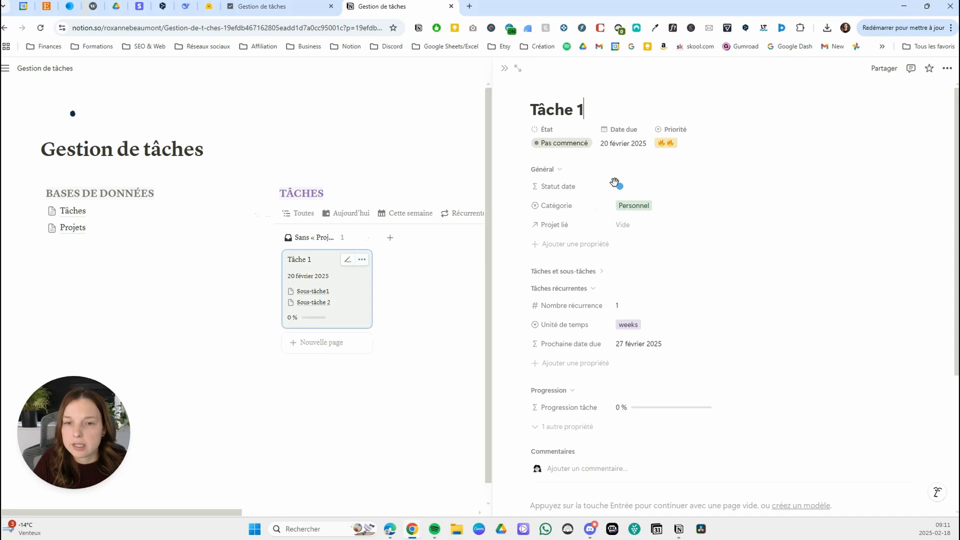
left_click(638, 226)
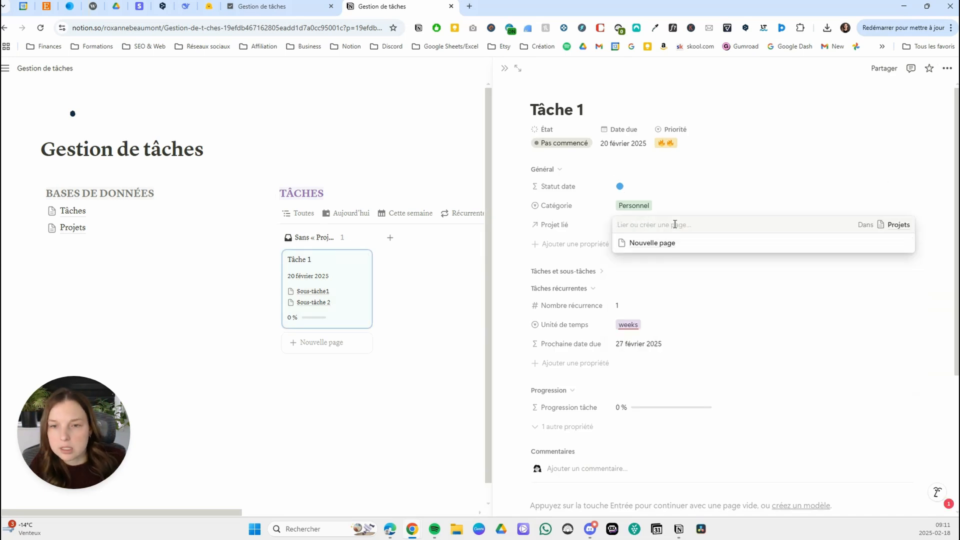
type("Projet 1")
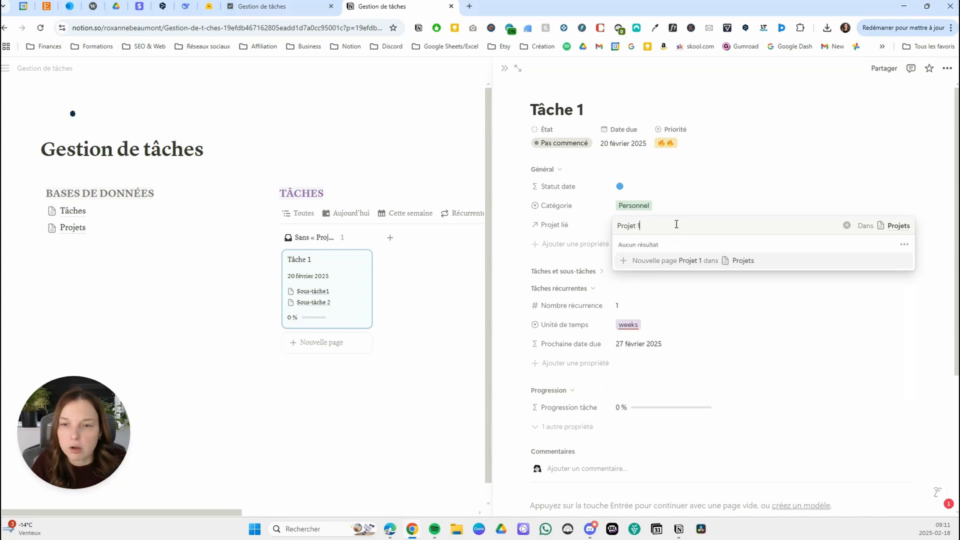
key("Return")
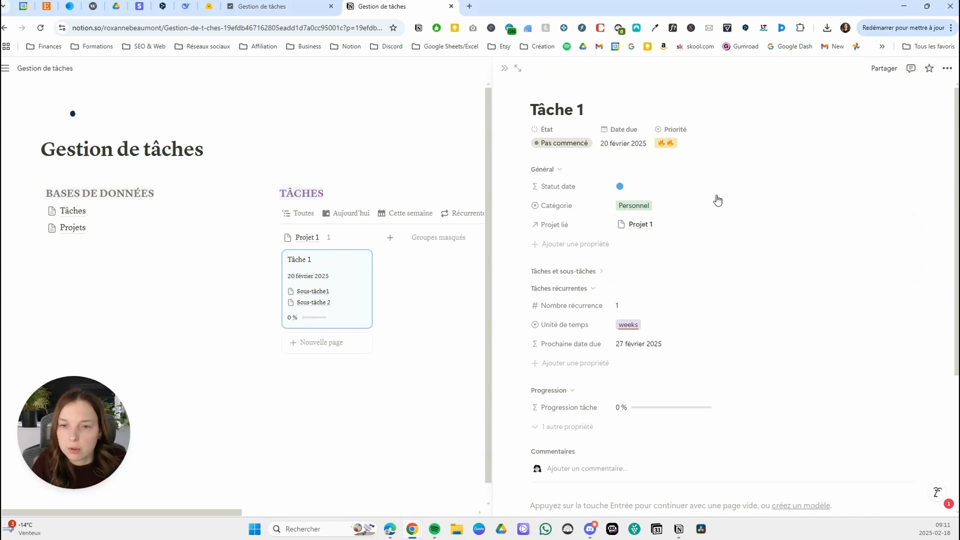
left_click(505, 68)
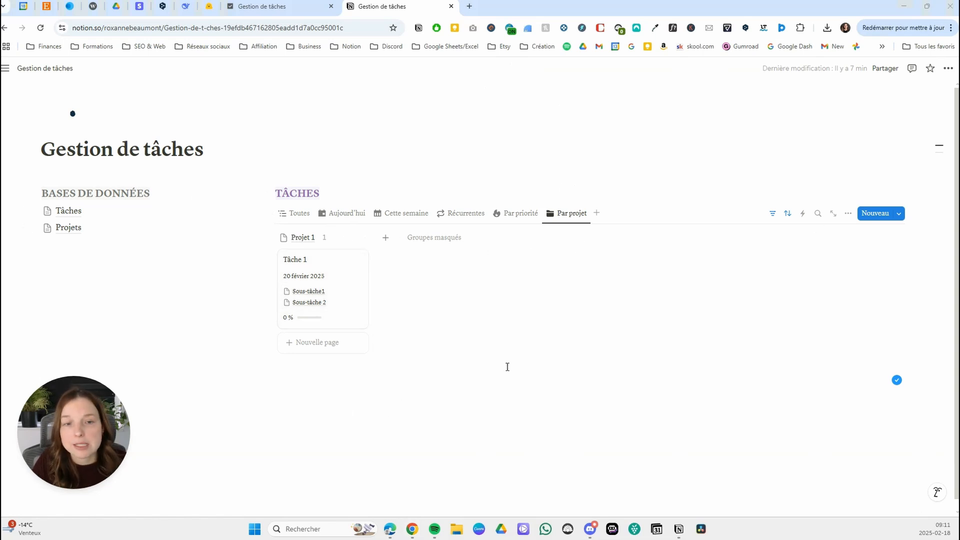
Duplicate the Par projet view as Par catégorie and give the copy the archive box icon.
left_click(570, 213)
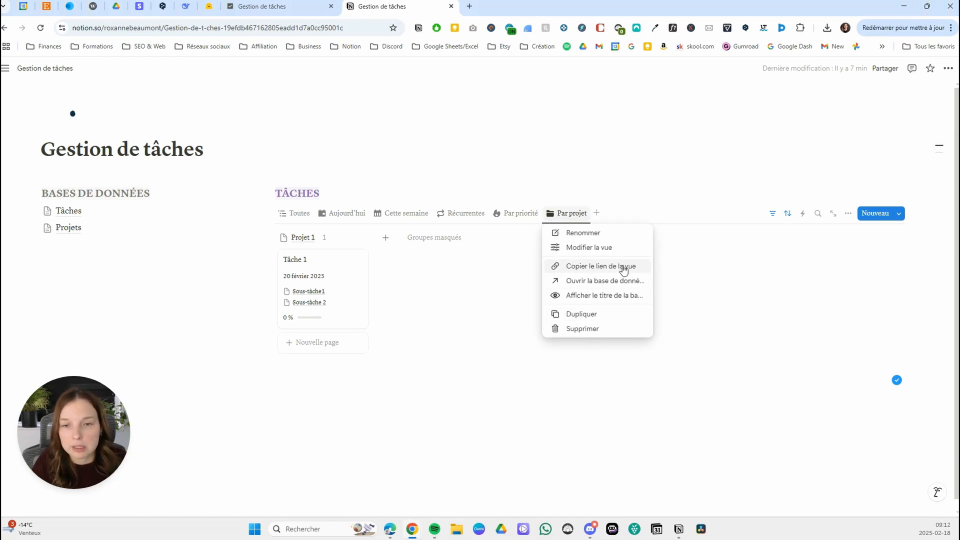
left_click(581, 314)
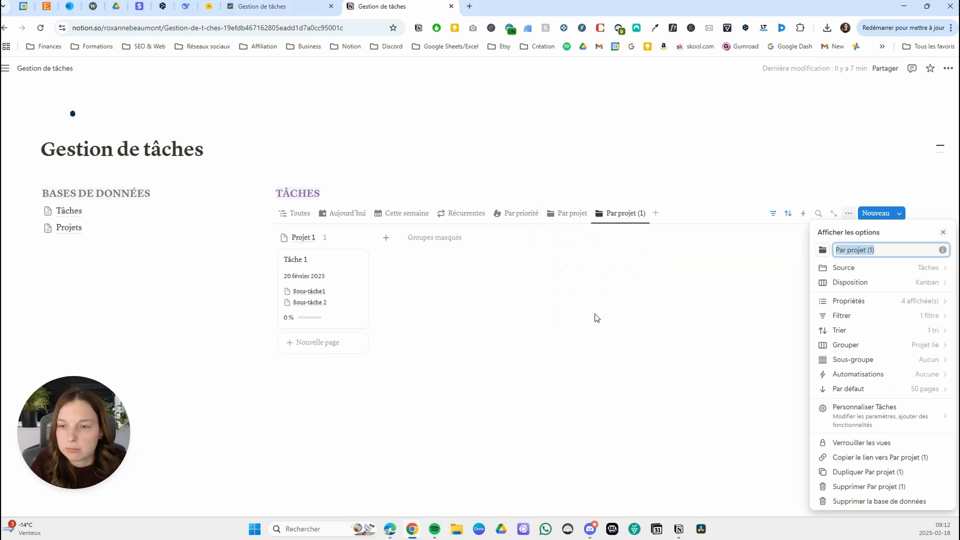
type("Par catégorie")
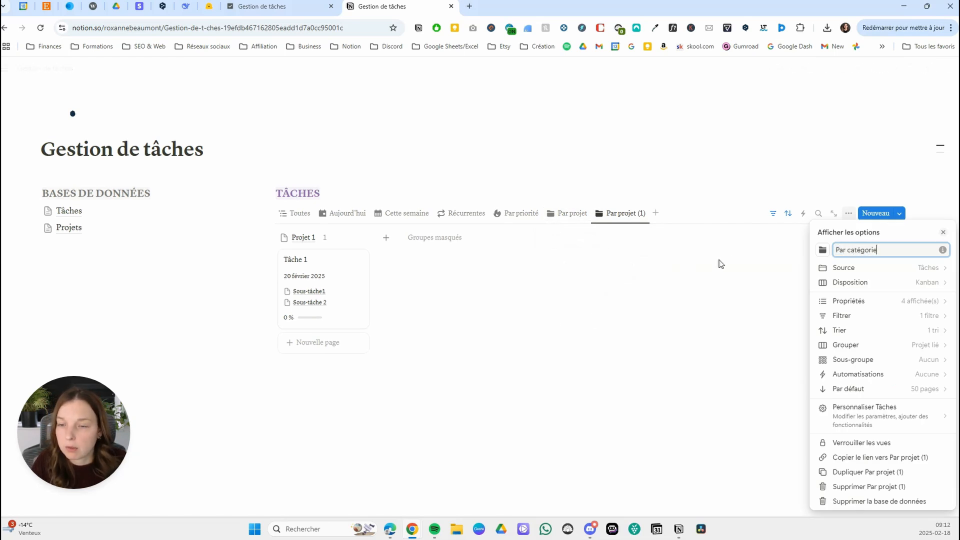
left_click(823, 250)
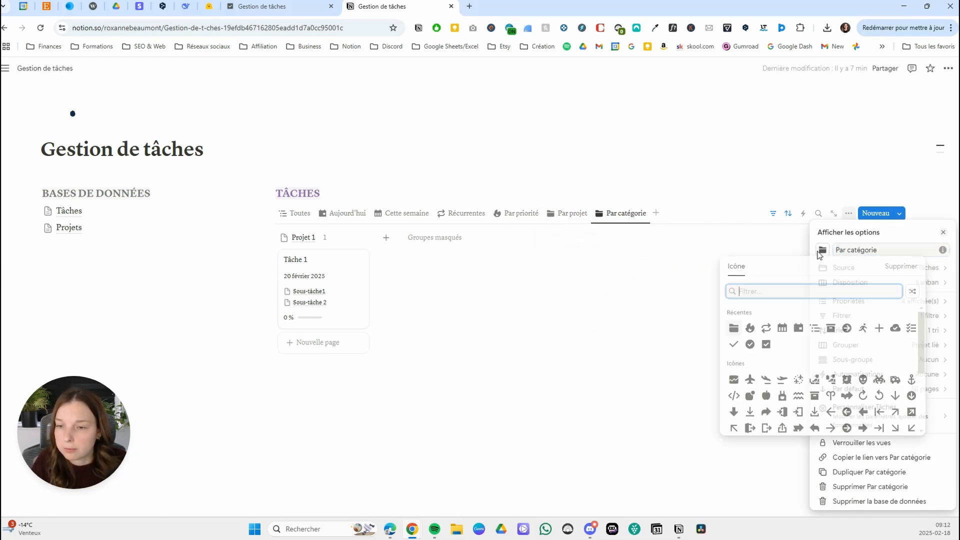
left_click(832, 329)
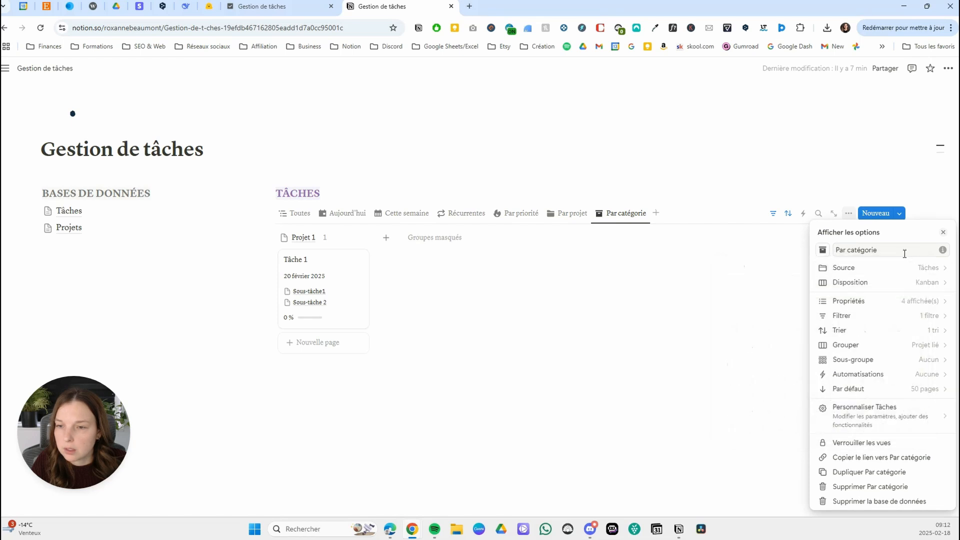
Group the Par catégorie board by Catégorie, show the hidden Travail group and turn on column colouring.
left_click(881, 350)
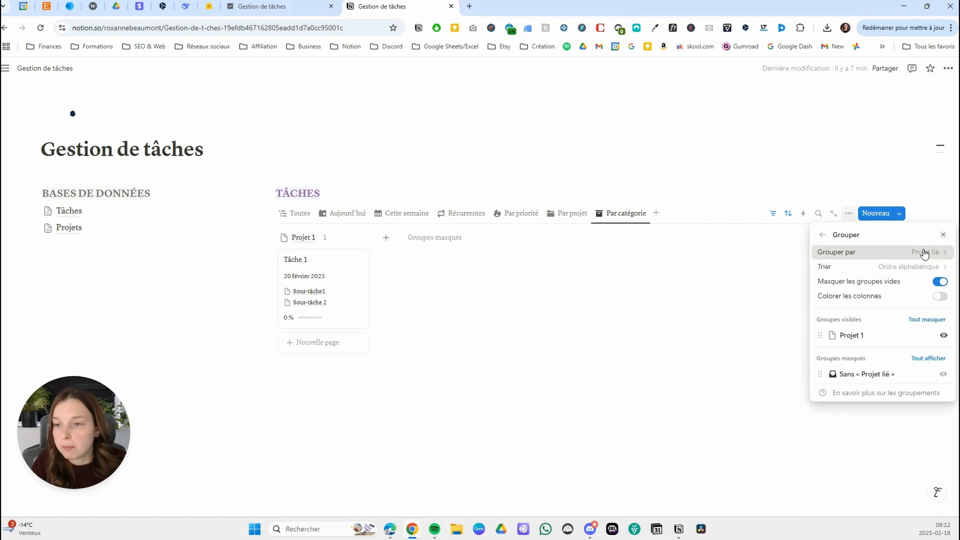
left_click(922, 252)
left_click(871, 310)
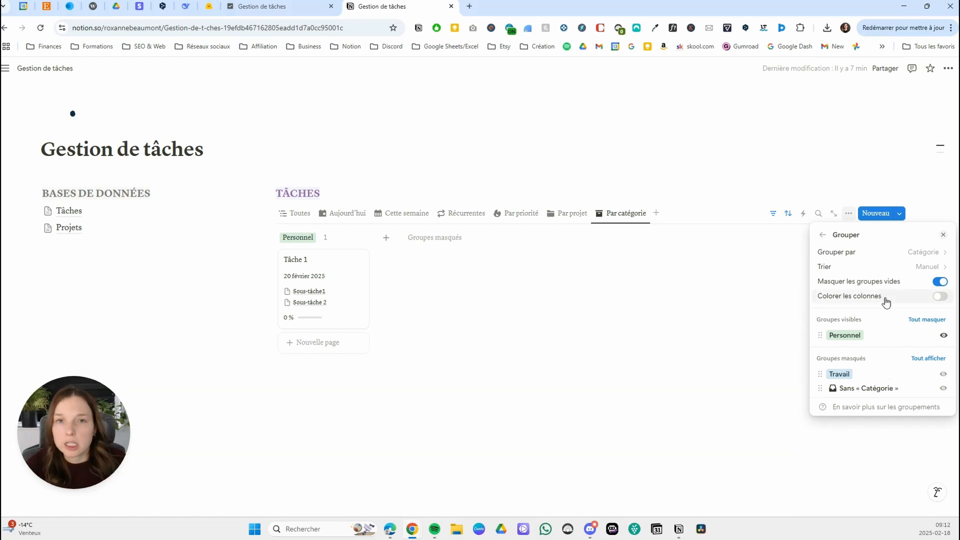
left_click(944, 374)
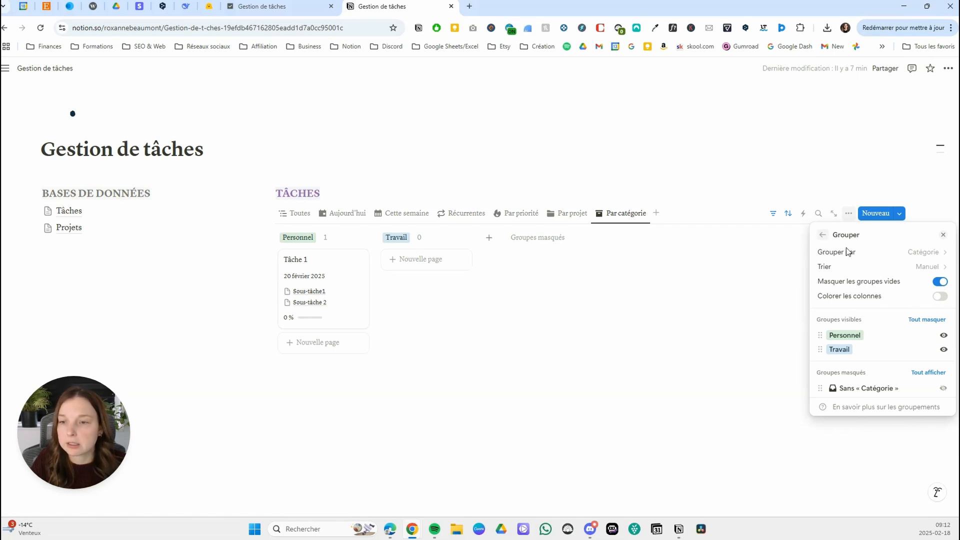
left_click(940, 296)
left_click(823, 234)
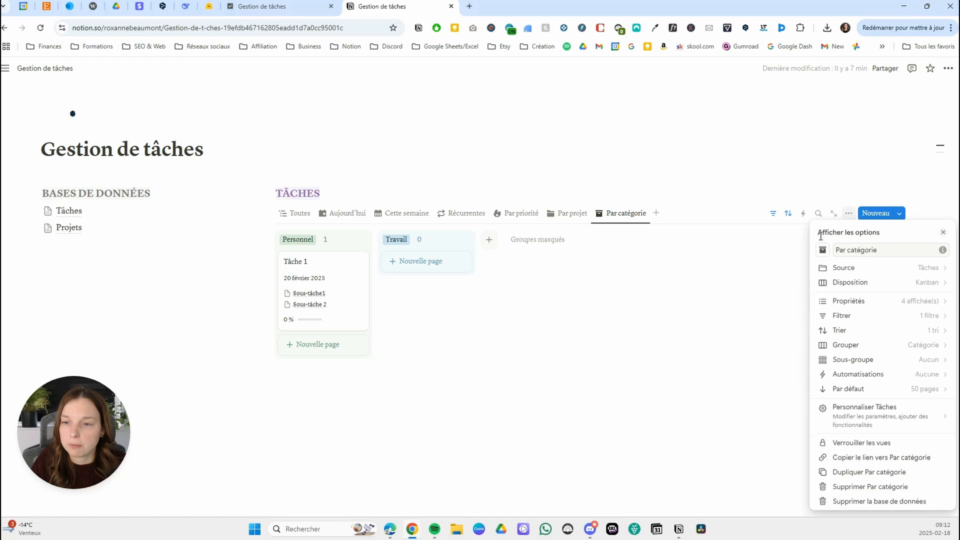
left_click(470, 360)
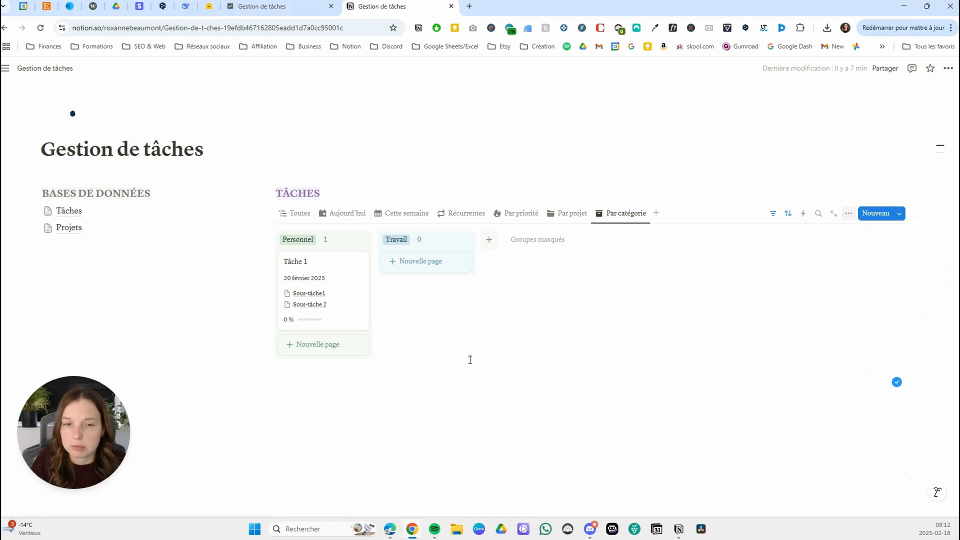
left_click(788, 214)
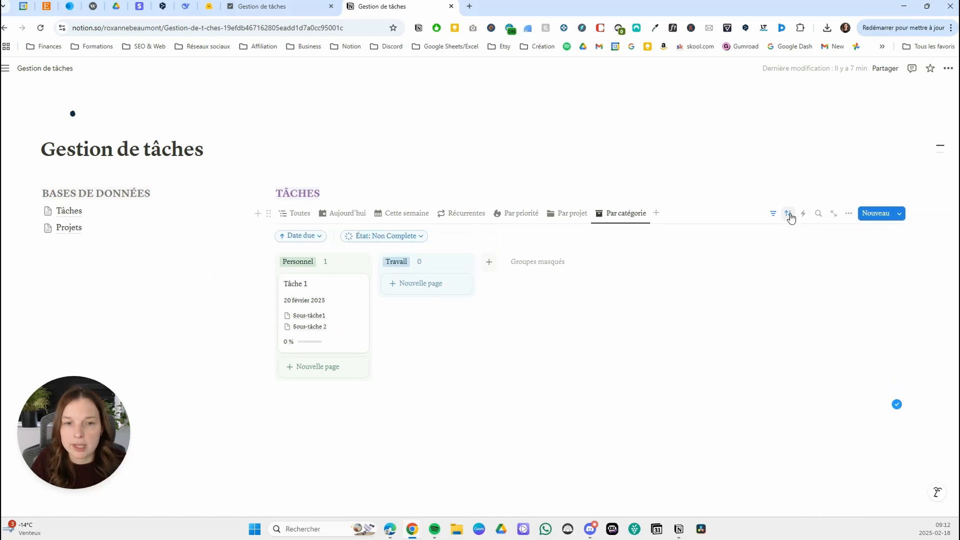
left_click(677, 364)
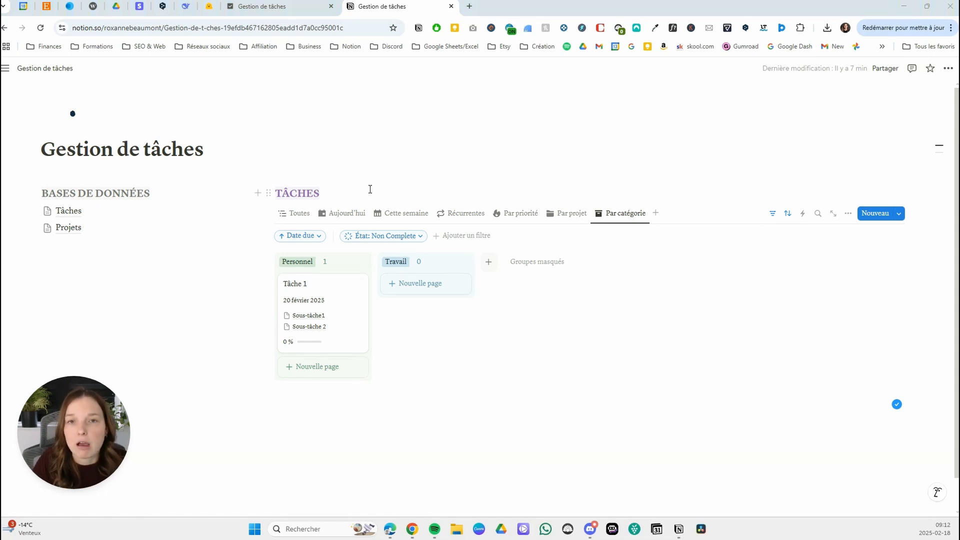
Duplicate the Toutes view as Complétées and give the copy the cloud checkmark icon.
left_click(302, 219)
left_click(300, 216)
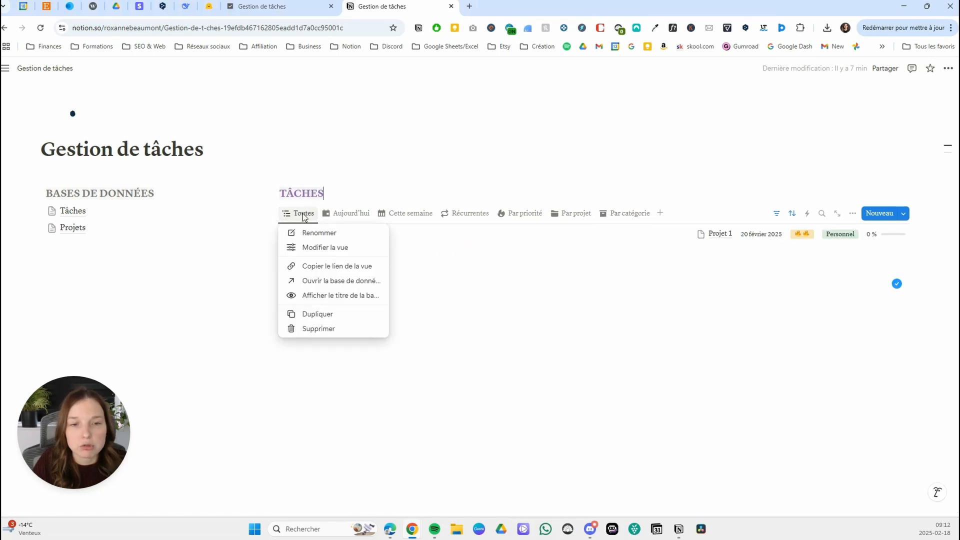
left_click(318, 315)
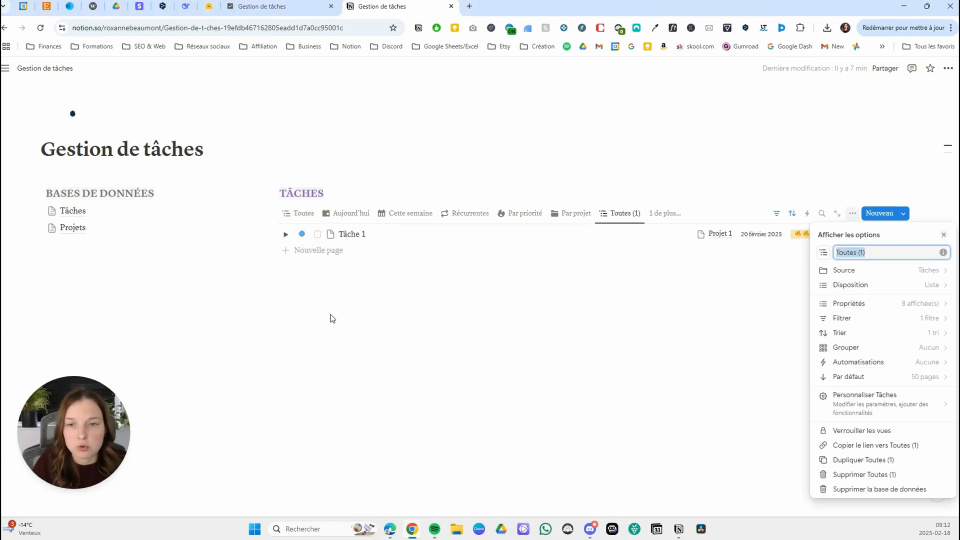
type("Complétées")
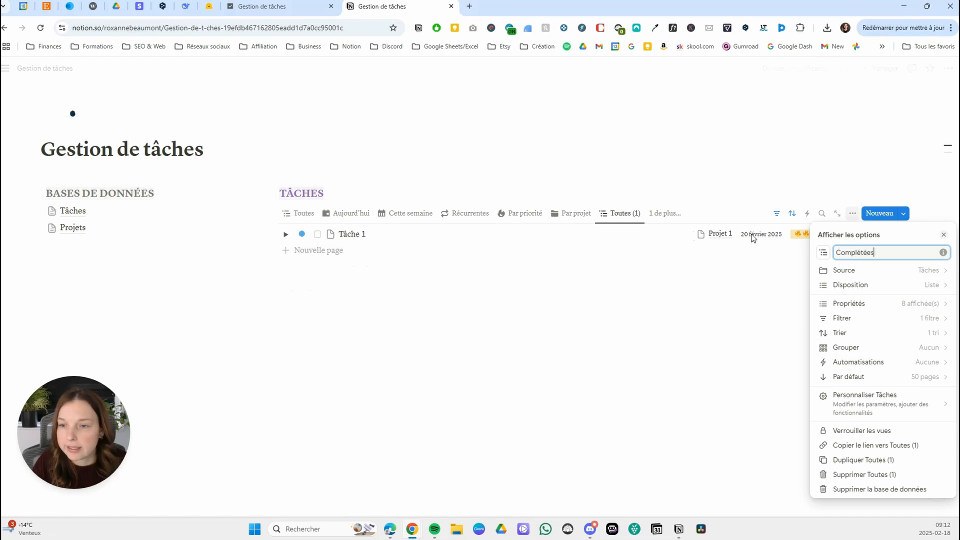
left_click(825, 254)
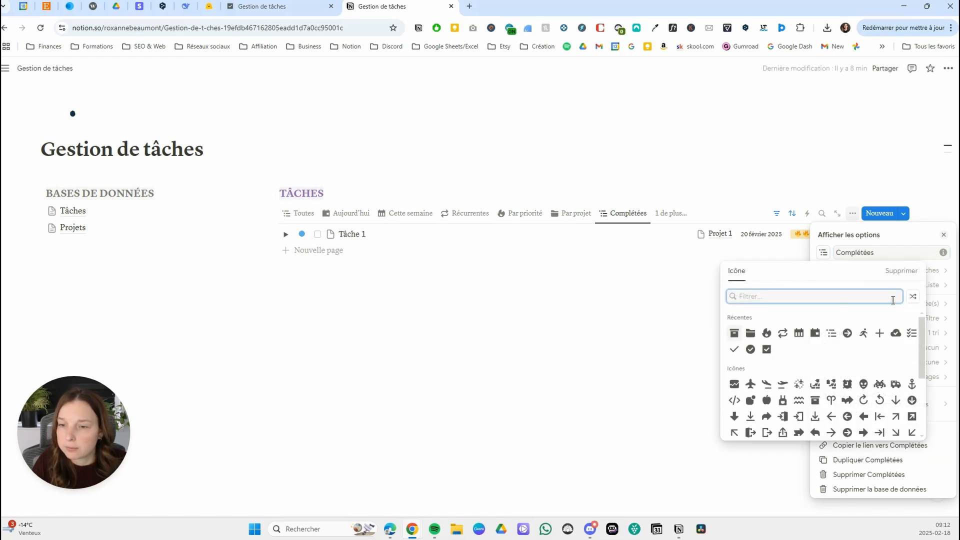
left_click(896, 333)
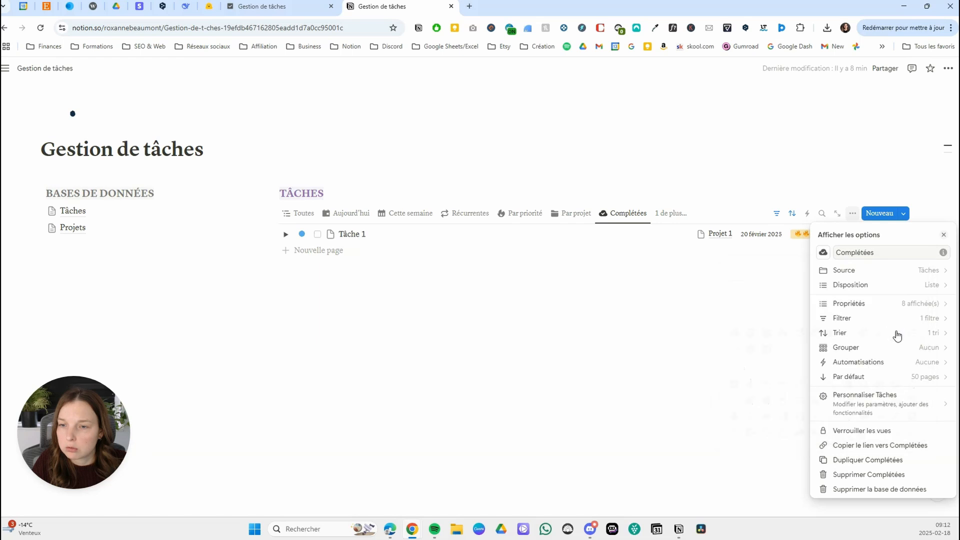
Change the Complétées view's État filter condition to "est" so it keeps only Terminé tasks.
left_click(868, 319)
left_click(903, 261)
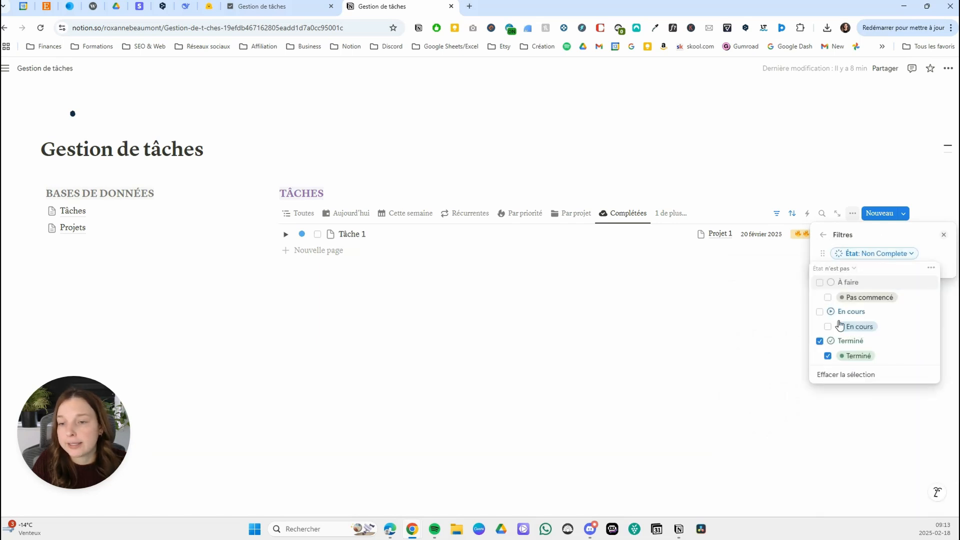
left_click(845, 269)
left_click(813, 282)
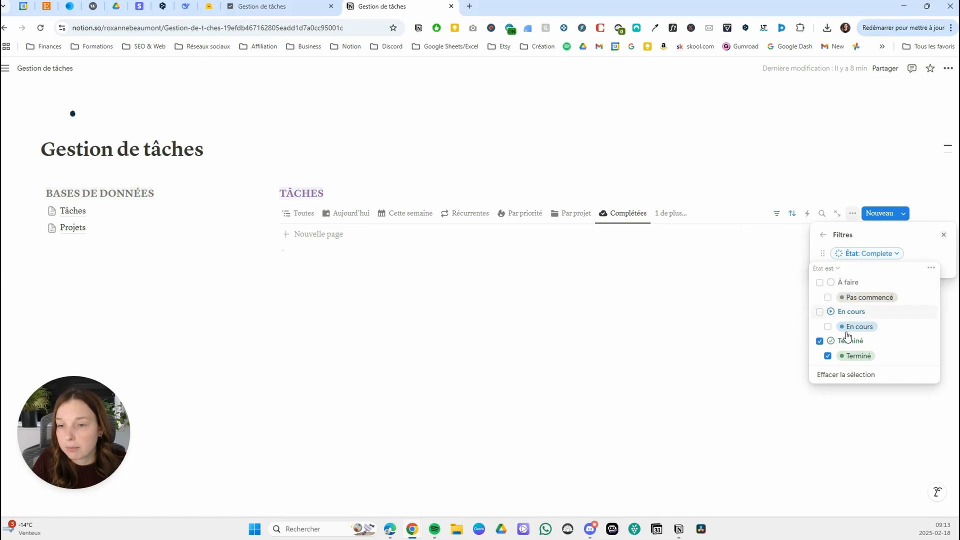
left_click(883, 232)
left_click(887, 329)
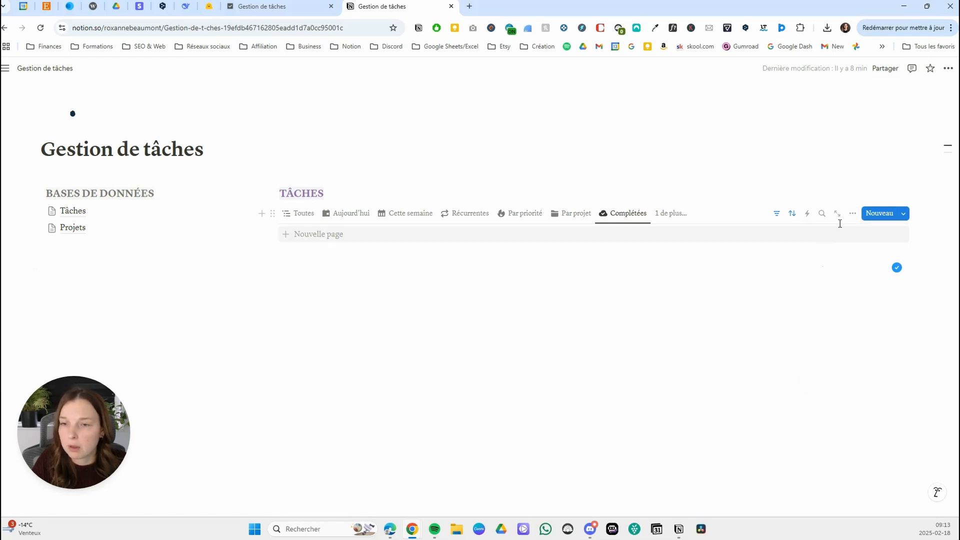
Sort the Complétées view by Date due in descending order (Ordre décroissant).
left_click(853, 214)
left_click(869, 329)
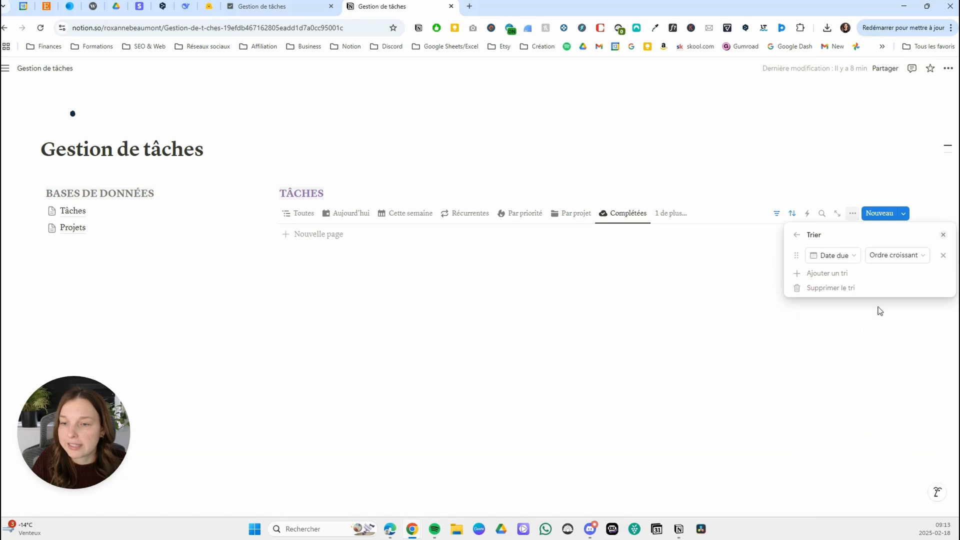
left_click(897, 255)
left_click(897, 287)
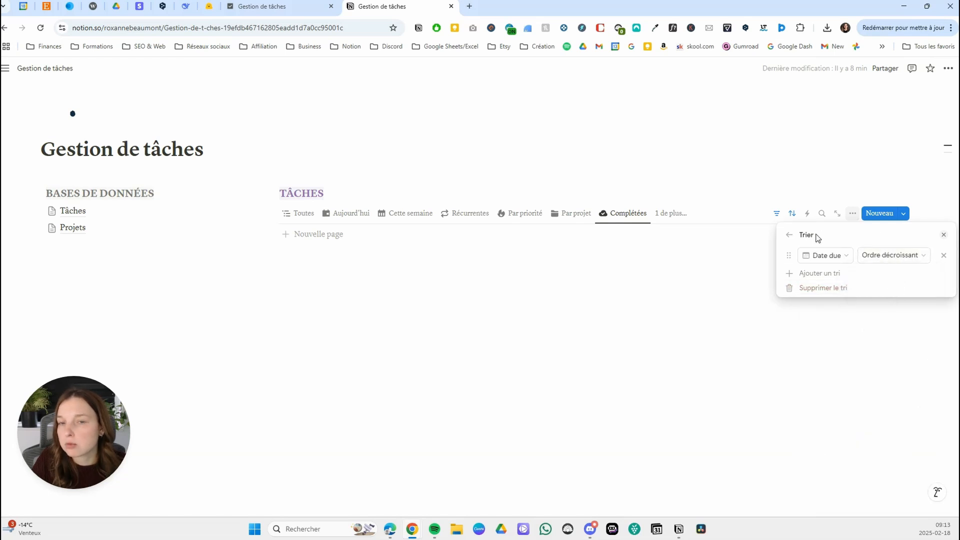
left_click(771, 262)
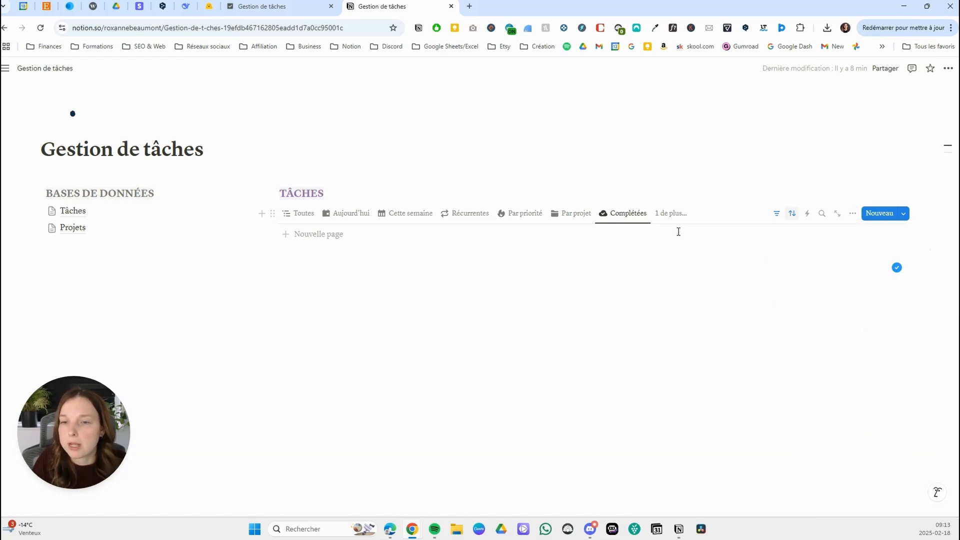
Hide the Statut date, Progression tâche, Date due and Priorité properties in the Complétées view.
left_click(853, 213)
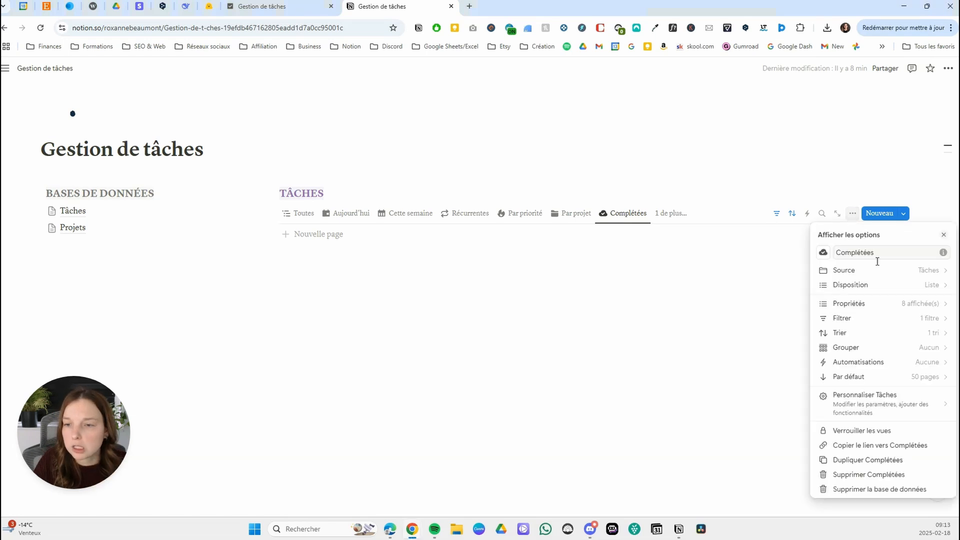
left_click(880, 304)
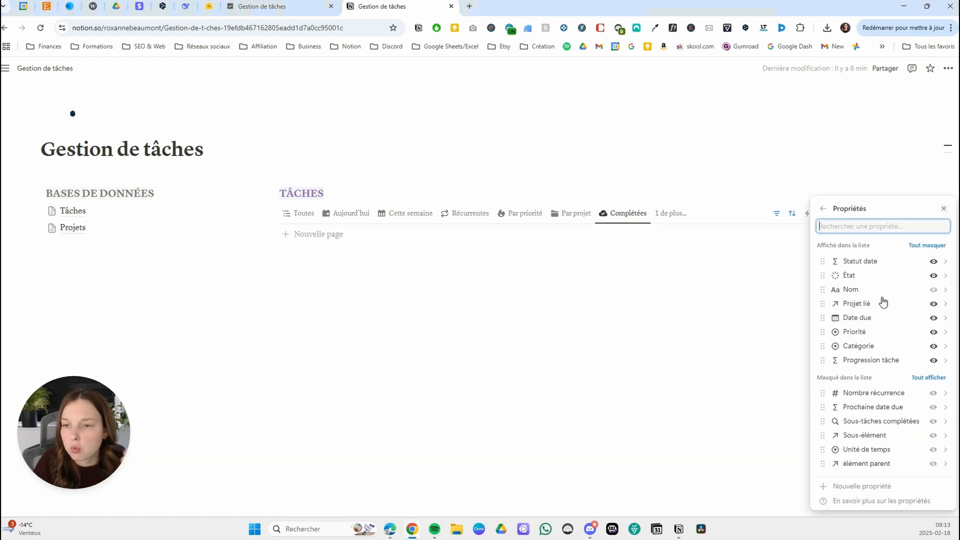
left_click(933, 261)
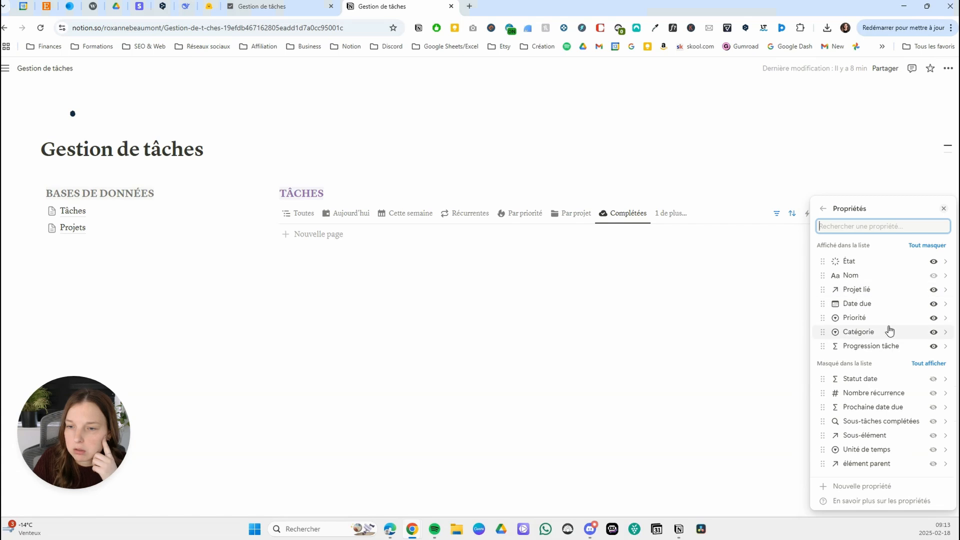
left_click(933, 346)
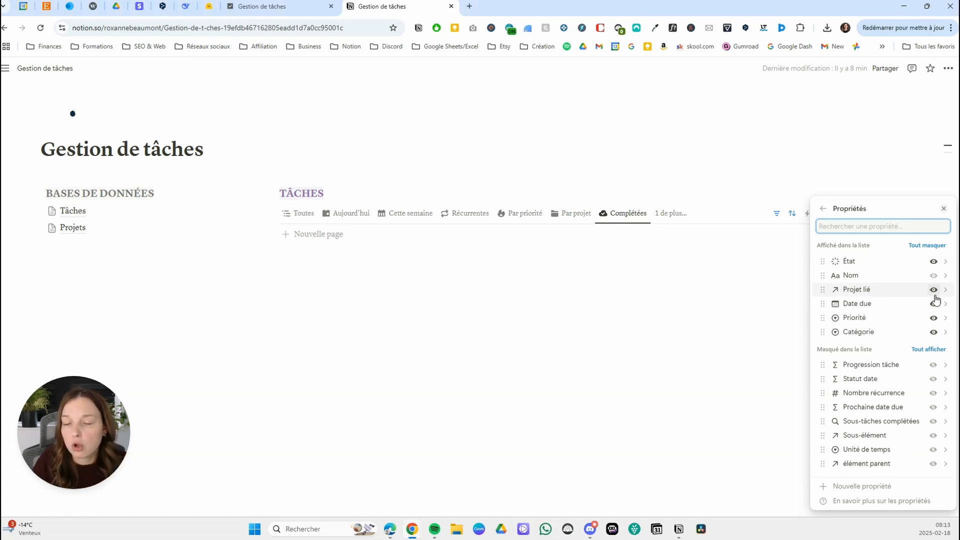
left_click(933, 304)
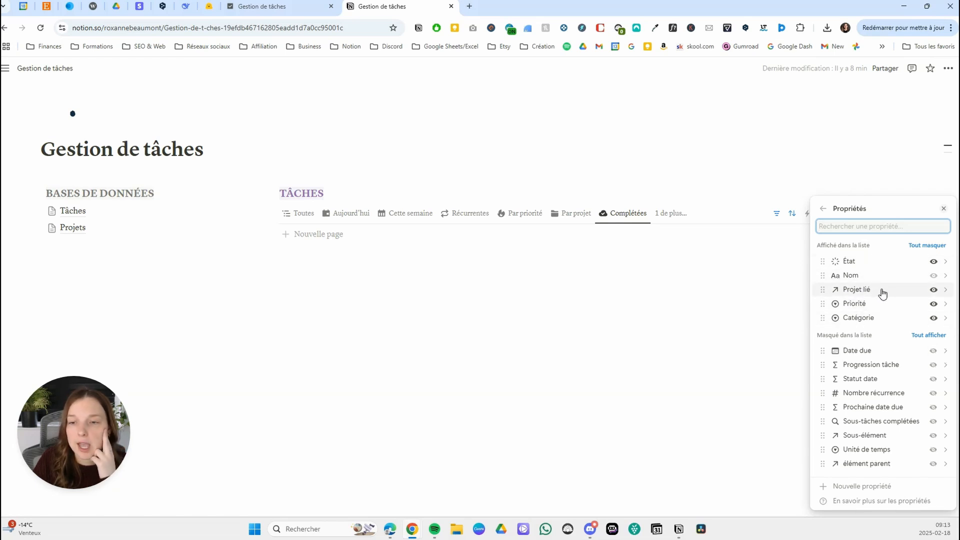
left_click(933, 304)
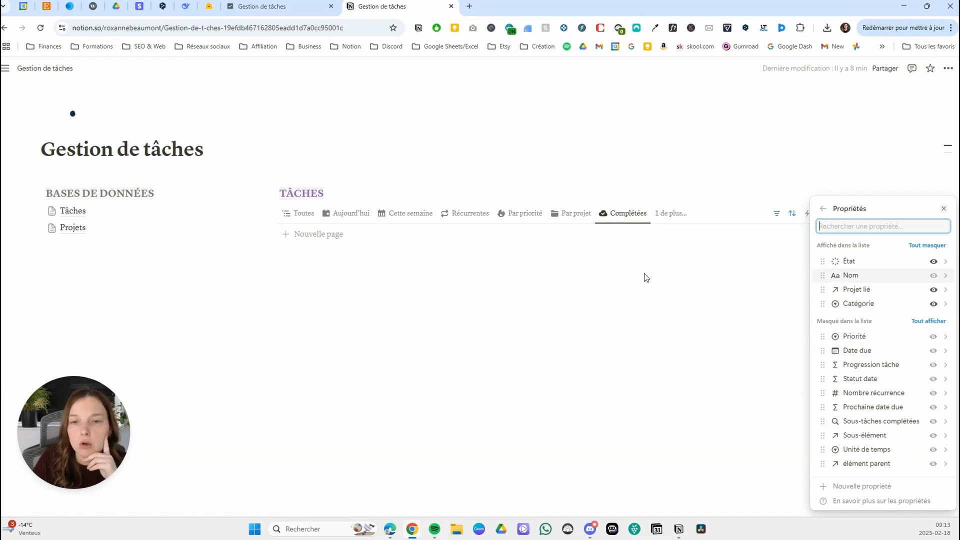
left_click(630, 279)
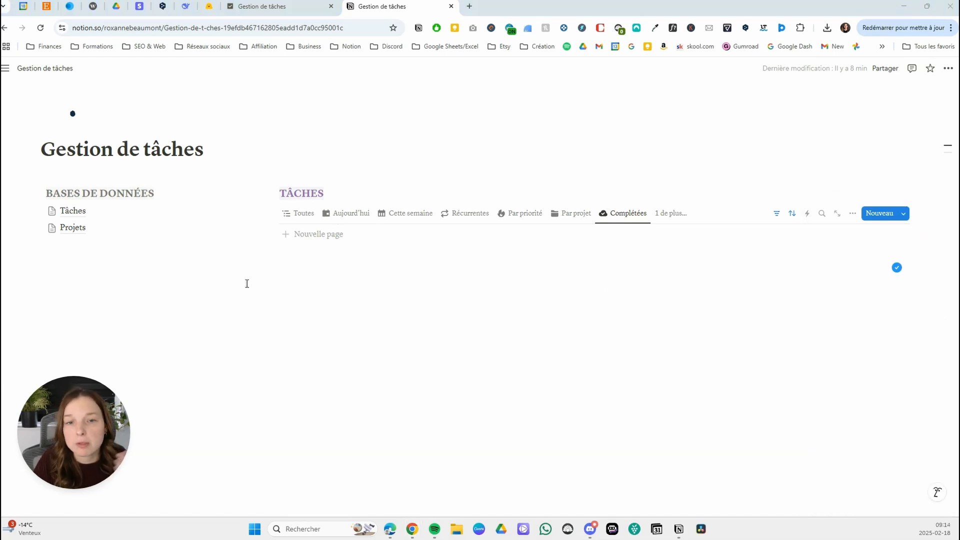
Return to the Toutes view and add a Titre 3 heading PROJETS below the columns with blue text and blue background.
left_click(300, 213)
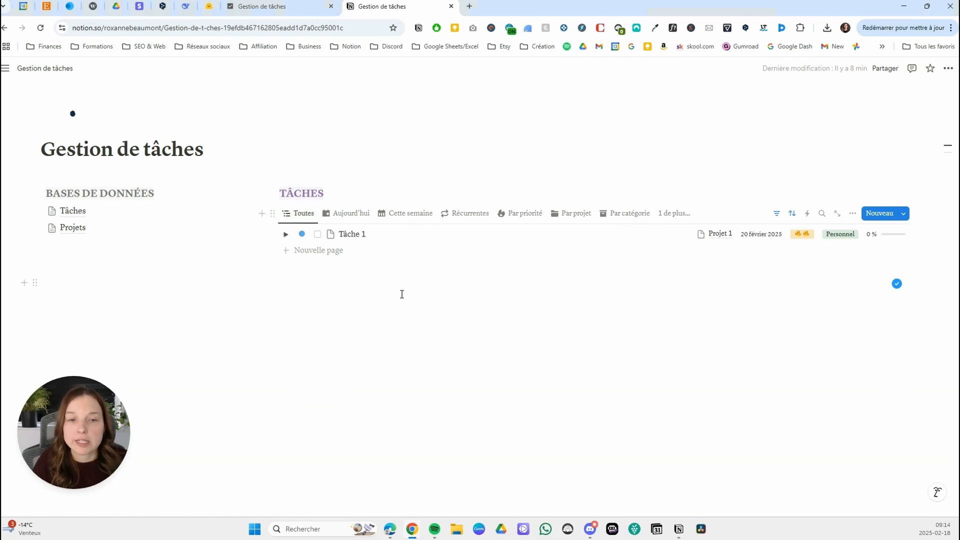
left_click(105, 301)
type("##")
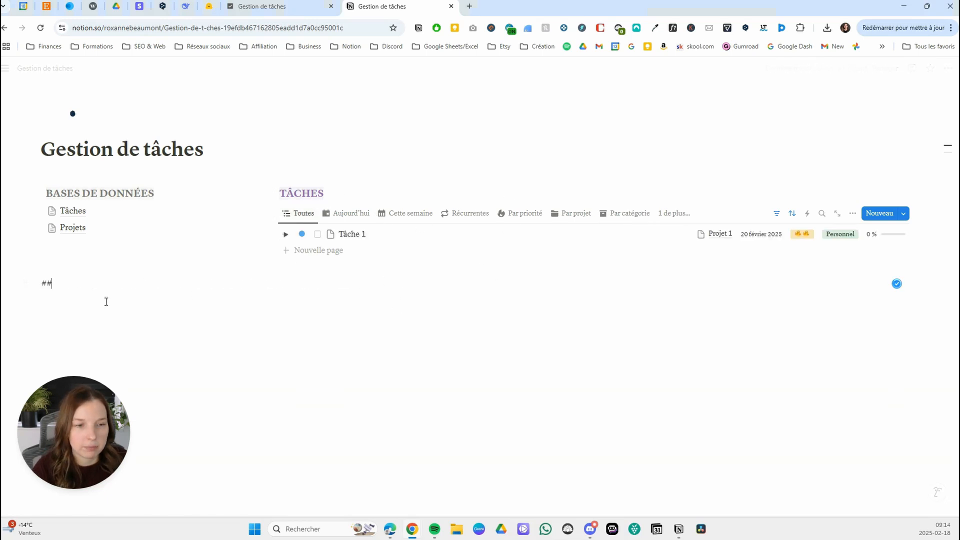
type(" PROJETS")
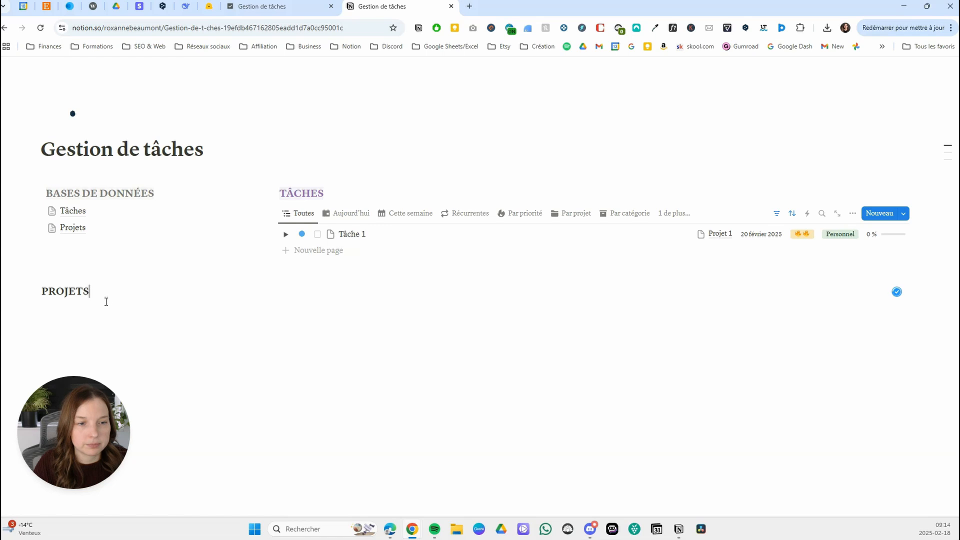
left_click_drag(112, 298, 30, 298)
left_click(372, 269)
left_click(356, 352)
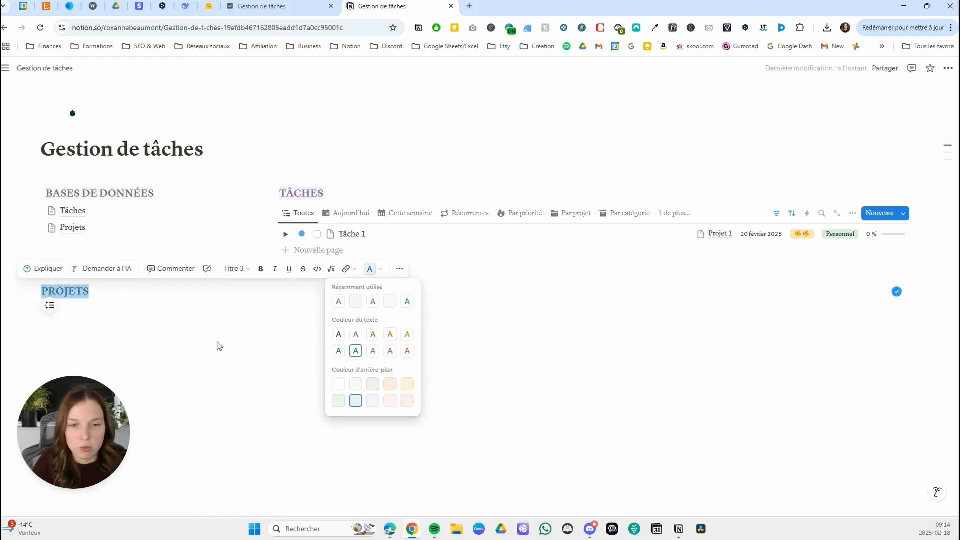
Move the PROJETS heading into a new third column beside the TÂCHES column.
left_click(65, 313)
left_click(66, 311)
left_click(105, 294)
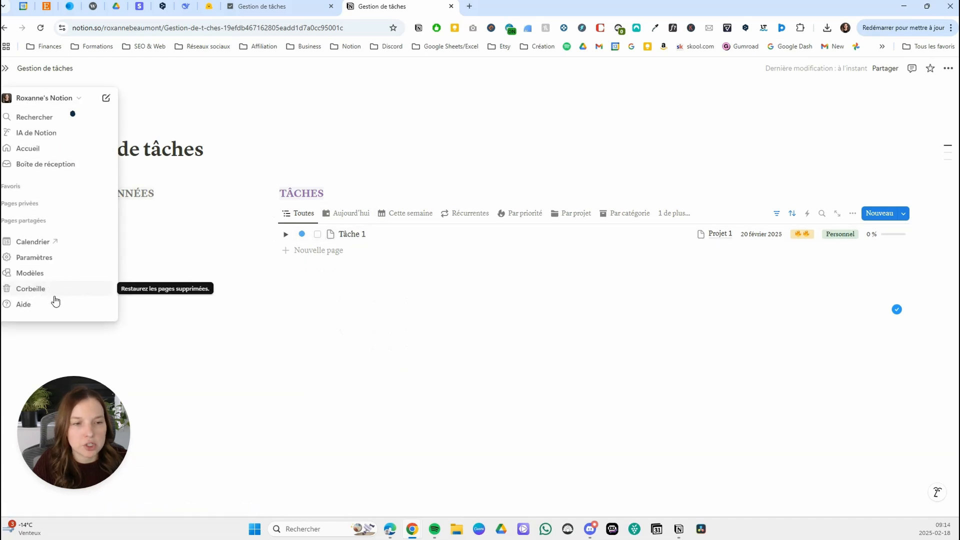
left_click_drag(65, 292, 918, 208)
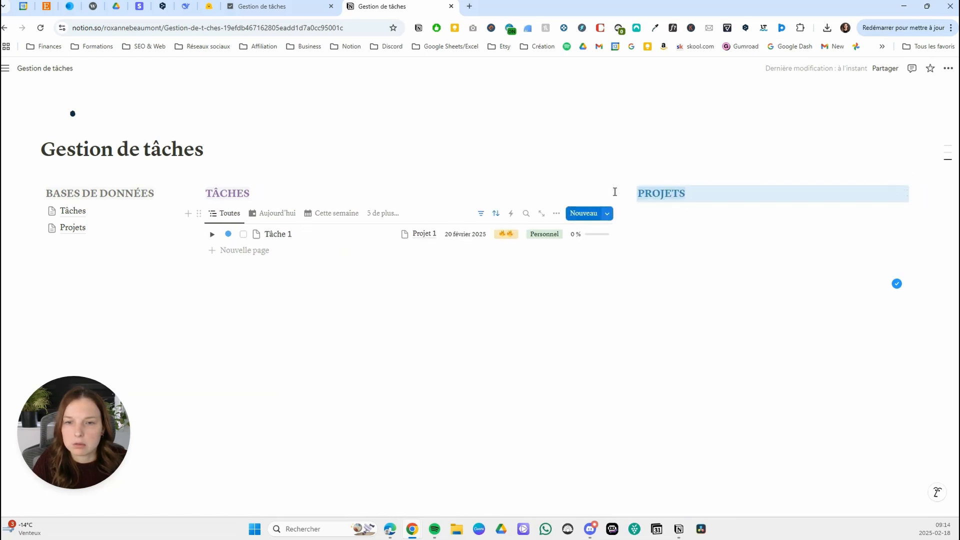
Insert a linked view of the Gestion de tâches Projets database under the PROJETS heading, using its Tous les projets view.
left_click(673, 213)
type("/")
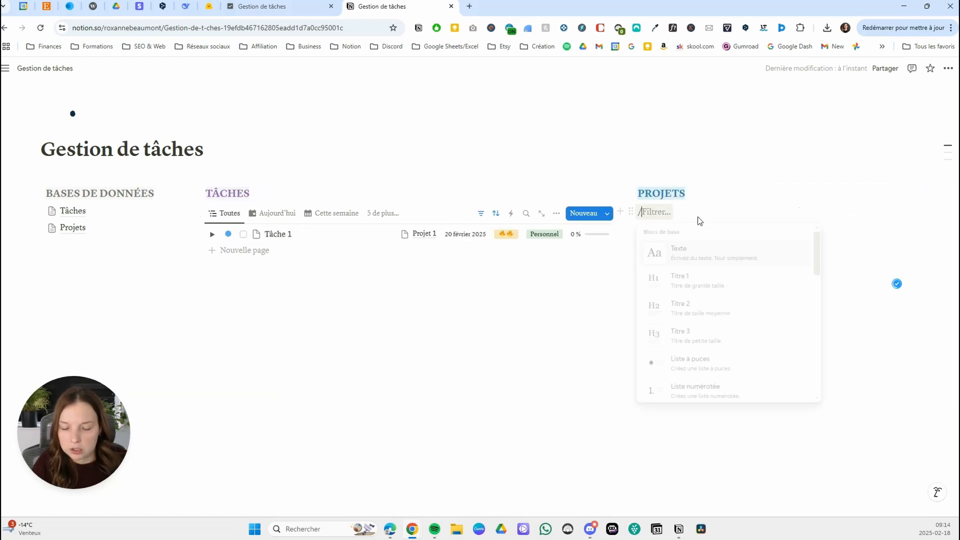
type("LINKED")
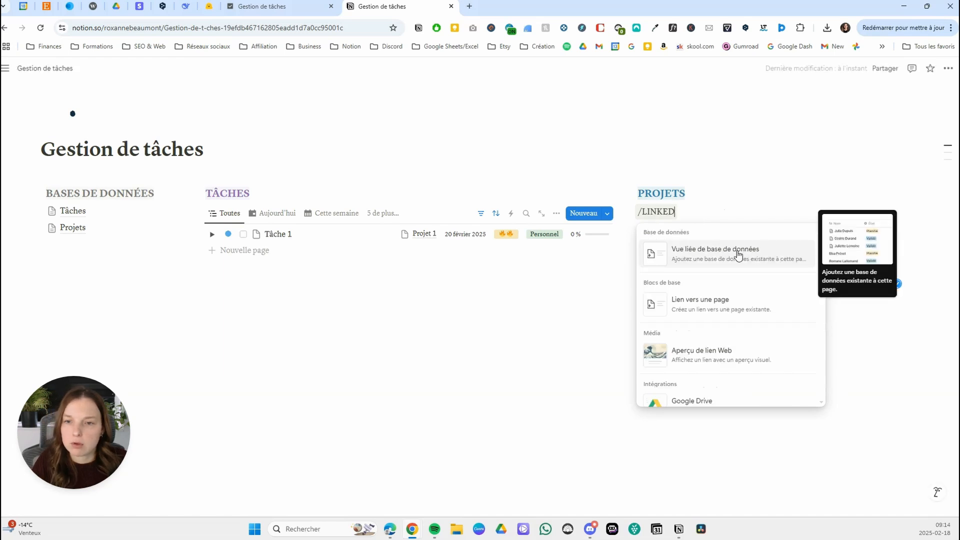
left_click(737, 251)
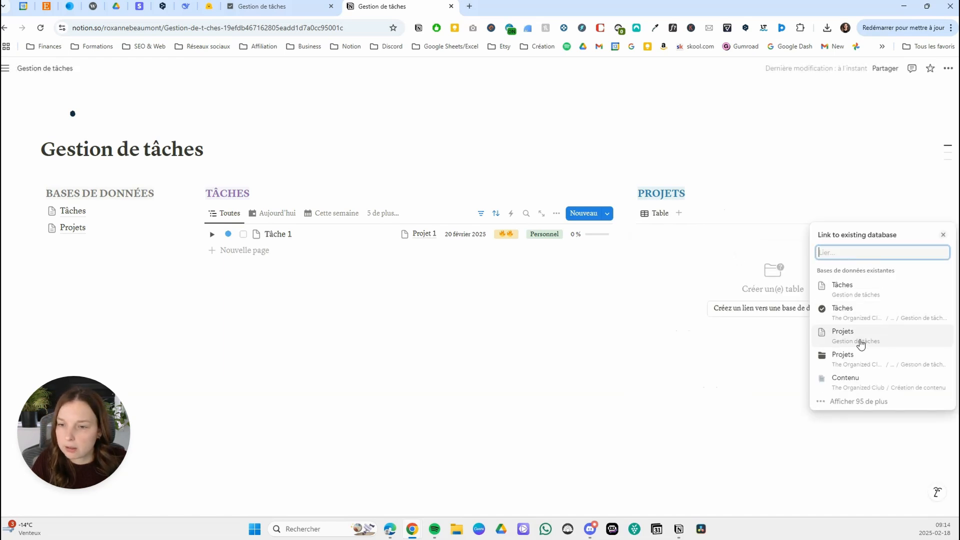
left_click(858, 339)
left_click(857, 285)
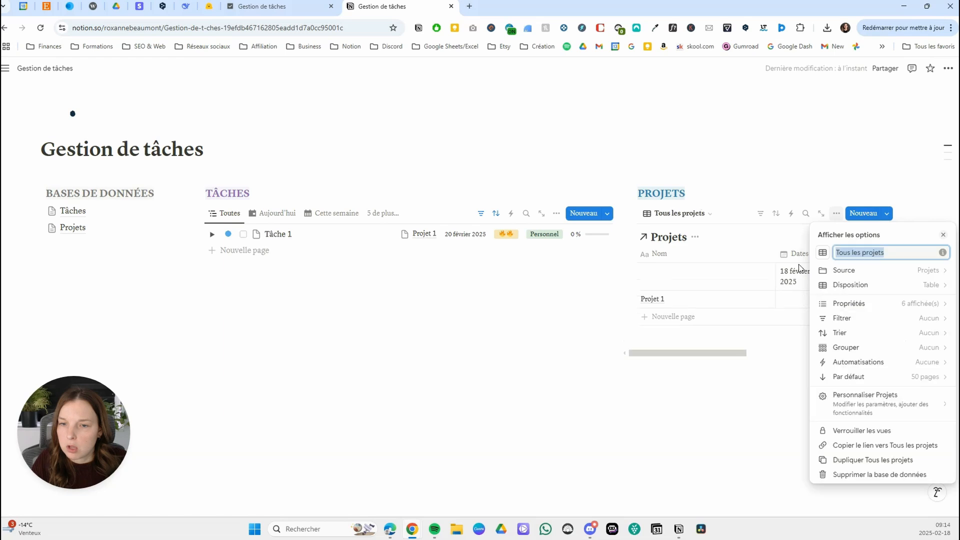
Hide the database title of the linked Projets view under the PROJETS heading.
left_click(728, 242)
left_click(690, 237)
left_click(668, 285)
Rename the Tous les projets view of the linked Projets database as Projets actifs.
left_click(674, 215)
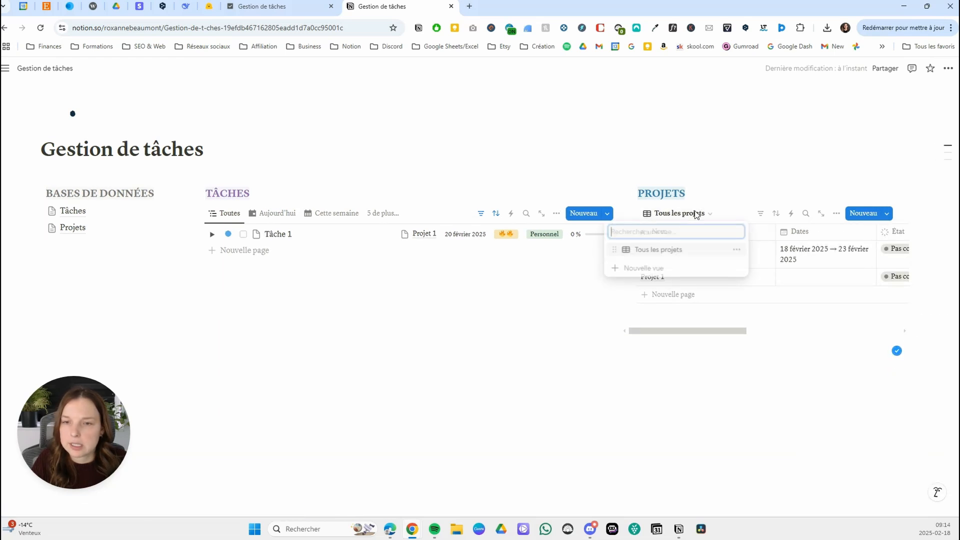
left_click(738, 250)
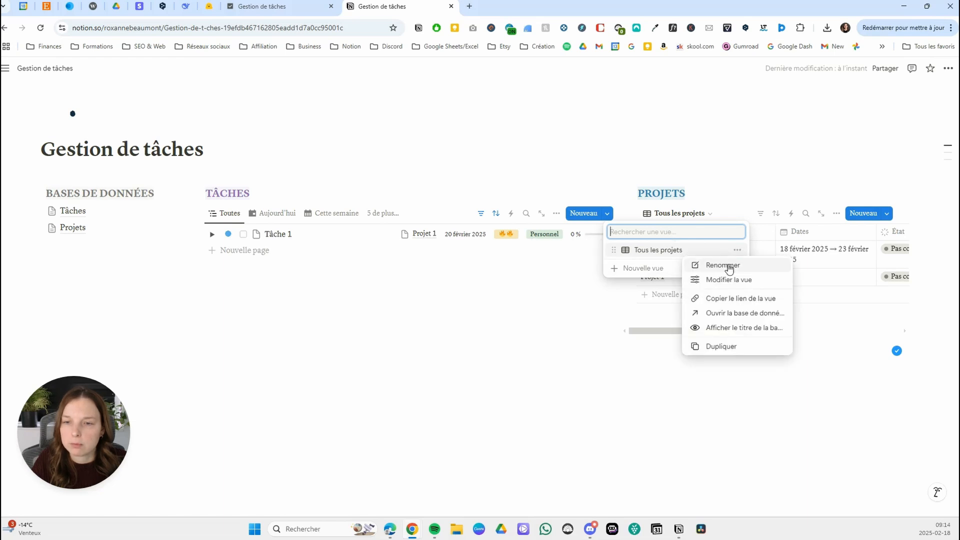
left_click(729, 266)
type("pROJET")
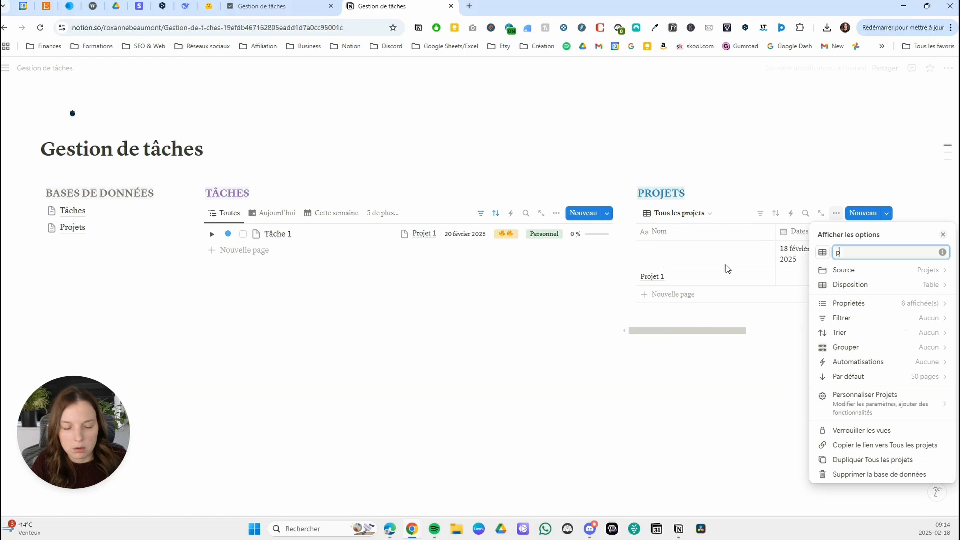
key("BackSpace")
key("BackSpace")
key("BackSpace")
key("BackSpace")
key("BackSpace")
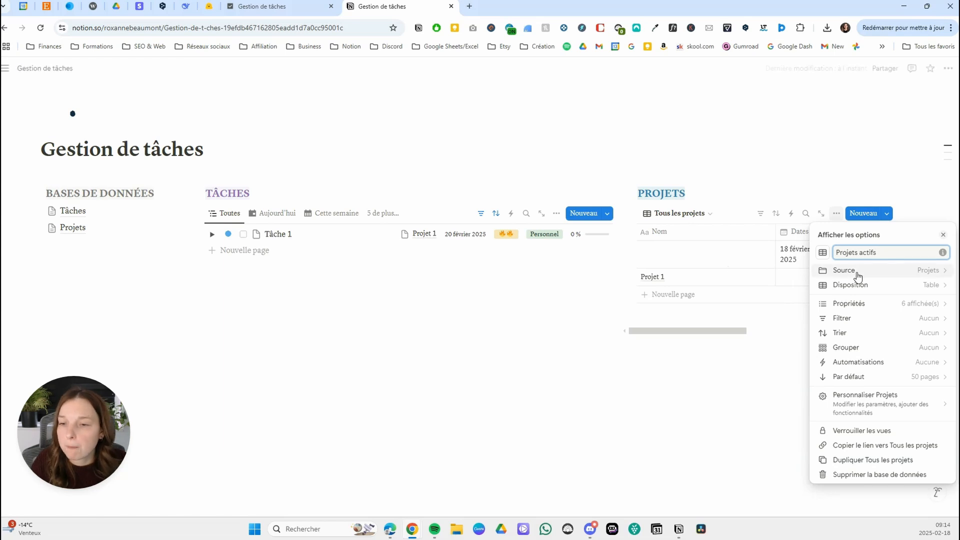
Change the Projets actifs view to a Galerie layout with card preview Aucun, card size Petite and pages opening in Aperçu latéral.
left_click(874, 285)
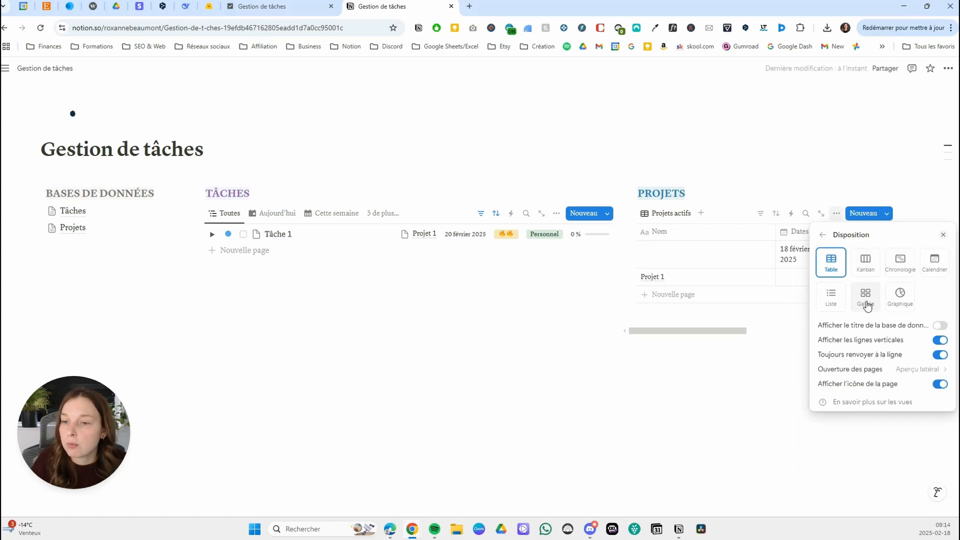
left_click(866, 297)
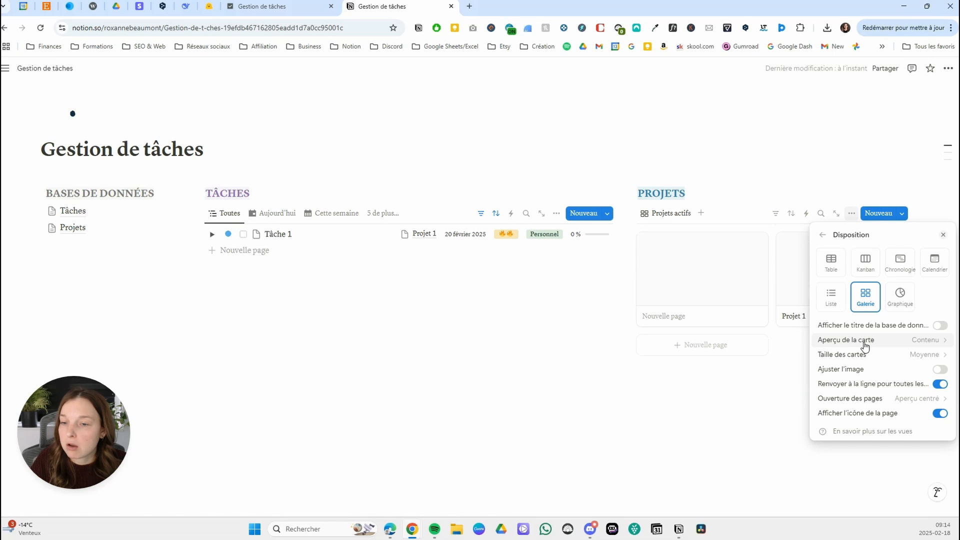
left_click(915, 345)
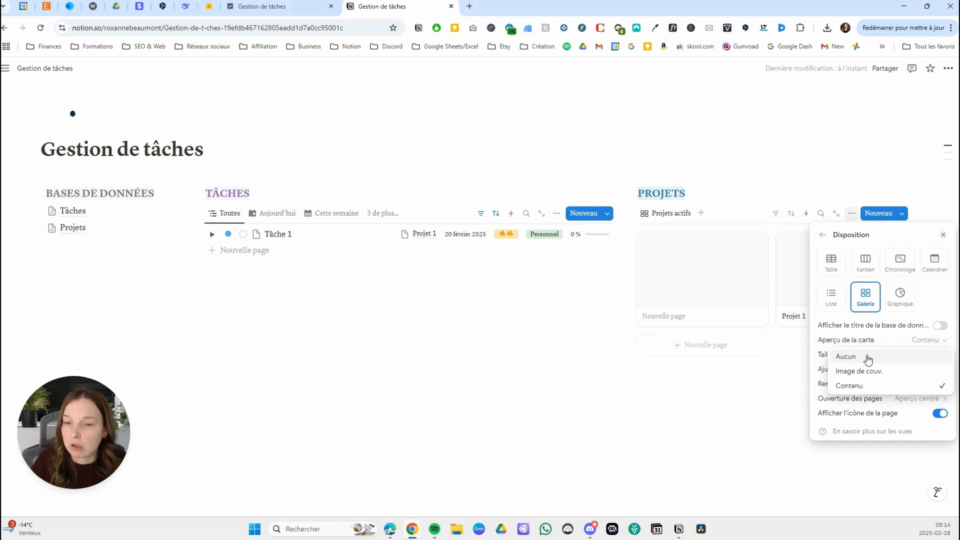
left_click(868, 359)
left_click(900, 358)
left_click(870, 371)
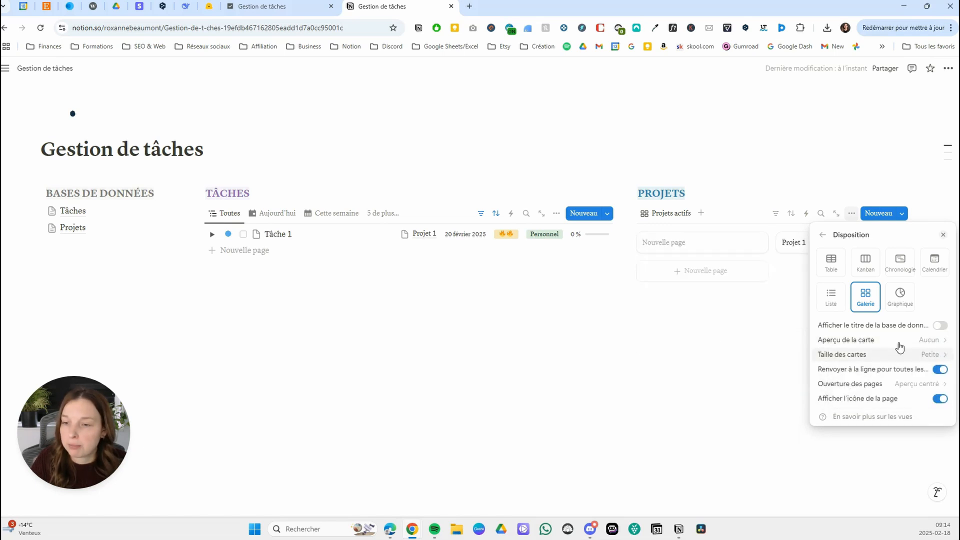
left_click(905, 383)
left_click(882, 253)
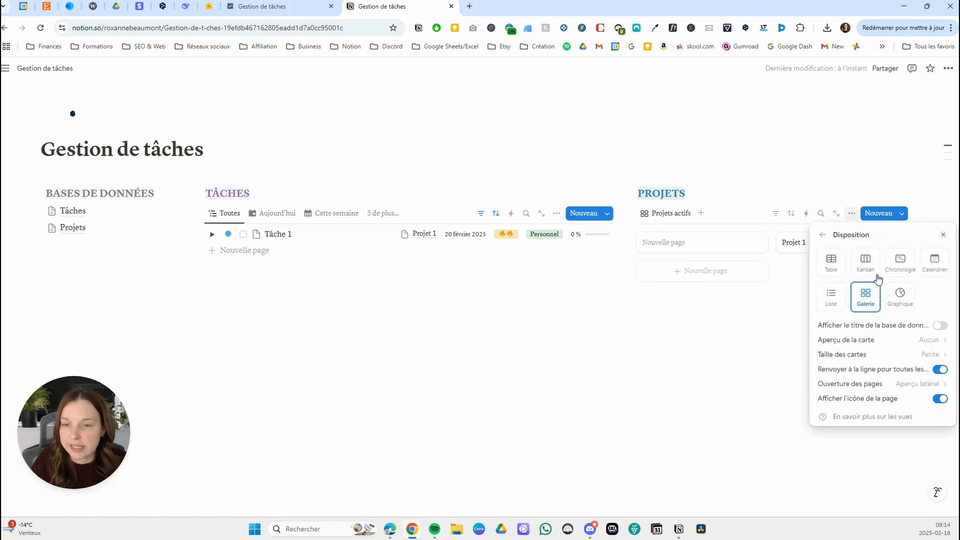
Show the Dates and Progression projet properties on the Projets actifs gallery cards.
left_click(822, 239)
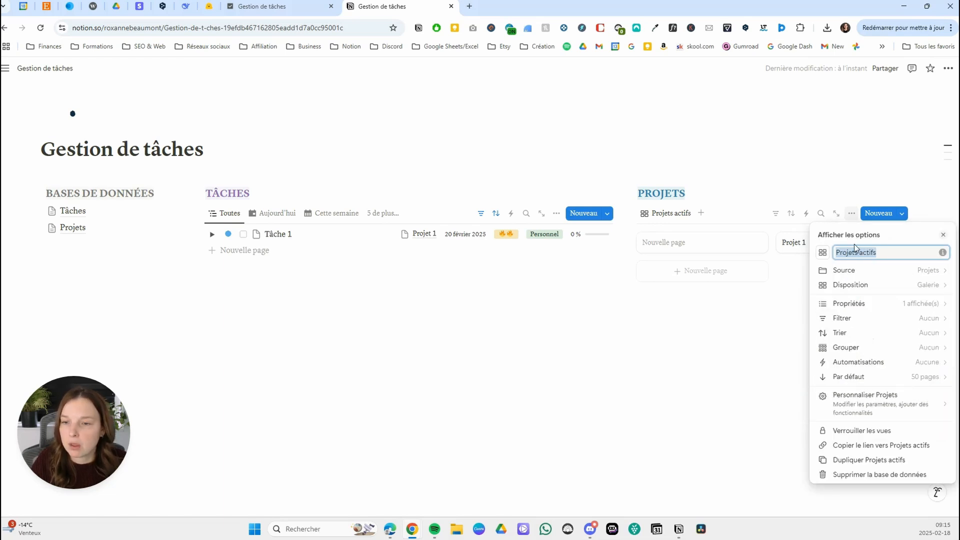
left_click(883, 306)
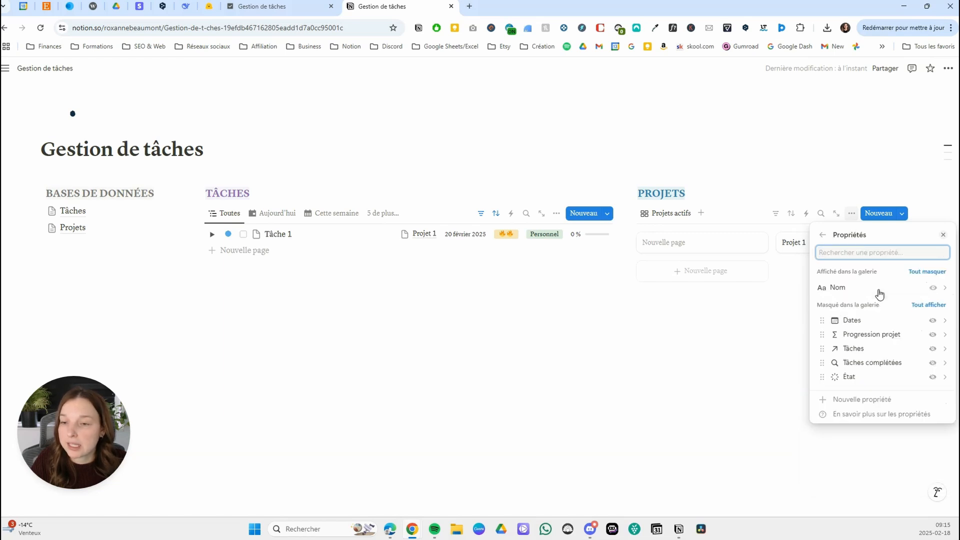
left_click(934, 321)
left_click(933, 335)
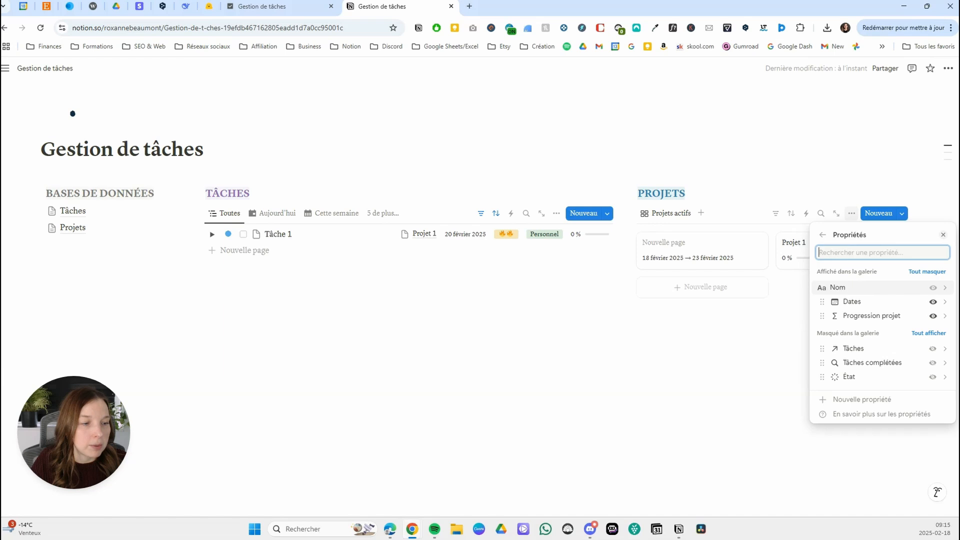
left_click(774, 197)
Filter the Projets actifs view by État to the whole En cours group.
left_click(776, 214)
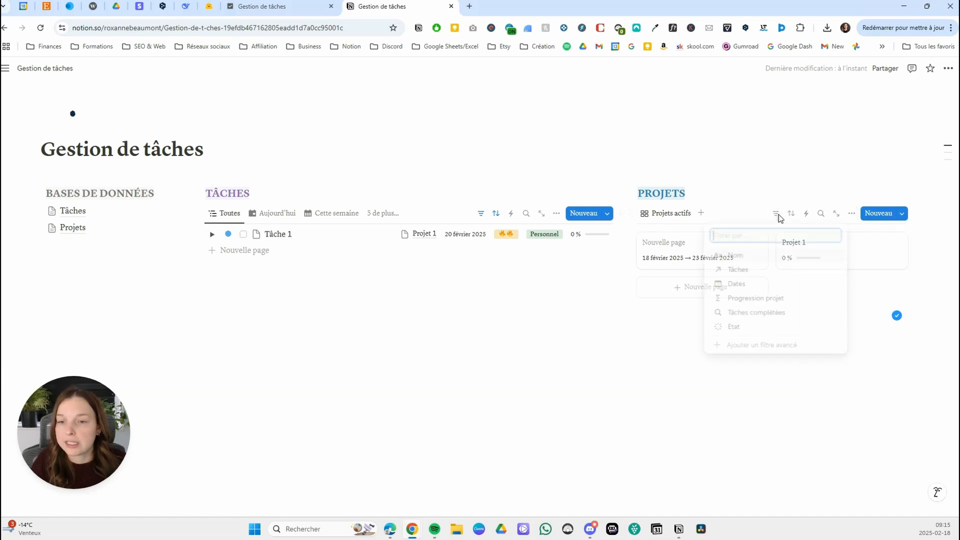
left_click(749, 330)
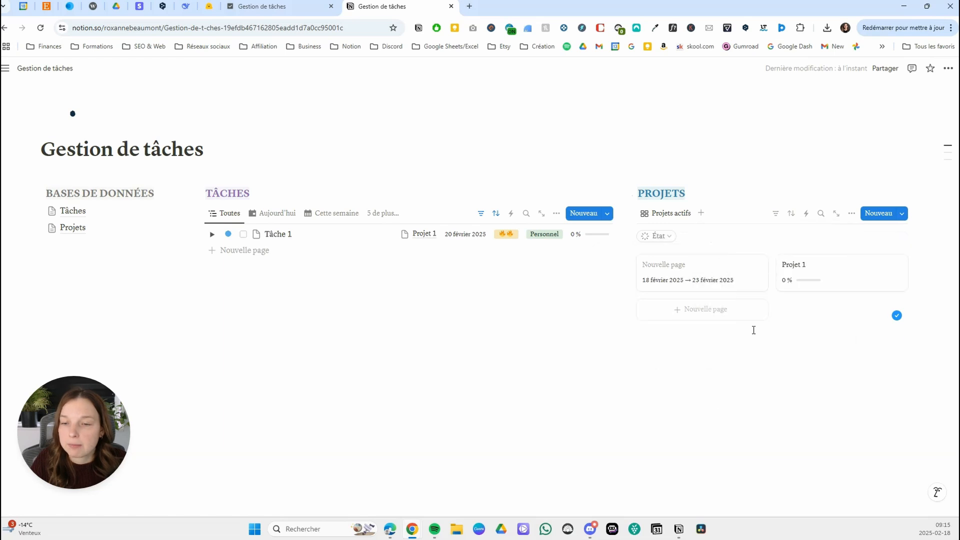
left_click(645, 296)
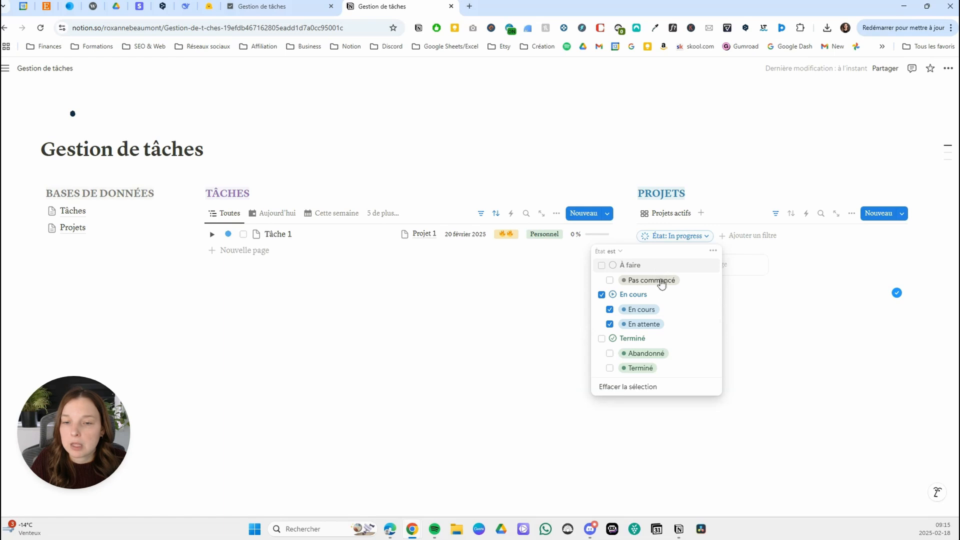
left_click(828, 193)
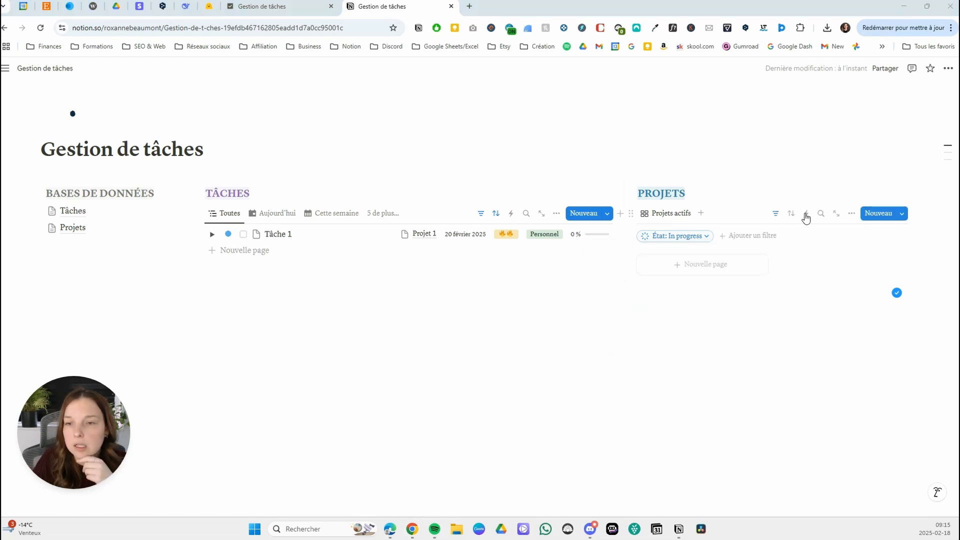
Sort the Projets actifs view by Dates in ascending order.
left_click(791, 214)
left_click(759, 286)
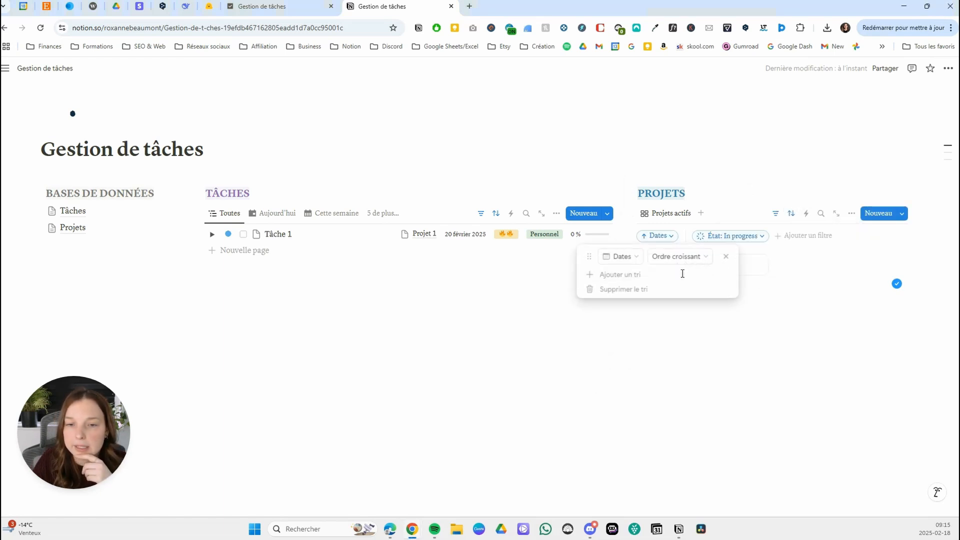
left_click(772, 299)
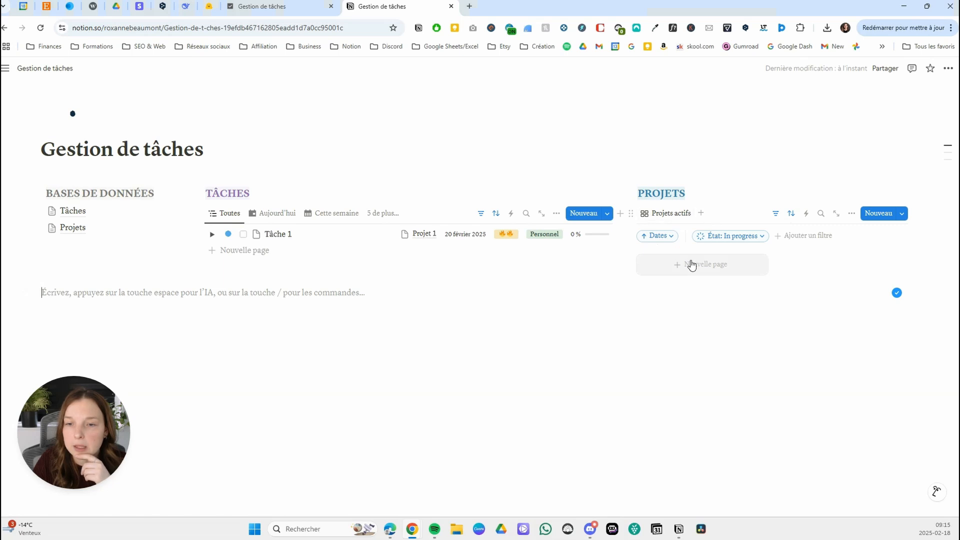
Open the Projets database and set the État of both projects to En cours.
left_click(90, 229)
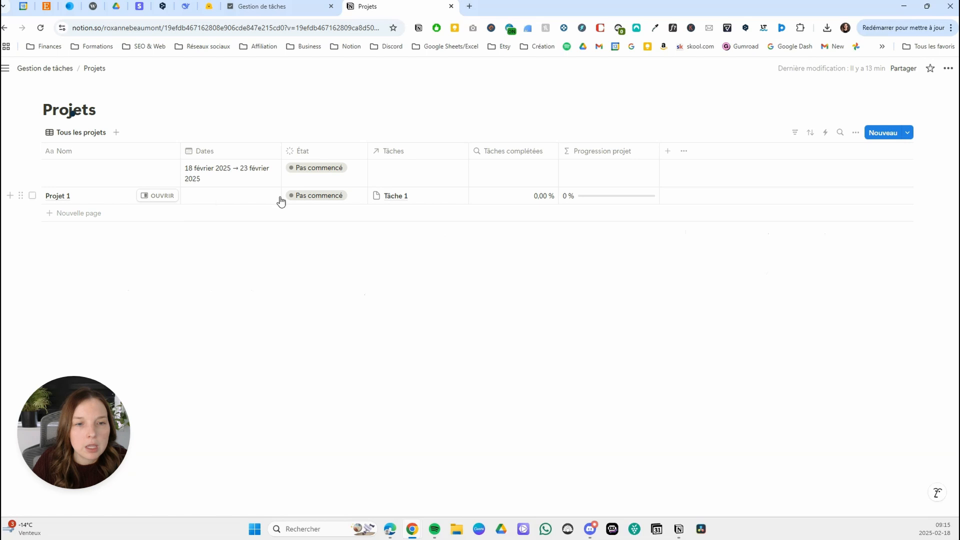
left_click(299, 195)
left_click(313, 265)
left_click(325, 173)
left_click(313, 251)
Name the untitled project in the first row Projet 2.
left_click(119, 178)
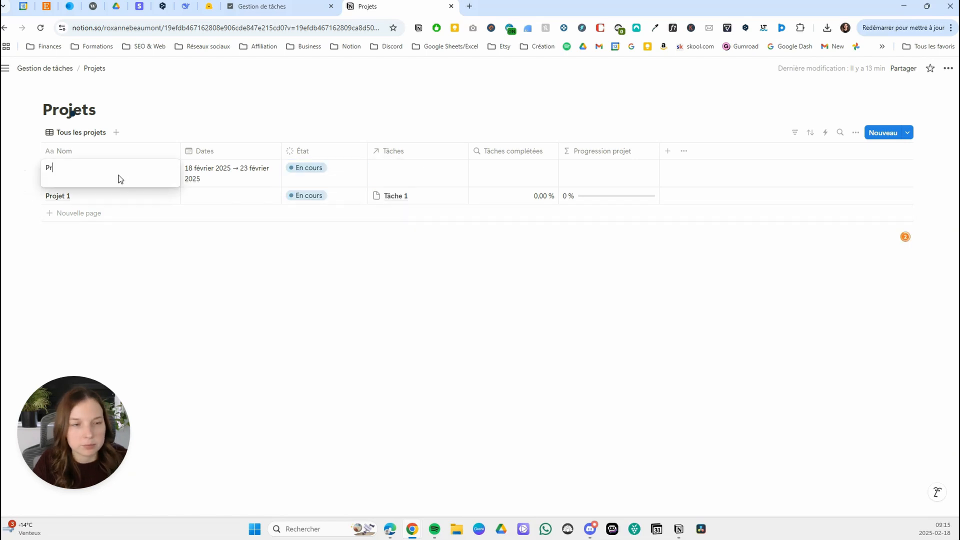
key("BackSpace")
type("2")
key("Return")
Set Projet 1's Dates to a range from 4 février 2025 to 23 février 2025.
left_click(203, 197)
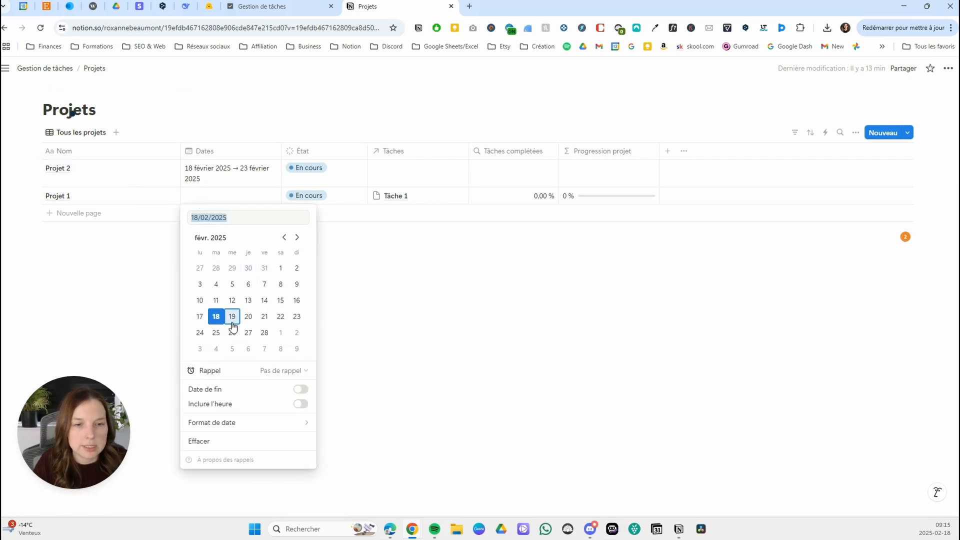
left_click(216, 284)
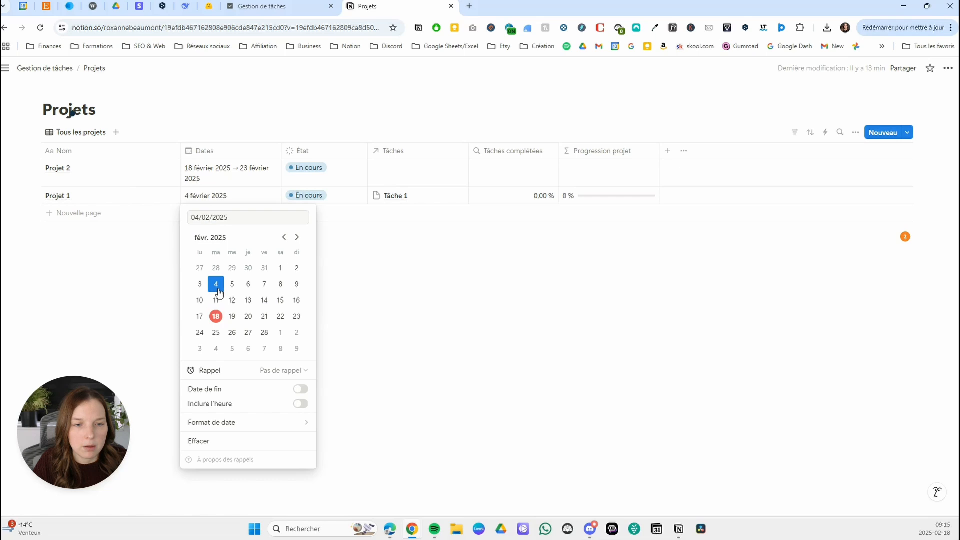
left_click(301, 389)
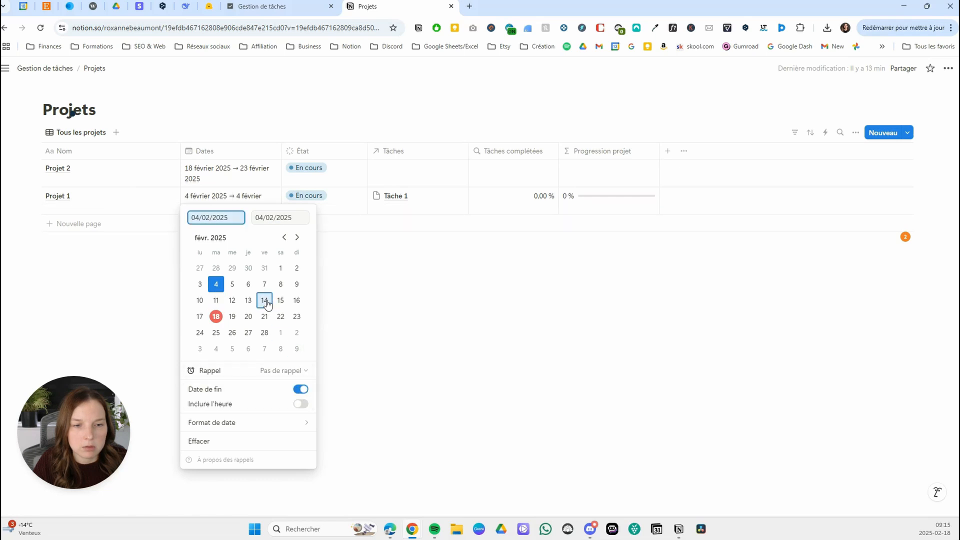
left_click(296, 316)
key("Escape")
Return to the Gestion de tâches page and give the Projets actifs view the running person icon.
left_click(64, 70)
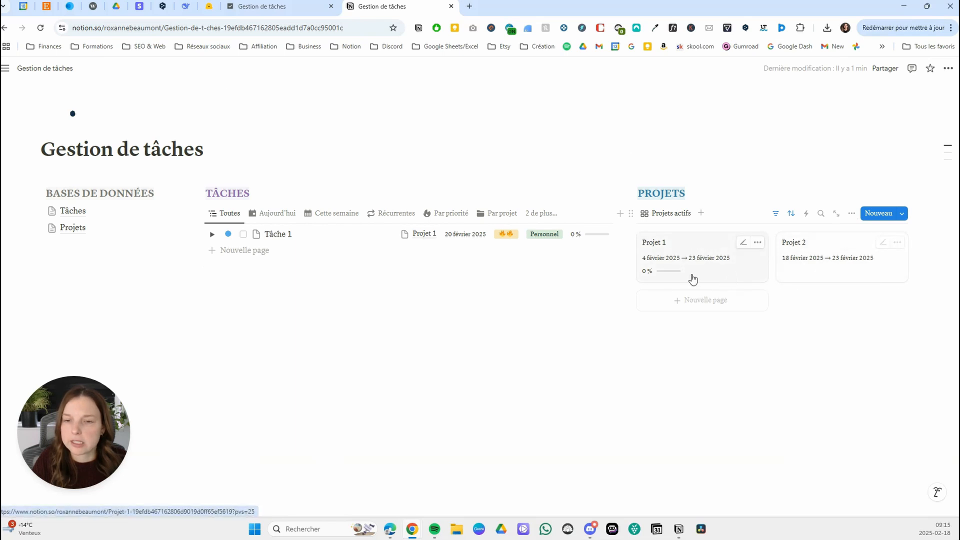
left_click(659, 214)
left_click(665, 232)
left_click(823, 253)
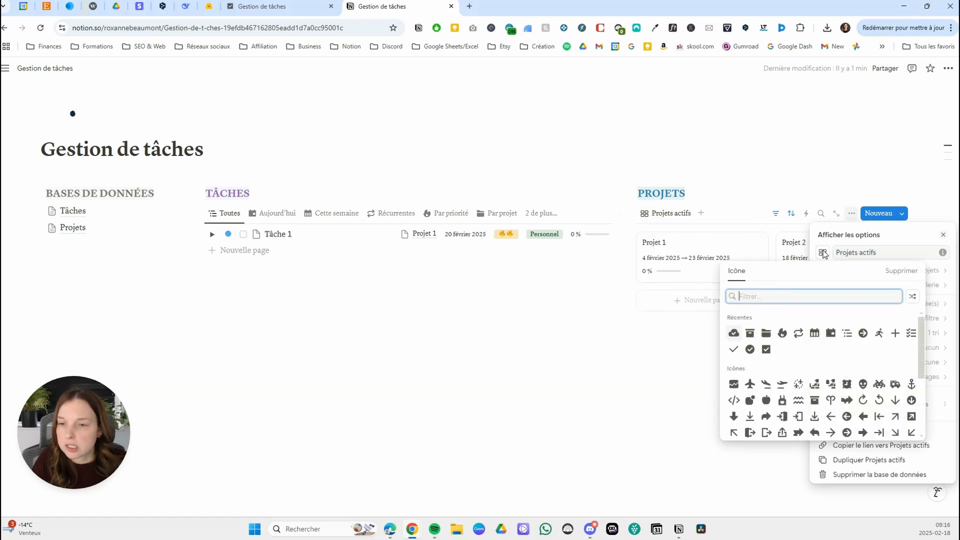
left_click(880, 334)
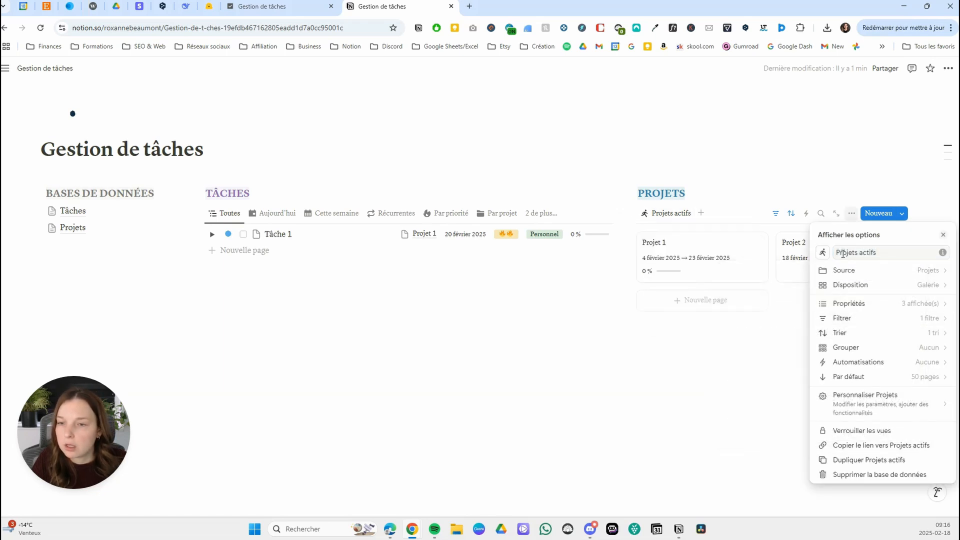
Duplicate the Projets actifs view as Projets à venir and switch the copy to a Liste layout.
left_click(665, 216)
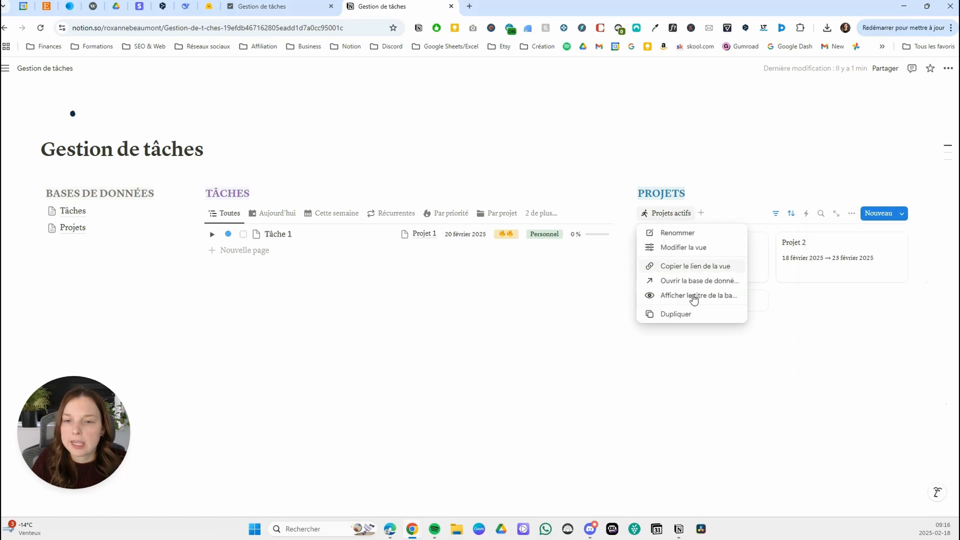
left_click(681, 312)
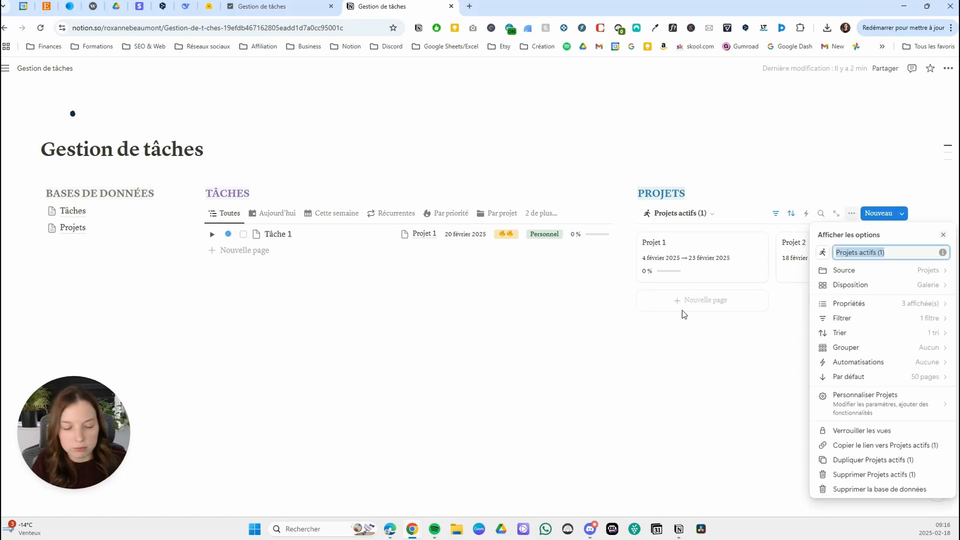
type("Pro")
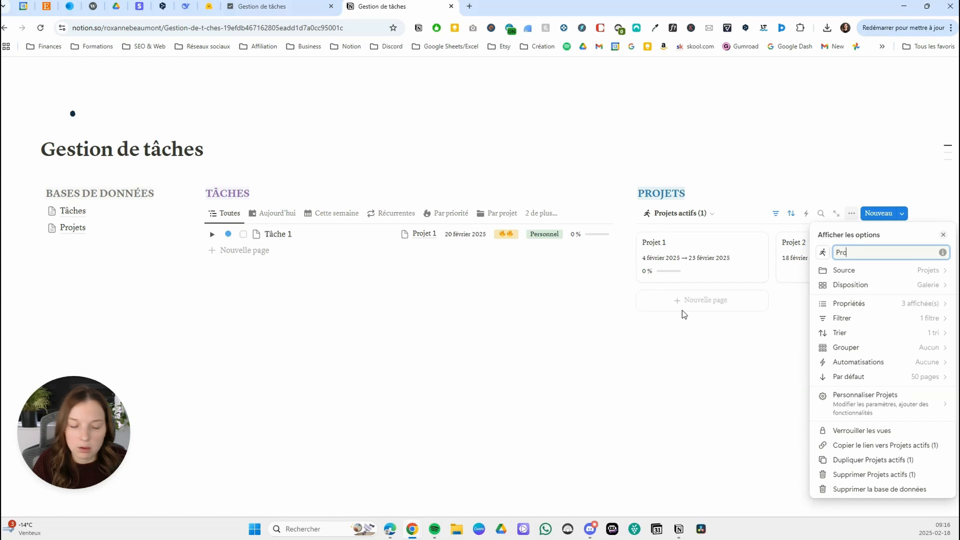
type("jets à venir")
left_click(893, 286)
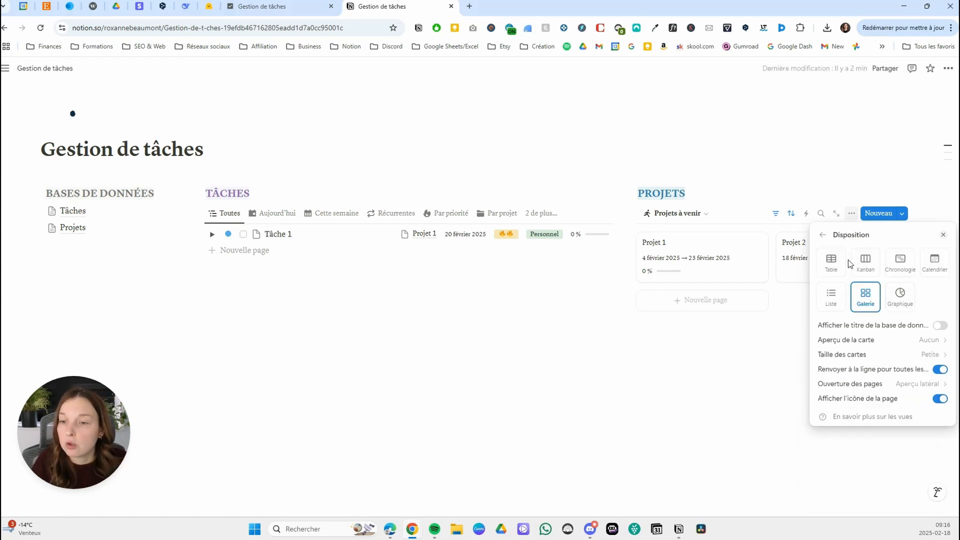
left_click(842, 301)
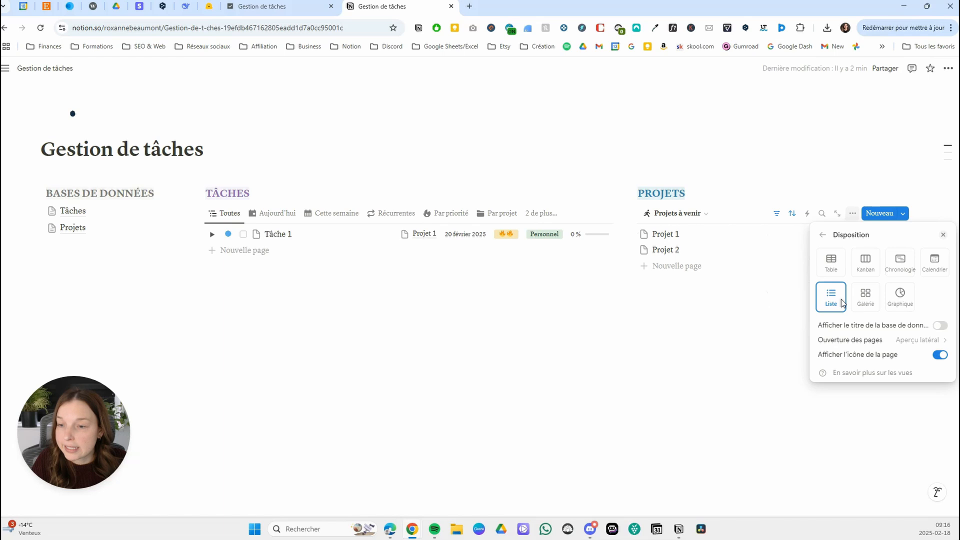
Change the État filter of the Projets à venir view from the En cours group to the À faire group.
left_click(822, 235)
left_click(875, 325)
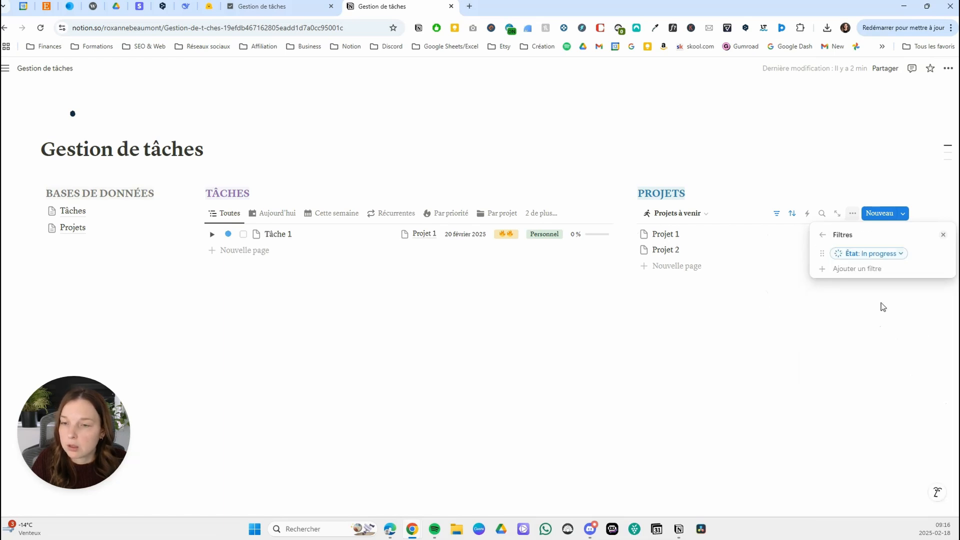
left_click(895, 254)
left_click(814, 312)
left_click(813, 283)
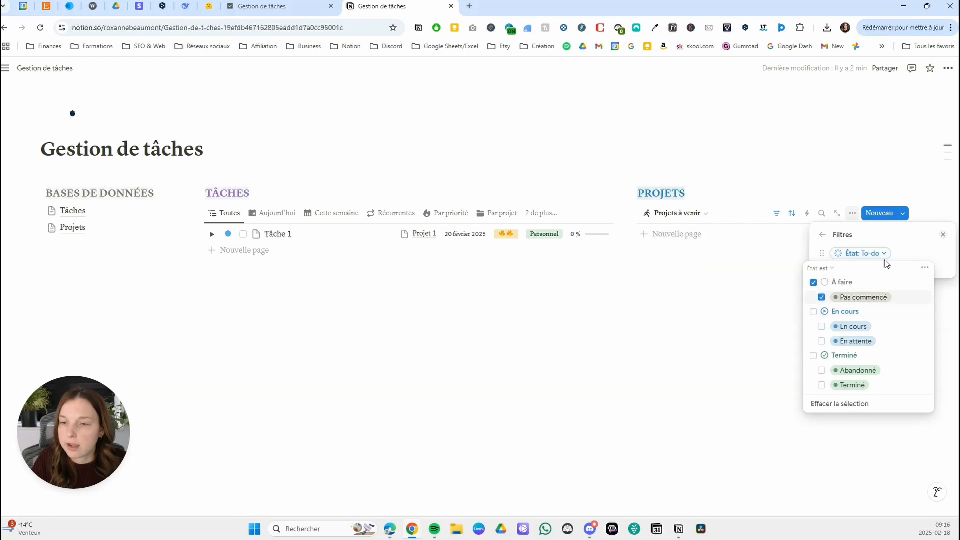
left_click(895, 235)
left_click(770, 240)
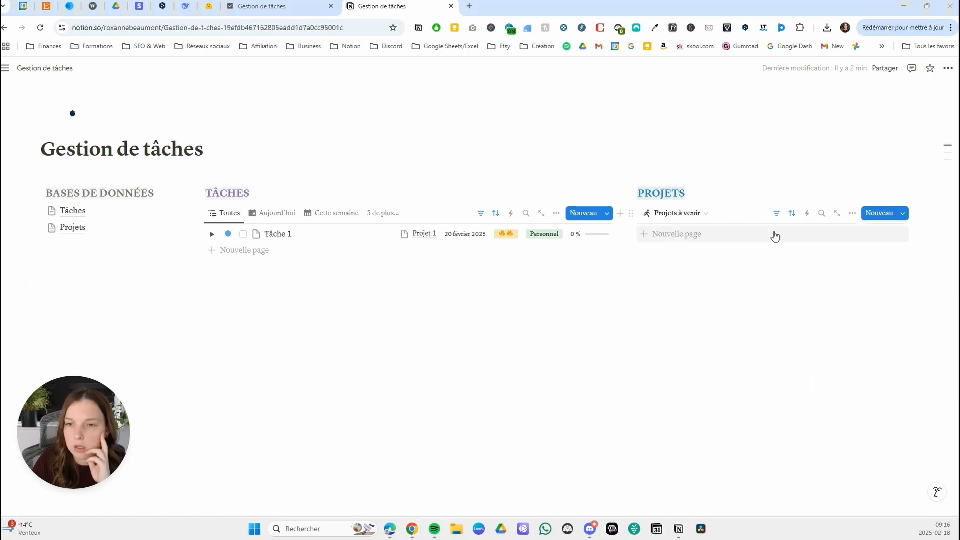
Check the sort of the Projets à venir view and show the Dates and État properties in its list.
left_click(792, 213)
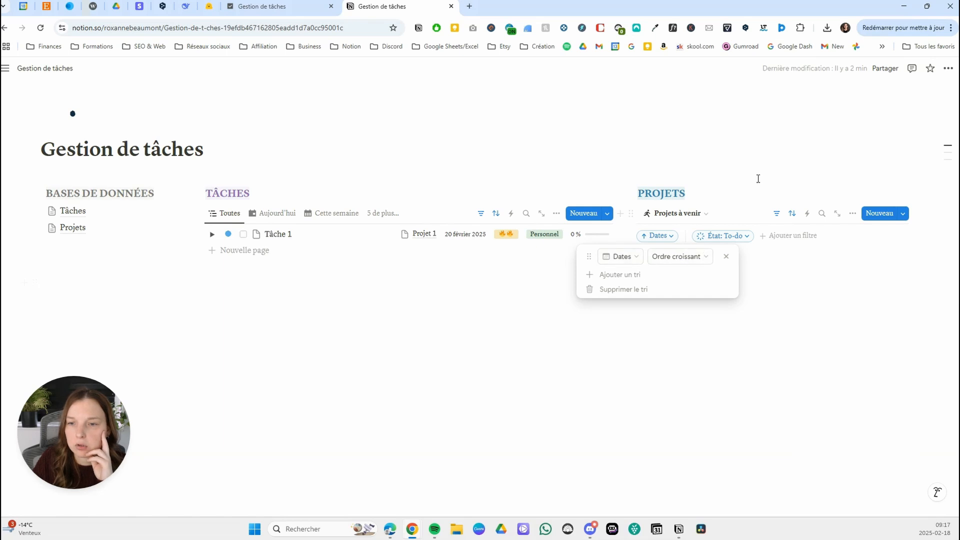
left_click(853, 213)
left_click(852, 213)
left_click(859, 308)
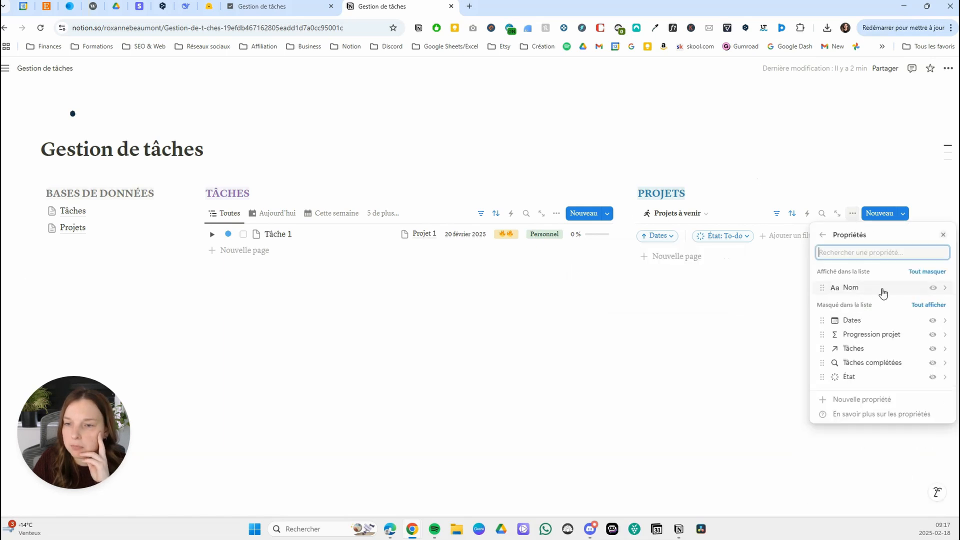
left_click(933, 325)
left_click(933, 378)
left_click(759, 307)
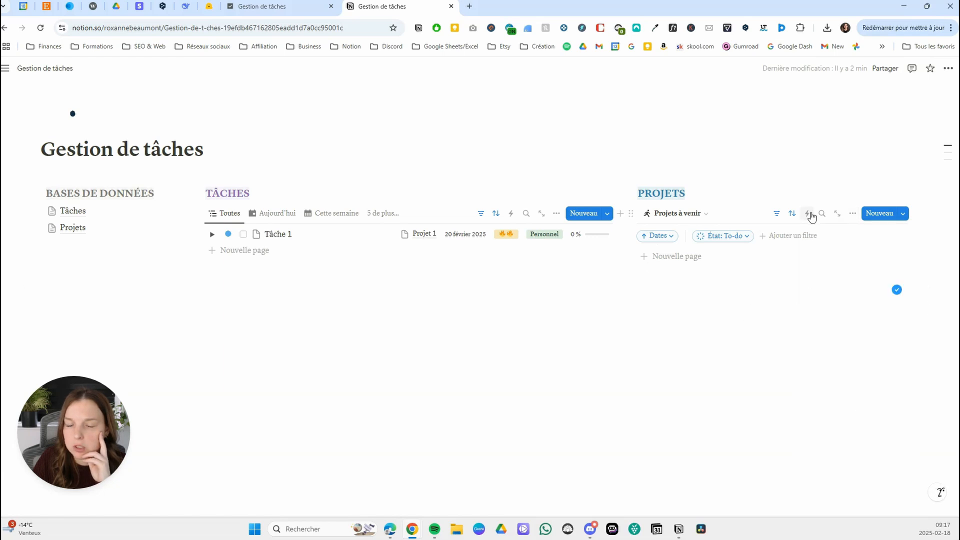
Set Projet 2's État to Pas commencé in the Projets database and return to the dashboard's Projets actifs view.
left_click(688, 214)
left_click(72, 227)
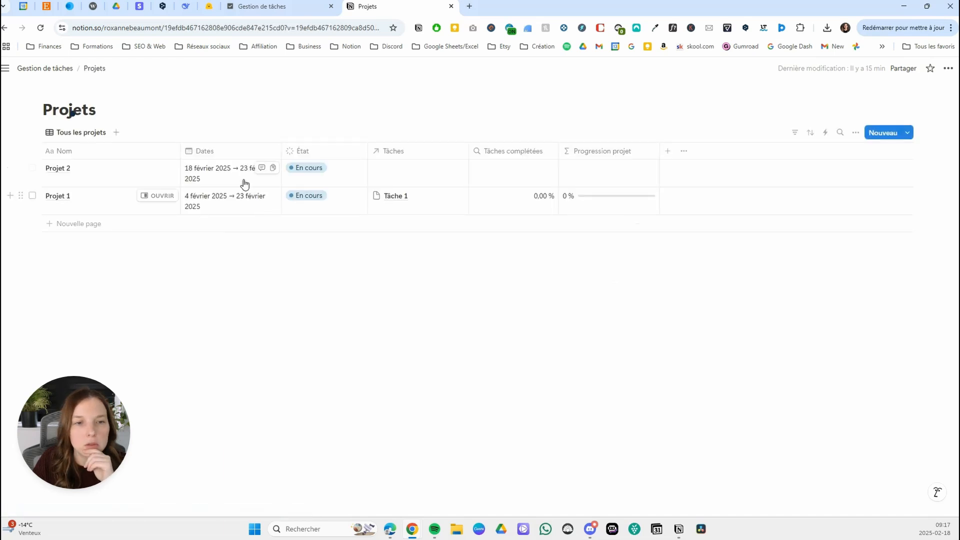
left_click(313, 170)
left_click(322, 201)
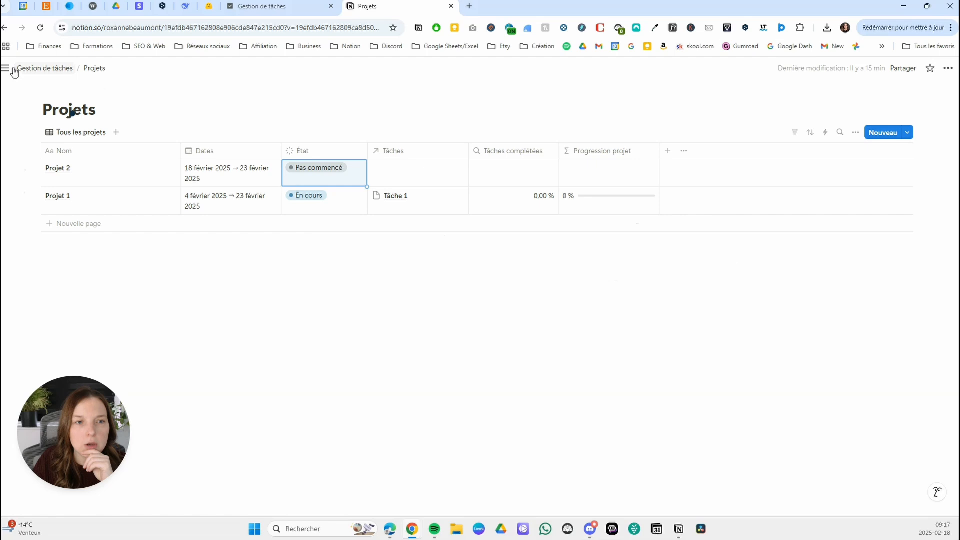
left_click(45, 68)
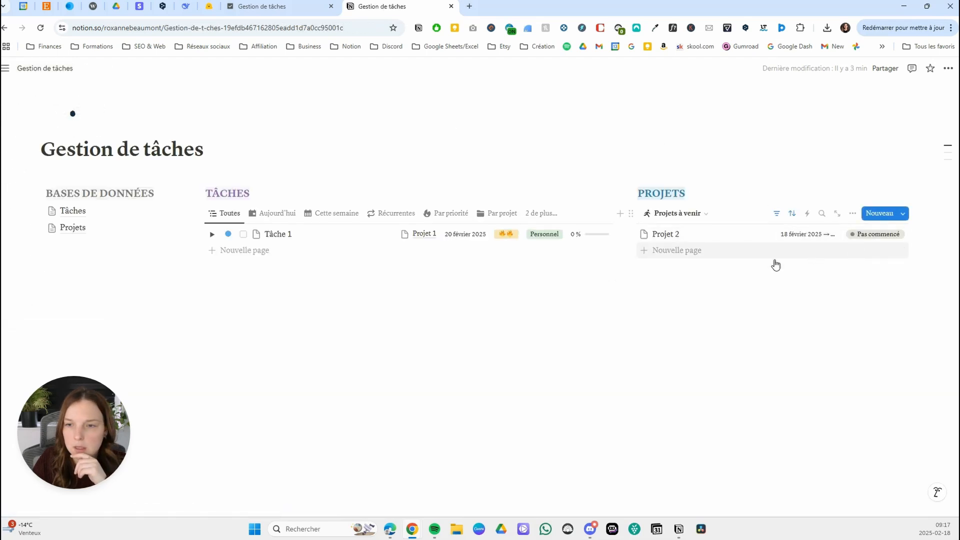
left_click(678, 213)
left_click(667, 249)
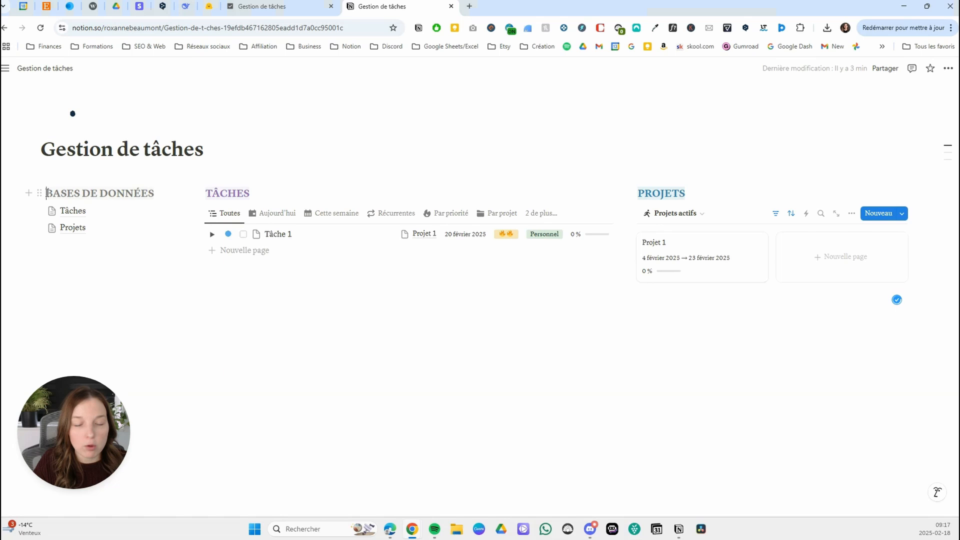
Insert a divider above the BASES DE DONNÉES heading.
key("Return")
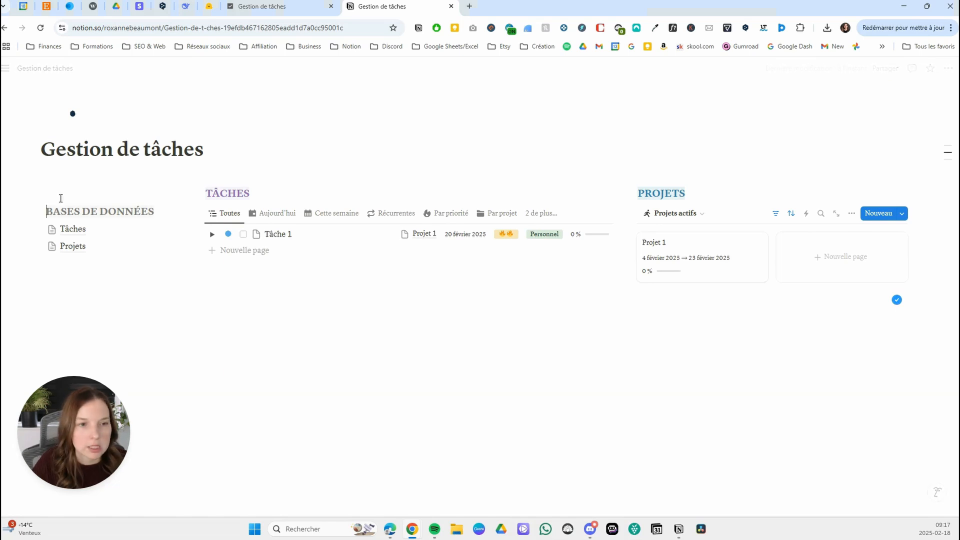
type("---")
key("BackSpace")
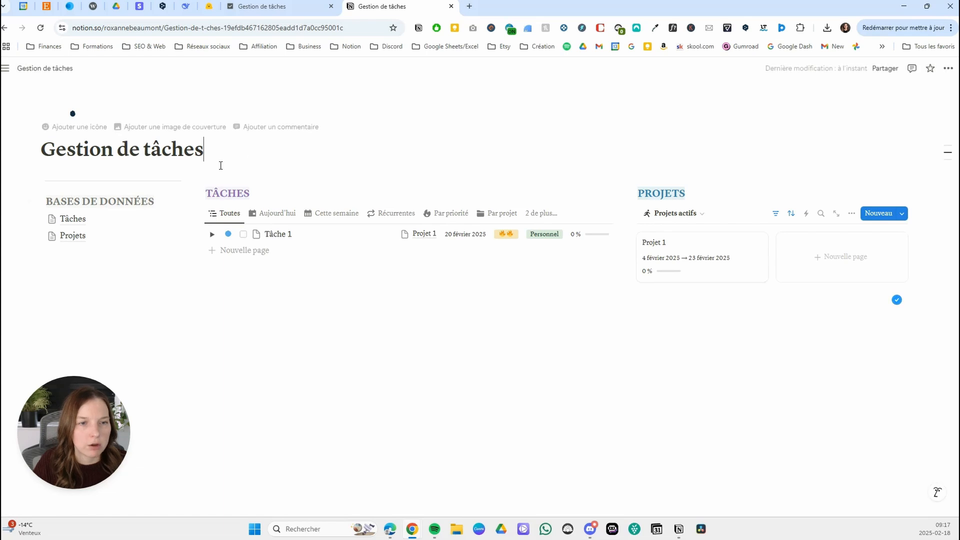
Add a Titre 3 heading reading ACTIONS RAPIDES between the divider and the BASES DE DONNÉES heading.
left_click(29, 179)
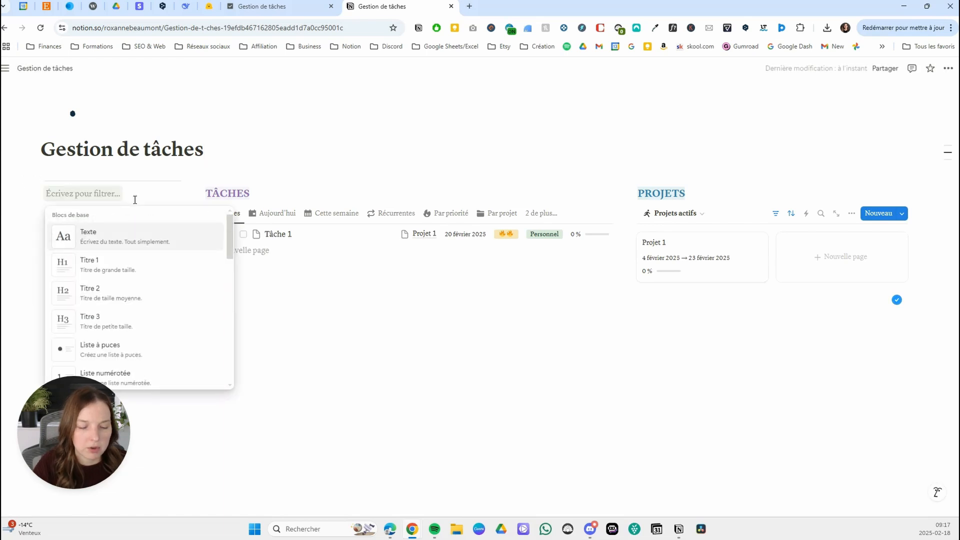
type("###")
key("Return")
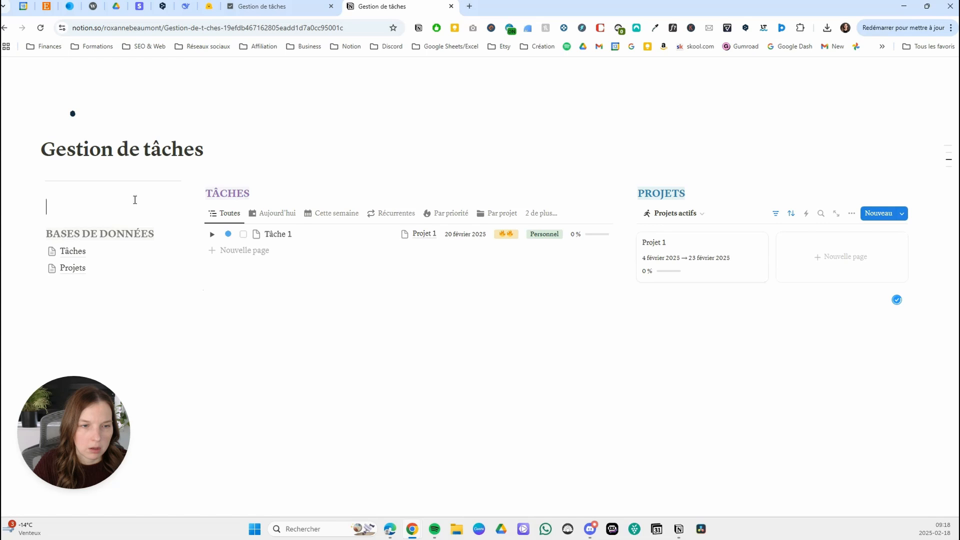
type("ACT")
key("BackSpace")
key("BackSpace")
key("BackSpace")
type("### AC")
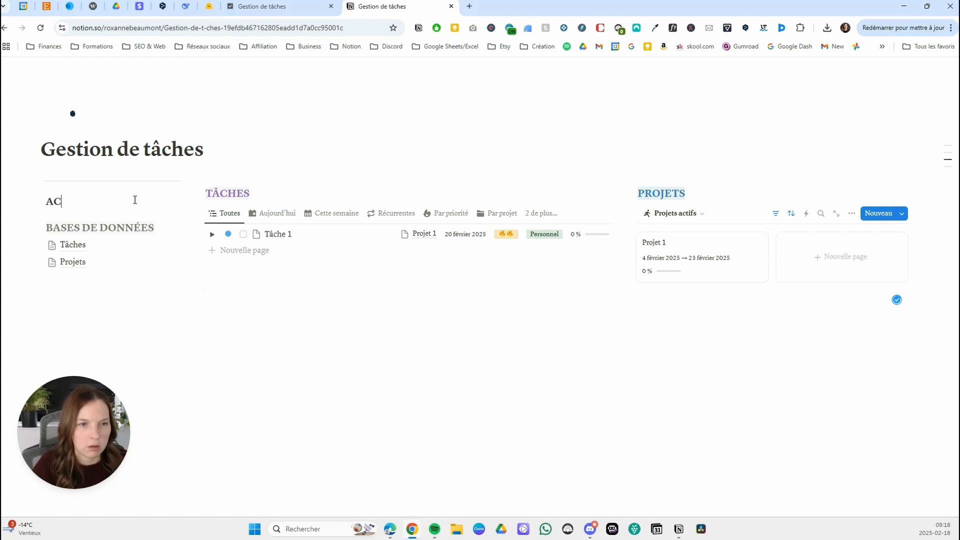
type("TIONS RAPIDES")
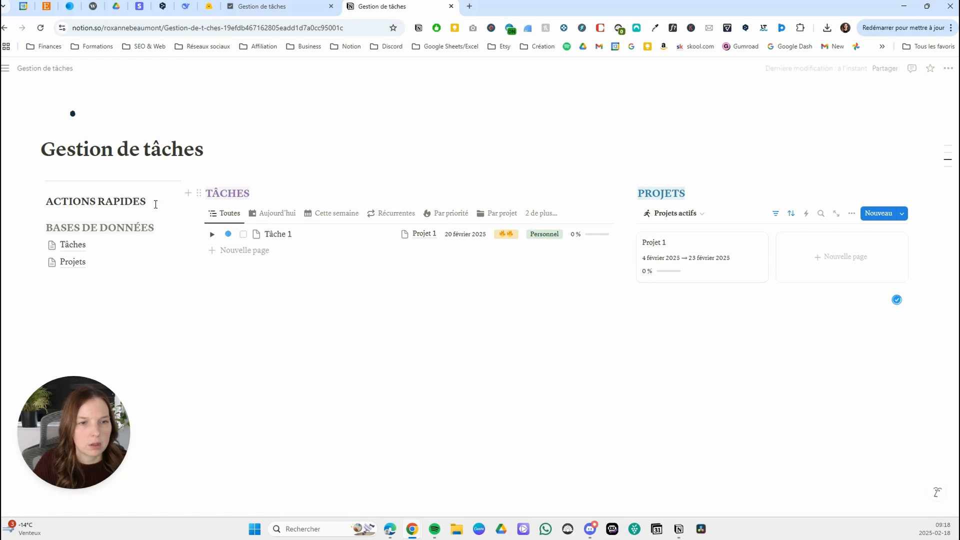
Colour the ACTIONS RAPIDES heading the same grey as BASES DE DONNÉES.
left_click_drag(155, 203, 32, 202)
left_click(377, 180)
left_click(361, 295)
left_click(86, 293)
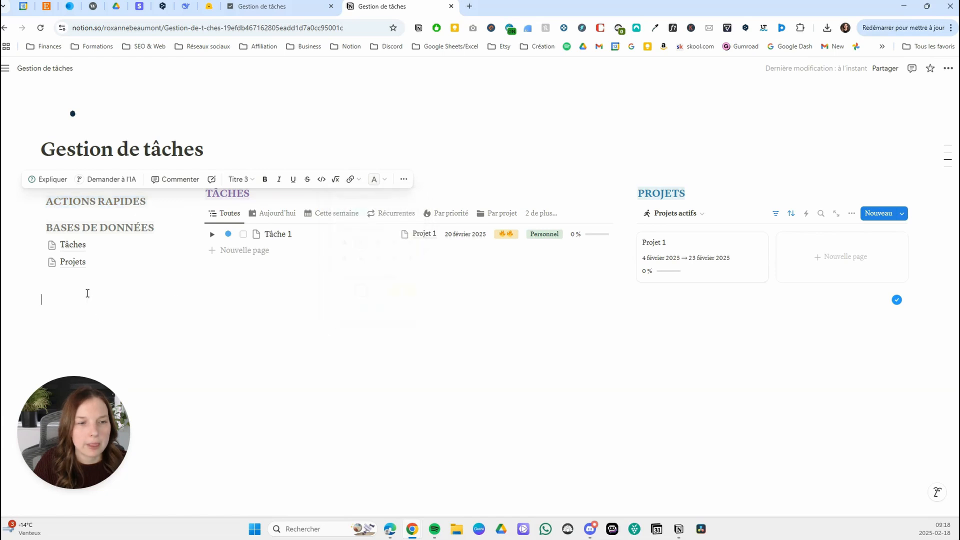
type("/TITRE")
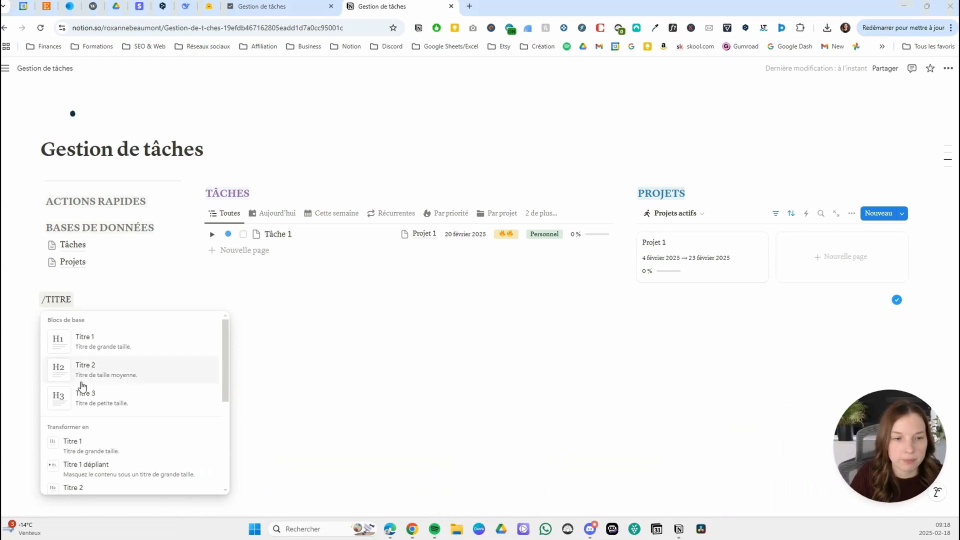
left_click(94, 302)
left_click_drag(94, 302, 28, 299)
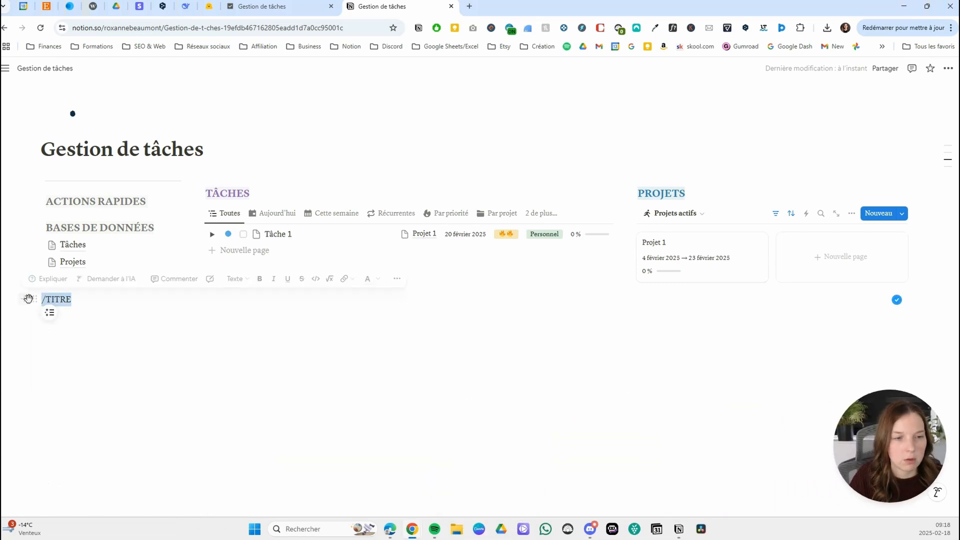
key("BackSpace")
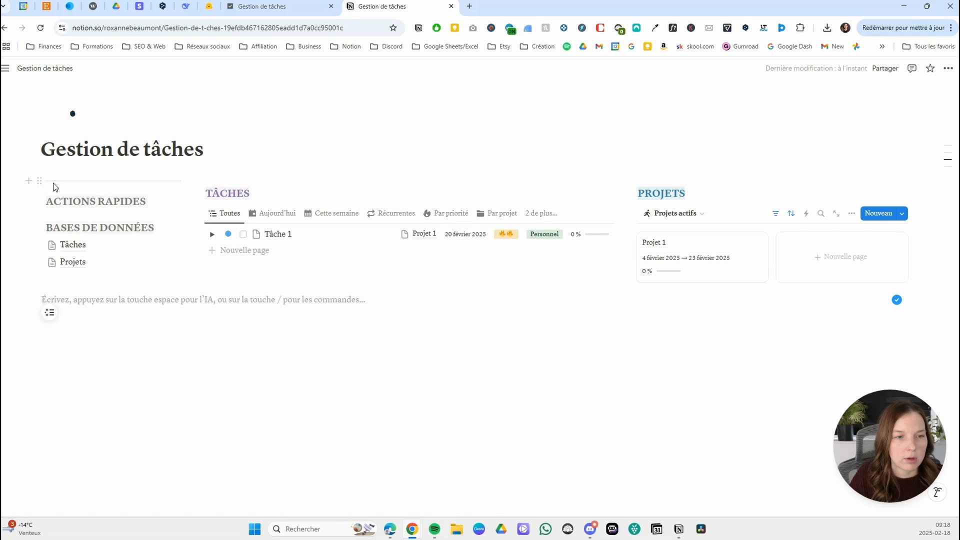
Move the divider below ACTIONS RAPIDES and insert a button named Ajouter une tâche directly under that heading.
left_click_drag(37, 178, 82, 215)
left_click_drag(156, 197, 154, 194)
key("Return")
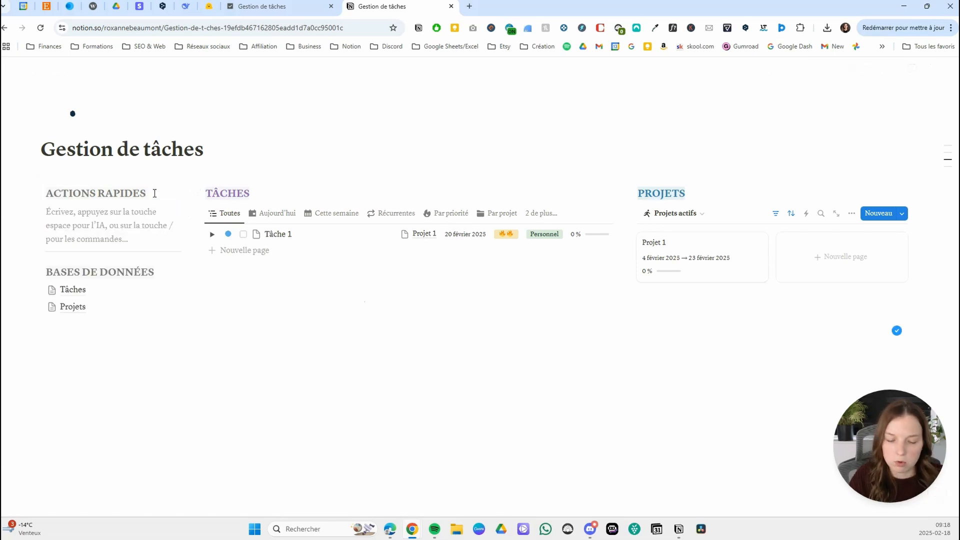
type("/BOUTON")
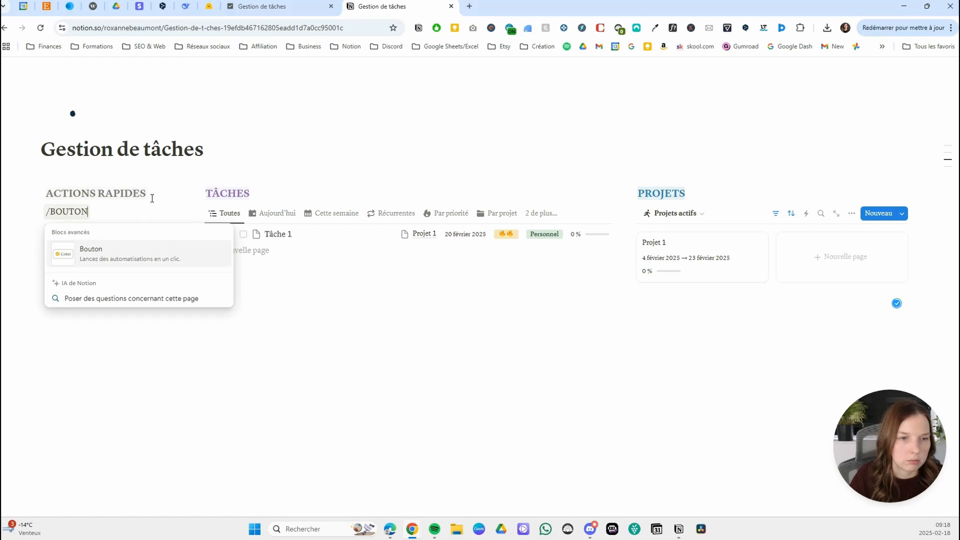
left_click(112, 256)
type("Ajouter une tâche")
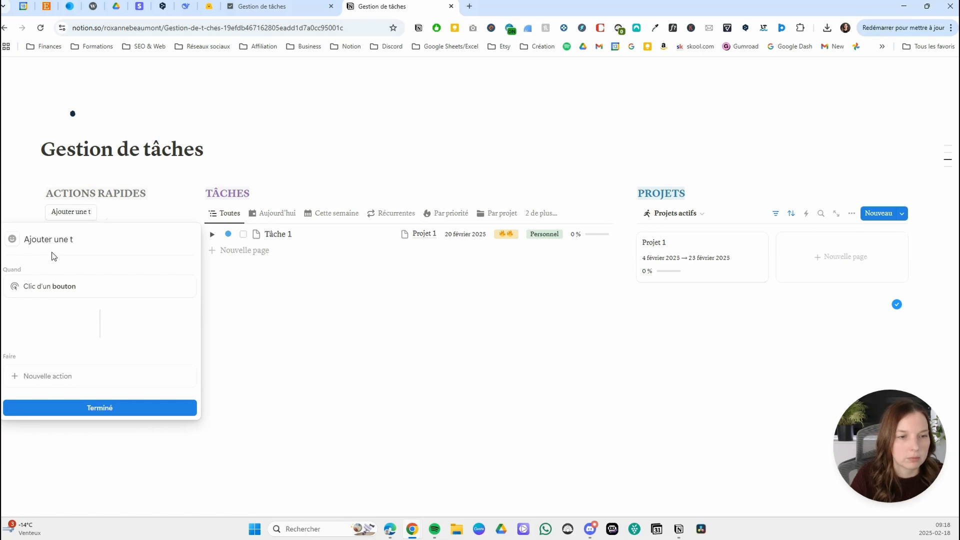
Change the icon colour and give the Ajouter une tâche button a plus icon.
left_click(13, 240)
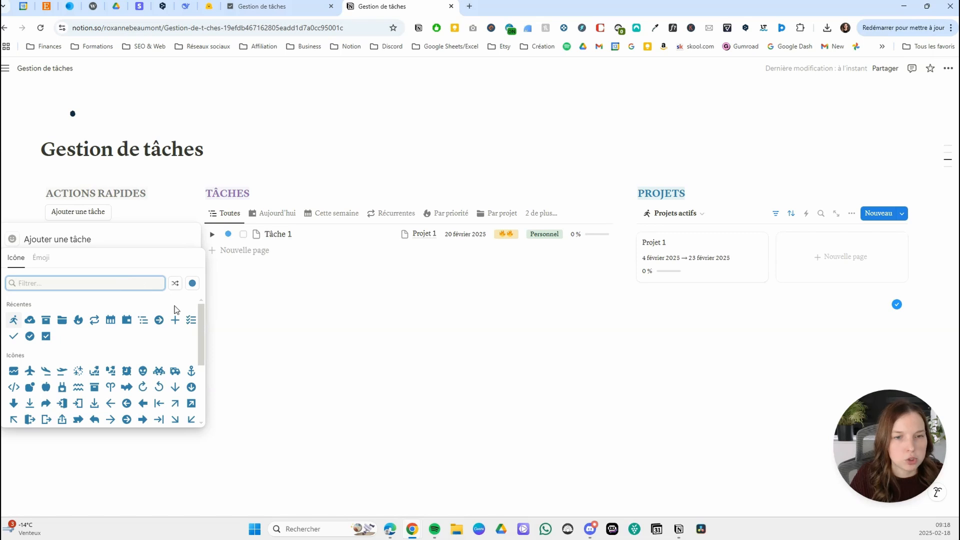
left_click(192, 283)
left_click(192, 315)
left_click(176, 322)
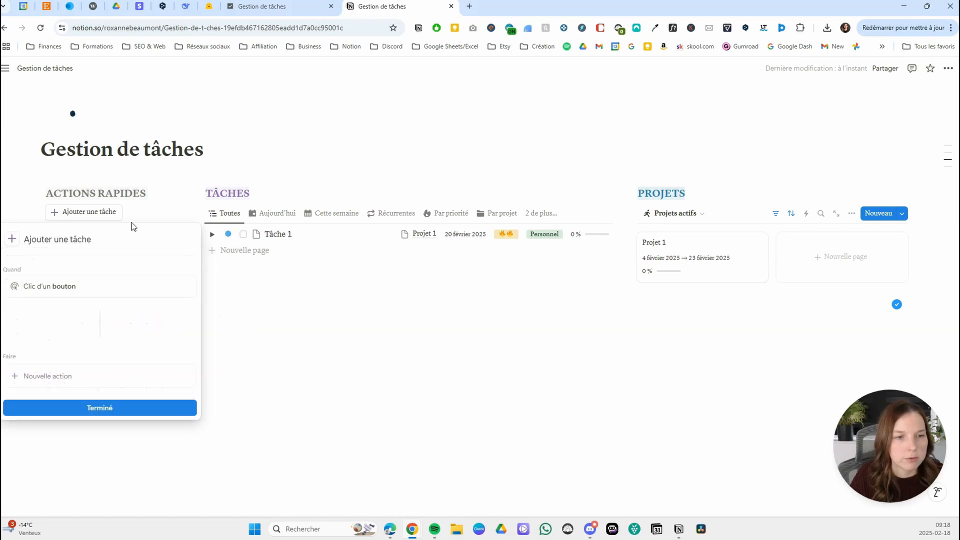
Give the button an action that adds a page to the Tâches database of Gestion de tâches.
left_click(57, 377)
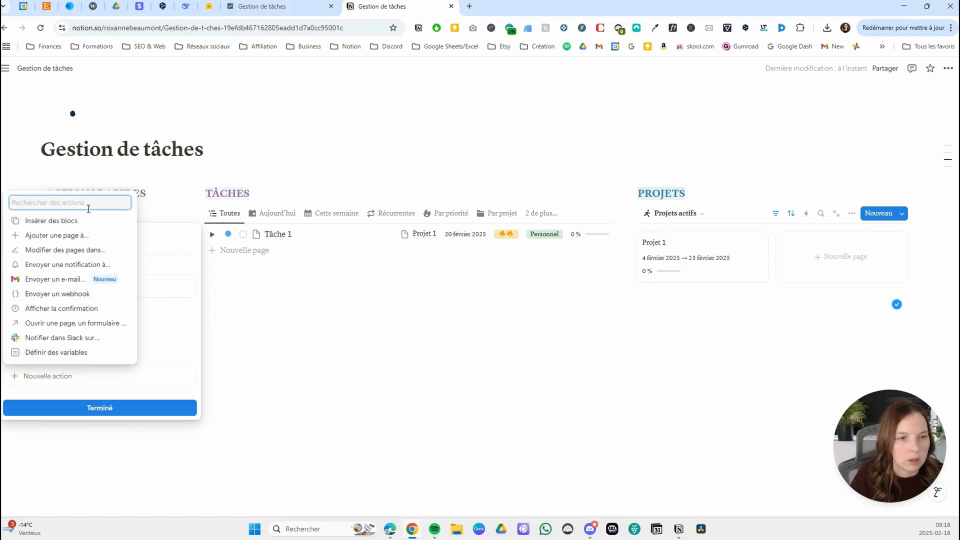
left_click(73, 237)
left_click(160, 378)
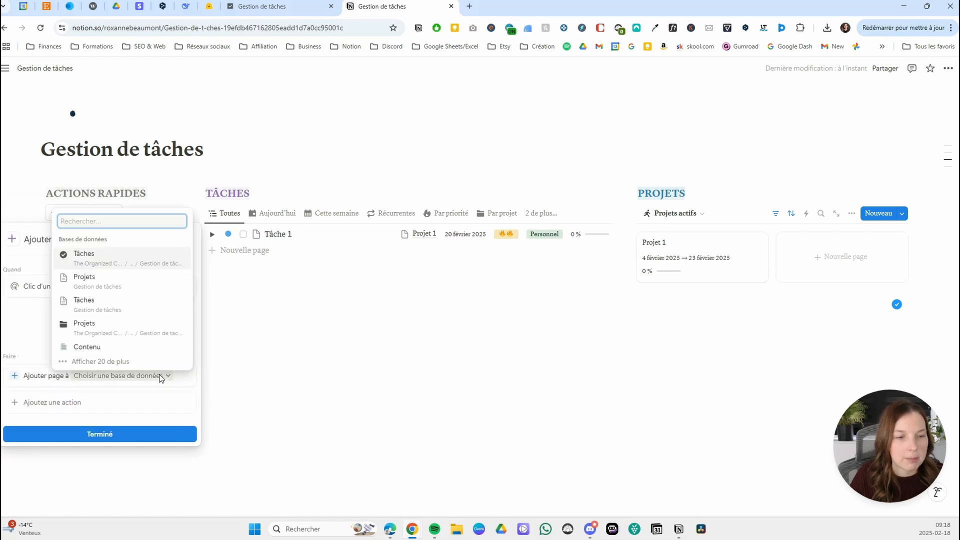
left_click(93, 294)
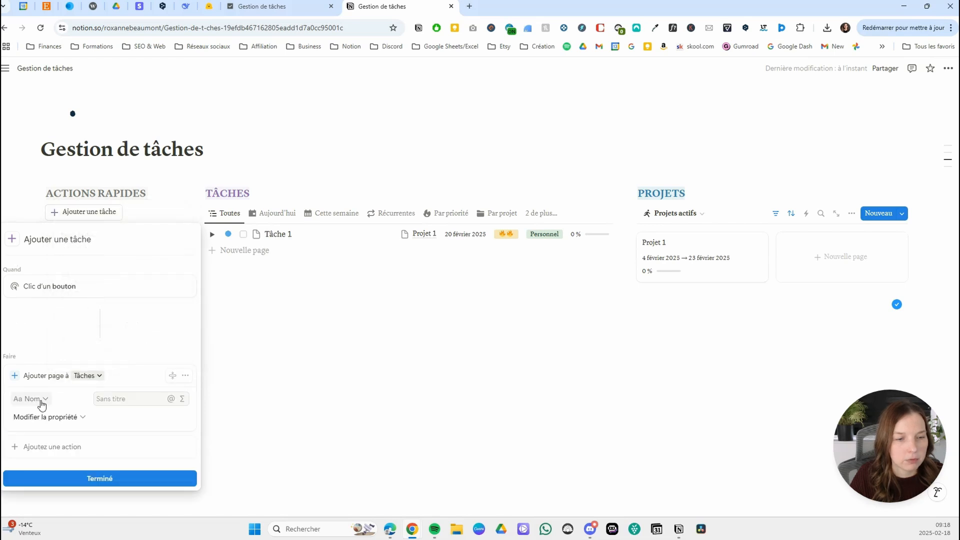
Add a second action that opens the added page in Aperçu latéral, and finish the button setup.
left_click(65, 450)
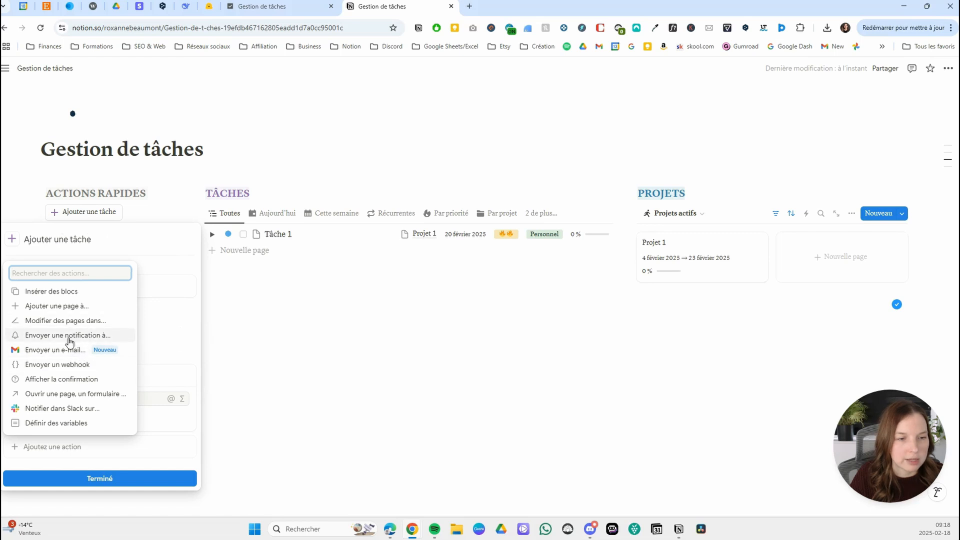
left_click(71, 396)
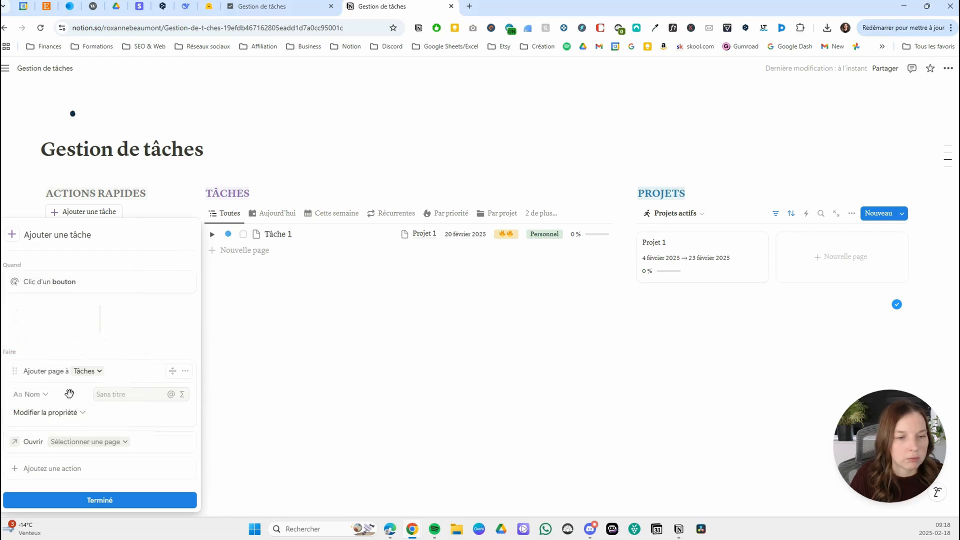
left_click(111, 447)
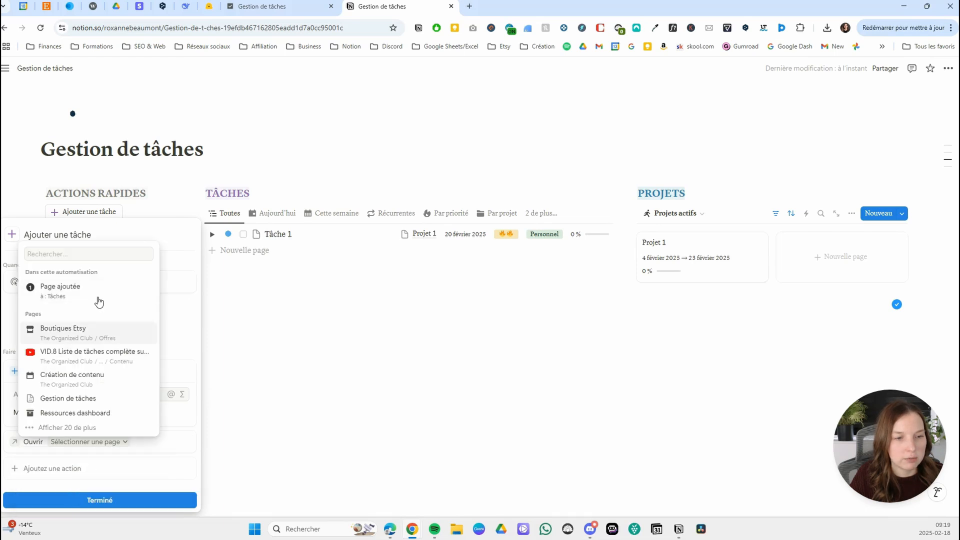
left_click(79, 294)
left_click(78, 443)
left_click(63, 326)
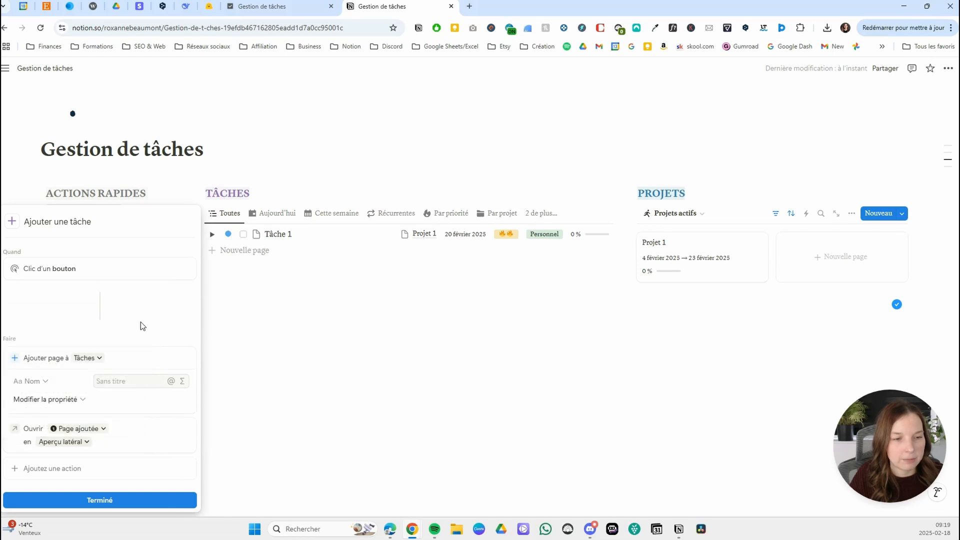
left_click(51, 399)
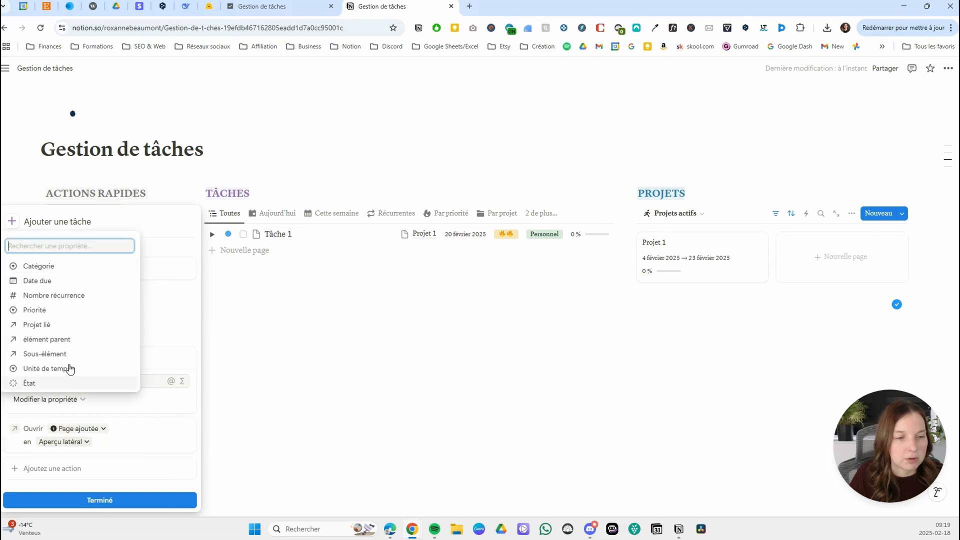
left_click(148, 403)
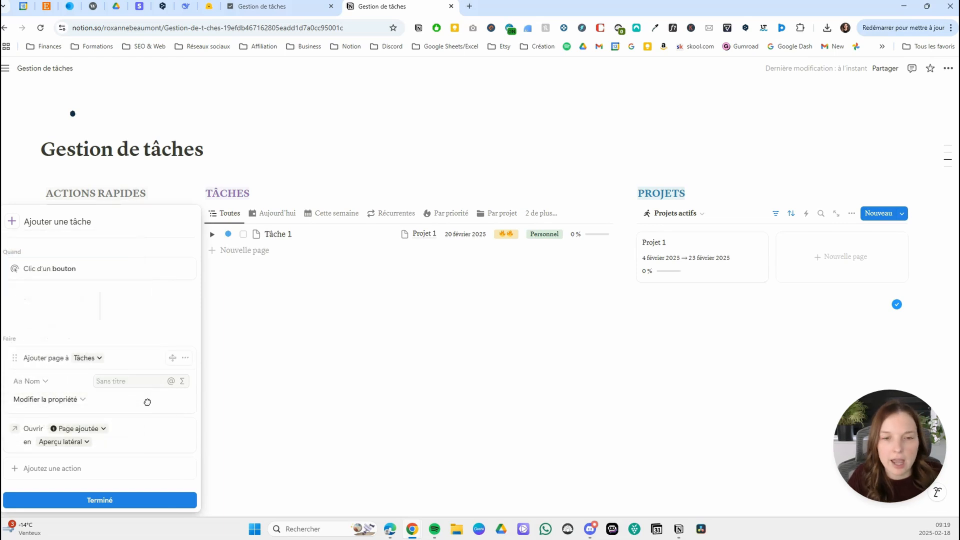
left_click(103, 499)
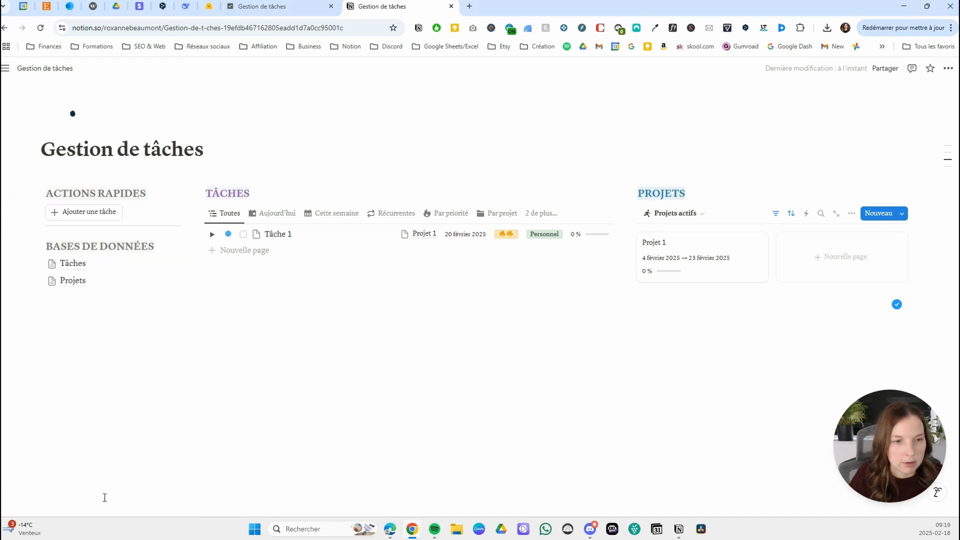
Test the Ajouter une tâche button by creating a new task page and review its properties.
left_click(94, 214)
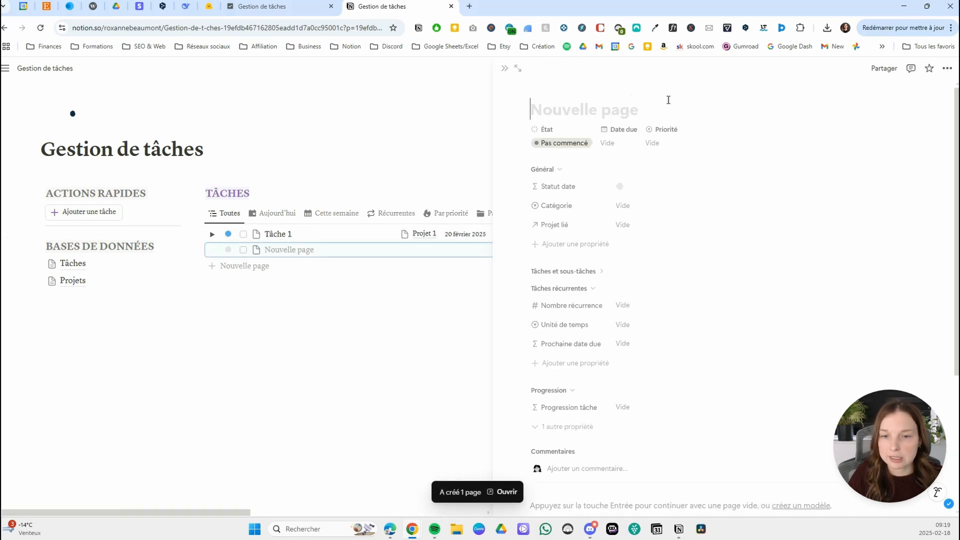
scroll(654, 217, "down", 3)
scroll(775, 289, "up", 3)
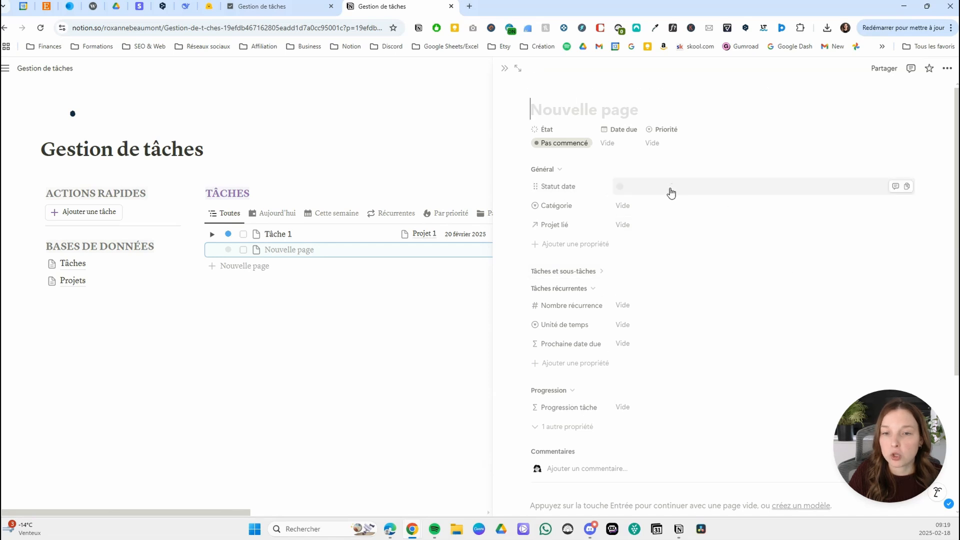
left_click(629, 142)
left_click(722, 95)
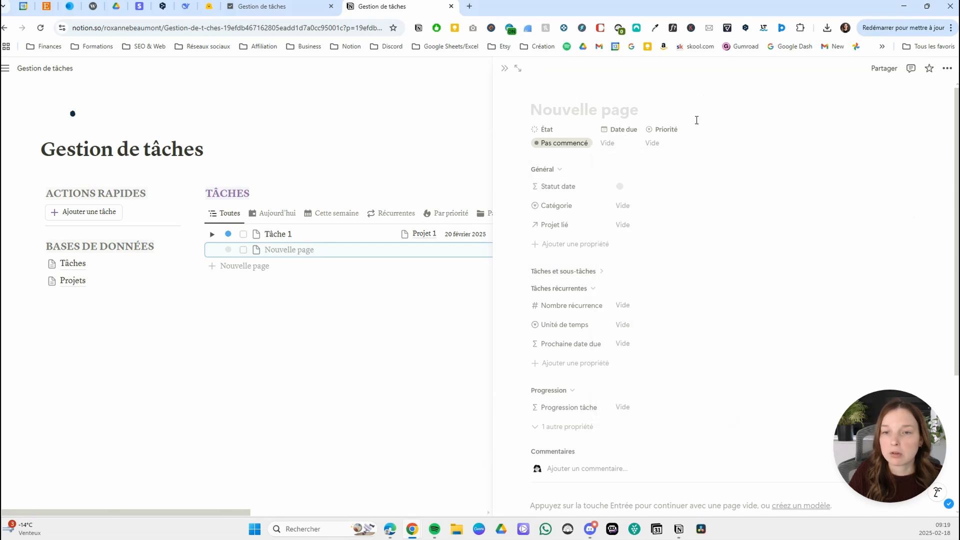
Duplicate the Ajouter une tâche button and rename the copy "Ajouter une tâche due aujourd'hui".
left_click(505, 68)
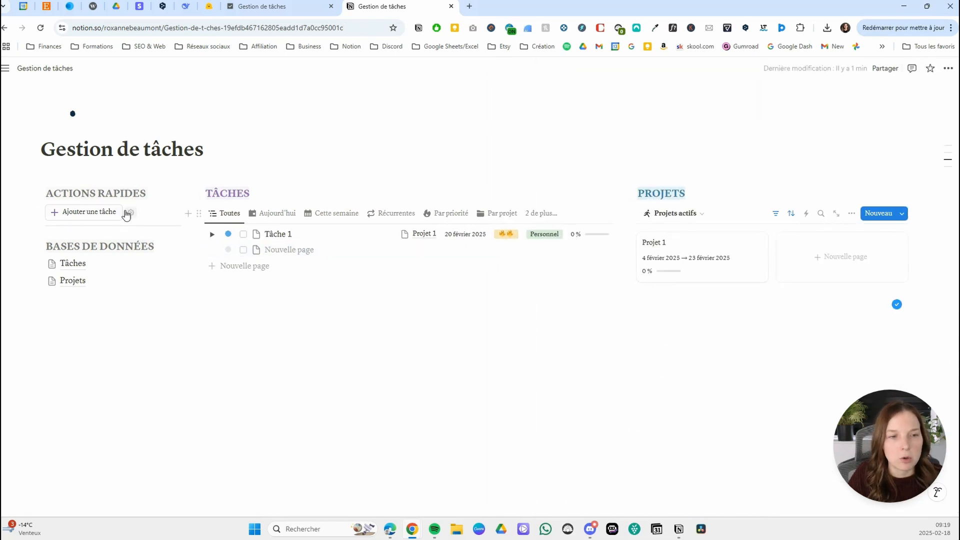
left_click(41, 213)
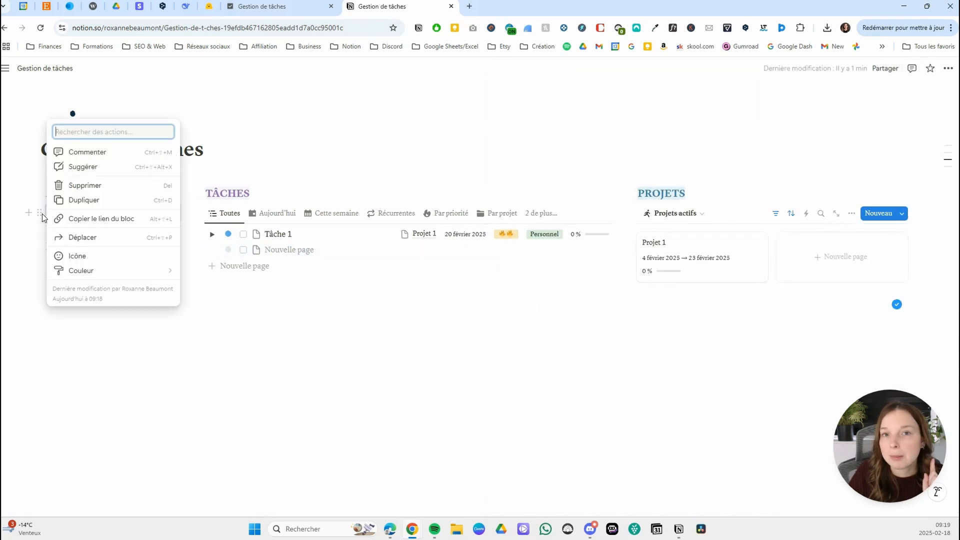
left_click(122, 203)
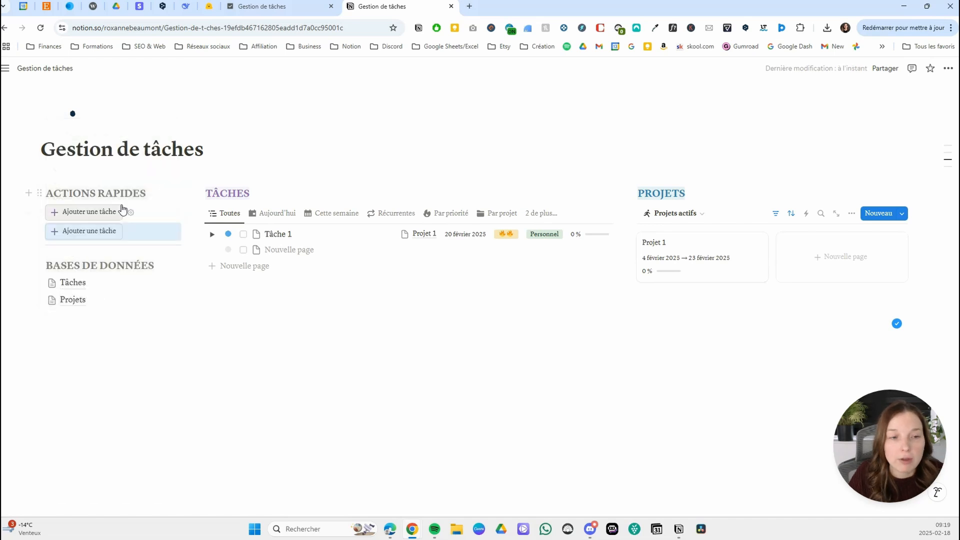
left_click(133, 232)
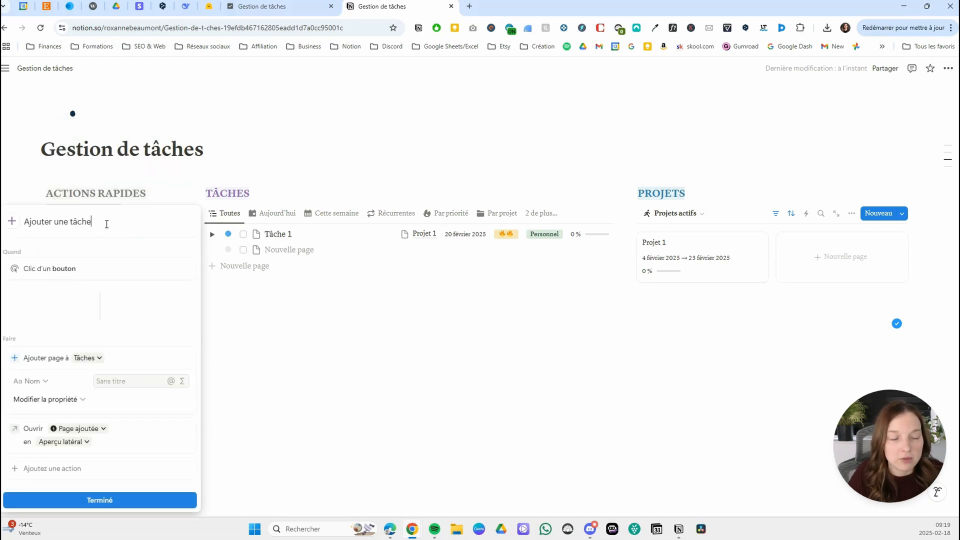
type("due aujourd'hui")
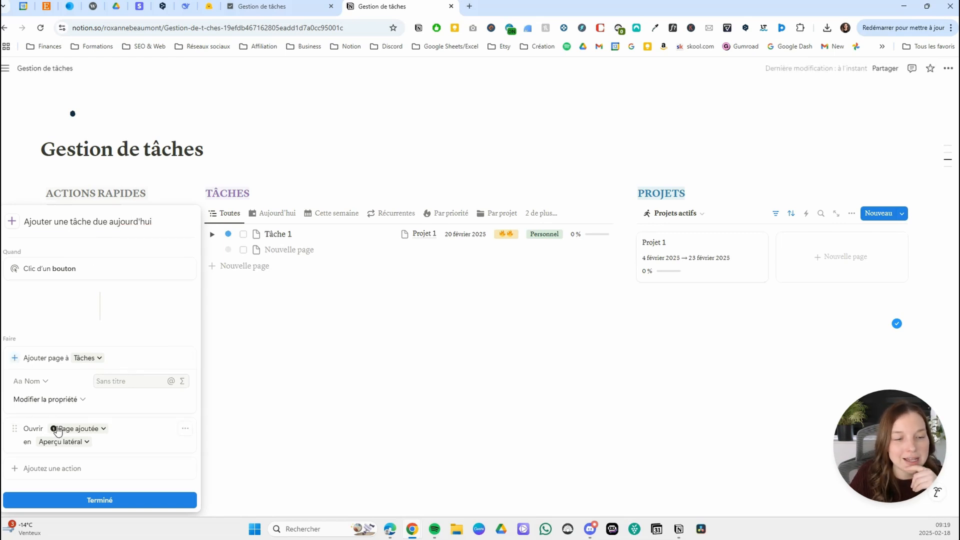
Set the added page's Date due to Date de déclenchement in the new button, finish its setup and test it by creating a task.
left_click(44, 383)
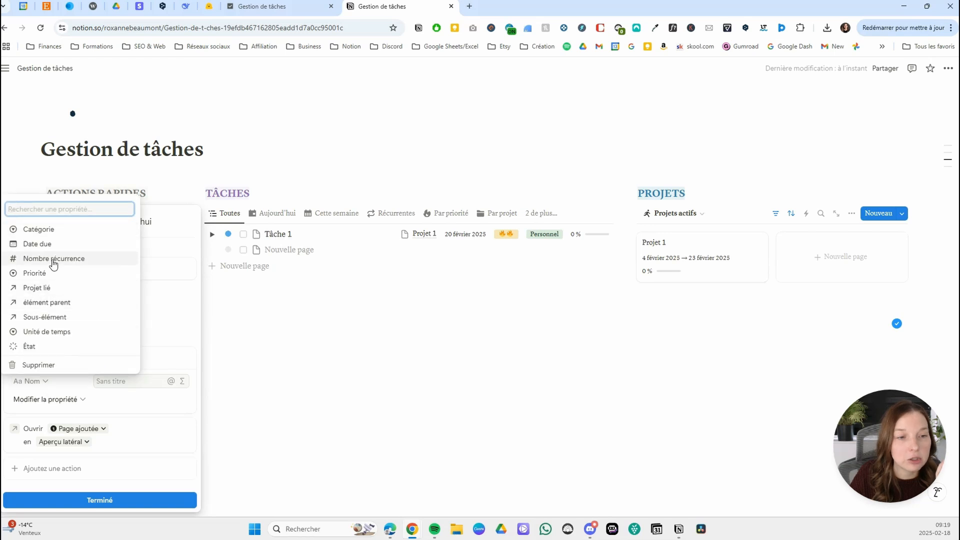
left_click(37, 244)
left_click(188, 383)
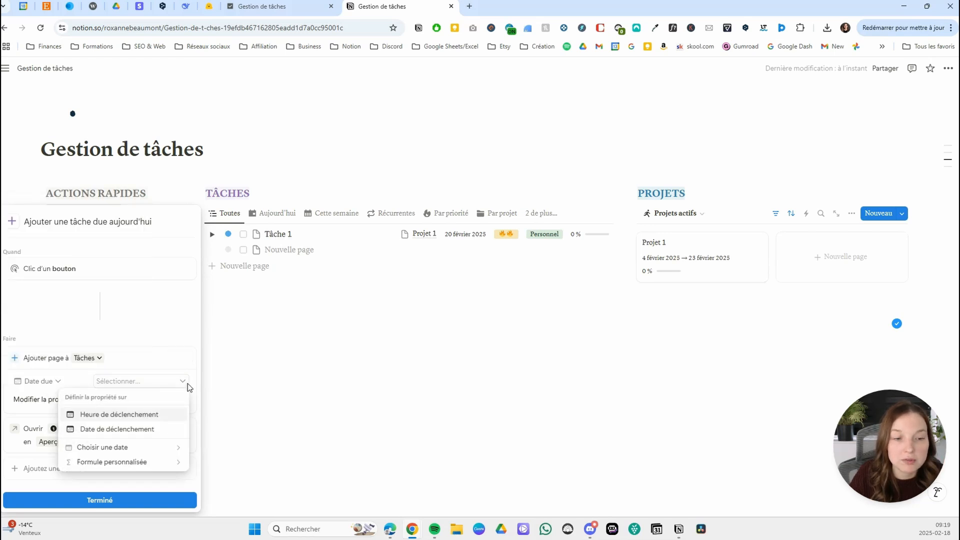
left_click(128, 429)
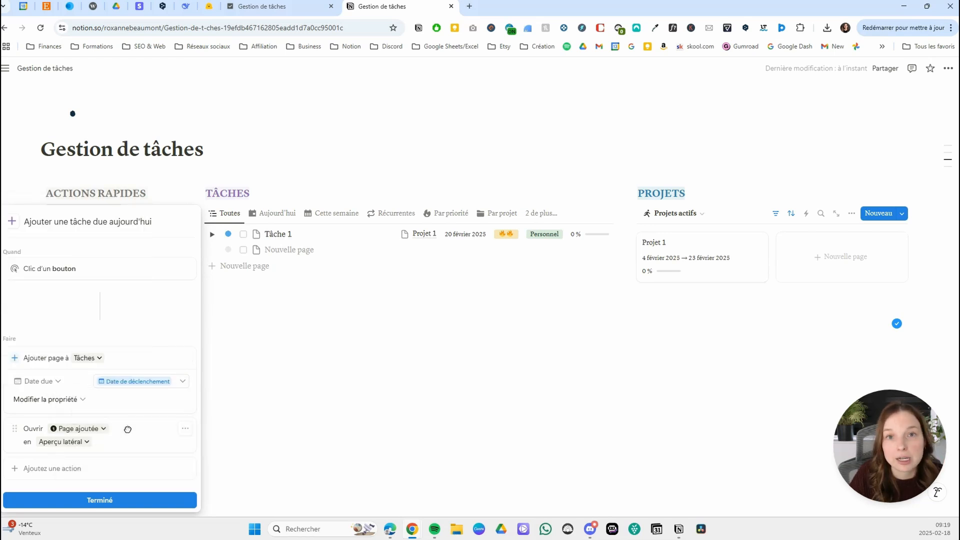
left_click(110, 501)
left_click(103, 233)
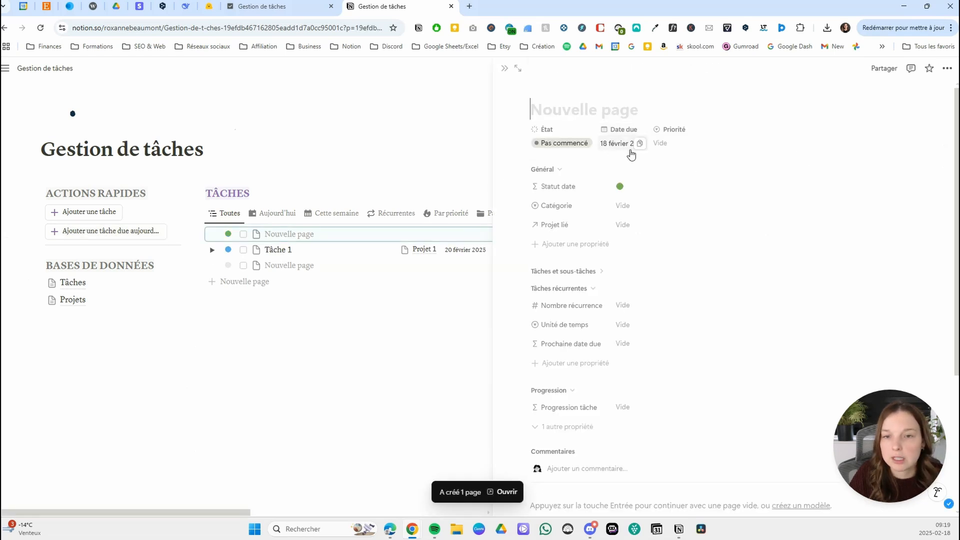
left_click(504, 70)
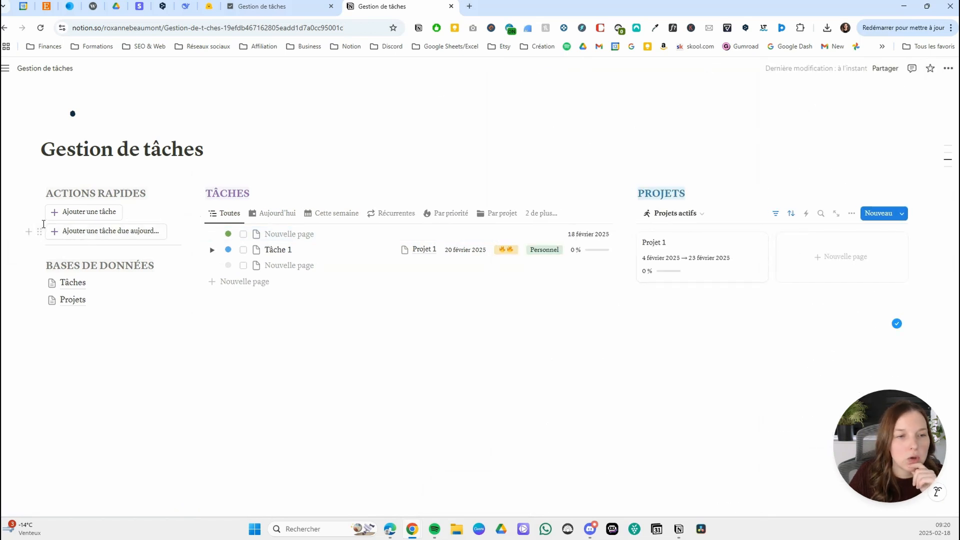
Duplicate the Ajouter une tâche button, place the copy below the other two buttons and rename it "Ajouter un projet".
left_click(37, 214)
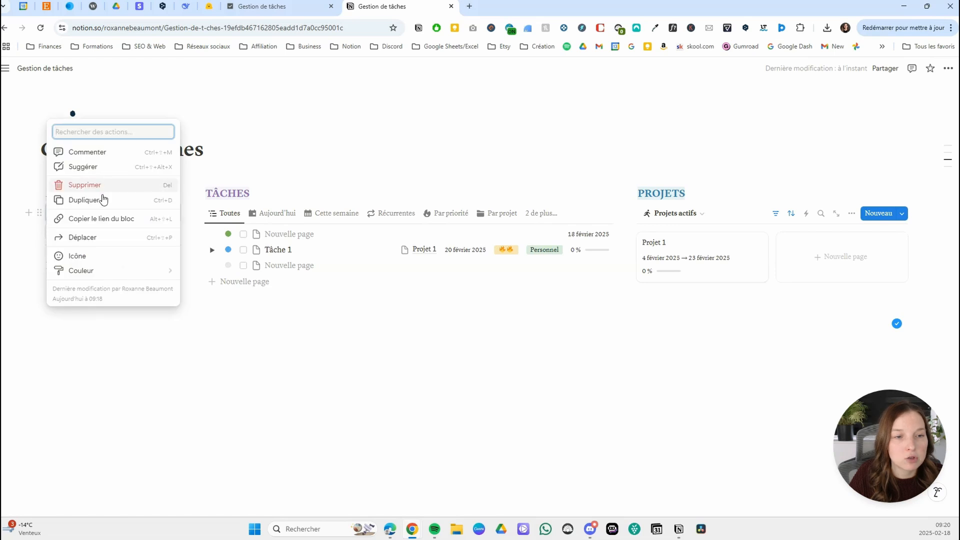
left_click(97, 199)
left_click_drag(39, 231, 58, 260)
left_click(132, 252)
left_click_drag(65, 223, 137, 228)
key("BackSpace")
type("projet")
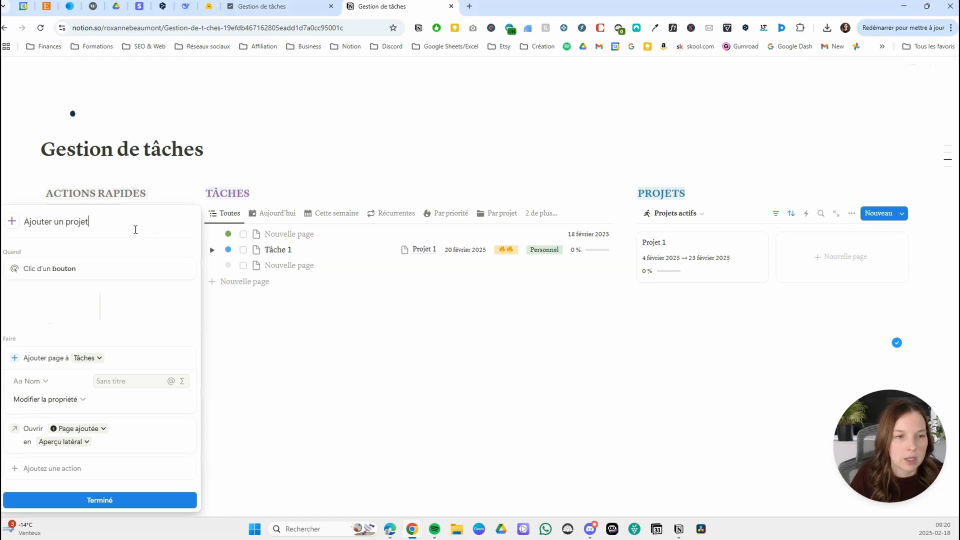
Change the icon of the Ajouter un projet button to a blue plus.
left_click(12, 222)
left_click(193, 265)
left_click(179, 297)
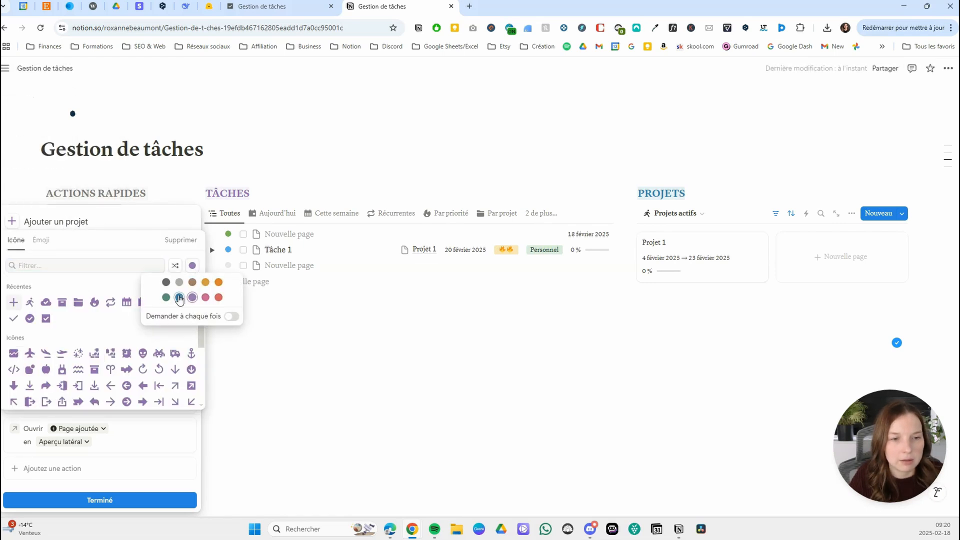
left_click(13, 302)
left_click(123, 220)
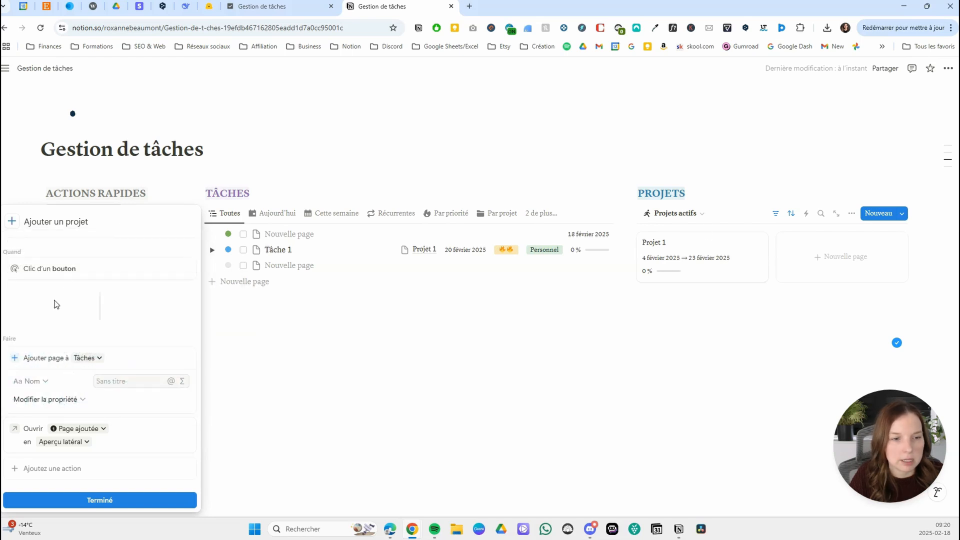
Make the Ajouter un projet button add its page to the Projets database of Gestion de tâches, and finish the setup.
left_click(89, 358)
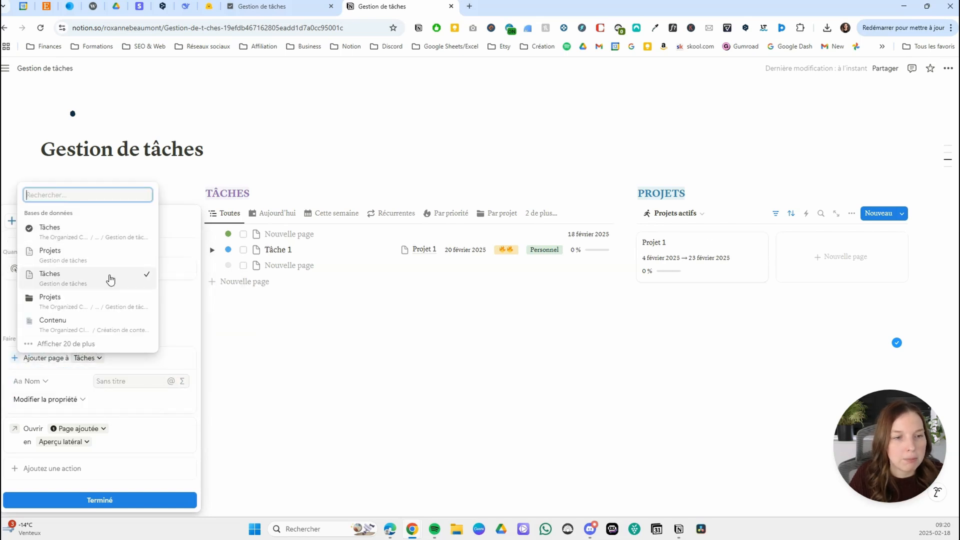
left_click(65, 256)
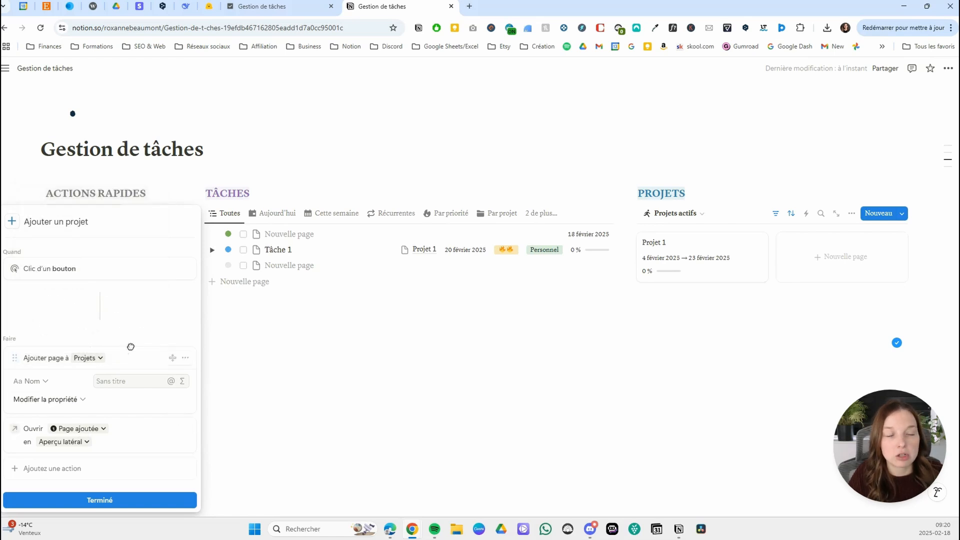
left_click(109, 502)
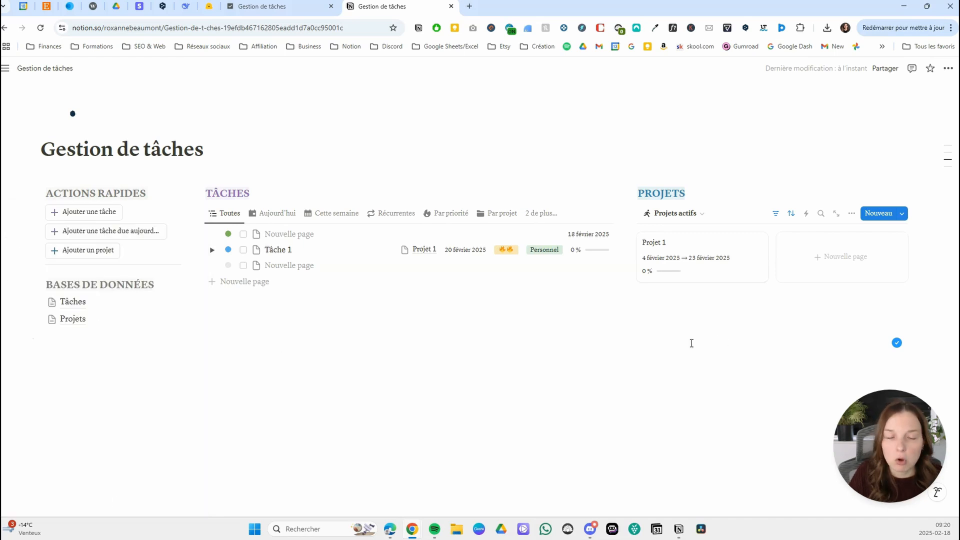
Test the Ajouter un projet button by creating a project page, and collapse the page's Tâches section.
left_click(99, 250)
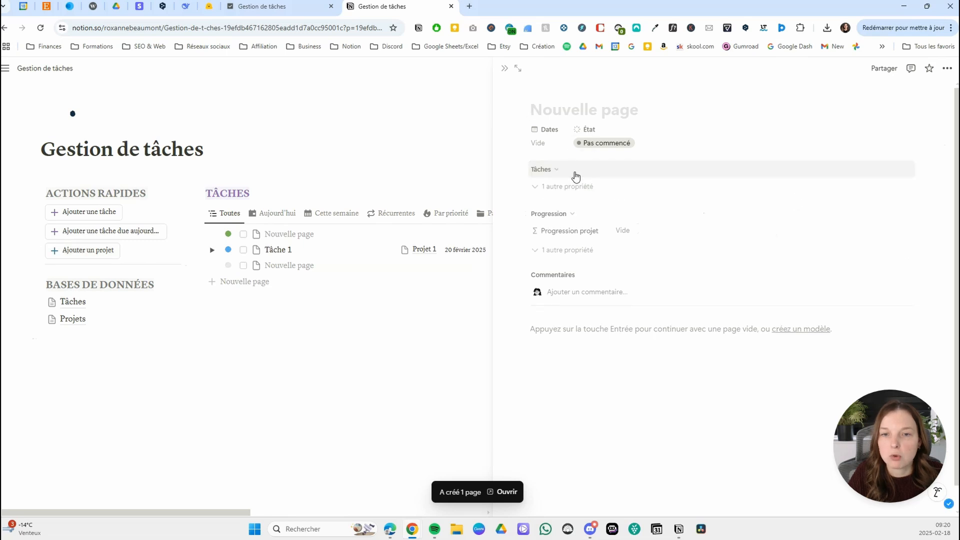
left_click(556, 149)
left_click(619, 108)
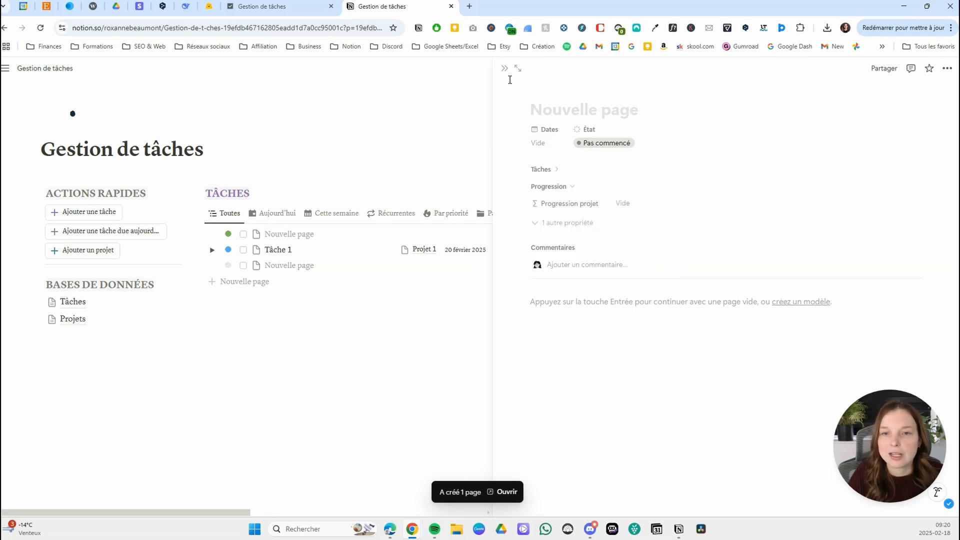
left_click(504, 70)
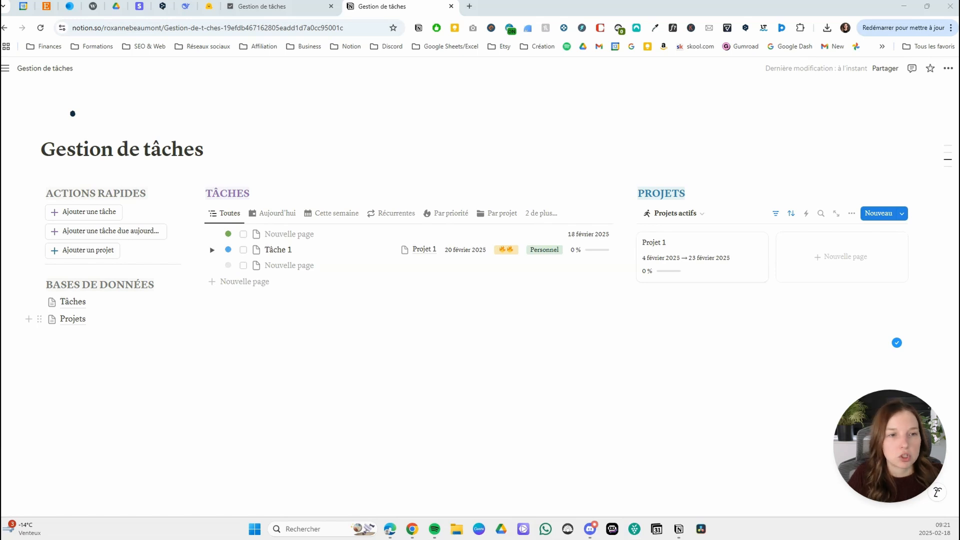
Add an icon to the Gestion de tâches page and change it to a dark grey checked box.
left_click(88, 130)
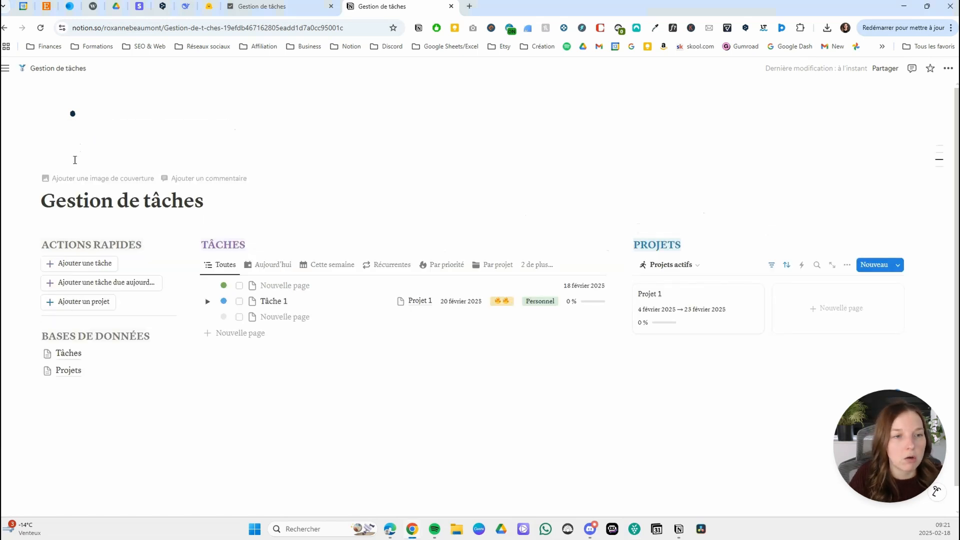
left_click(70, 153)
left_click(42, 180)
left_click(192, 206)
left_click(166, 220)
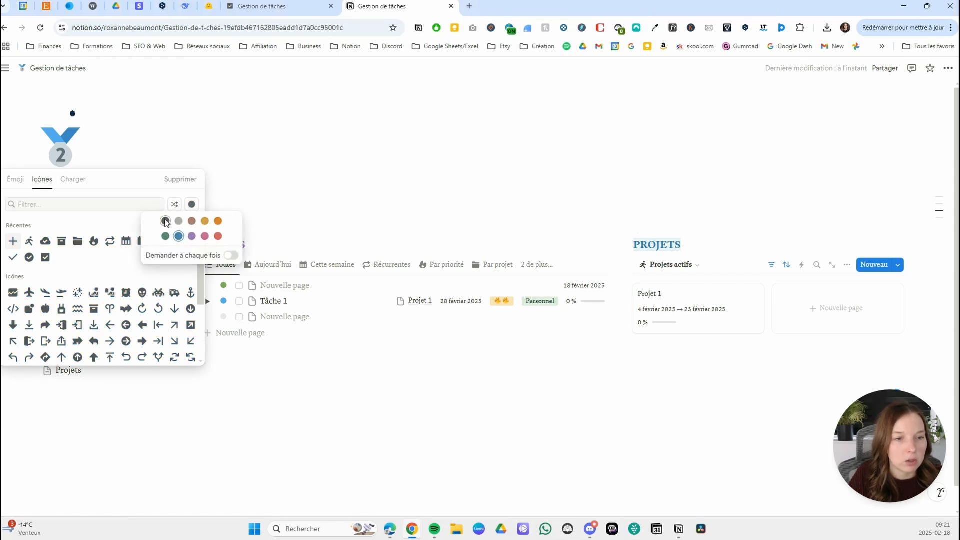
left_click(46, 257)
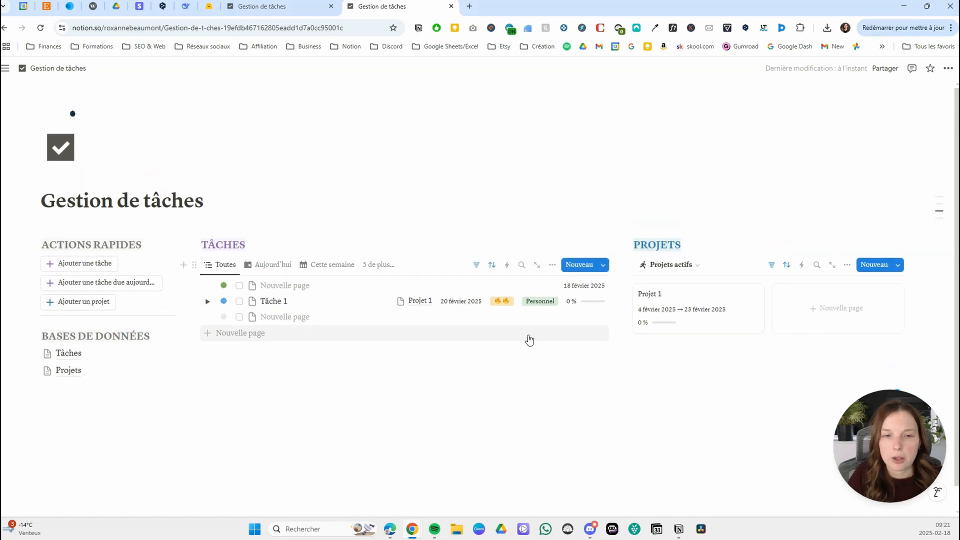
Open the task due today and set the Progression tâche bar colour to Violet.
left_click(288, 285)
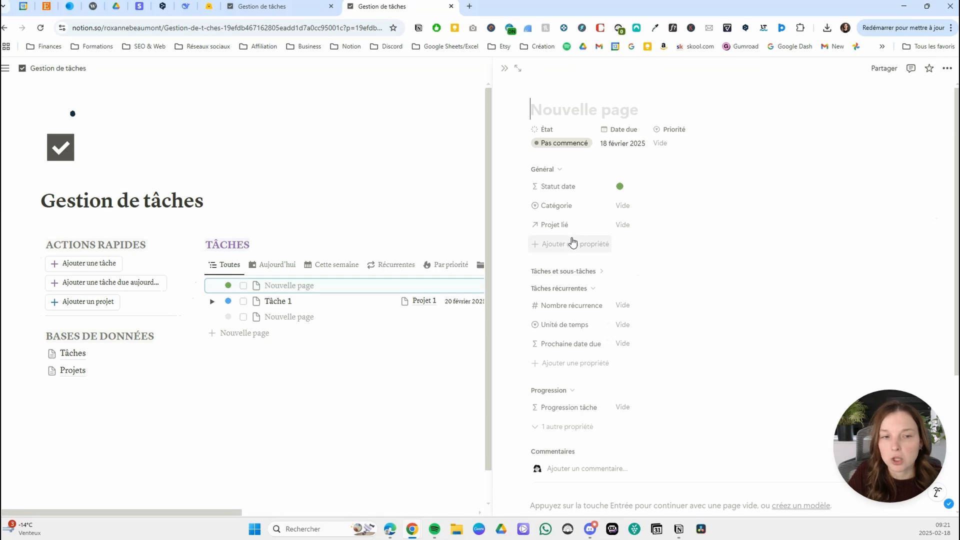
left_click(643, 405)
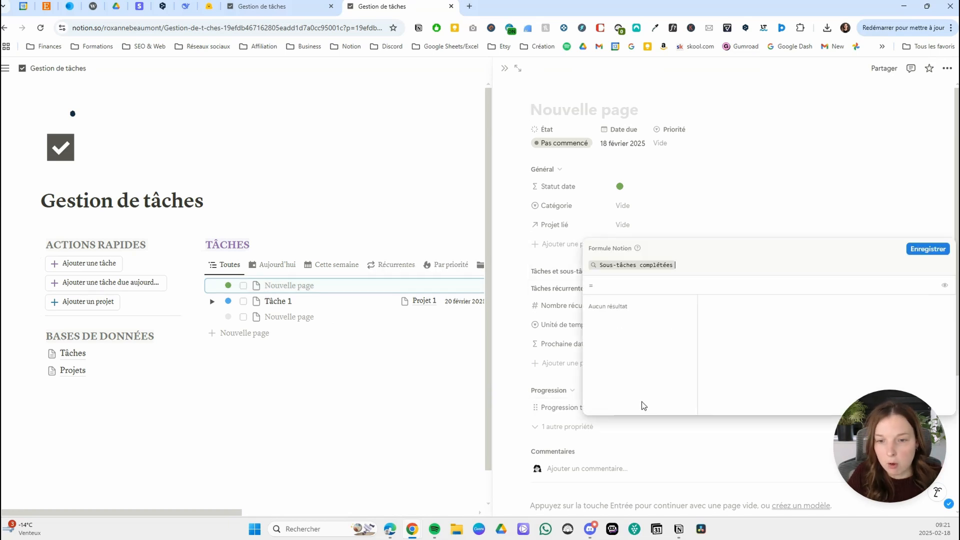
key("Escape")
left_click(574, 407)
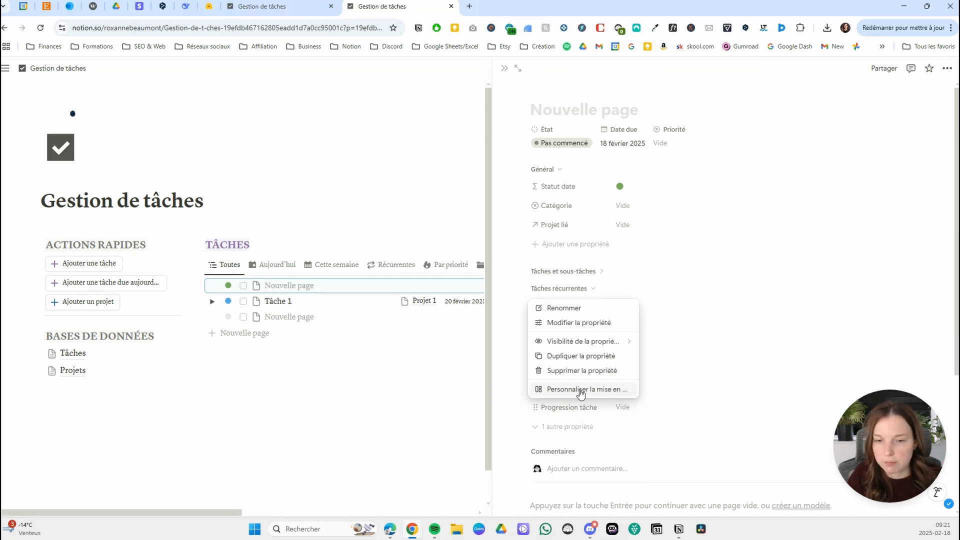
left_click(591, 325)
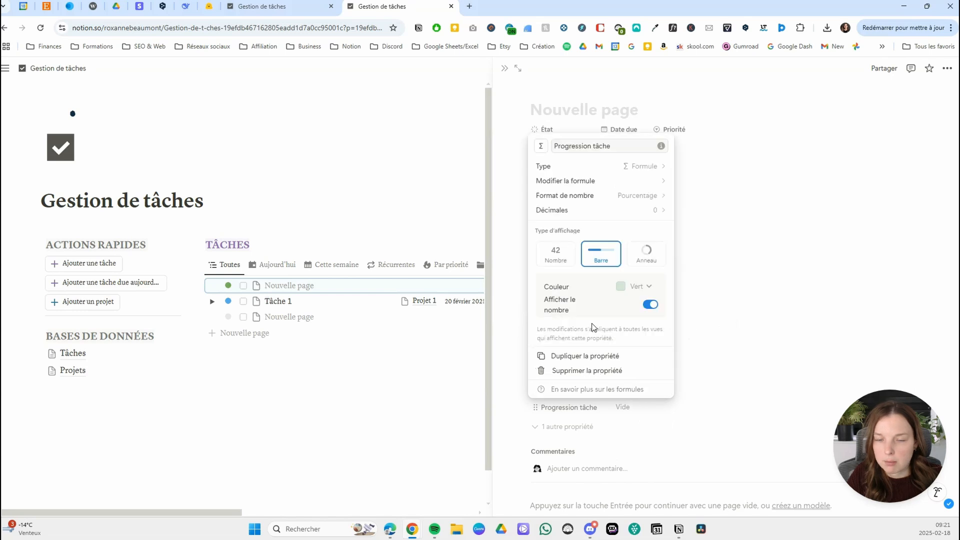
left_click(638, 287)
left_click(625, 405)
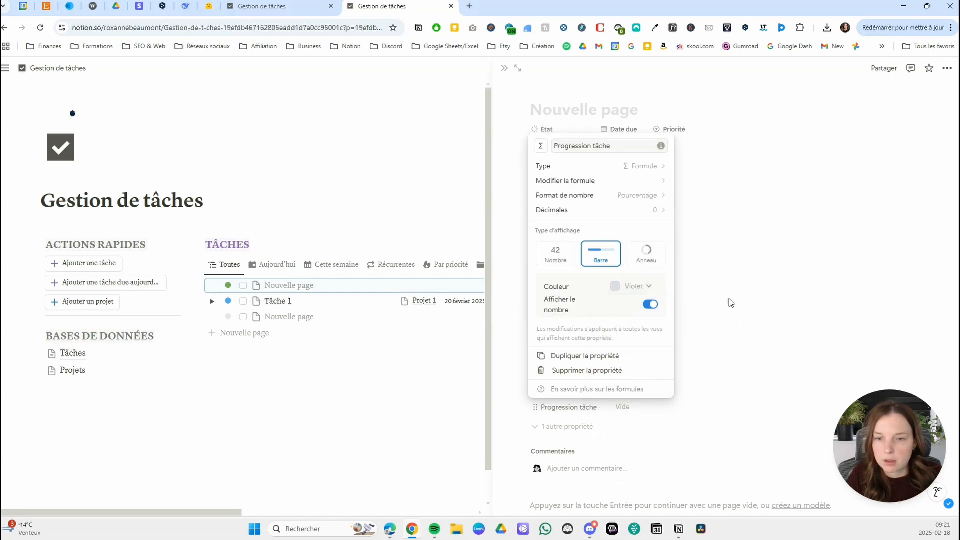
left_click(742, 308)
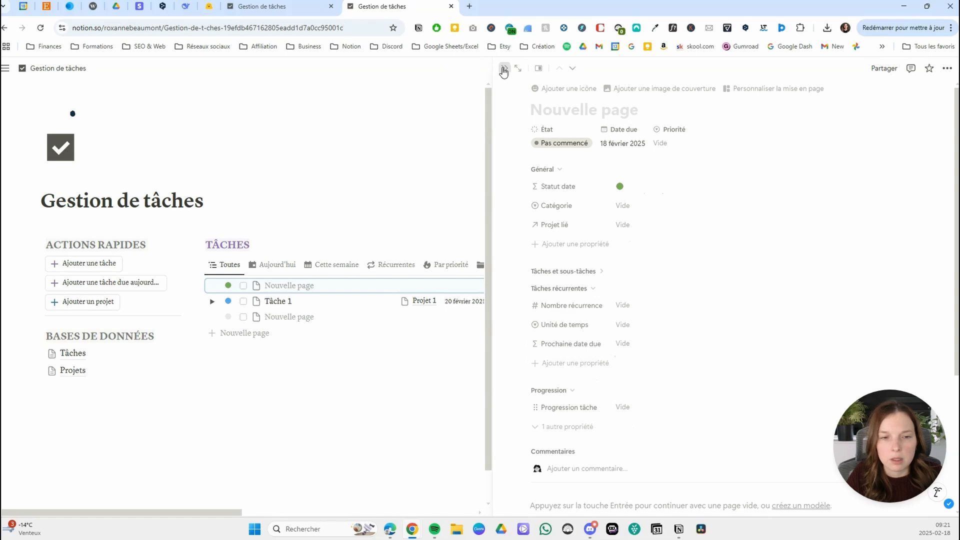
left_click(504, 69)
Open Projet 1 and check the bar colour in the Progression projet property settings.
left_click(666, 324)
left_click(631, 324)
left_click(669, 301)
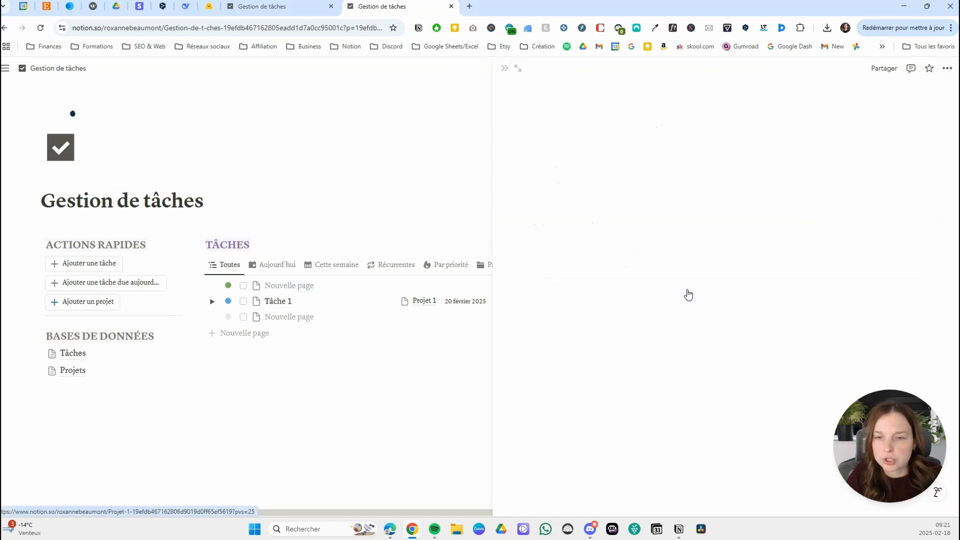
left_click(570, 203)
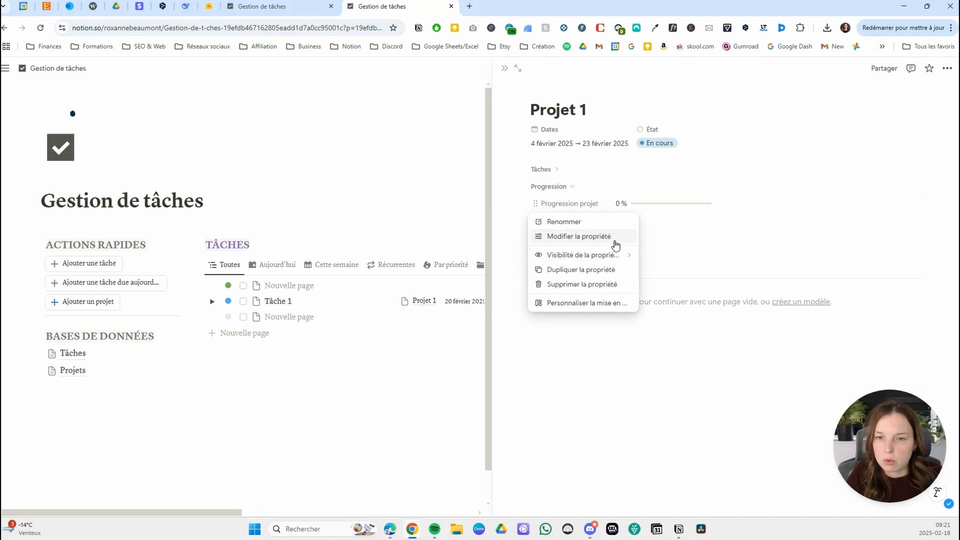
left_click(597, 238)
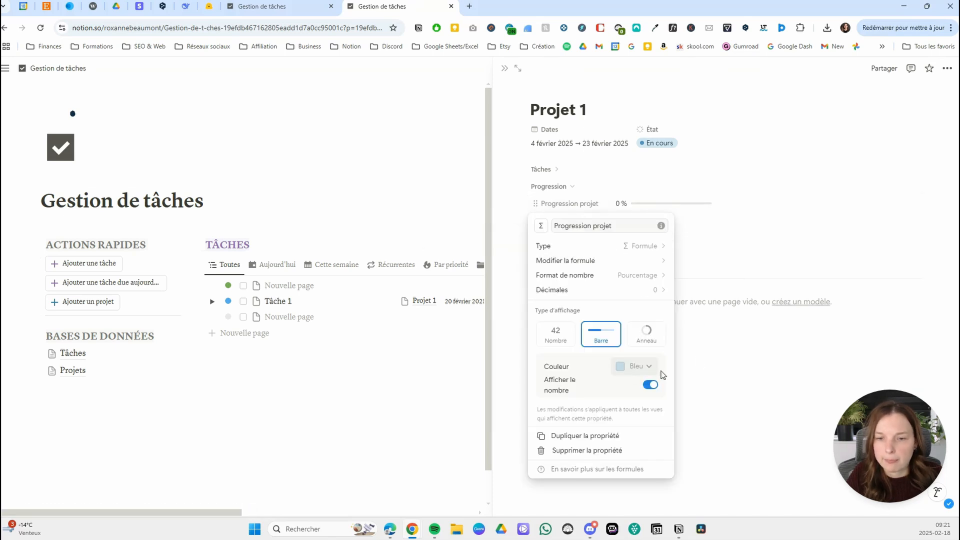
left_click(679, 166)
left_click(680, 165)
left_click(505, 68)
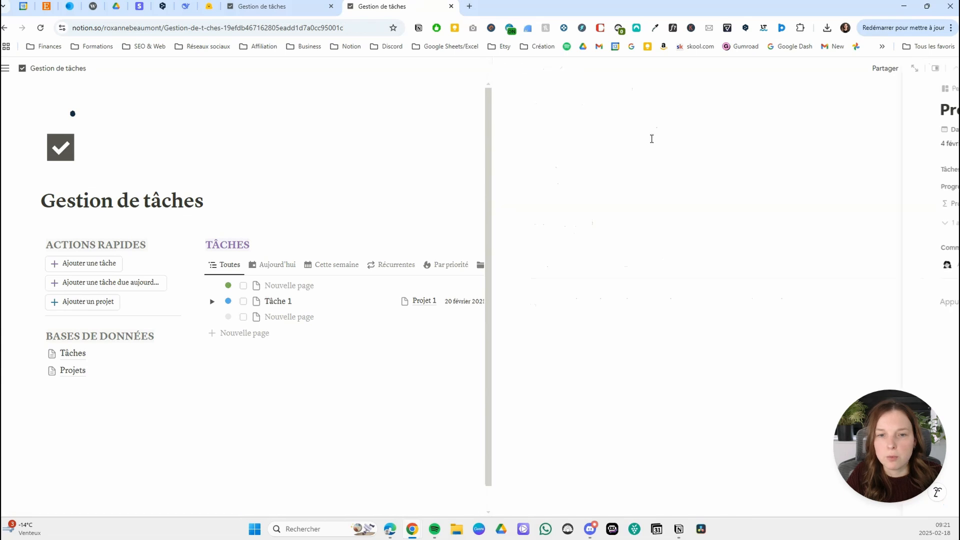
Create a new page template in the Tâches database and title it Tâche.
left_click(261, 250)
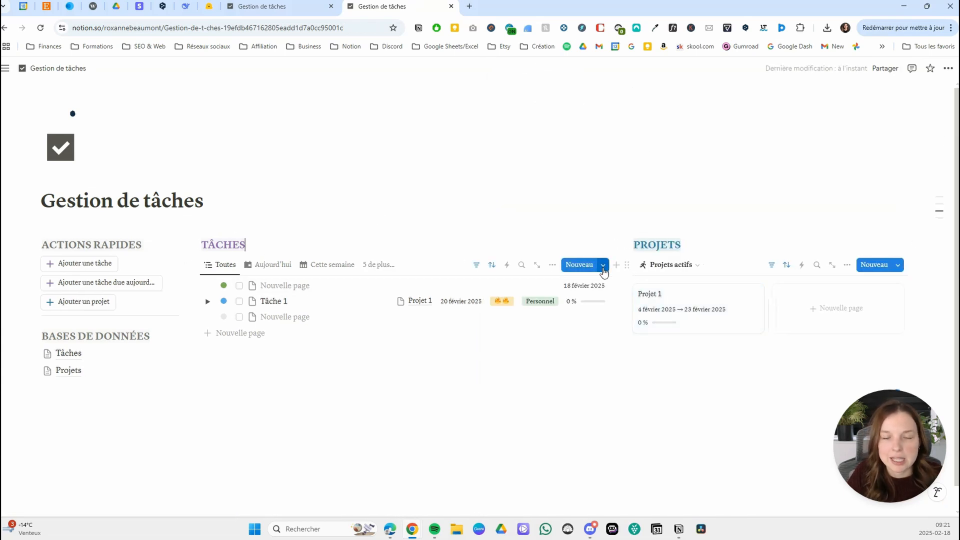
left_click(603, 265)
left_click(556, 330)
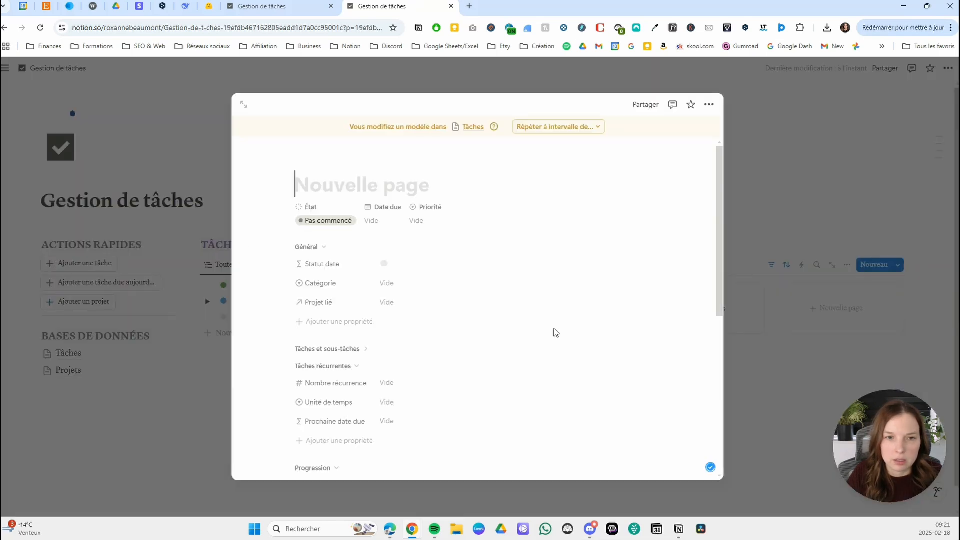
type("Tpa")
key("BackSpace")
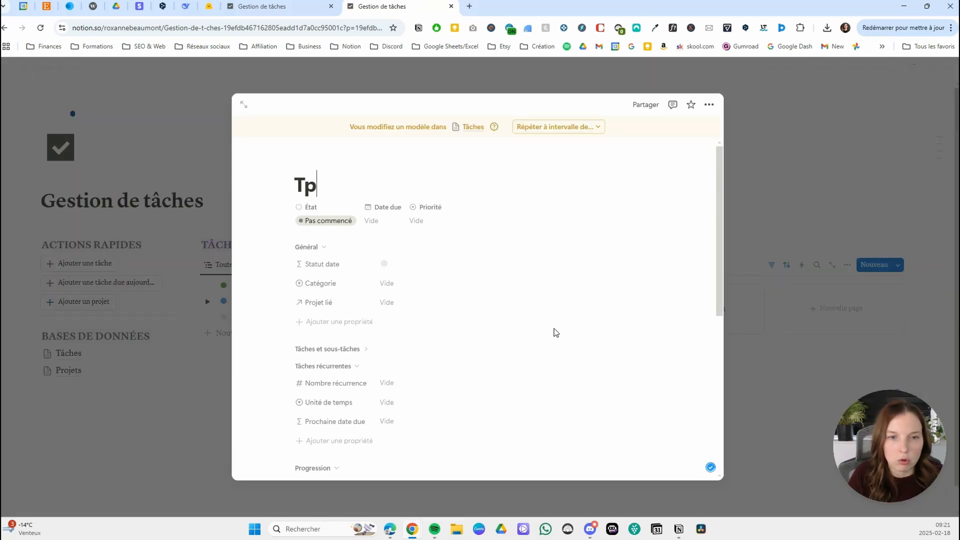
key("BackSpace")
type("âche")
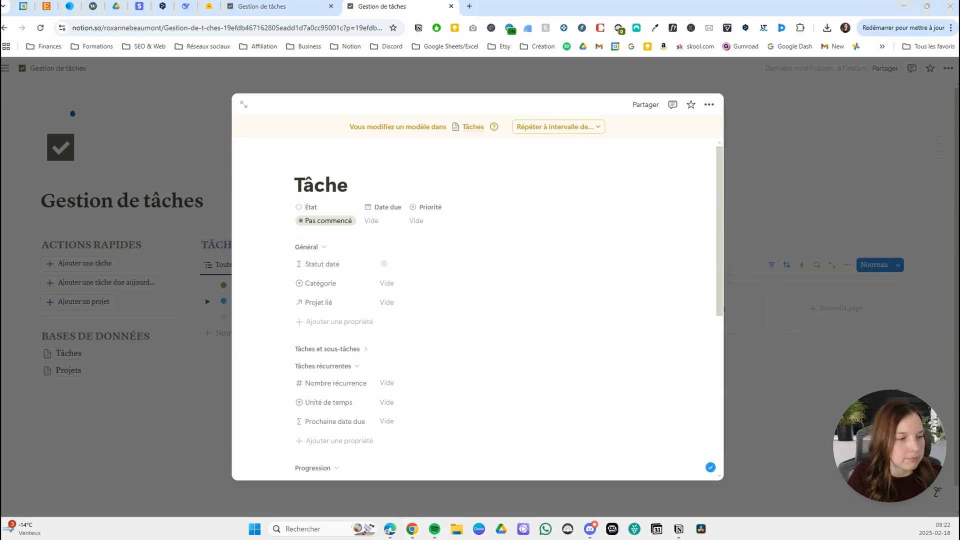
Set the Tâche template's font to Serif and give it a purple check mark icon.
left_click(709, 104)
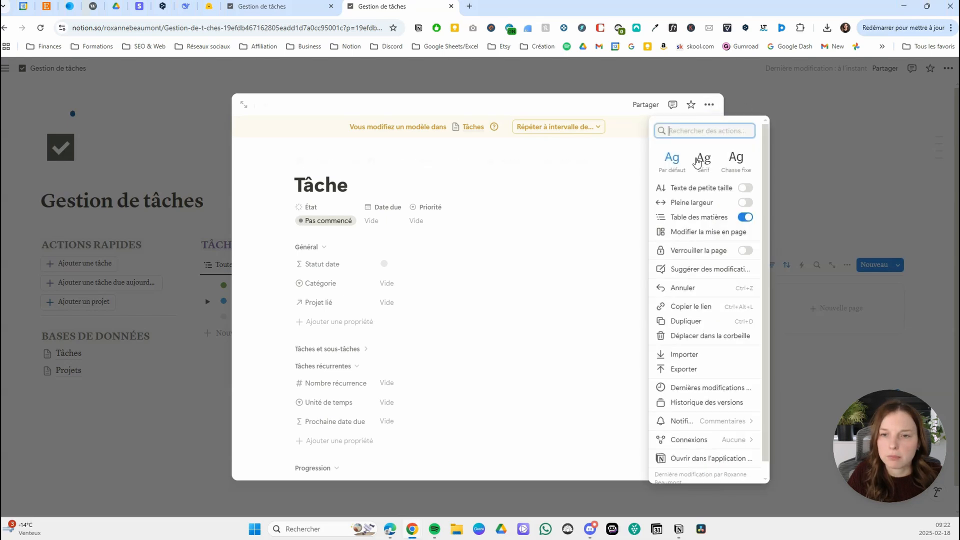
left_click(703, 164)
left_click(315, 173)
left_click(318, 161)
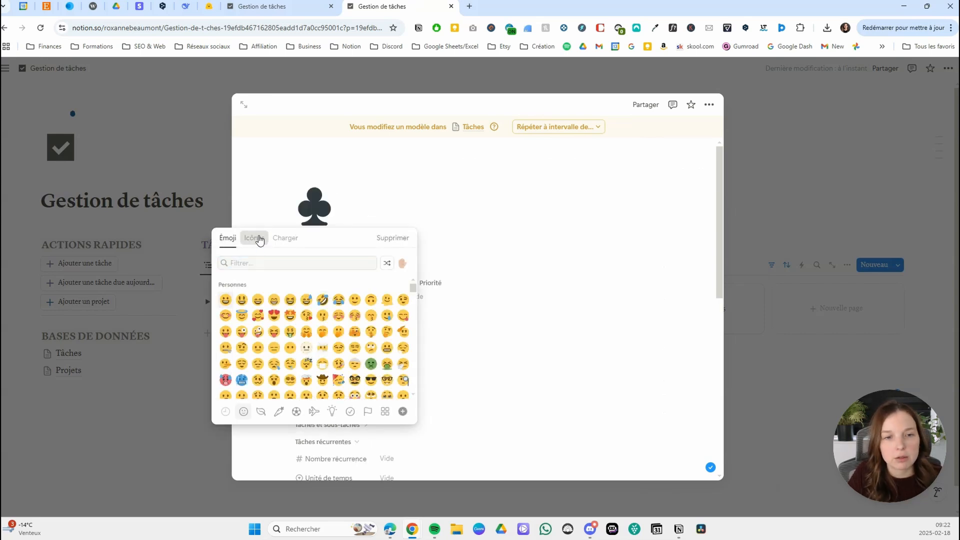
left_click(257, 238)
left_click(404, 263)
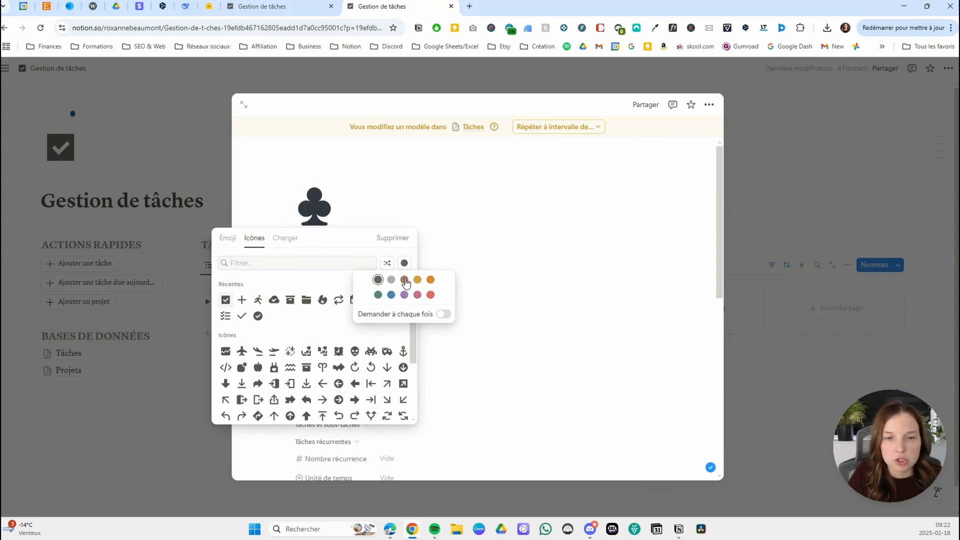
left_click(403, 294)
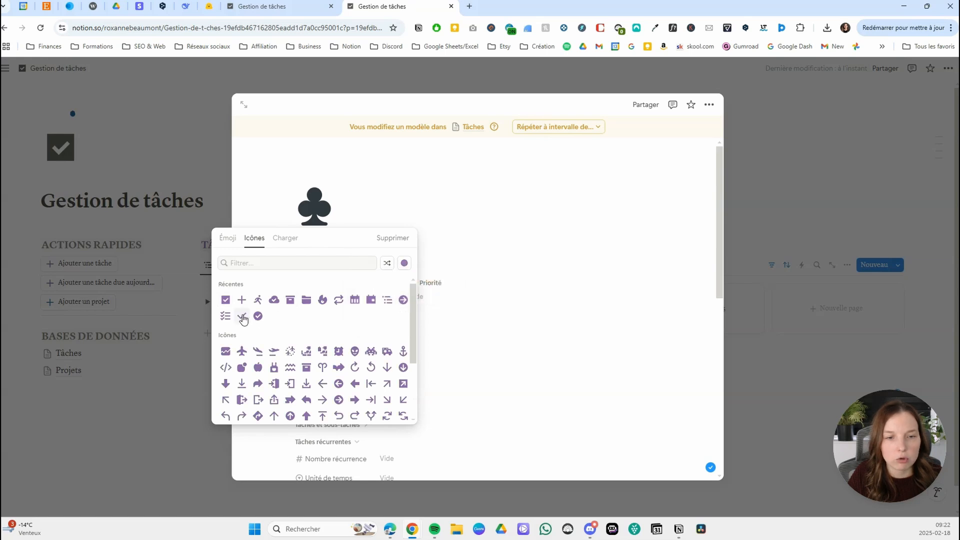
left_click(242, 316)
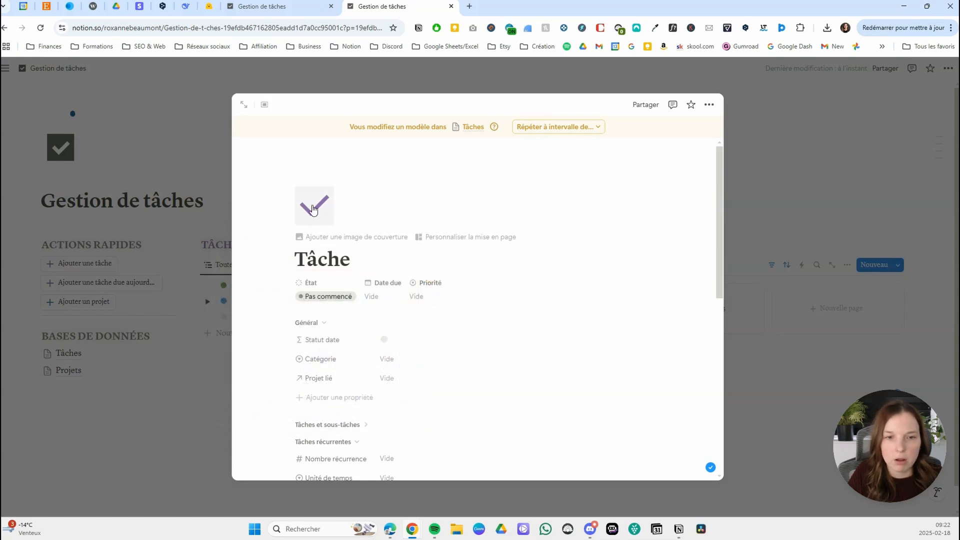
Add a level 3 heading SOUS-TÂCHES to the template body and colour it purple.
scroll(480, 210, "down", 5)
scroll(505, 285, "down", 3)
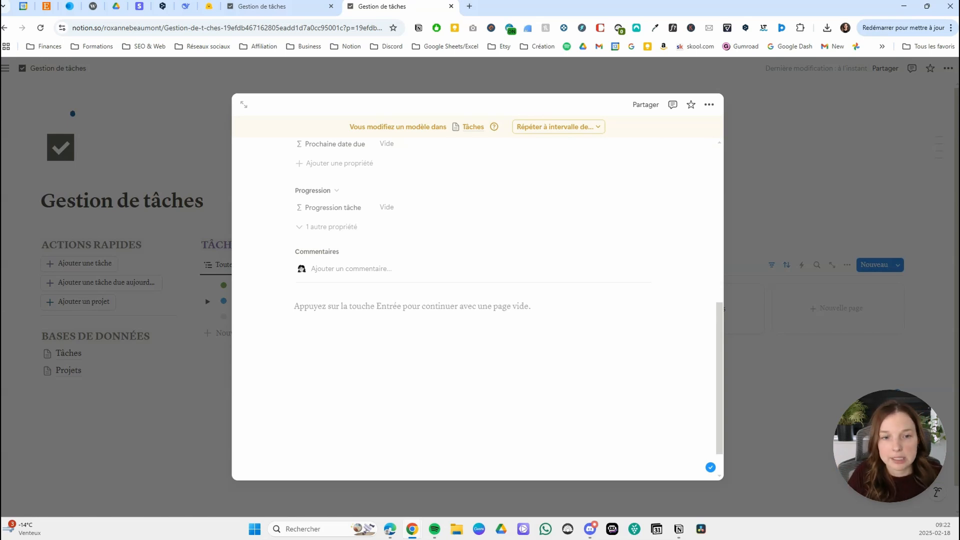
left_click(342, 311)
type("###")
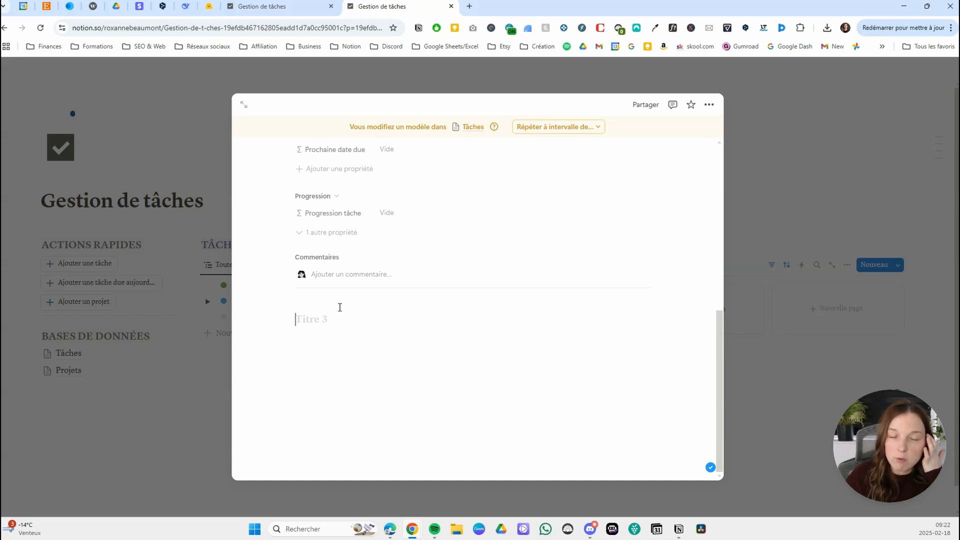
type("so")
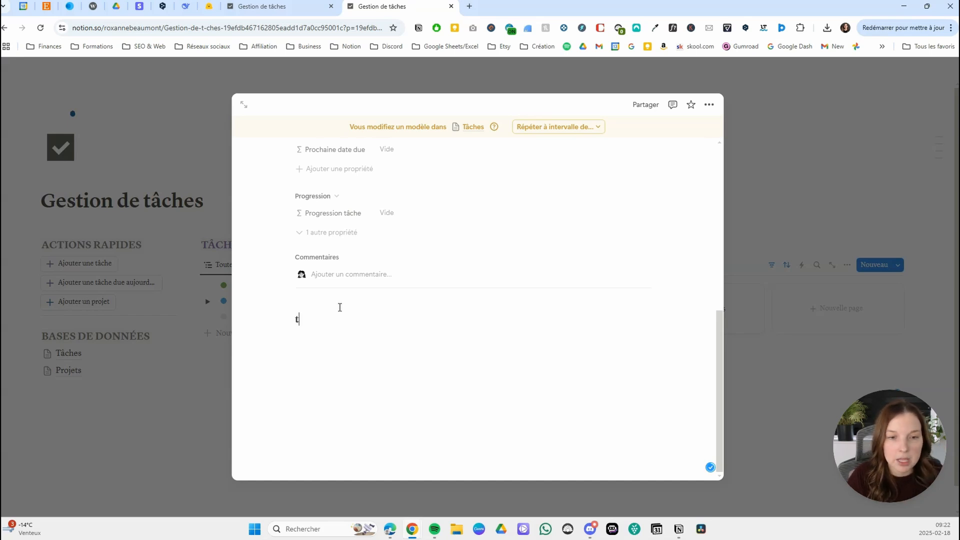
type("us-tpa")
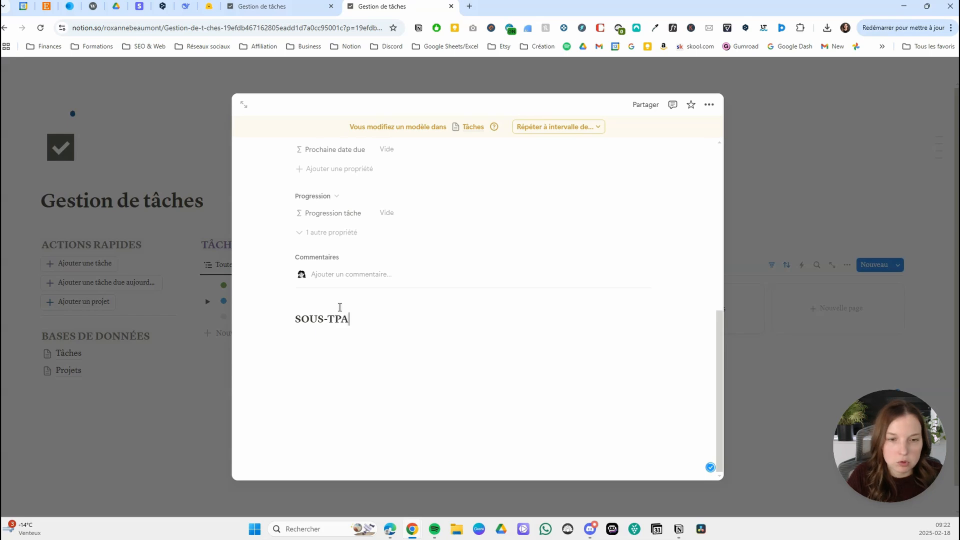
type("âches")
key("ctrl+a")
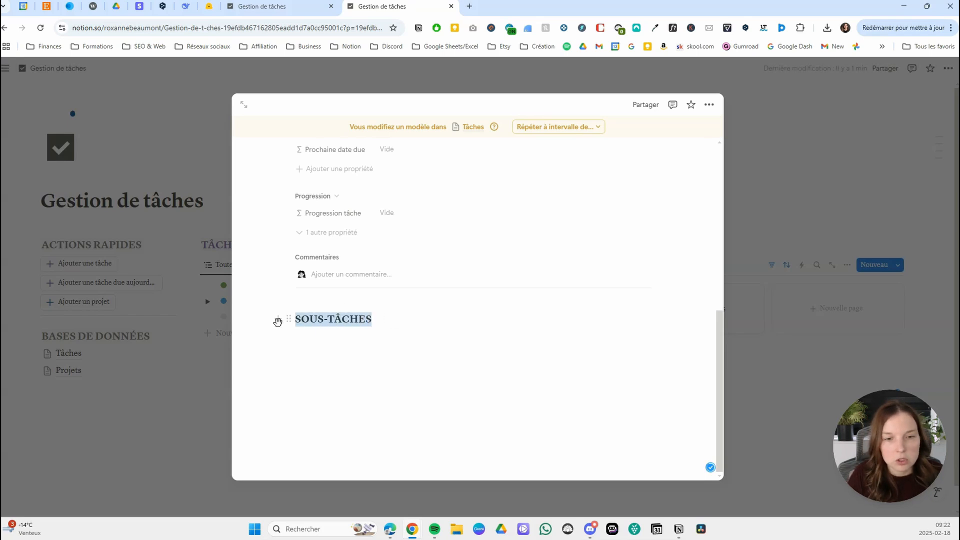
left_click(609, 297)
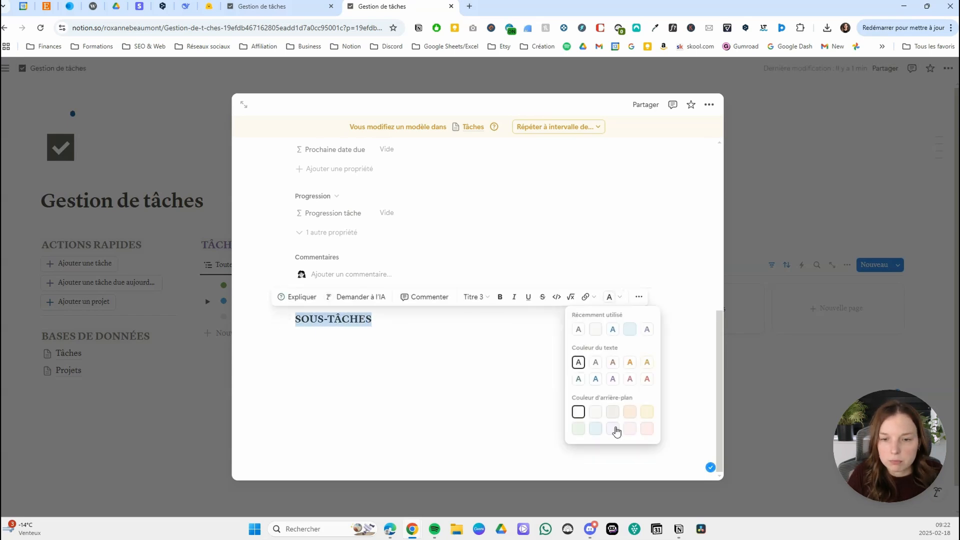
left_click(612, 378)
Insert a linked view of the Gestion de tâches Tâches database under the SOUS-TÂCHES heading, based on the Toutes les tâches view.
left_click(431, 344)
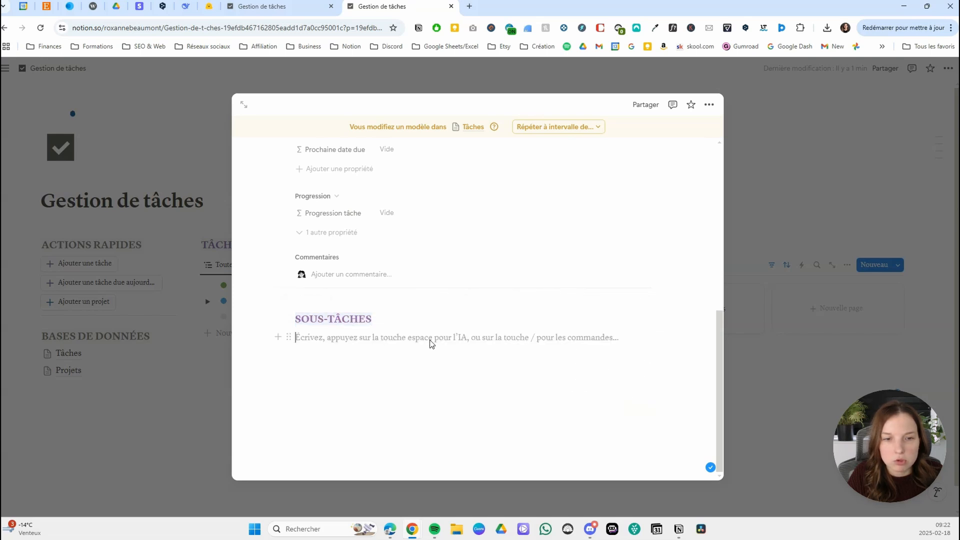
type("/L")
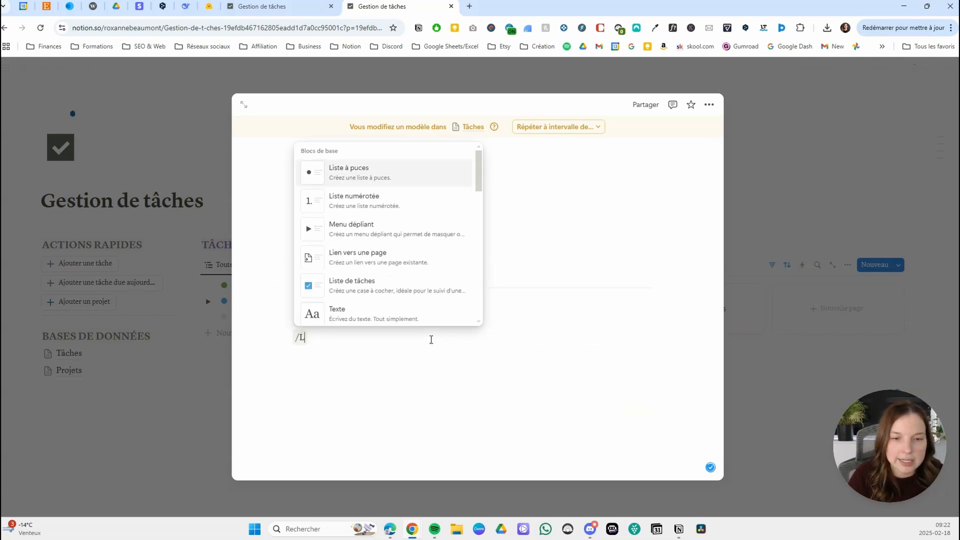
type("INKED")
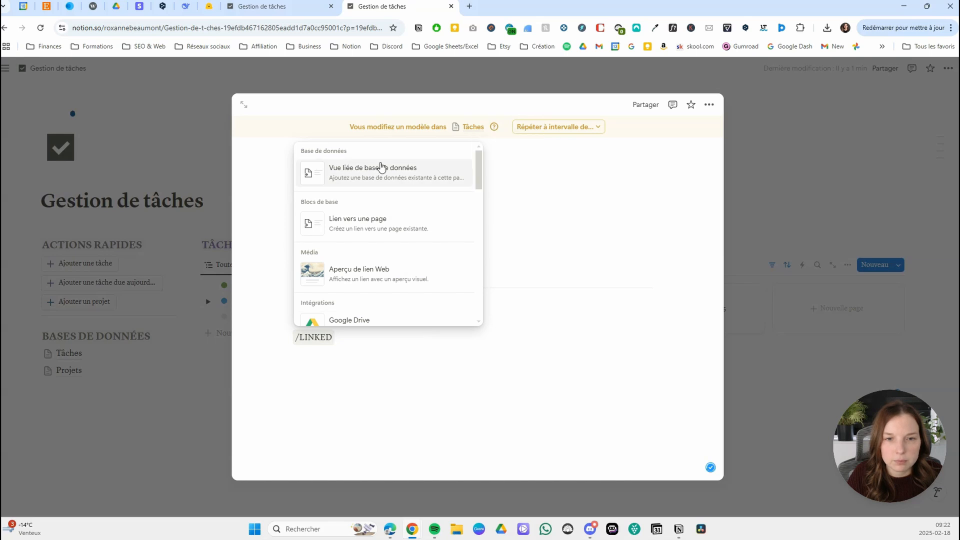
left_click(381, 164)
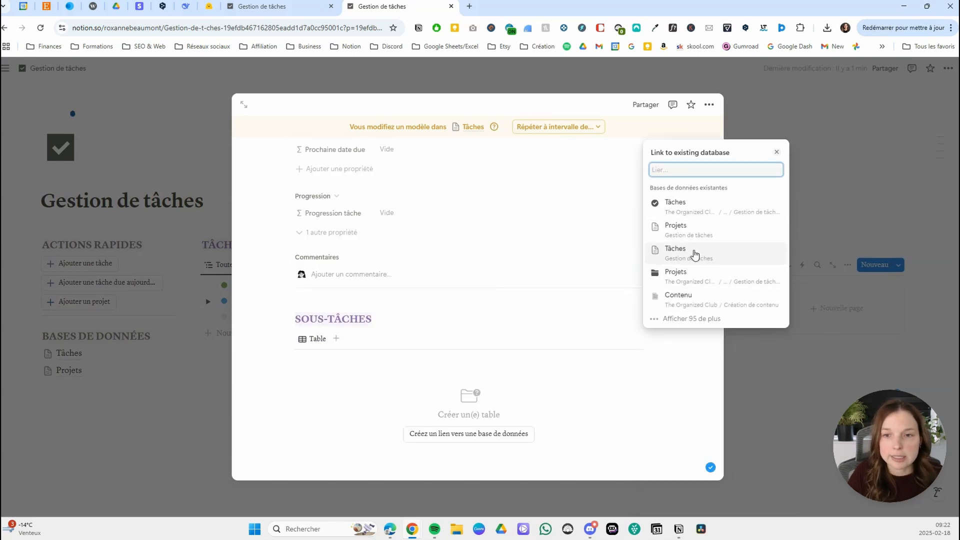
left_click(696, 254)
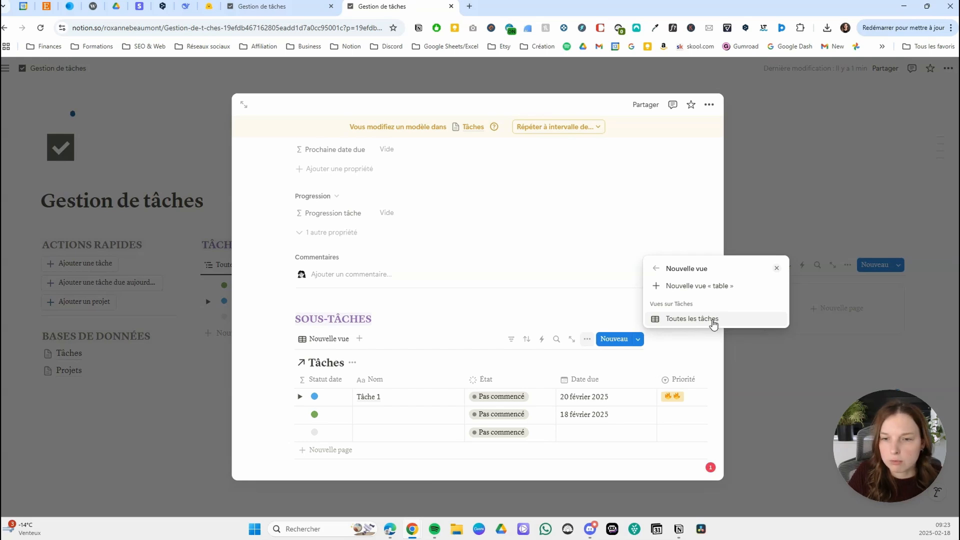
left_click(714, 320)
Rename the linked view Toutes, switch it to the Liste layout and hide the database title.
type("tOUTES")
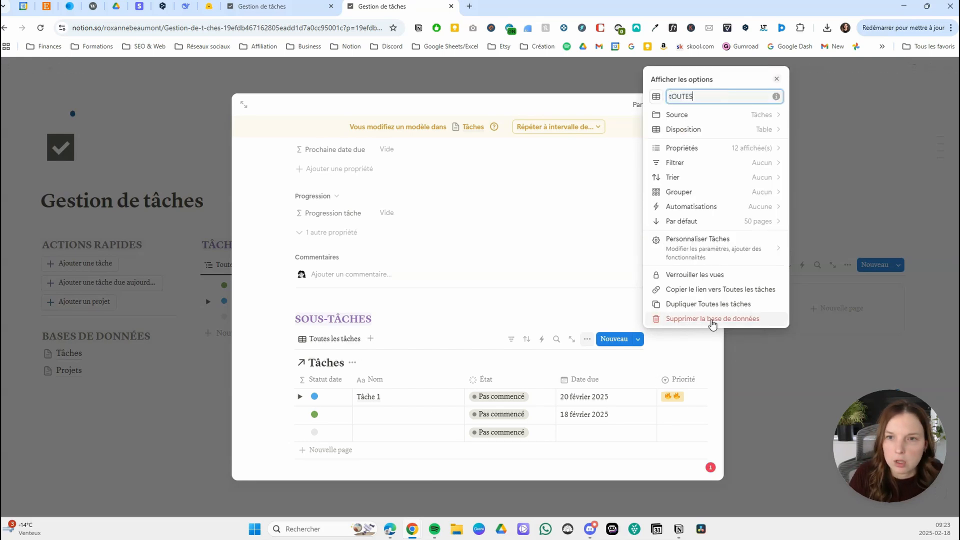
type("tes")
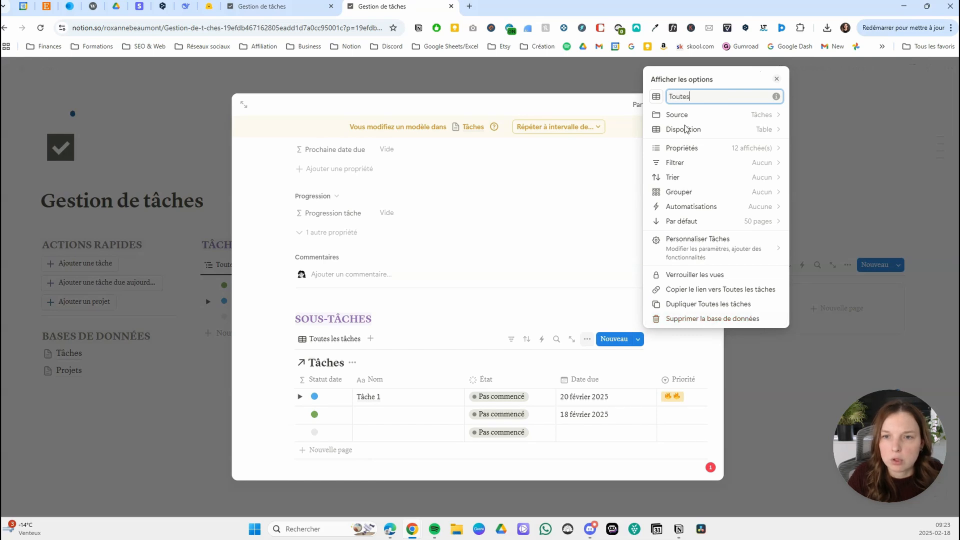
left_click(727, 129)
left_click(674, 218)
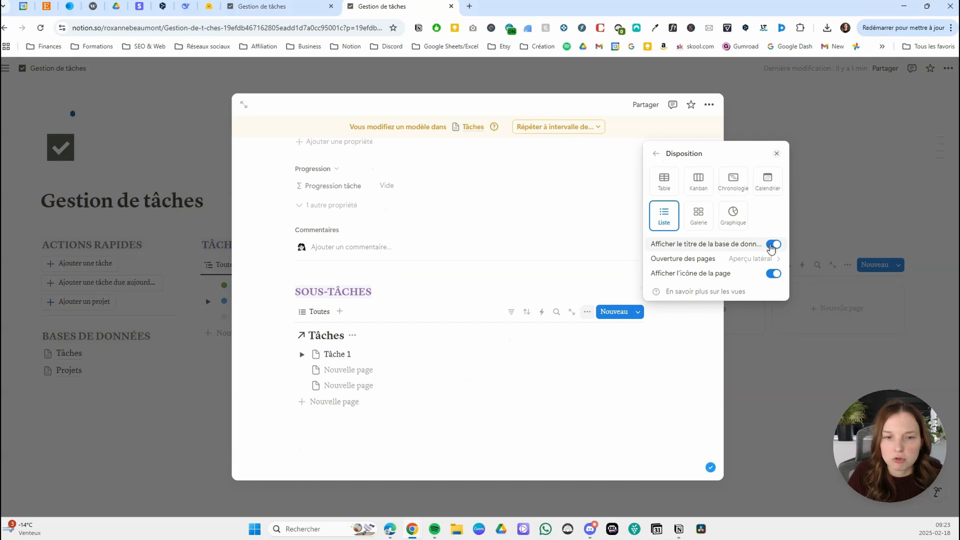
left_click(773, 245)
left_click(656, 153)
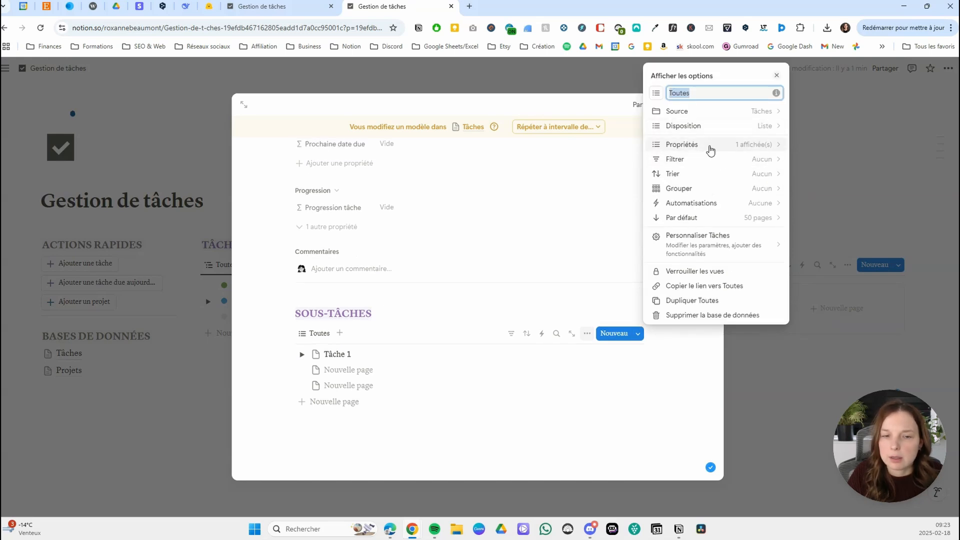
Show Statut date and État before Nom in the list, with État displayed as Case à cocher.
left_click(711, 149)
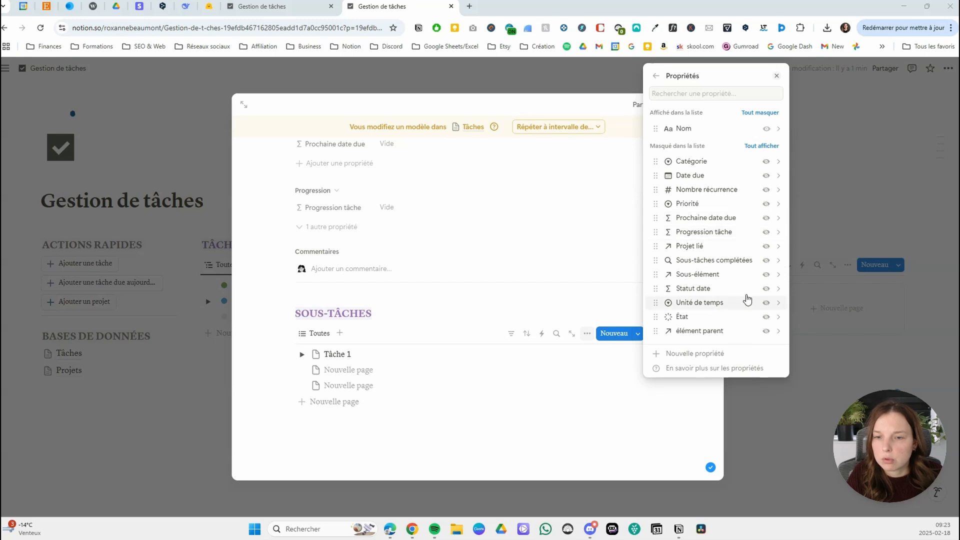
left_click(766, 289)
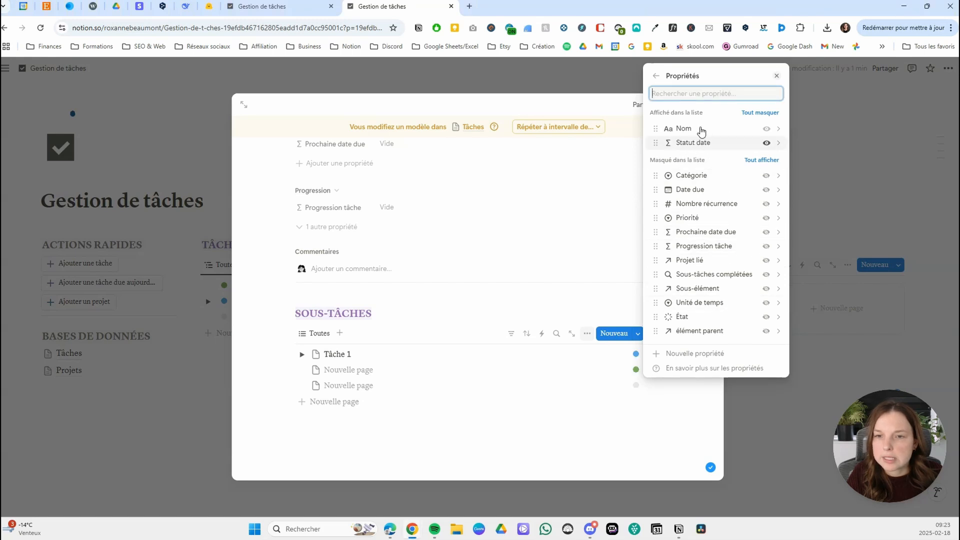
left_click(766, 316)
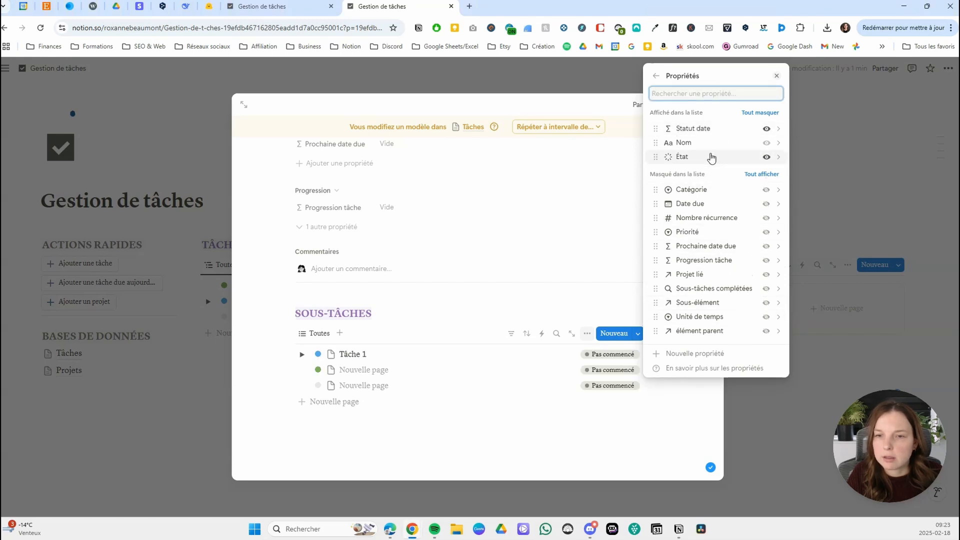
left_click(711, 155)
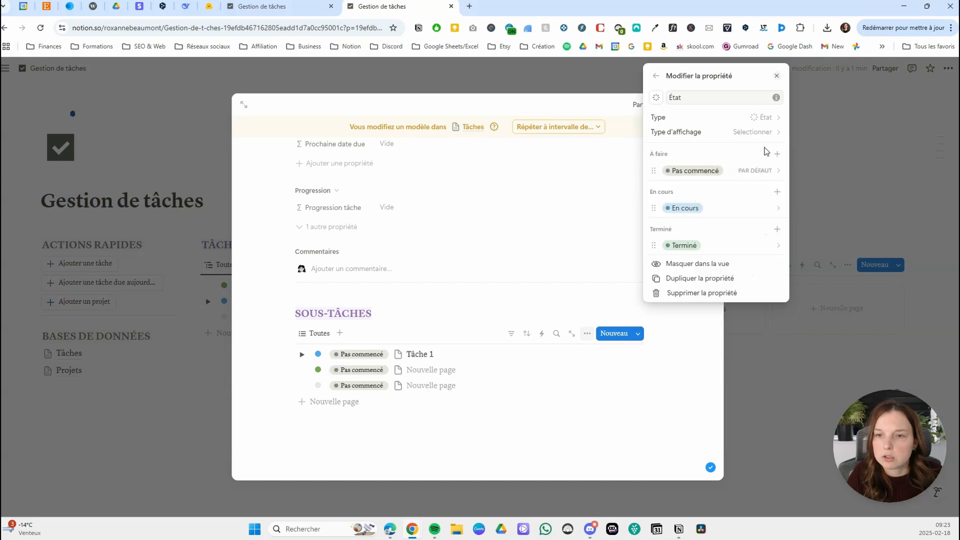
left_click(765, 133)
left_click(725, 150)
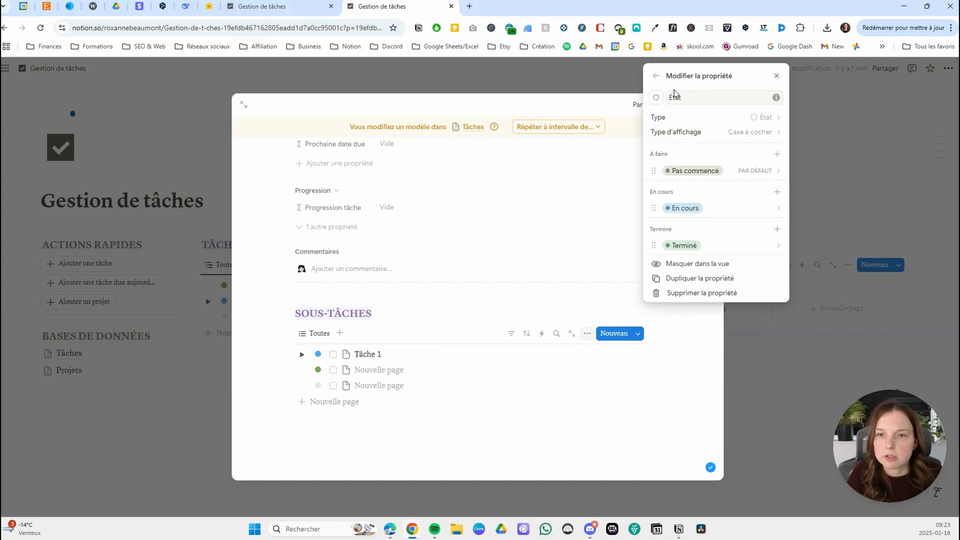
left_click(656, 76)
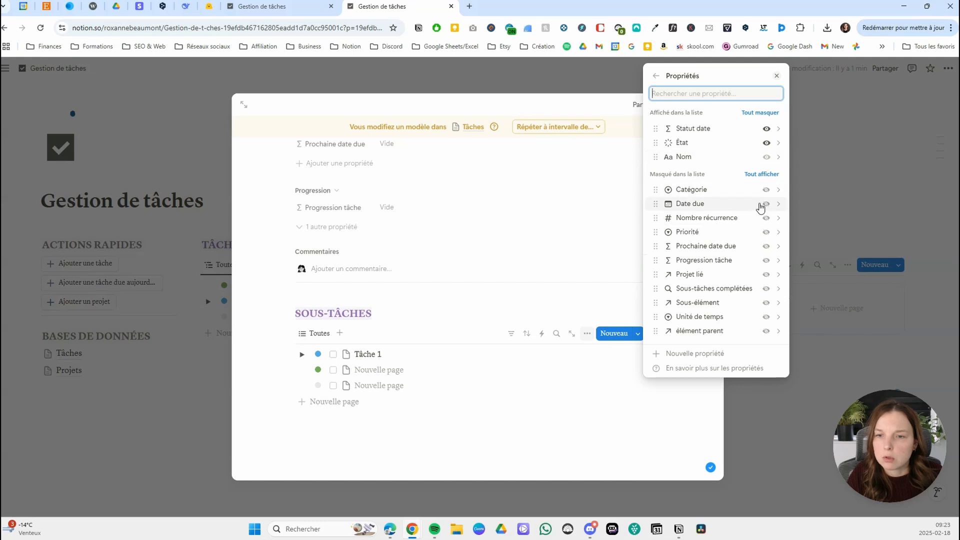
Show the Date due and Priorité properties in the Toutes list view.
left_click(766, 204)
left_click(766, 245)
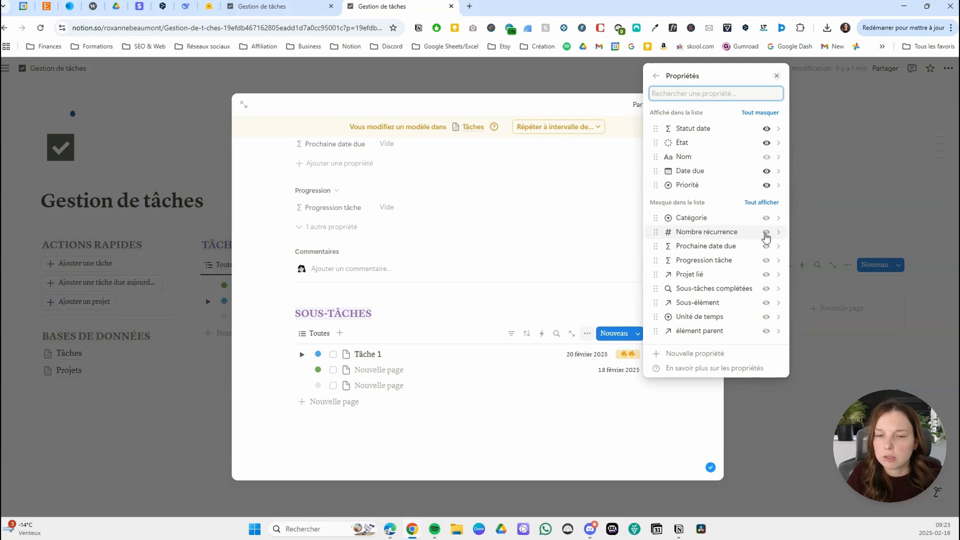
left_click(656, 76)
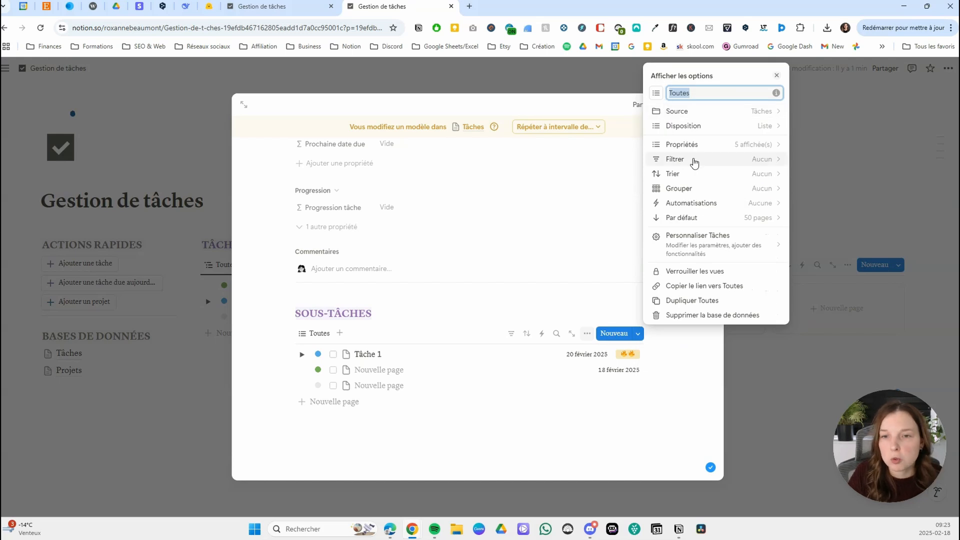
Open the filter property choices for the Toutes view.
left_click(705, 166)
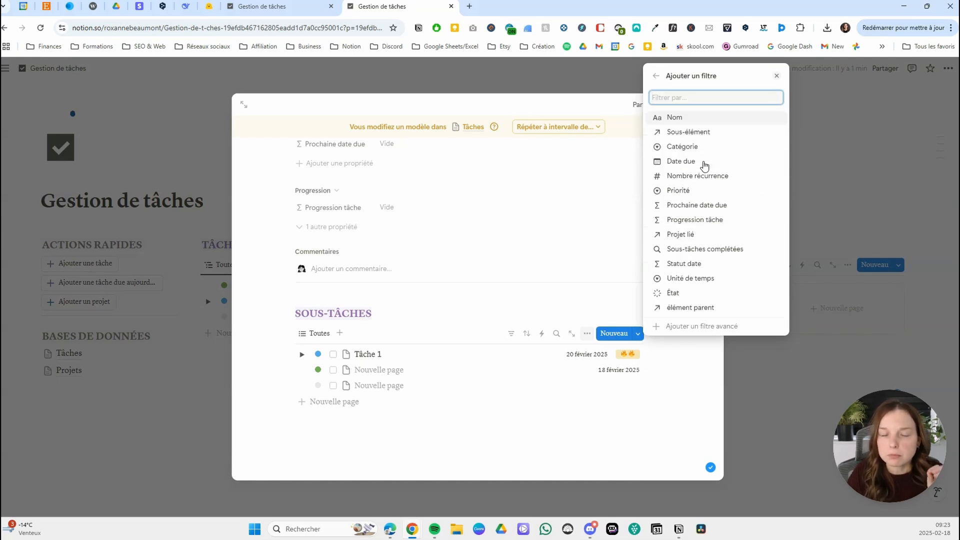
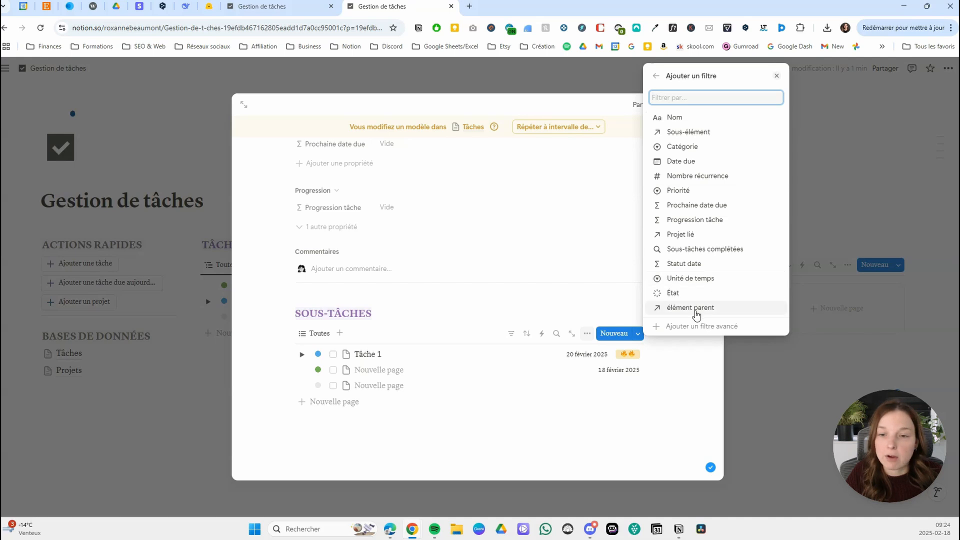
Filter the template's Toutes sub-task view so élément parent contient the Tâche template, then close the template.
left_click(699, 308)
left_click(718, 276)
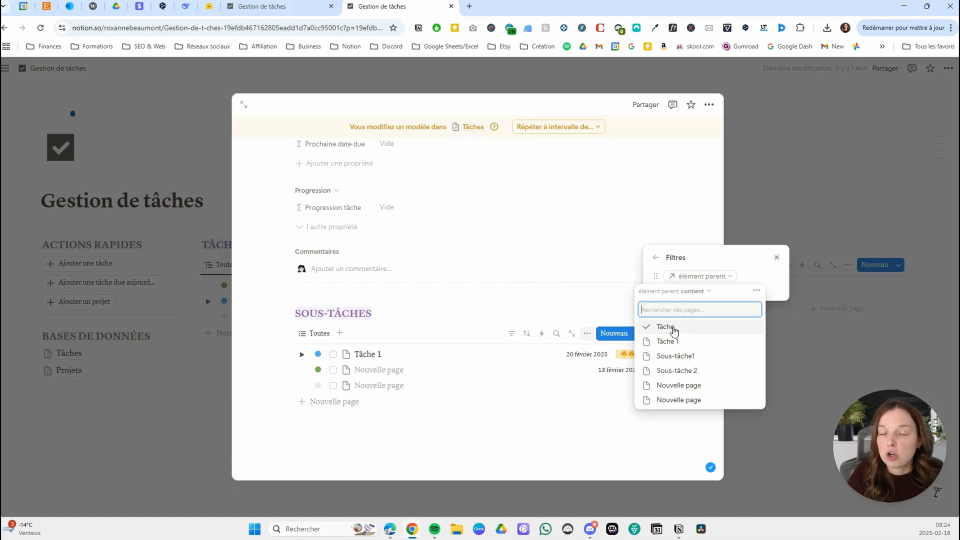
left_click(670, 327)
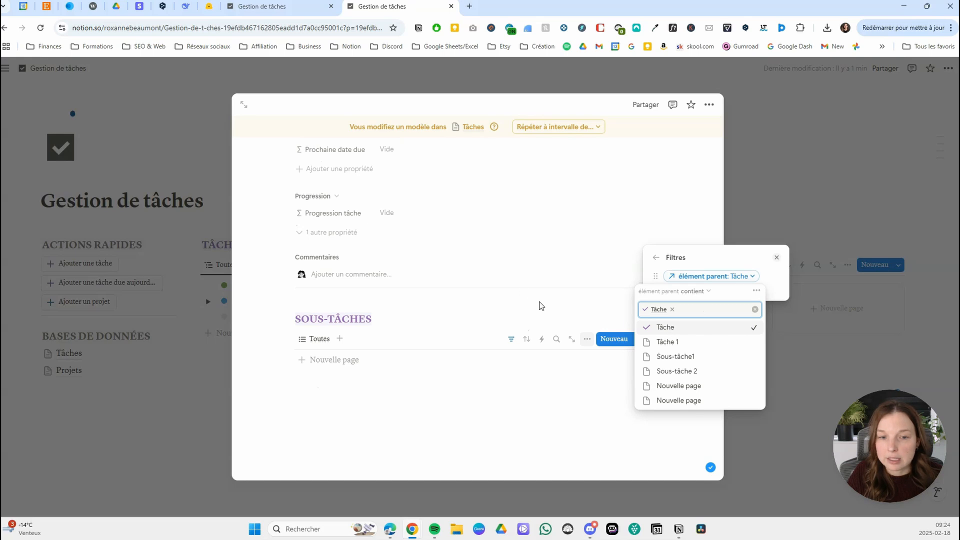
left_click(541, 306)
scroll(465, 253, "down", 10)
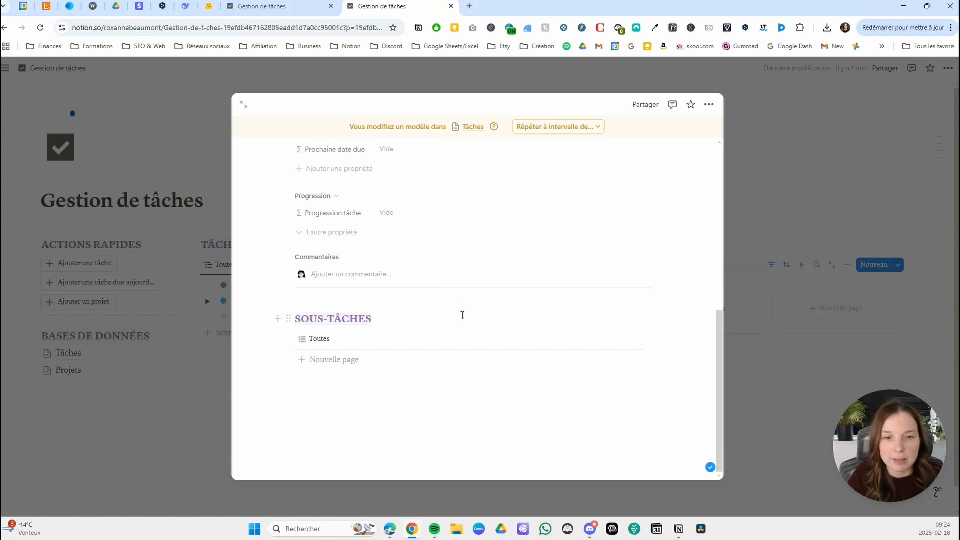
scroll(420, 325, "up", 4)
scroll(433, 280, "down", 4)
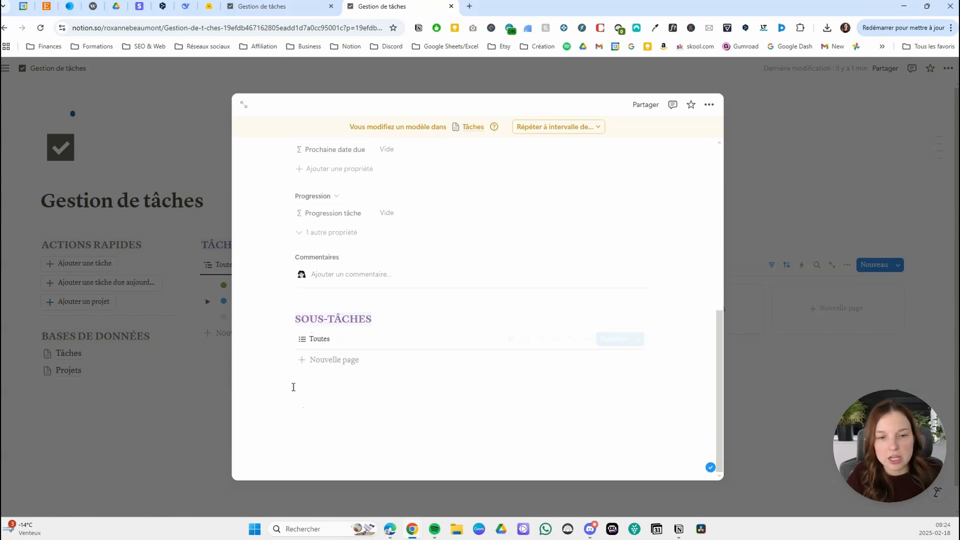
left_click(755, 335)
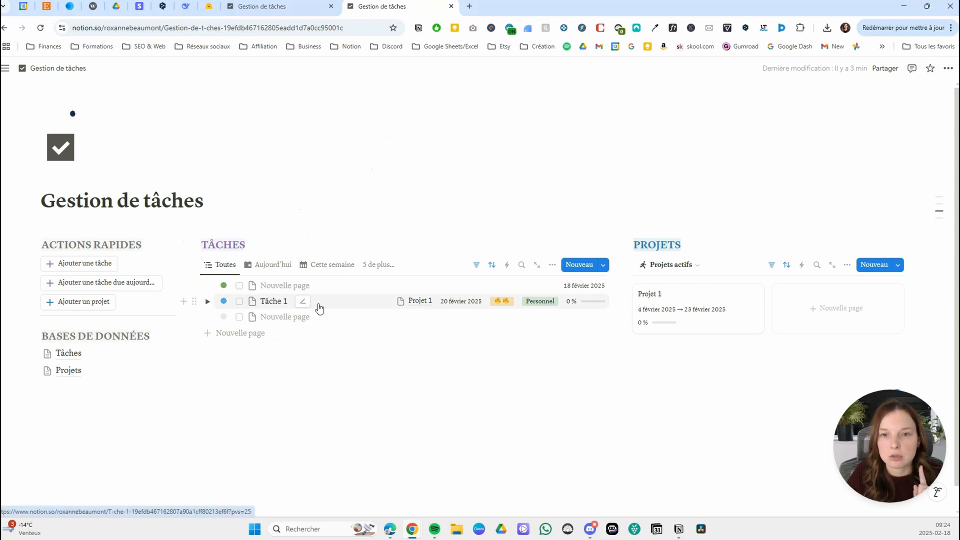
Open Tâche 1 from the TÂCHES list and apply the Tâche template to it.
left_click(279, 306)
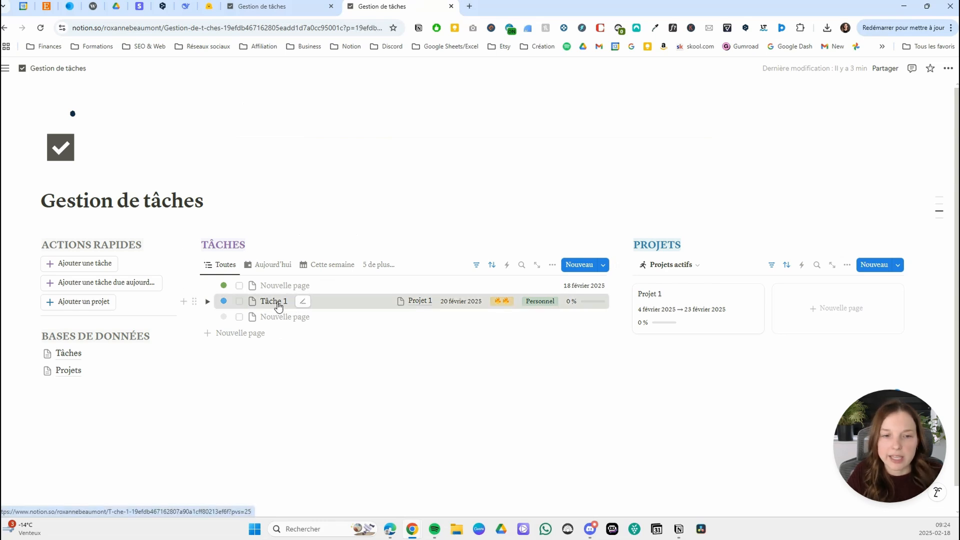
scroll(778, 304, "down", 2)
scroll(777, 304, "down", 1)
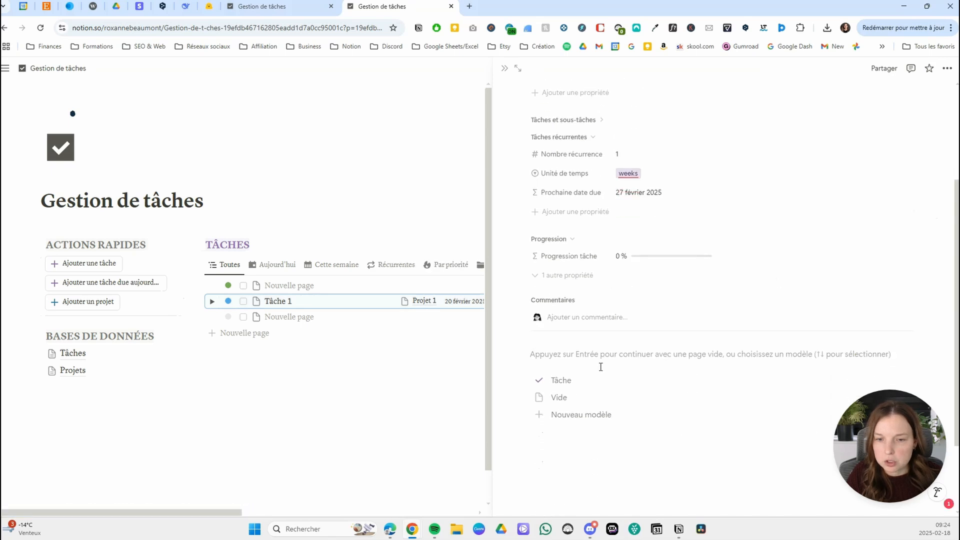
left_click(578, 382)
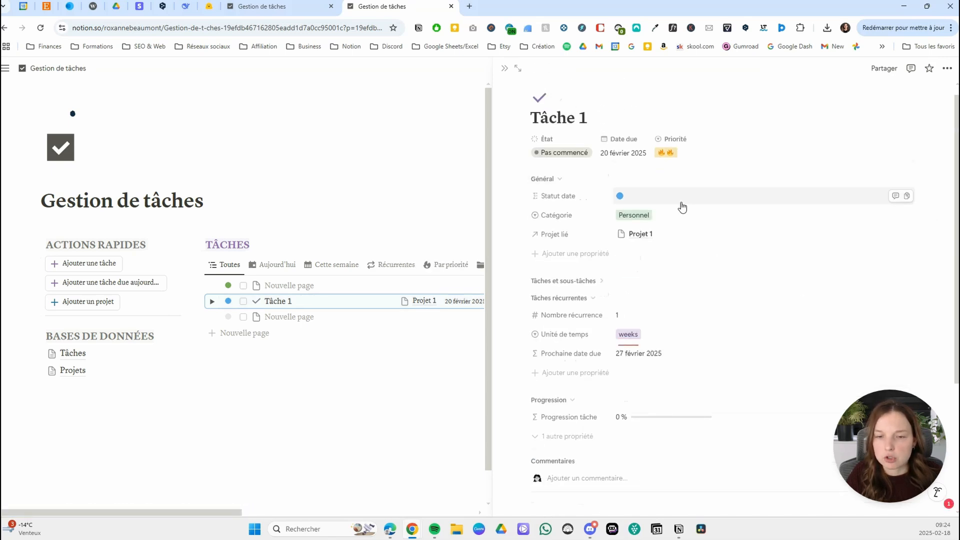
scroll(678, 240, "down", 4)
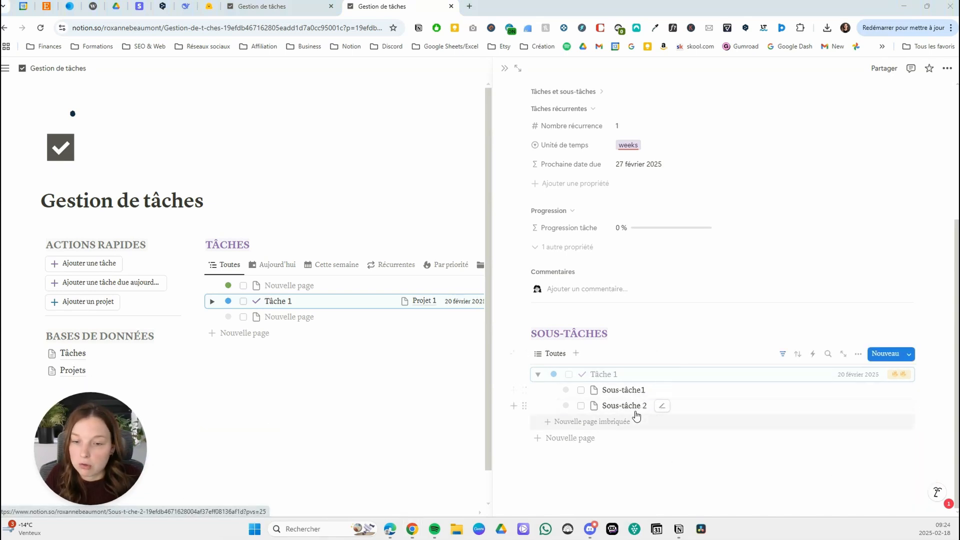
Rename the Tâche 1 page as fdsfsdfds and check its SOUS-TÂCHES list.
scroll(655, 300, "up", 4)
triple_click(567, 127)
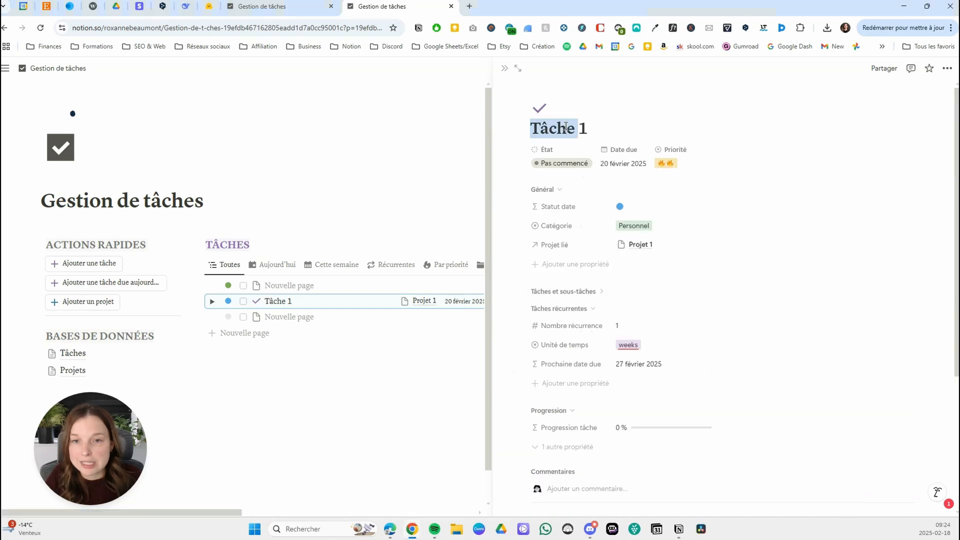
type("fdsfsdfds")
scroll(724, 311, "down", 4)
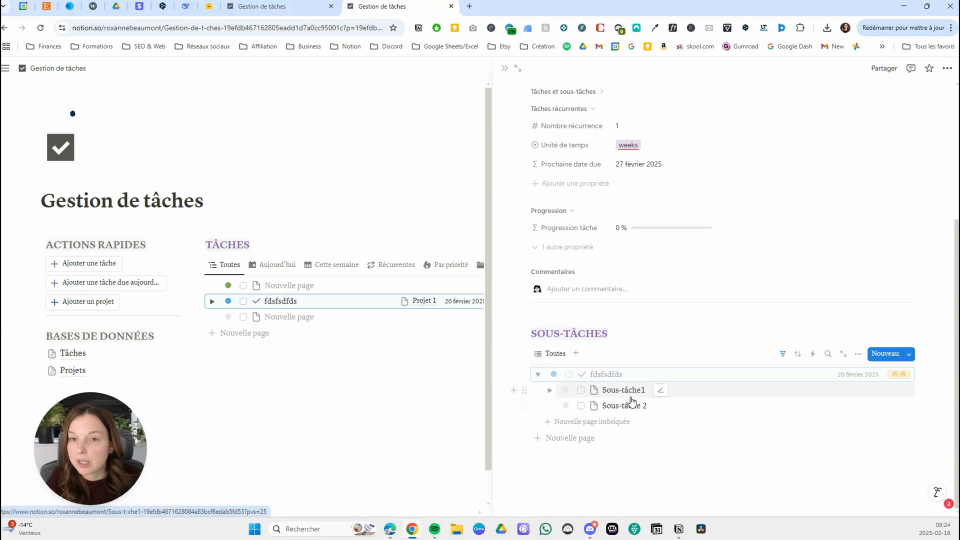
Rename the fdsfsdfds page back to Tâche 1 and close it.
scroll(648, 136, "up", 4)
triple_click(573, 126)
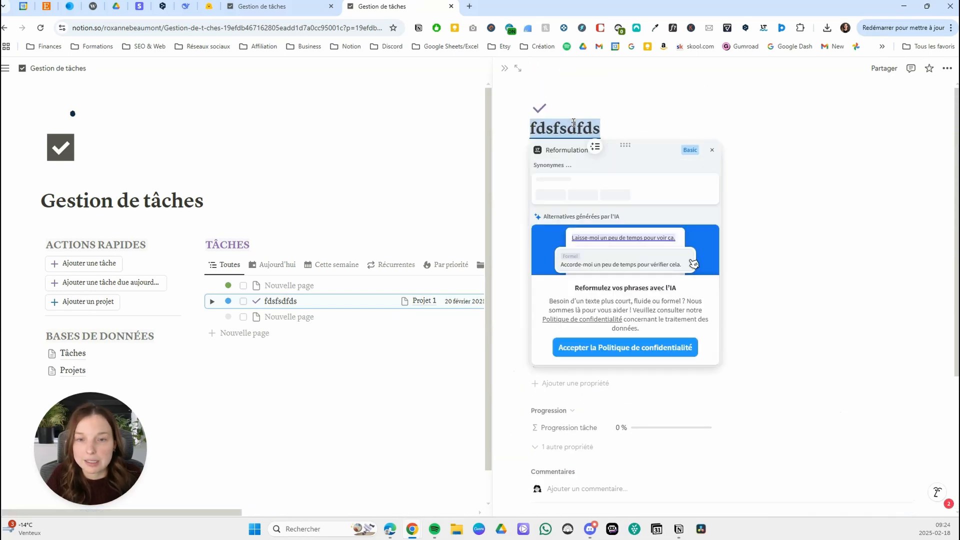
type("Tâcje")
key("BackSpace")
type("he 1")
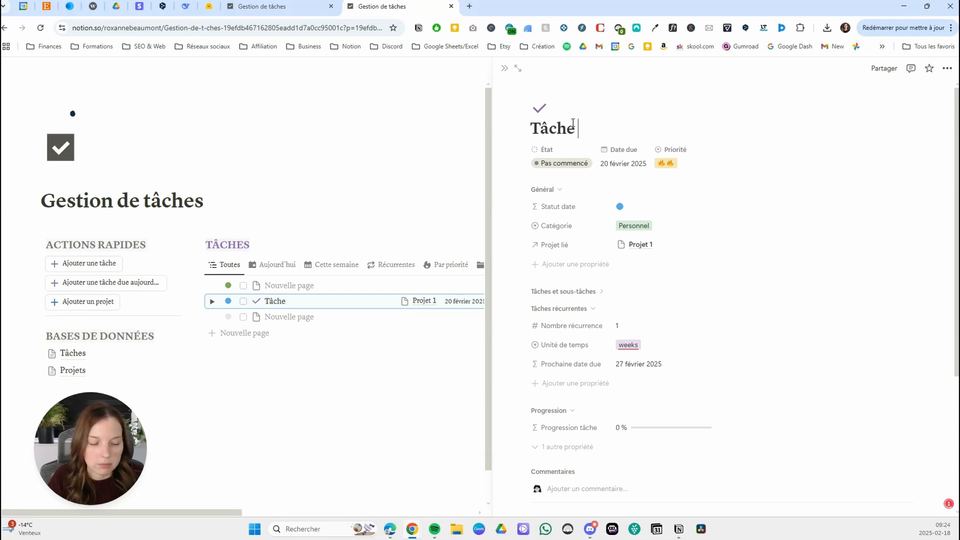
left_click(380, 149)
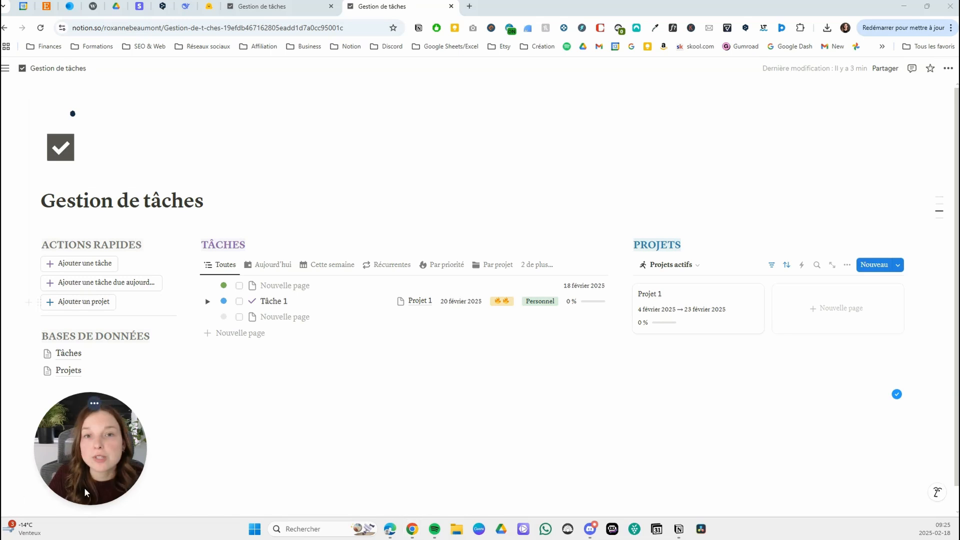
Create a new page template named Sous-tâches for the Tâches database.
left_click(606, 268)
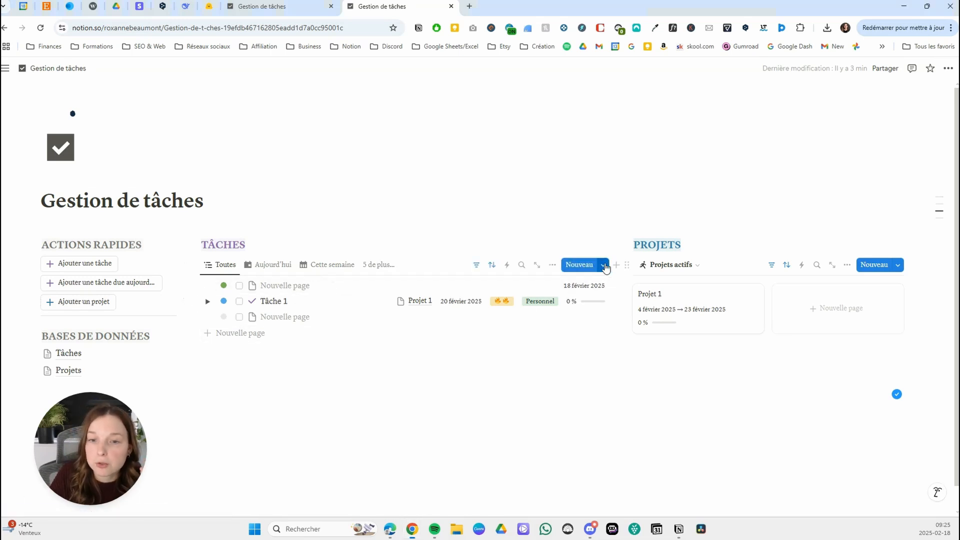
left_click(605, 266)
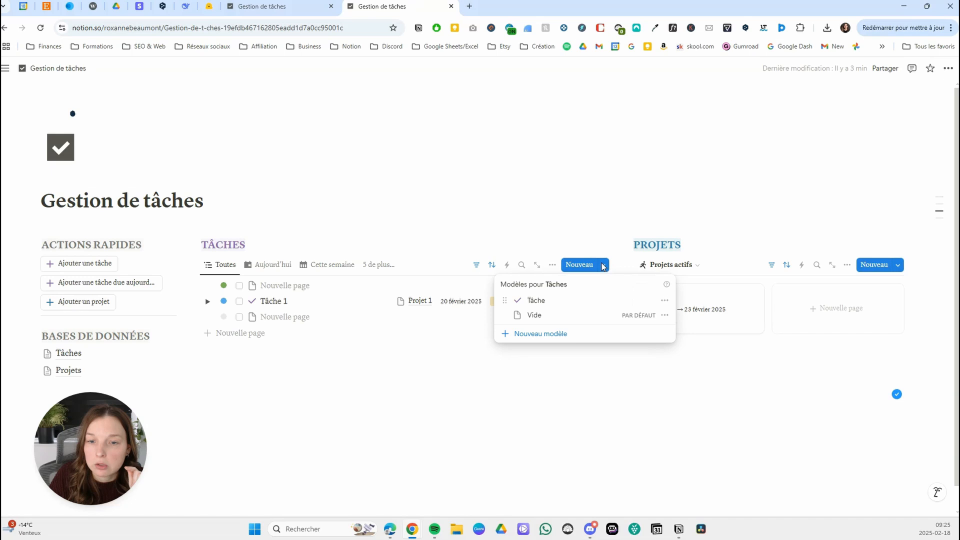
left_click(553, 338)
type("S")
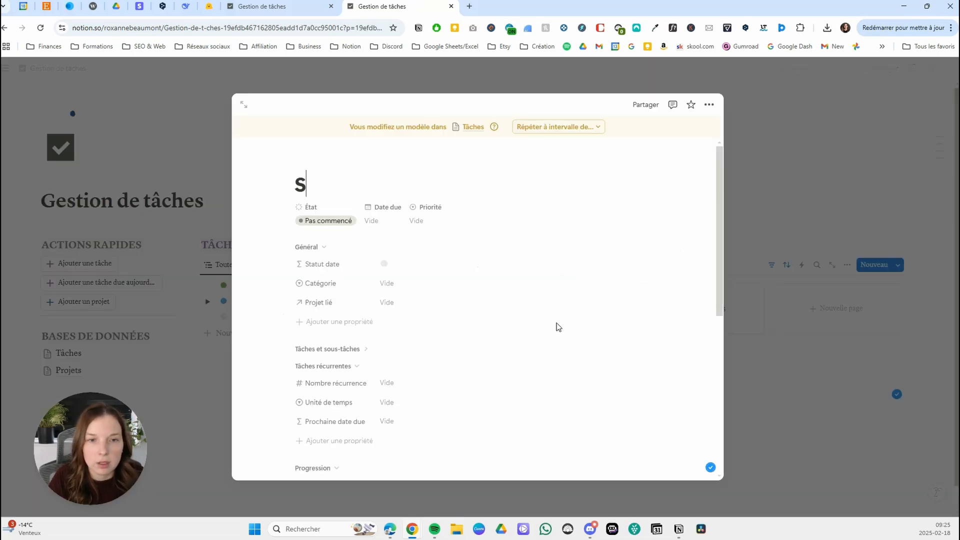
type("ous-tâches")
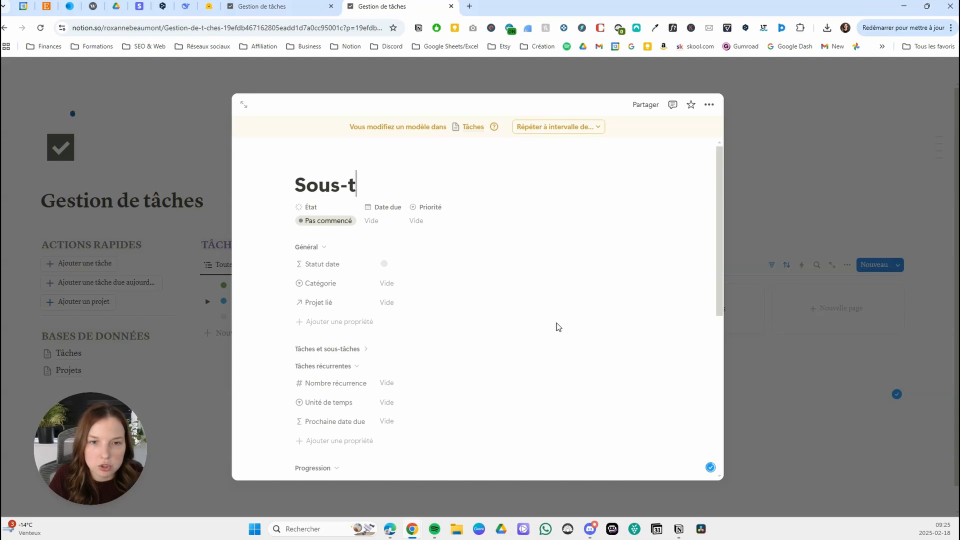
Set the Sous-tâches template to the Sérif font and full page width.
left_click(710, 105)
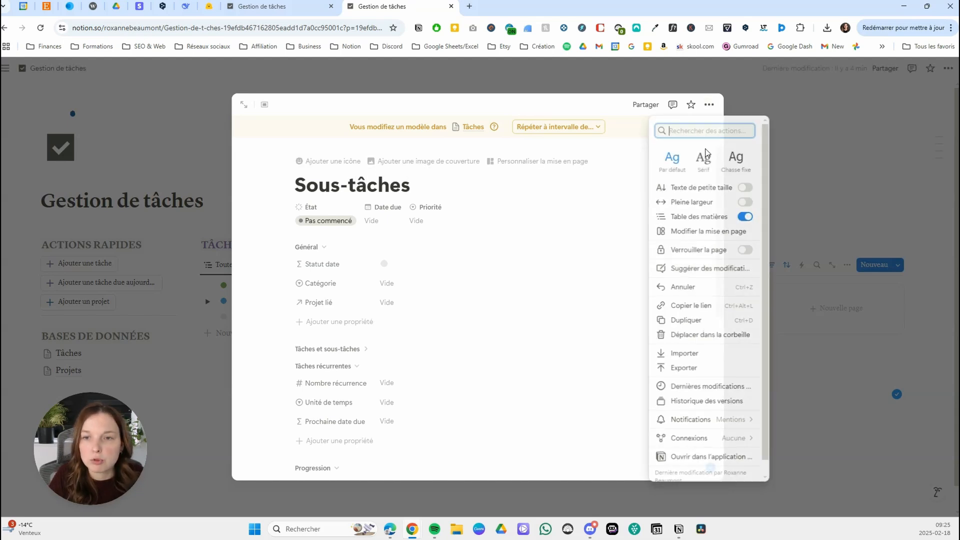
left_click(703, 160)
left_click(746, 202)
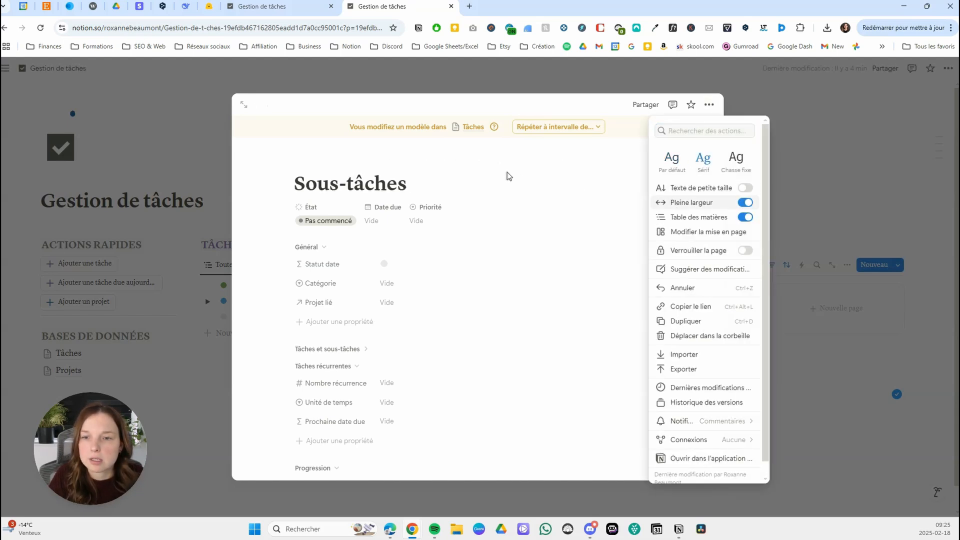
left_click(499, 174)
Give the Sous-tâches template the purple checkmark list icon and close the template.
left_click(316, 169)
left_click(330, 188)
left_click(254, 238)
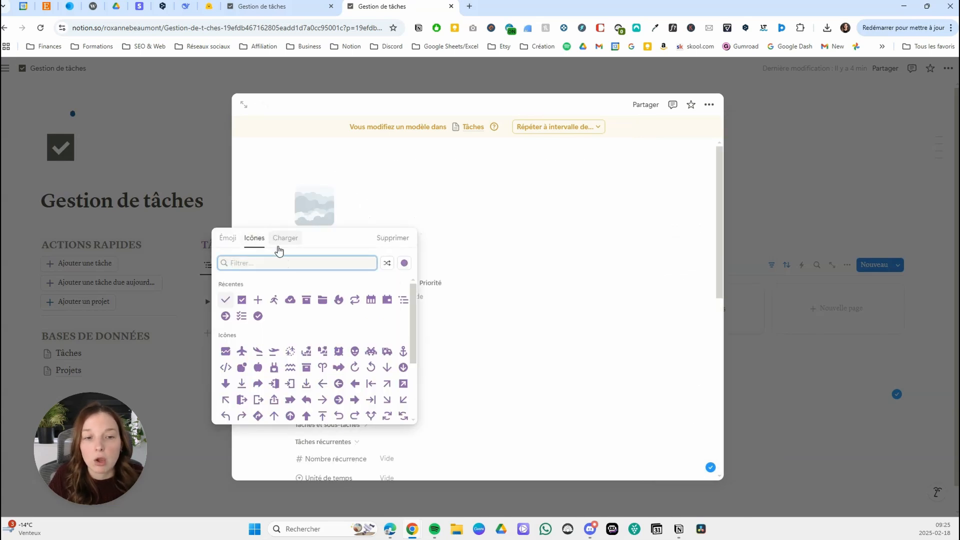
left_click(242, 316)
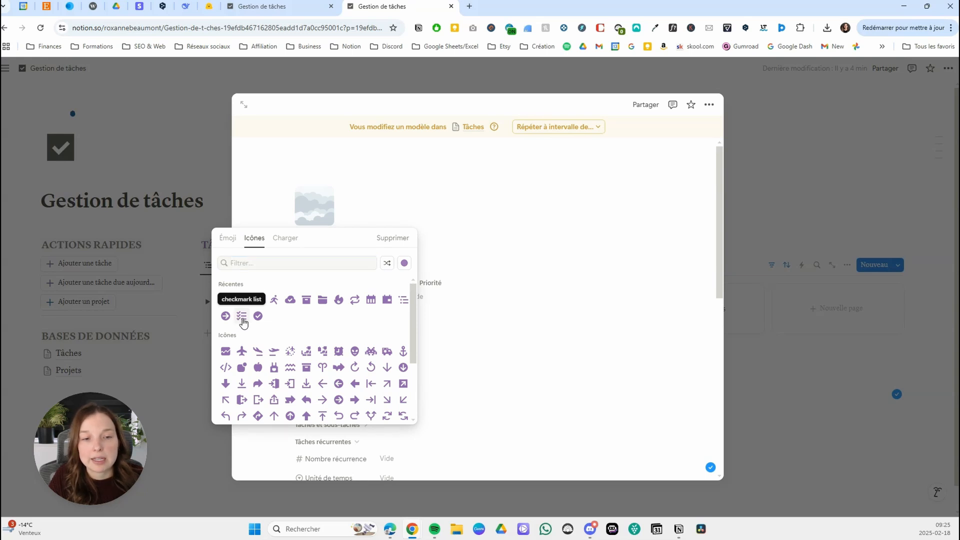
left_click(798, 394)
Apply the Sous-tâches template to Sous-tâche1 and Sous-tâche 2 under Tâche 1.
left_click(207, 301)
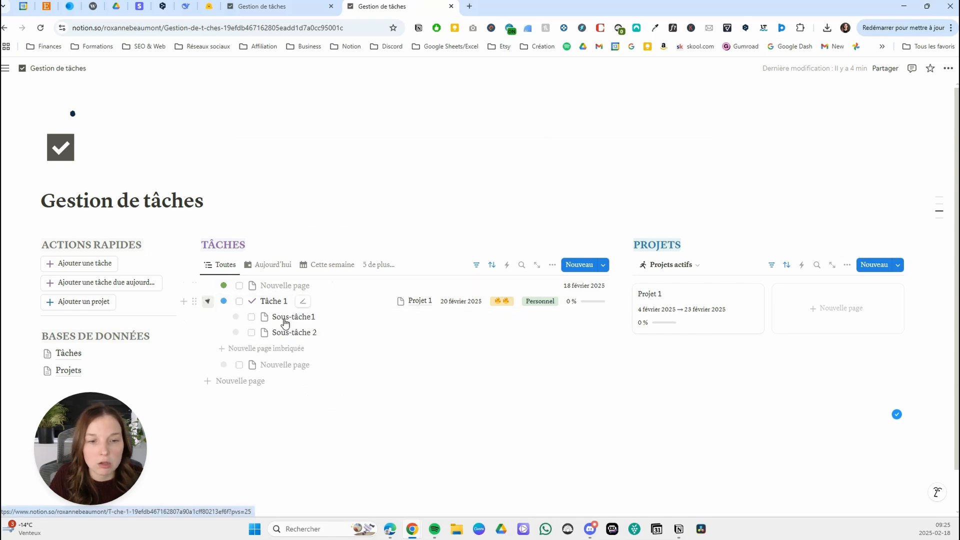
left_click(286, 320)
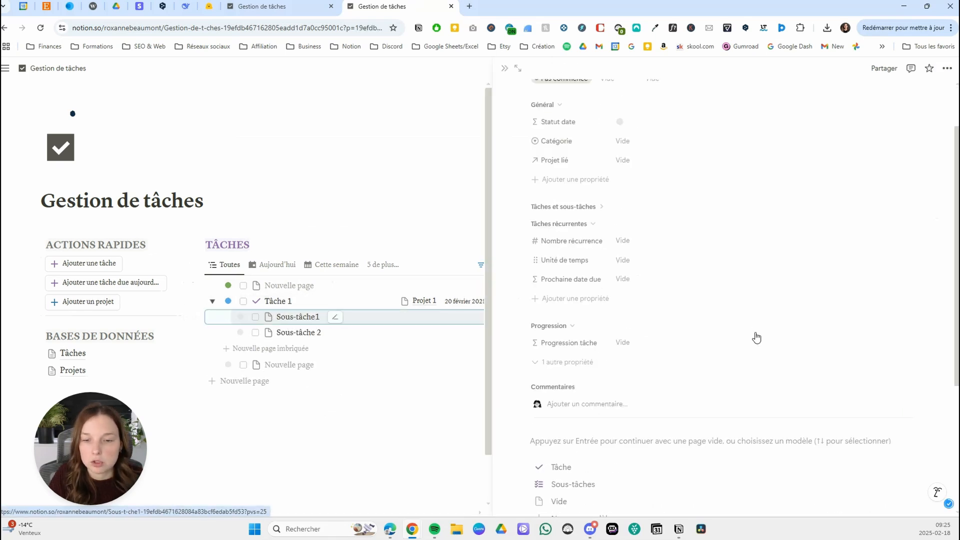
scroll(757, 338, "down", 4)
left_click(590, 285)
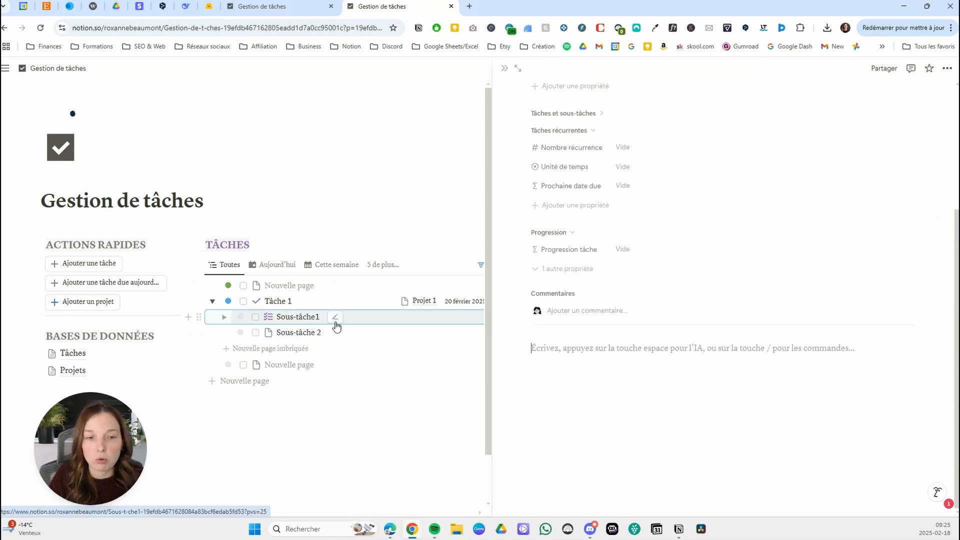
left_click(320, 332)
scroll(622, 329, "down", 4)
left_click(581, 281)
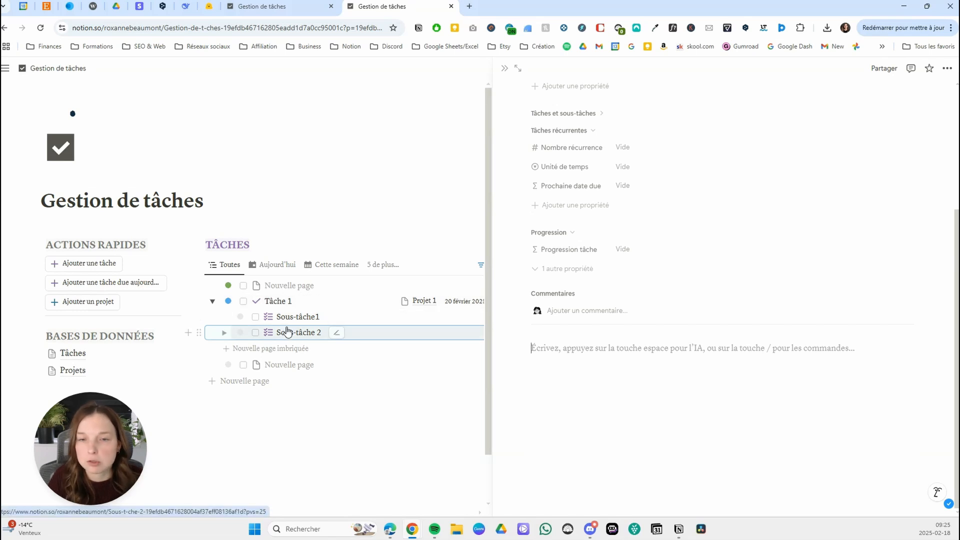
left_click(431, 172)
Create another Tâches page template named Tâche récurrente.
left_click(603, 264)
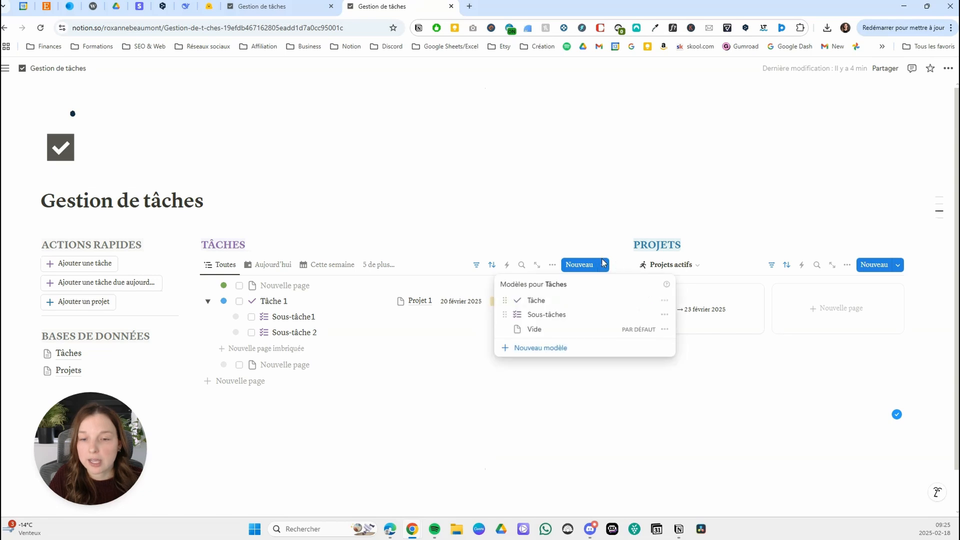
left_click(563, 354)
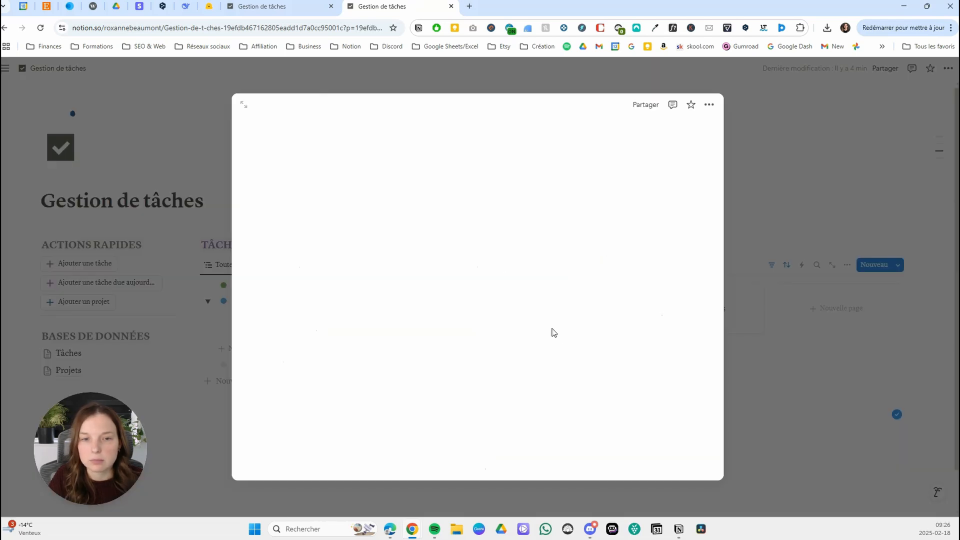
type("T")
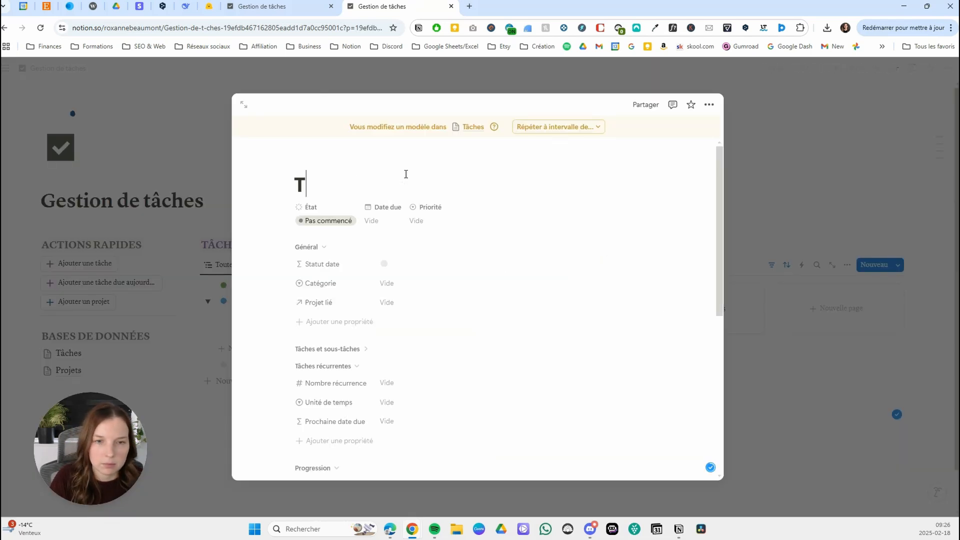
type("âches")
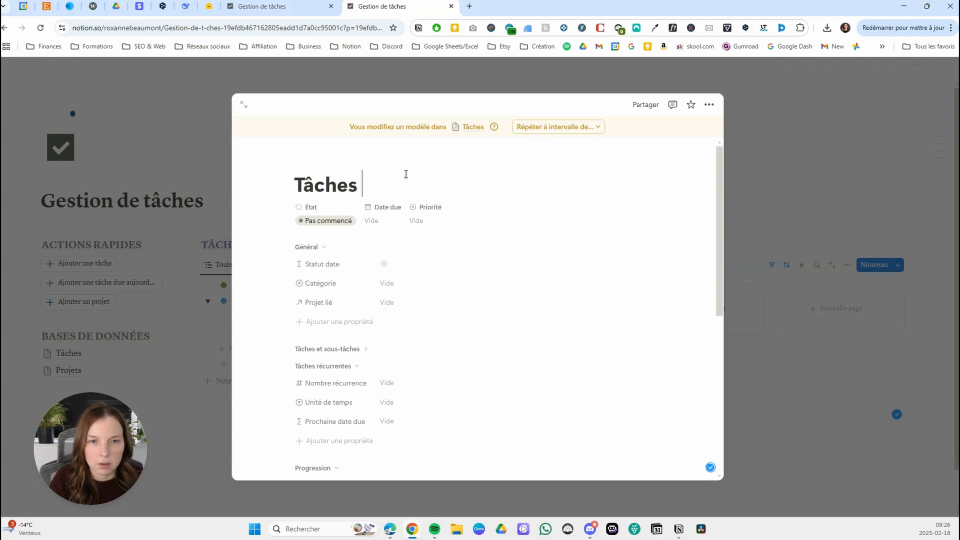
type(" récurrente")
left_click(359, 186)
key("BackSpace")
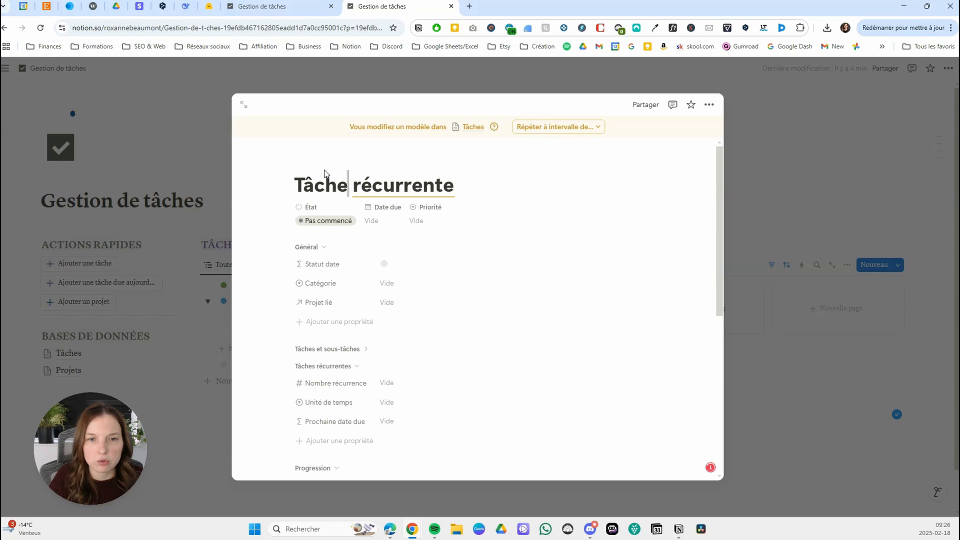
Set the Tâche récurrente template to the Sérif font and full page width.
left_click(710, 104)
left_click(704, 159)
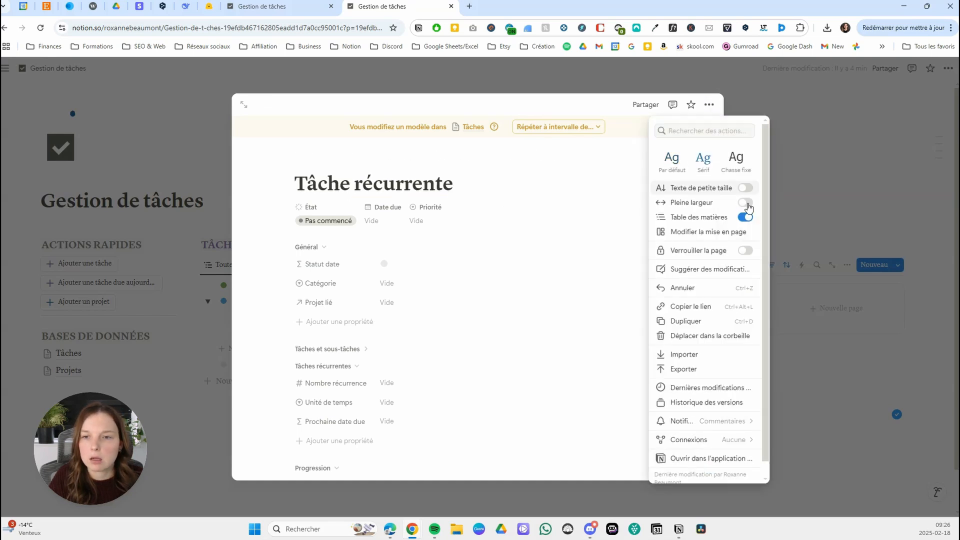
left_click(746, 202)
left_click(467, 158)
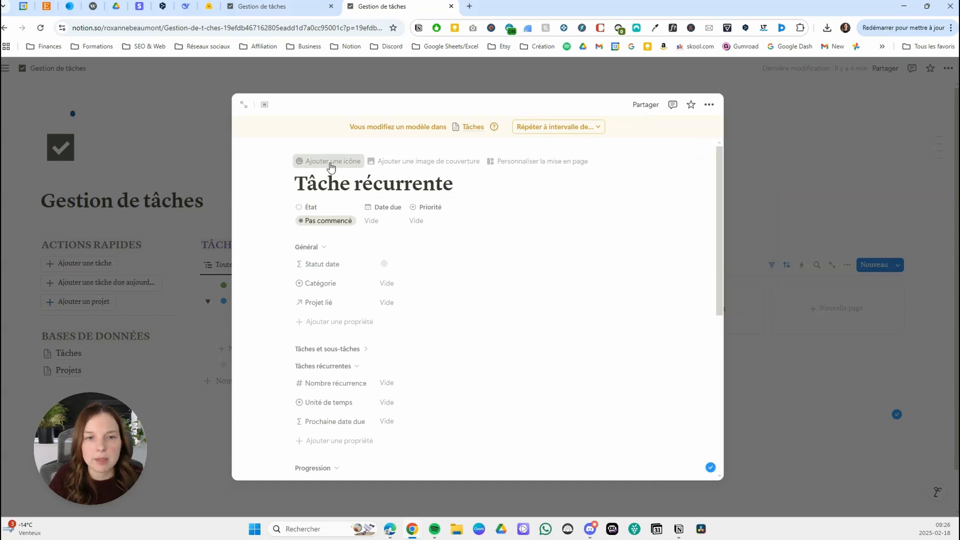
Give the Tâche récurrente template the purple repeat-arrows icon and close the template.
left_click(330, 161)
left_click(256, 239)
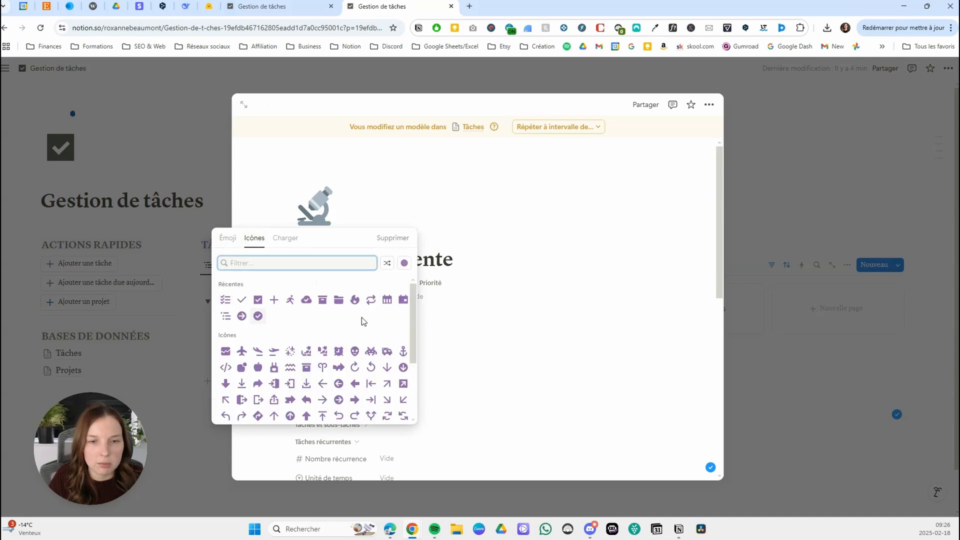
left_click(371, 300)
scroll(373, 220, "down", 6)
scroll(380, 221, "up", 2)
left_click(795, 409)
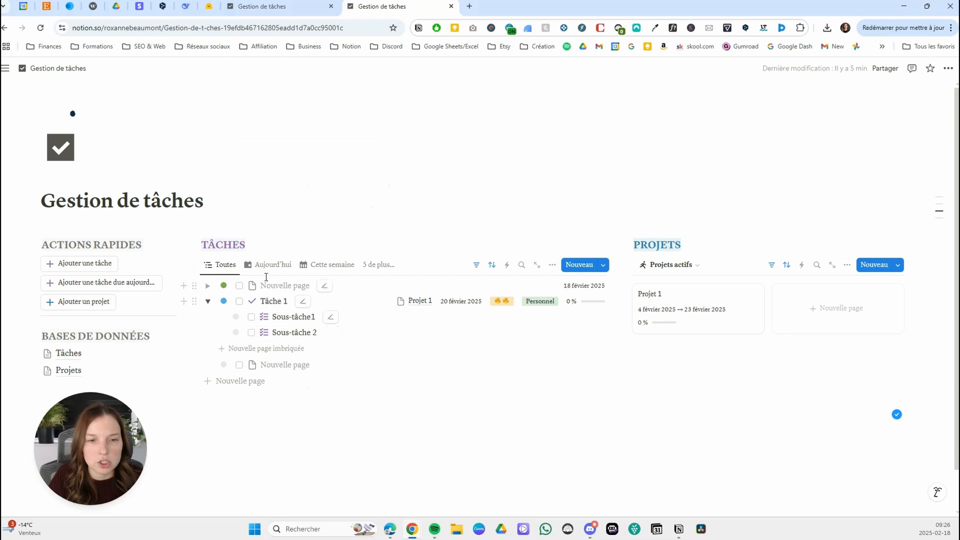
Open the untitled task due 18 février 2025 in the Toutes view and title it Tâche récurrente 1.
left_click(353, 294)
type("Tâche récurrennte 1")
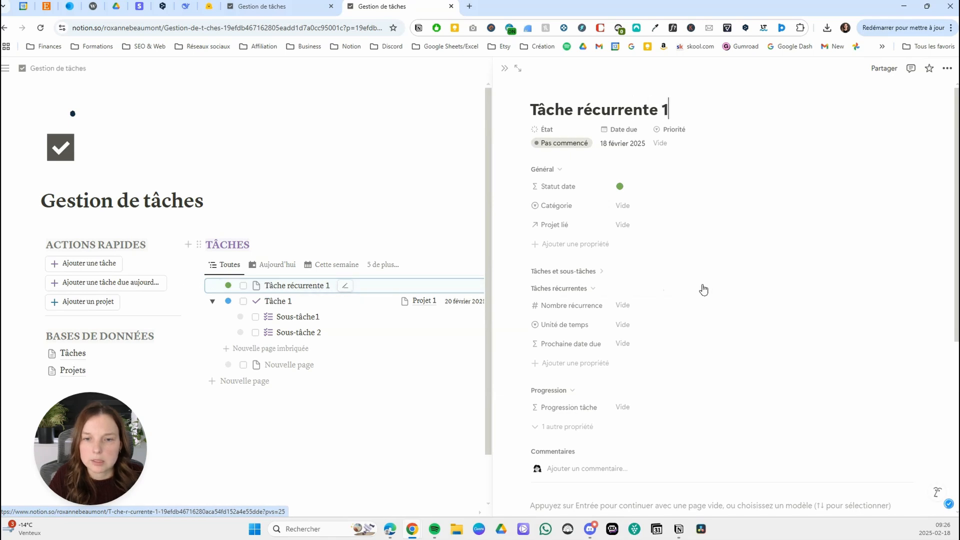
Apply the Tâche récurrente template to Tâche récurrente 1 and close its page.
scroll(703, 290, "down", 3)
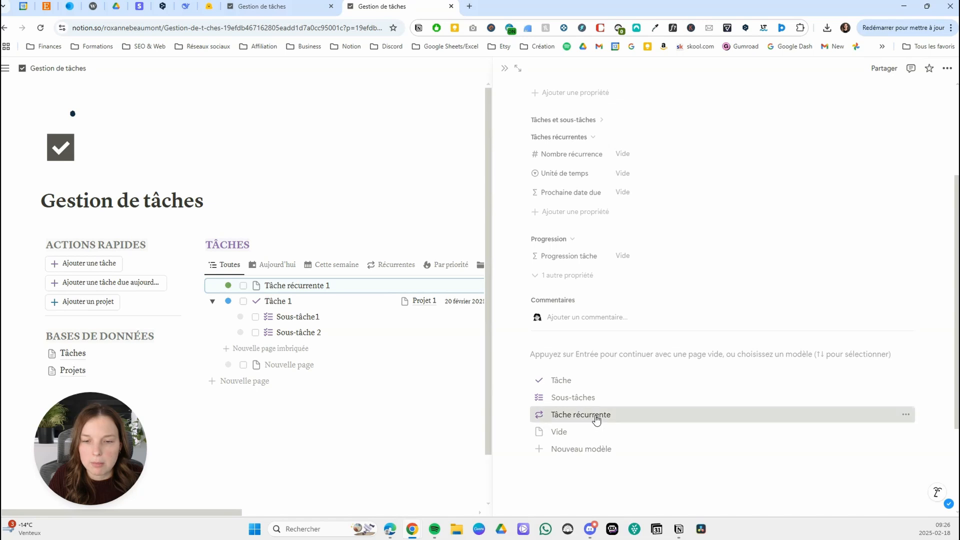
key("Return")
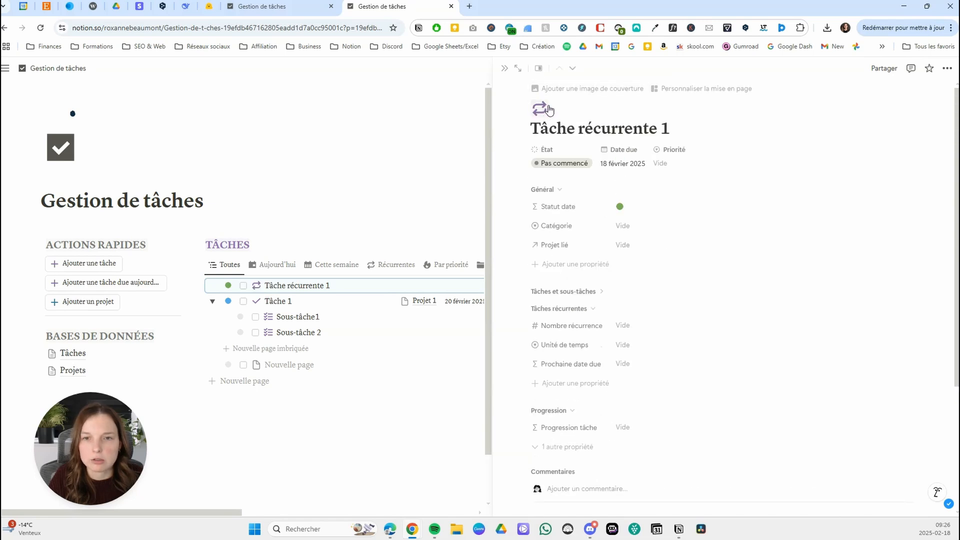
left_click(504, 68)
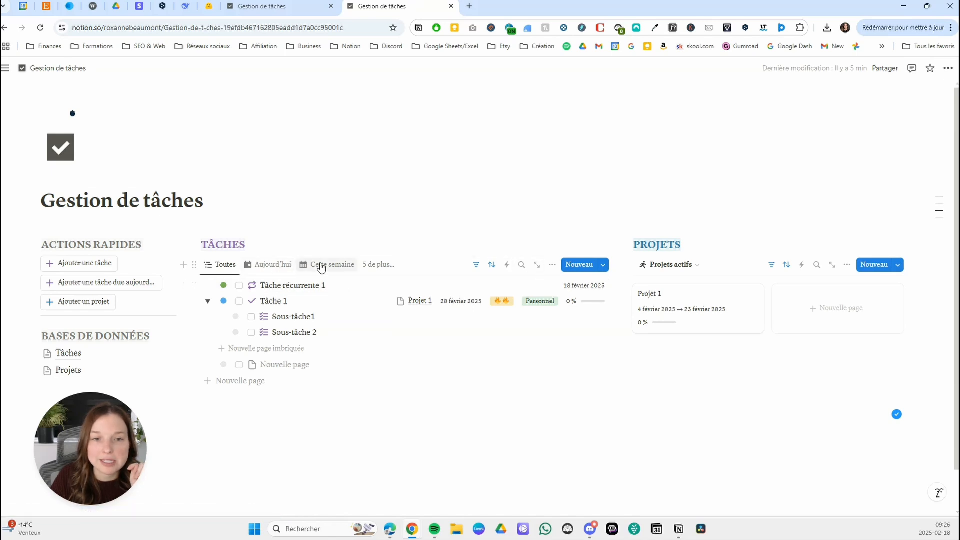
From the Récurrentes view of Tâches, start an automation named Tâches récurrentes that applies to all pages of Récurrentes.
left_click(380, 266)
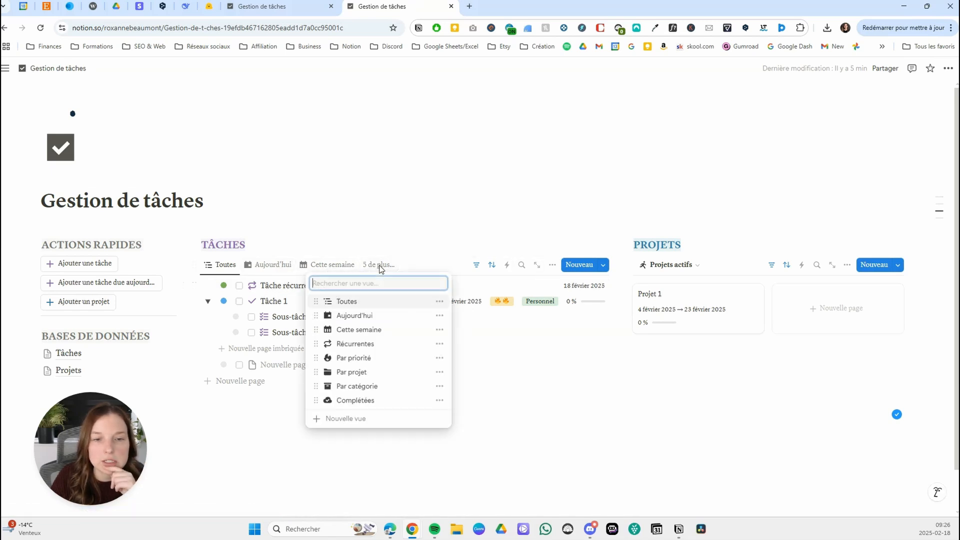
left_click(369, 344)
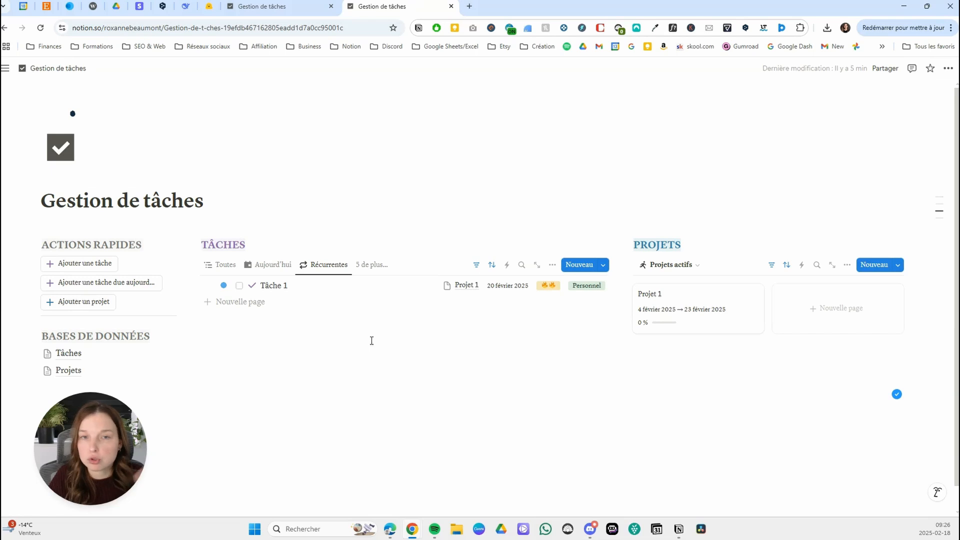
left_click(506, 265)
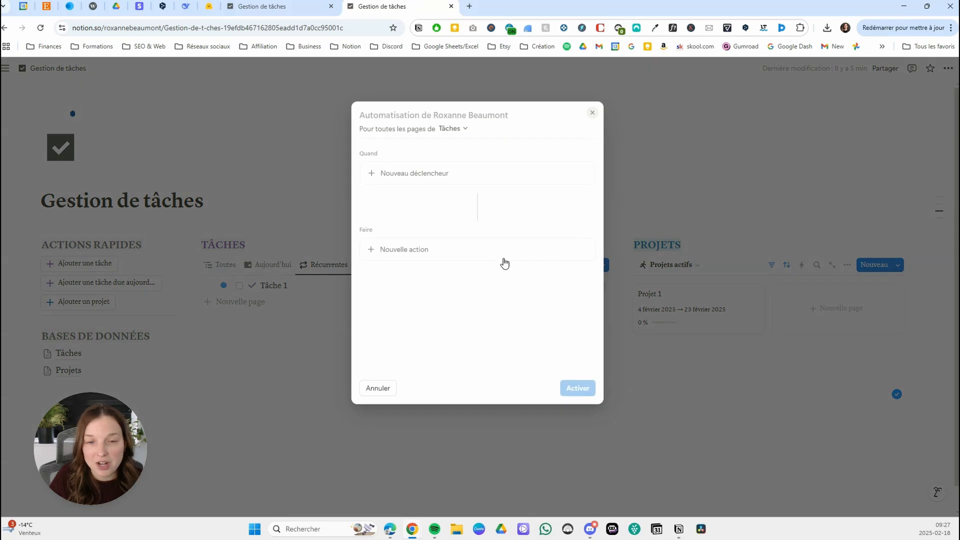
left_click(459, 132)
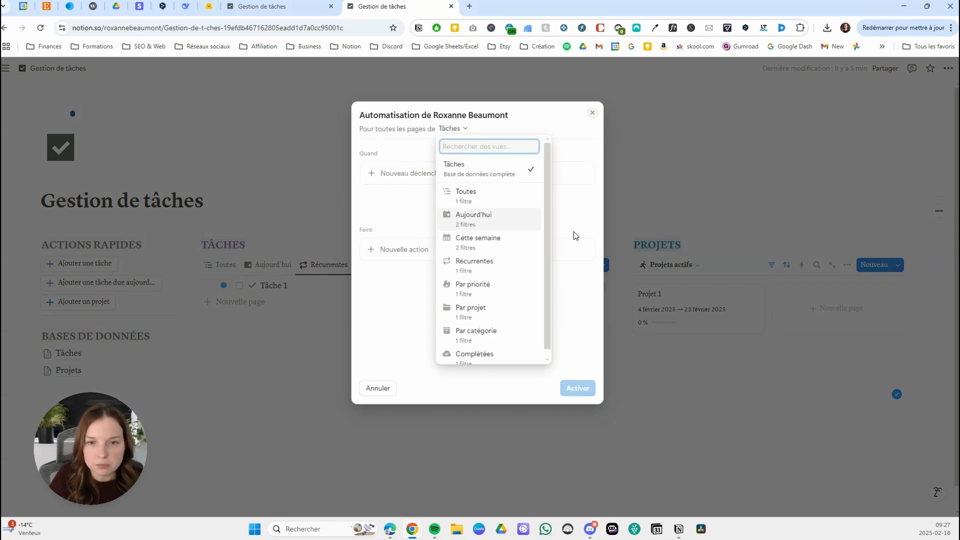
left_click(394, 113)
triple_click(396, 115)
type("Tâches récurrentes")
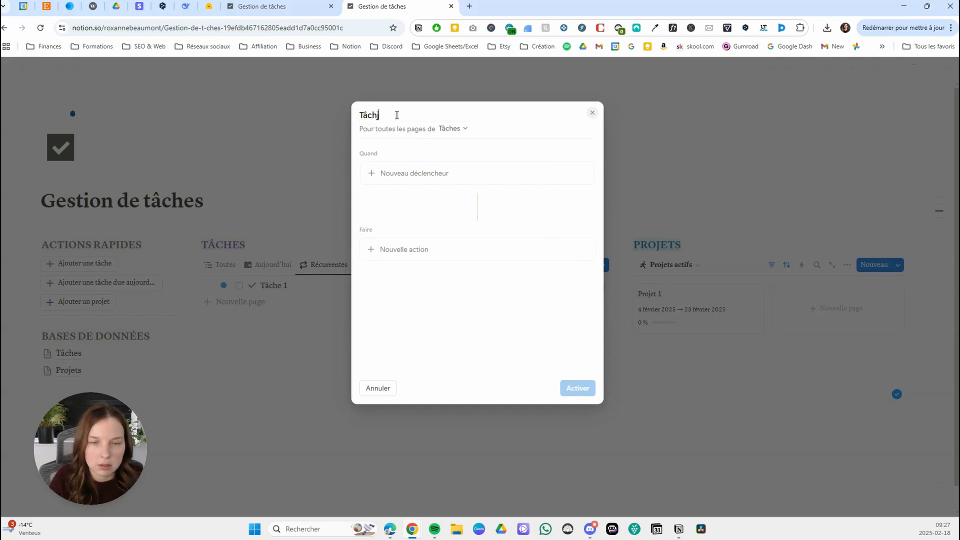
left_click(439, 130)
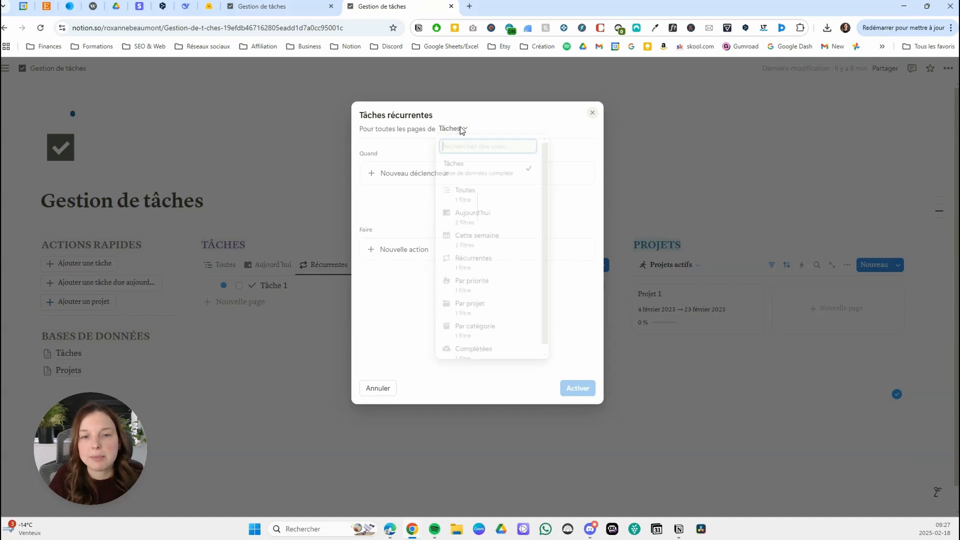
left_click(473, 267)
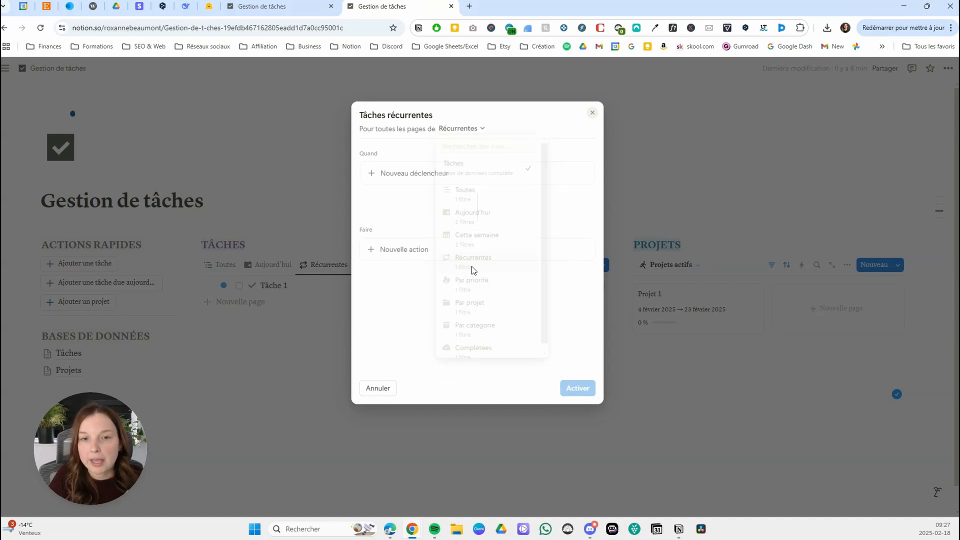
Add a trigger that runs the automation when the État property is set to the Terminé group only.
left_click(424, 175)
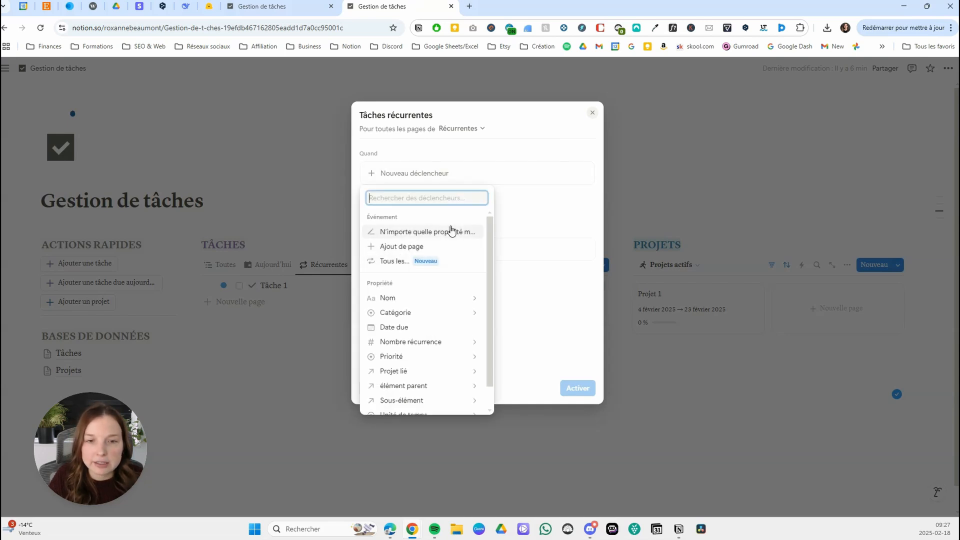
scroll(429, 350, "down", 1)
left_click(422, 406)
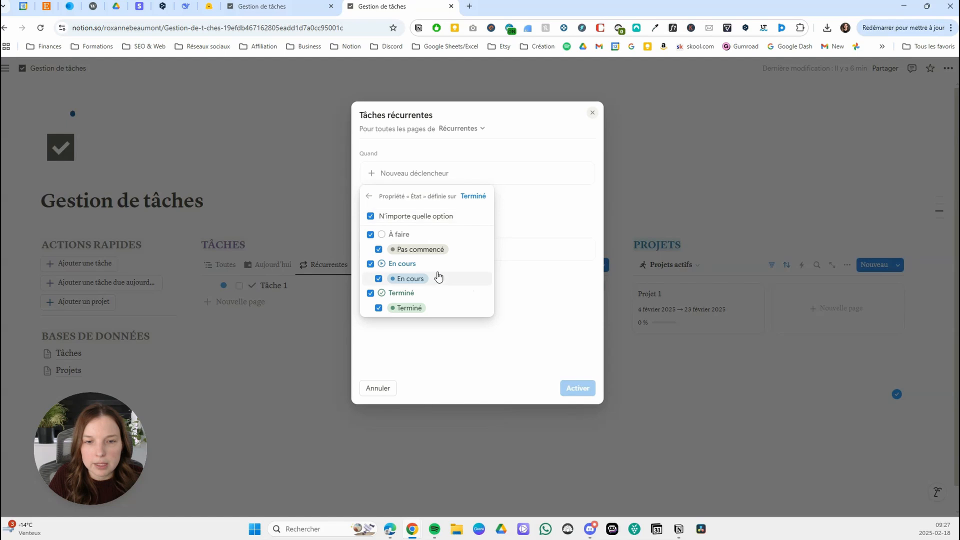
left_click(371, 234)
left_click(370, 263)
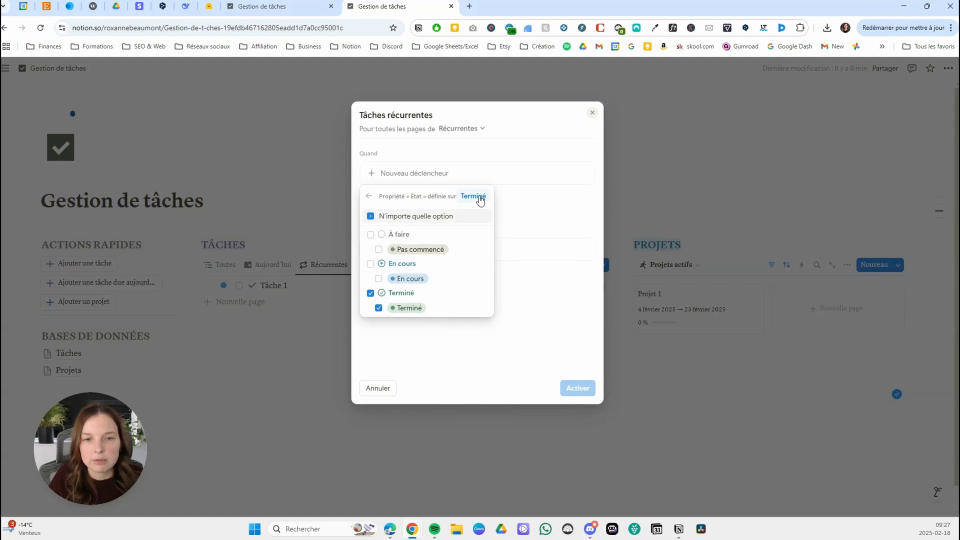
left_click(371, 216)
left_click(370, 216)
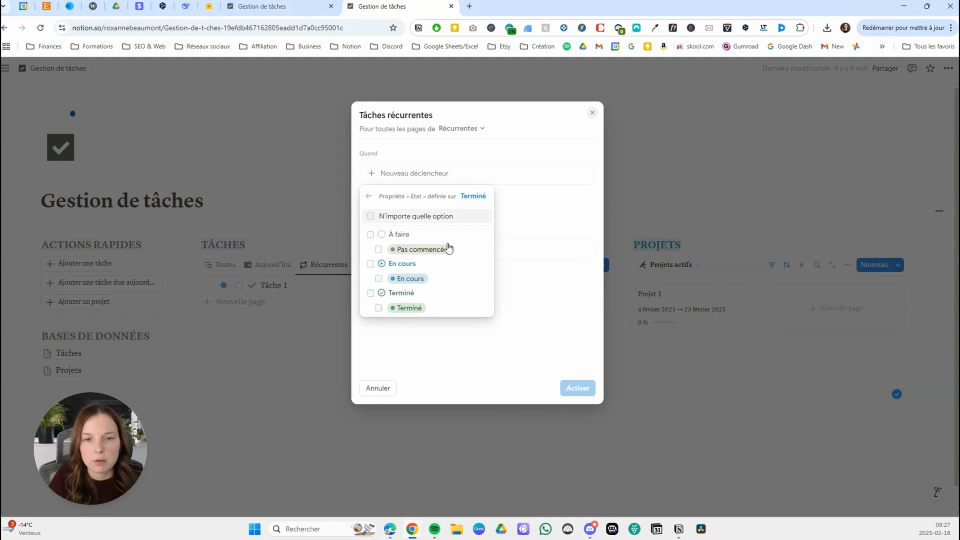
left_click(475, 202)
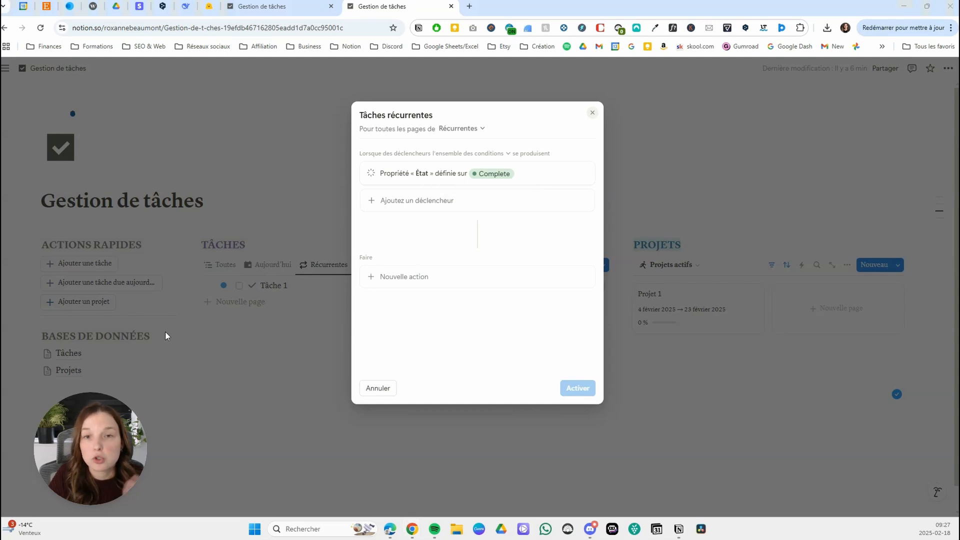
Add an action setting Date due with the custom formula Page de déclenchement.Prochaine date due, and save the formula.
left_click(447, 283)
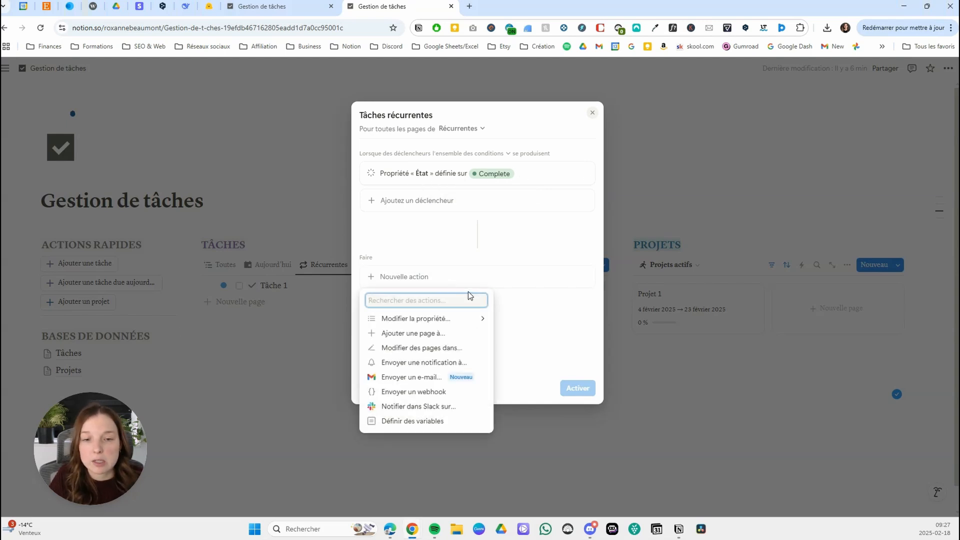
left_click(475, 322)
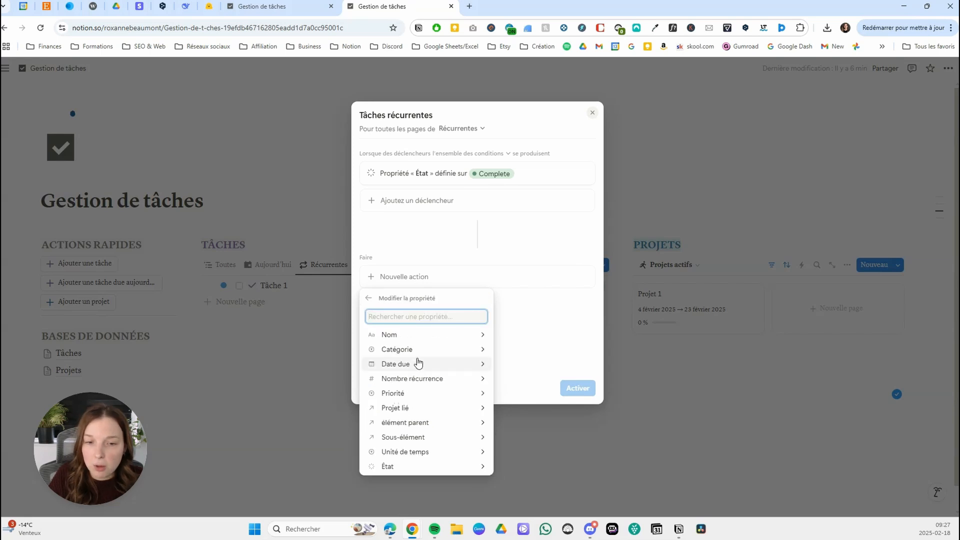
left_click(434, 369)
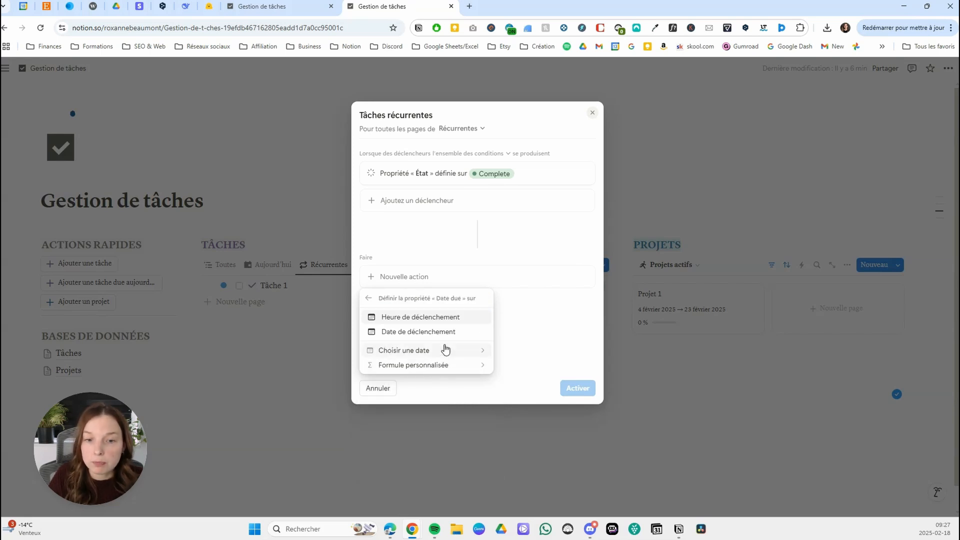
left_click(421, 368)
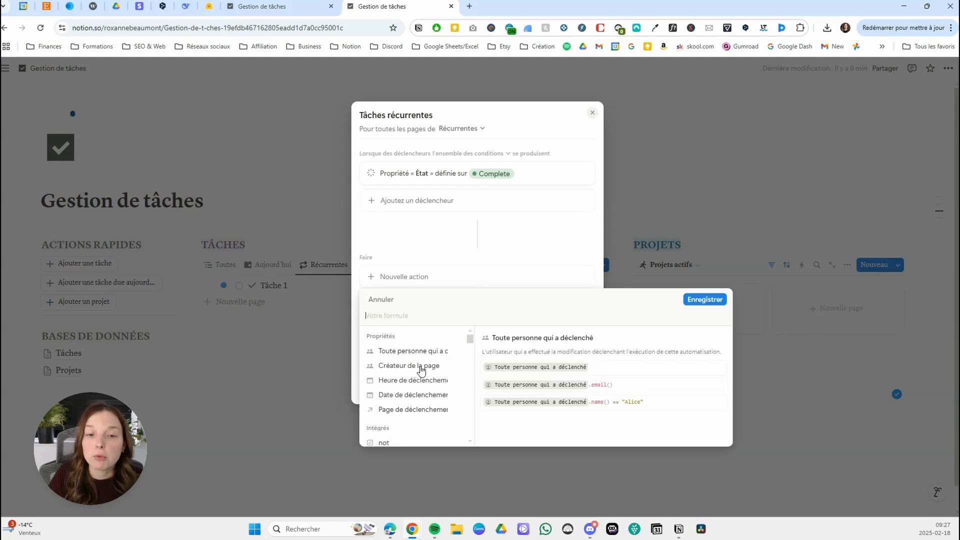
left_click(413, 410)
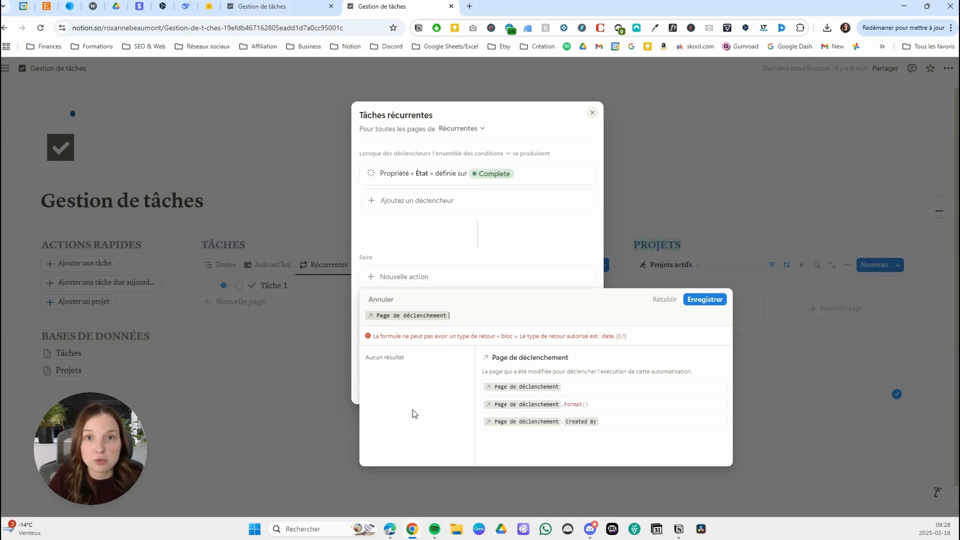
type(".")
scroll(445, 411, "down", 5)
scroll(452, 405, "down", 2)
scroll(450, 407, "up", 4)
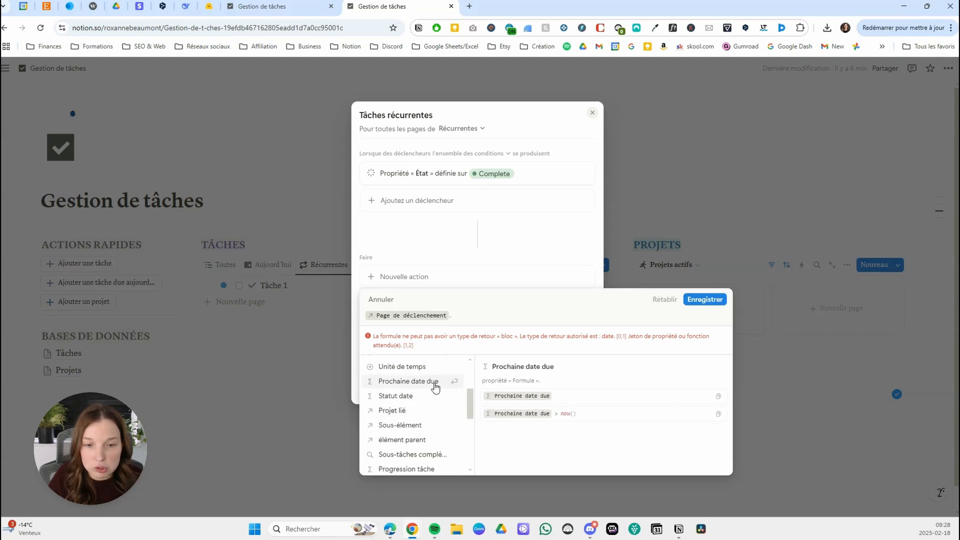
left_click(434, 384)
left_click(704, 297)
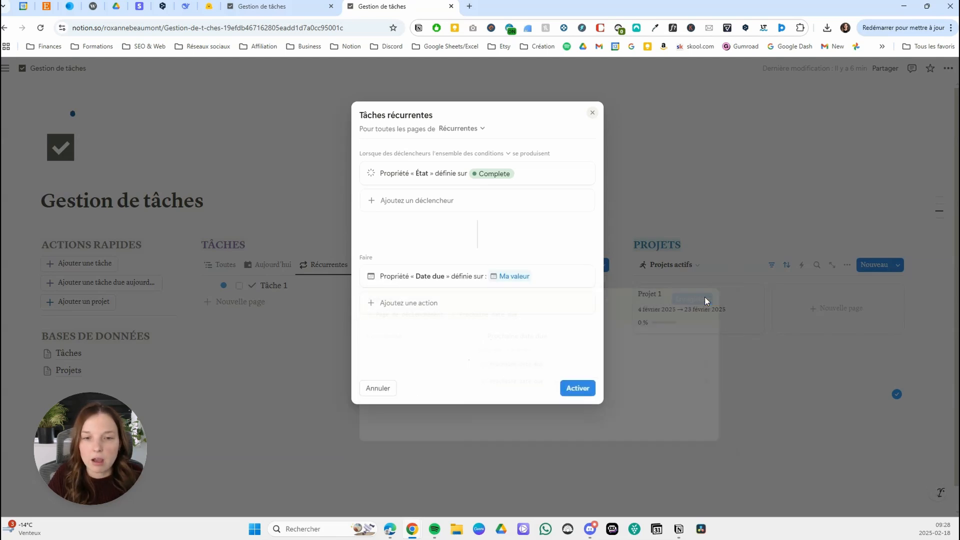
Add a second action setting État to Pas commencé and activate the Tâches récurrentes automation.
left_click(421, 303)
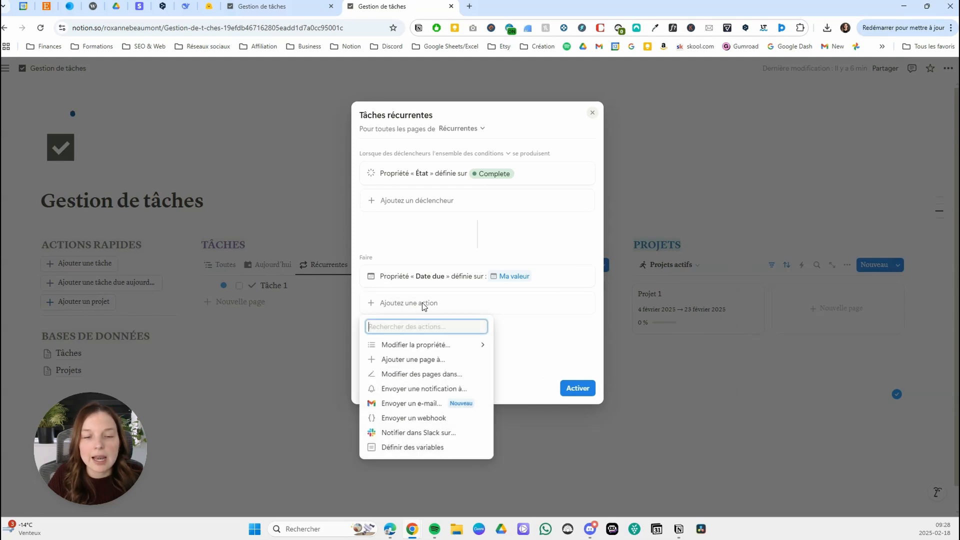
left_click(434, 347)
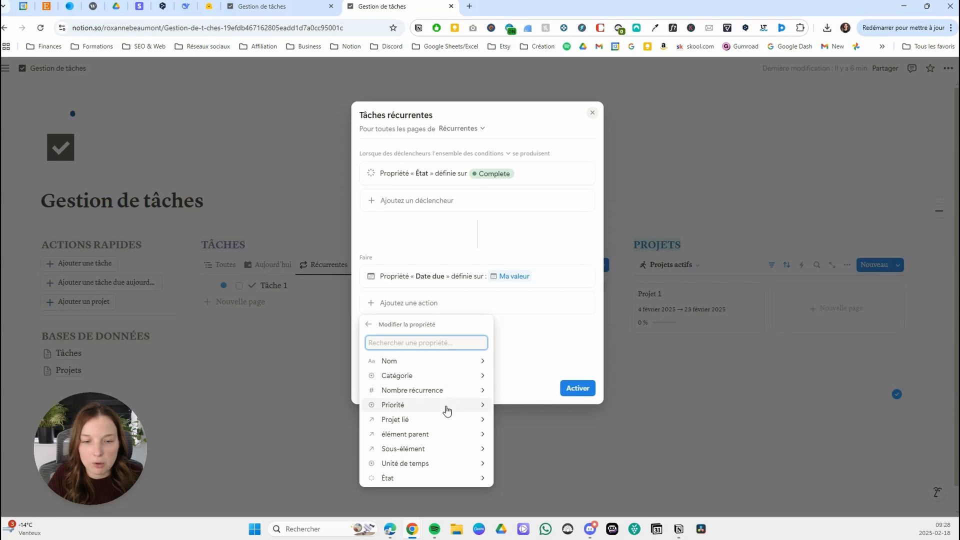
left_click(418, 478)
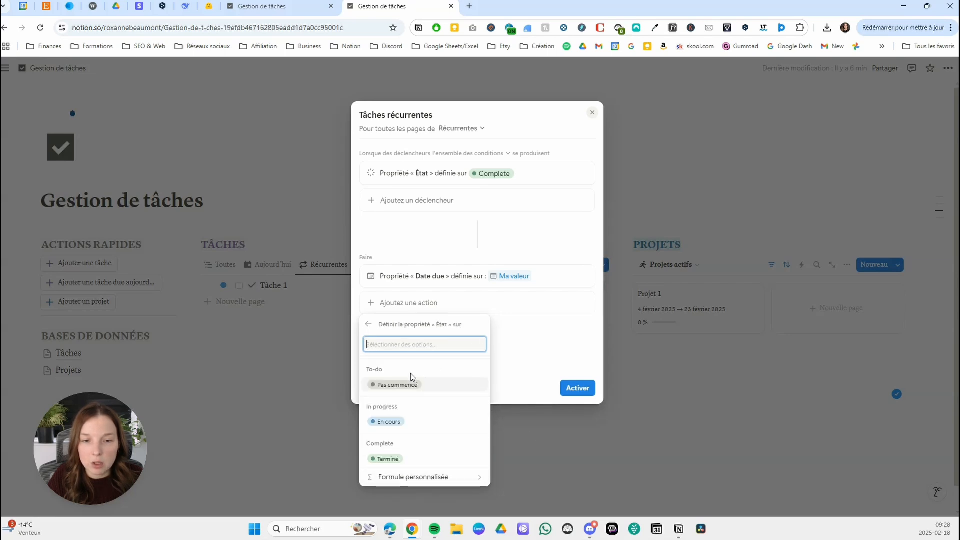
left_click(397, 385)
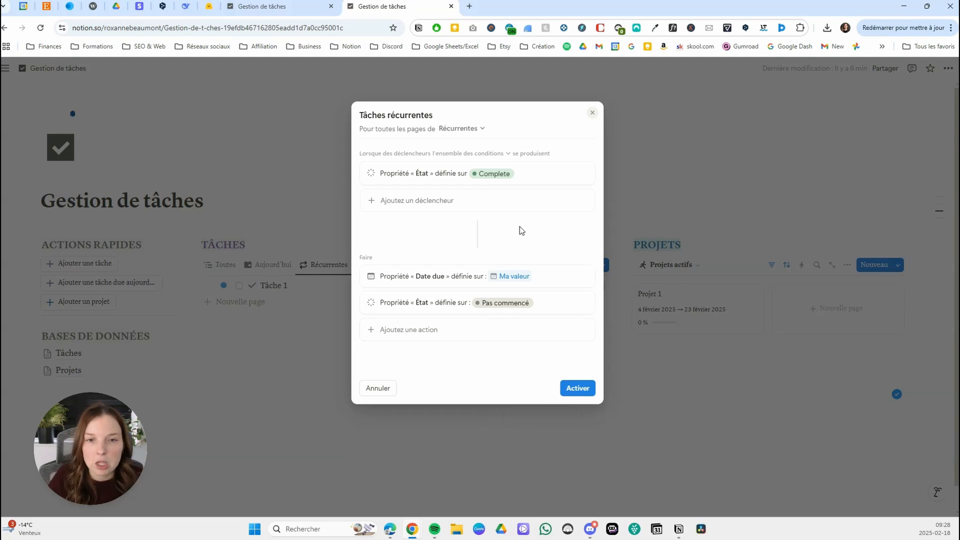
left_click(575, 390)
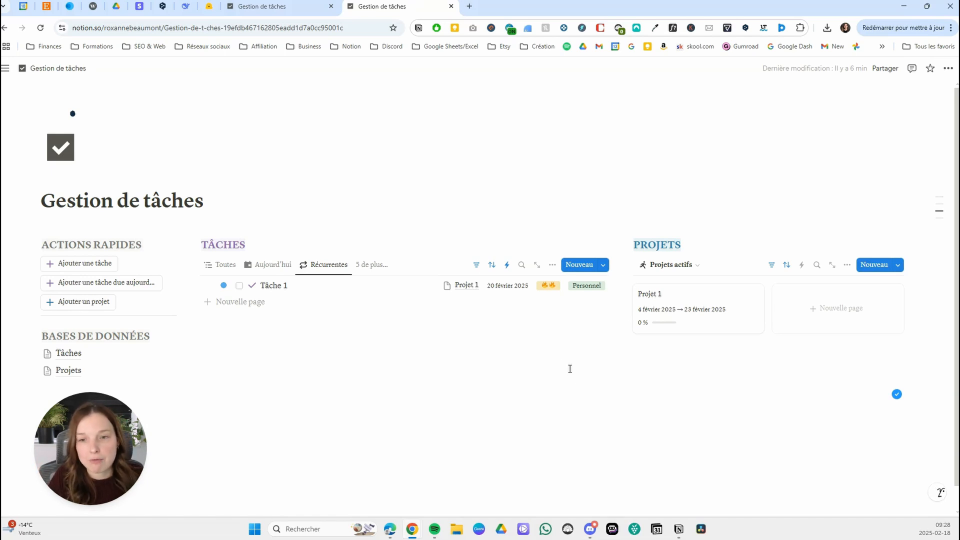
Return the Tâches block to the Toutes view and review its list of page templates.
left_click(220, 264)
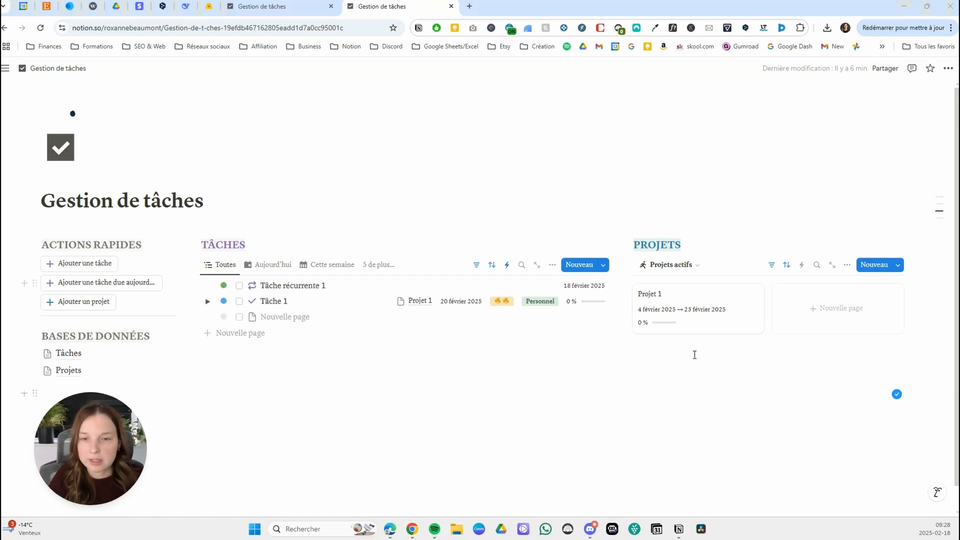
left_click(604, 265)
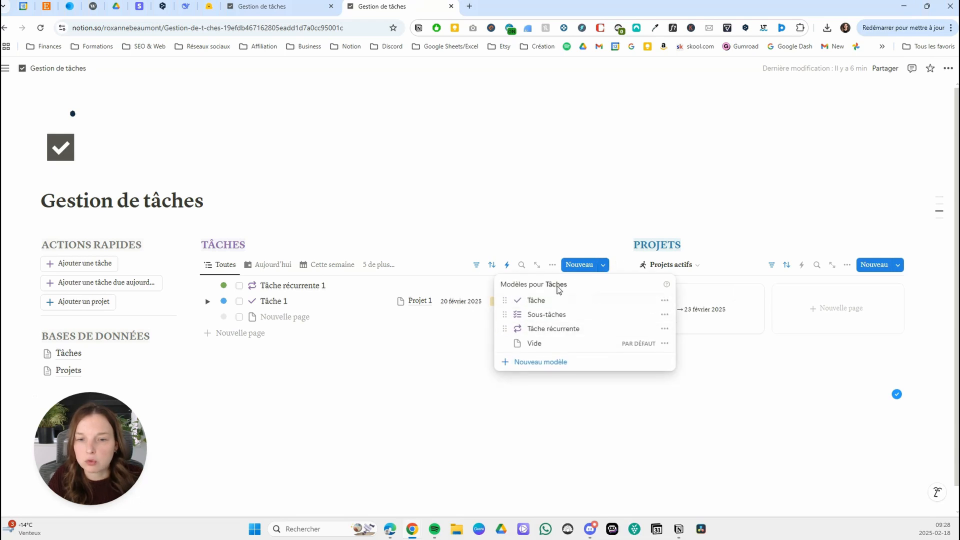
left_click(379, 216)
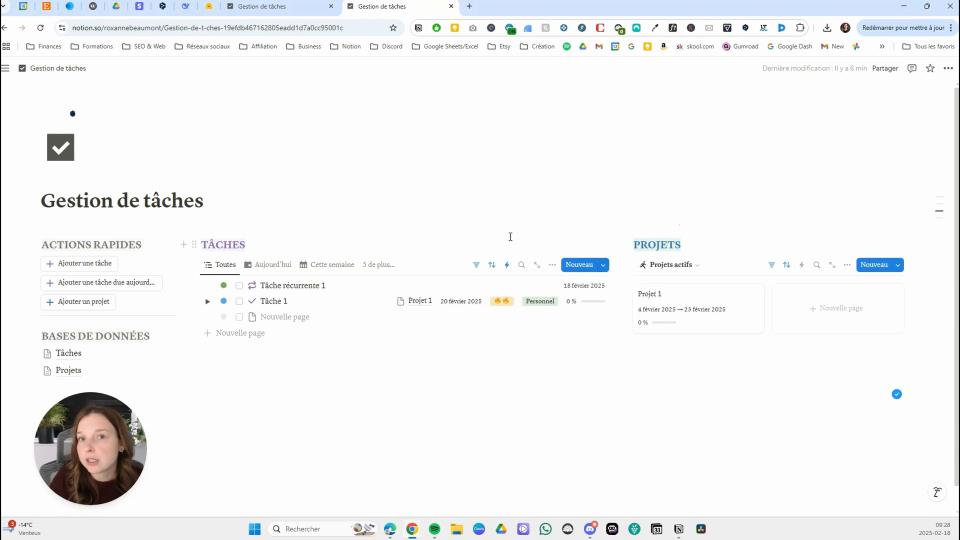
Create a new page template named Projet for the Projets database.
left_click(897, 265)
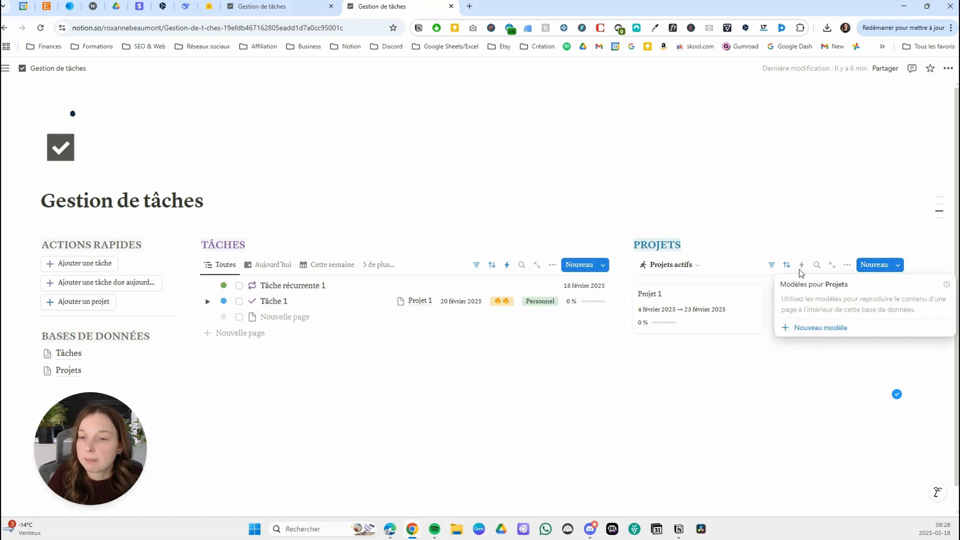
left_click(821, 329)
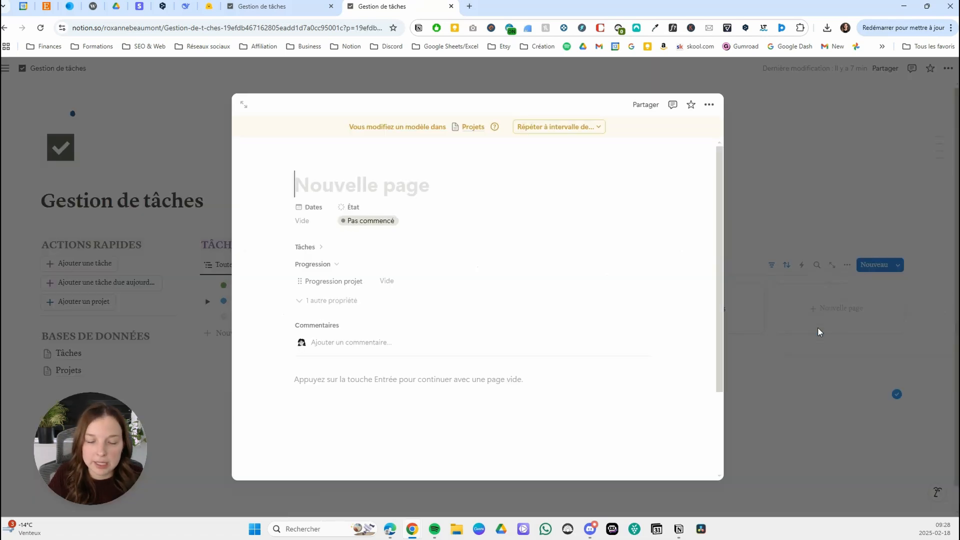
type("Projet")
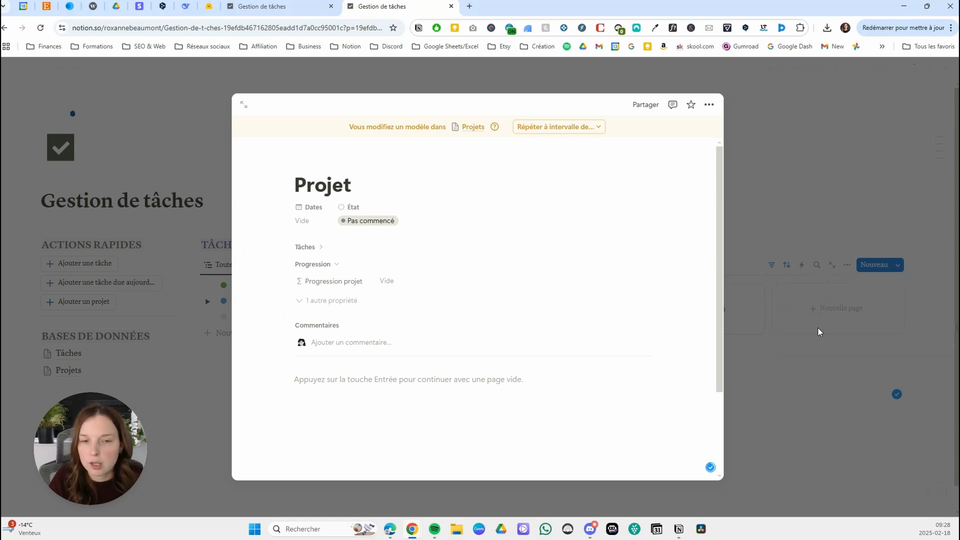
Give the Projet template a blue folder icon.
left_click(319, 163)
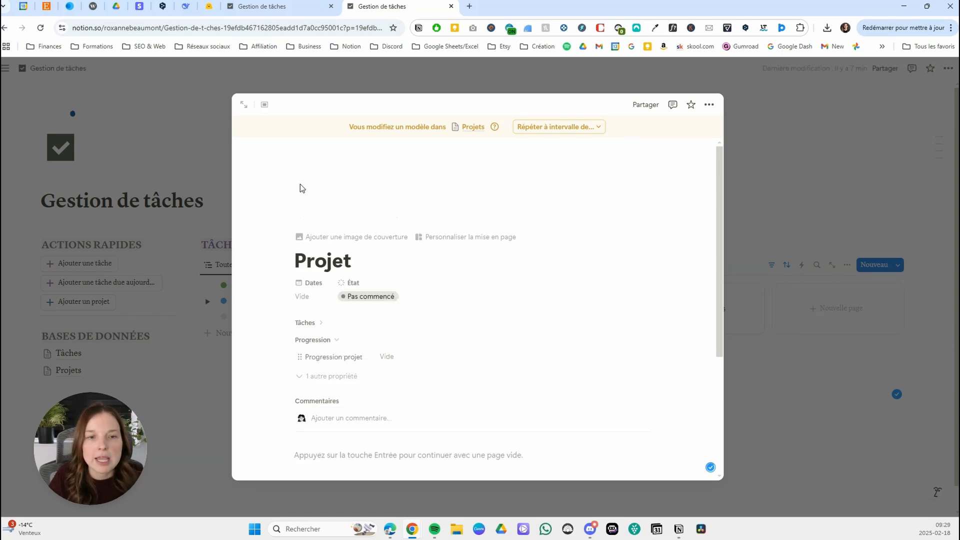
left_click(314, 205)
left_click(254, 238)
left_click(403, 264)
left_click(404, 295)
left_click(391, 295)
left_click(353, 299)
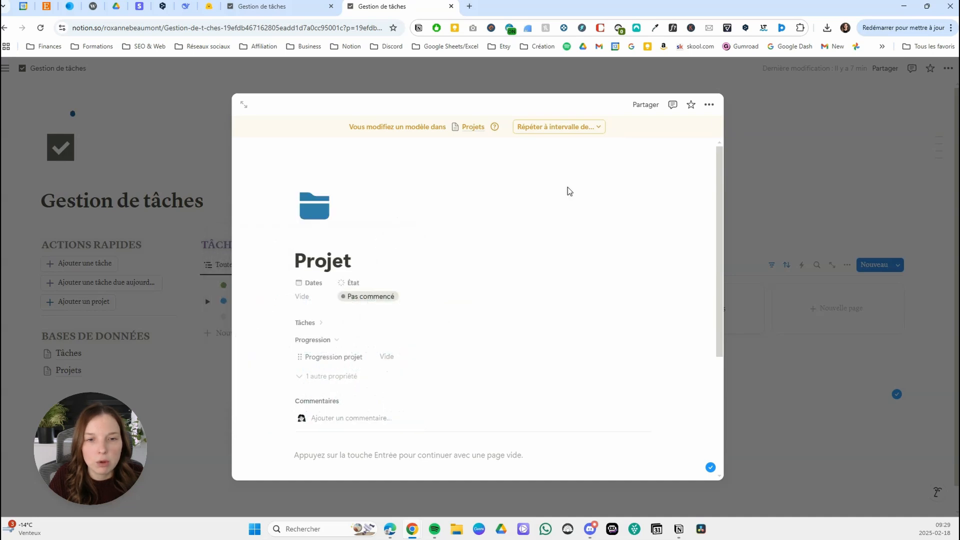
Set the Projet template's font style to Sérif.
left_click(709, 105)
left_click(704, 160)
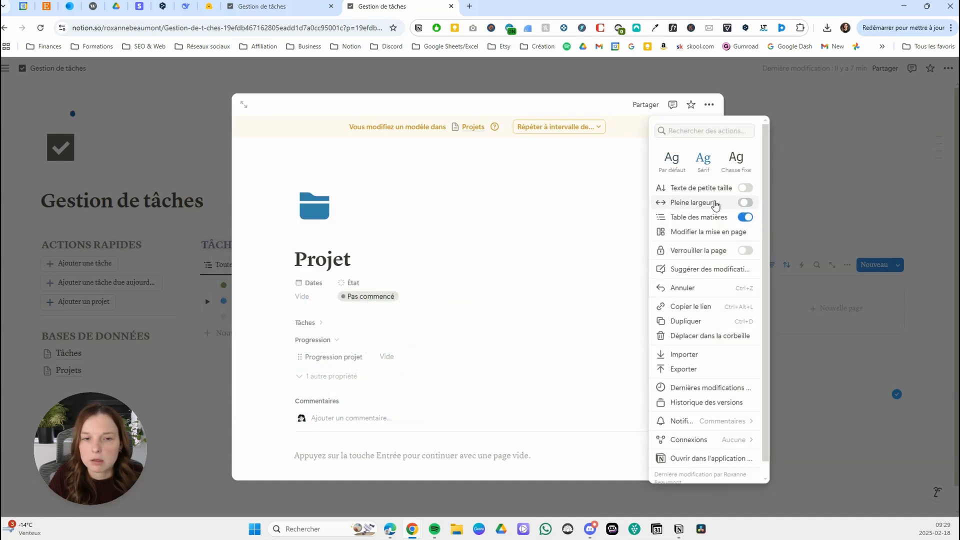
left_click(425, 202)
Add a level 3 heading reading TÂCHES DE CE PROJET in the template body and colour it purple.
scroll(445, 206, "down", 4)
left_click(345, 276)
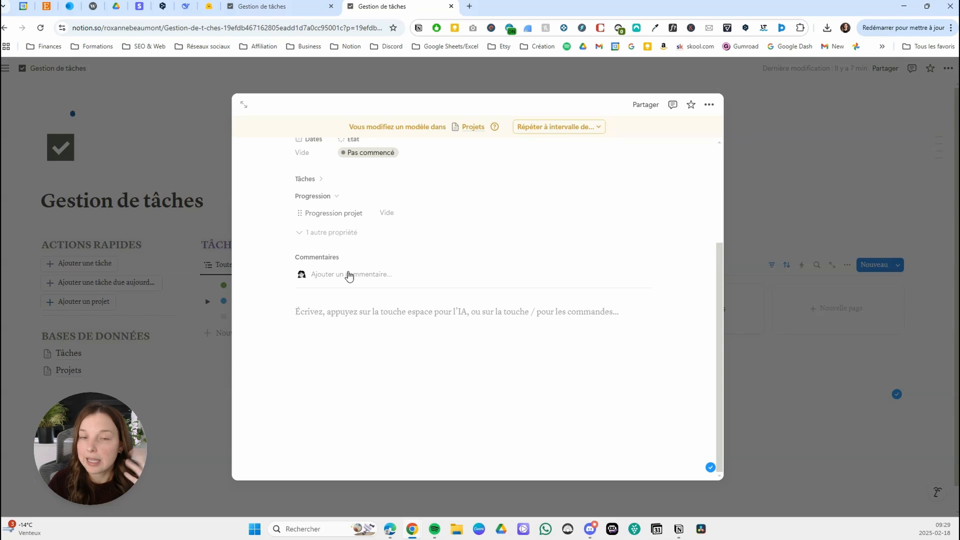
type("### T")
type("ÂCHES DC")
type(" CE PROJET")
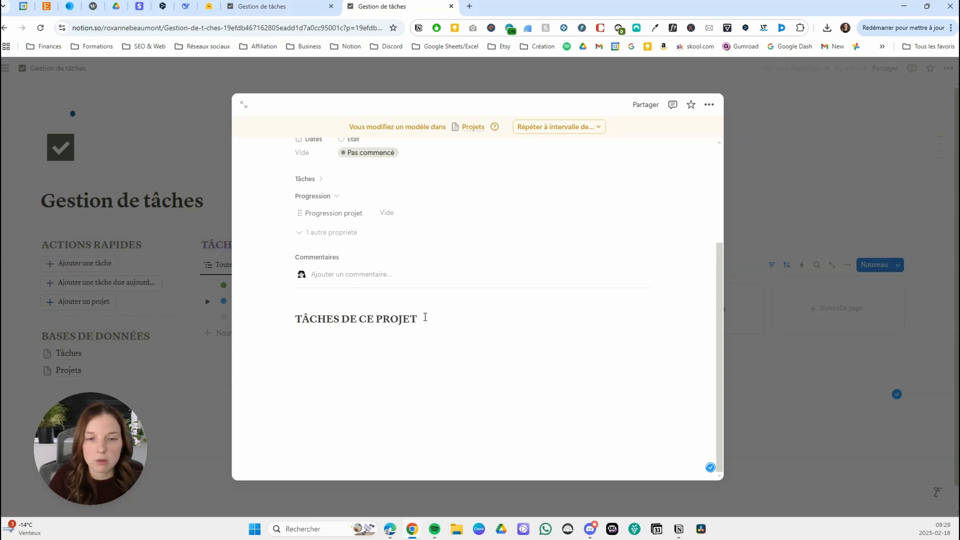
left_click_drag(422, 319, 294, 324)
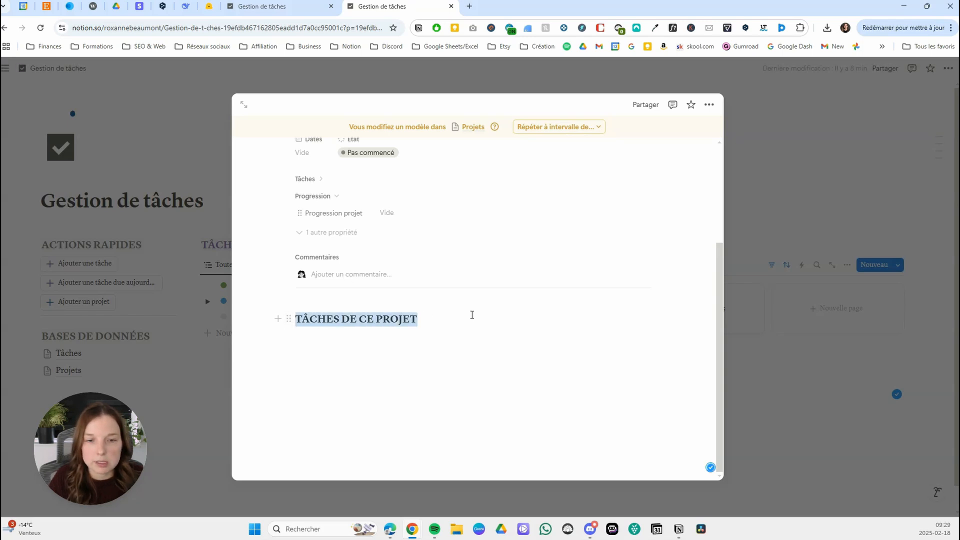
left_click(611, 297)
left_click(613, 379)
Insert a linked view of the Gestion de tâches Tâches database below the heading, based on its Toutes les tâches view.
left_click(356, 340)
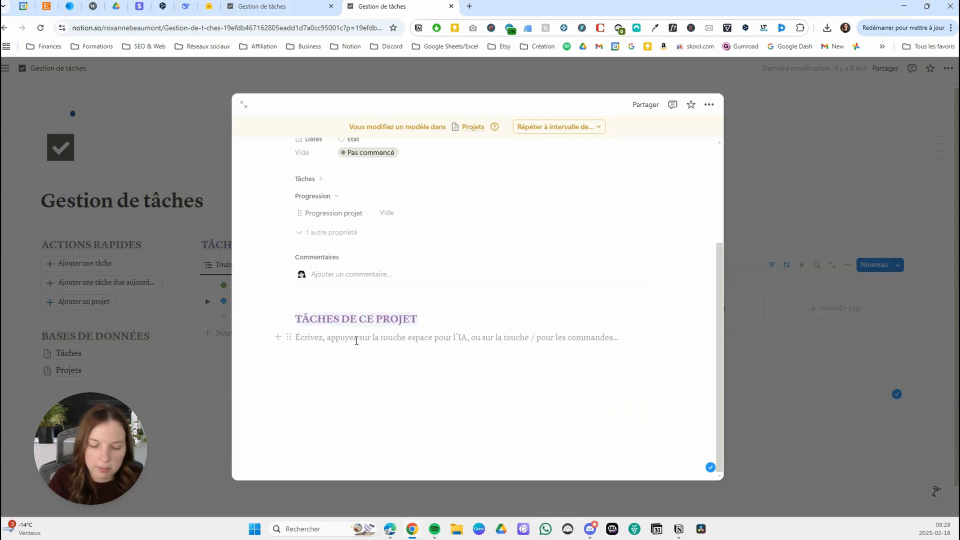
type("/LINKED")
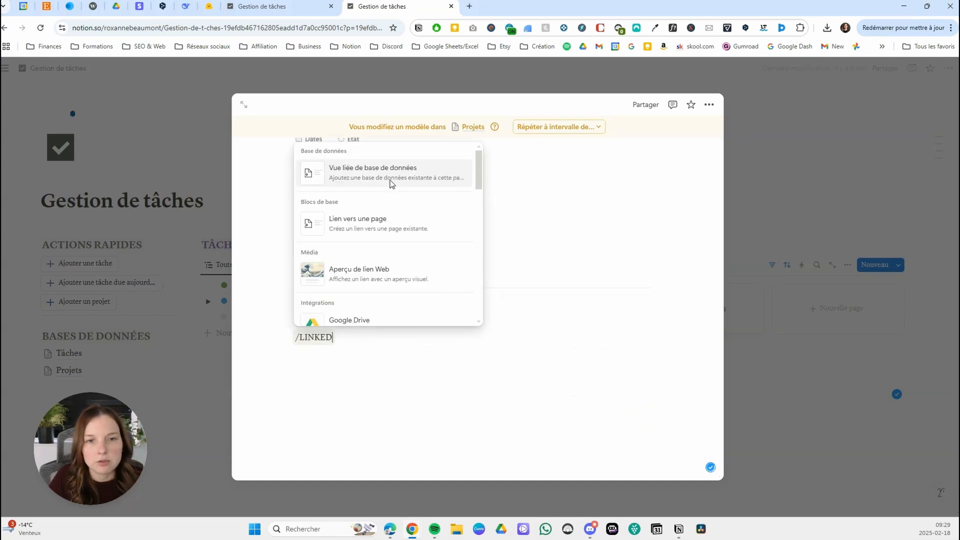
left_click(372, 180)
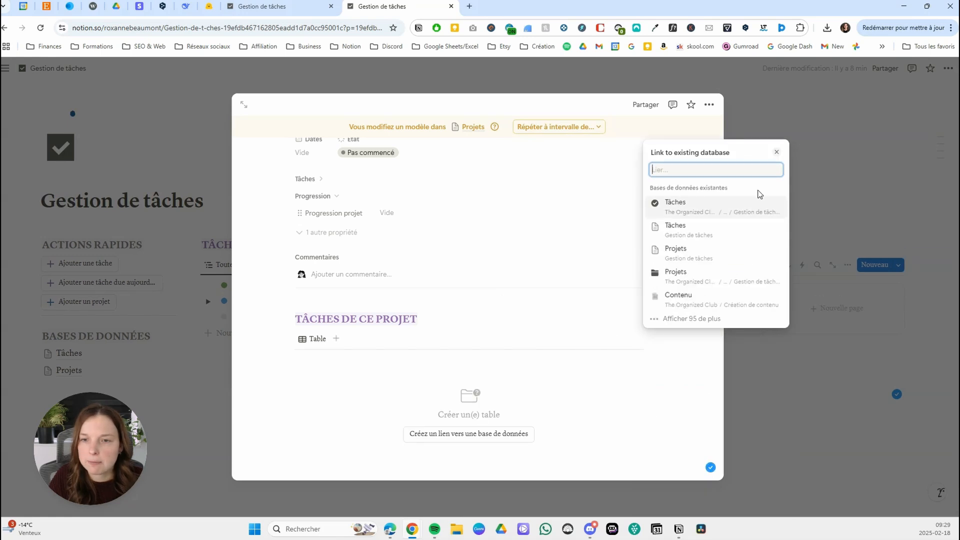
left_click(704, 235)
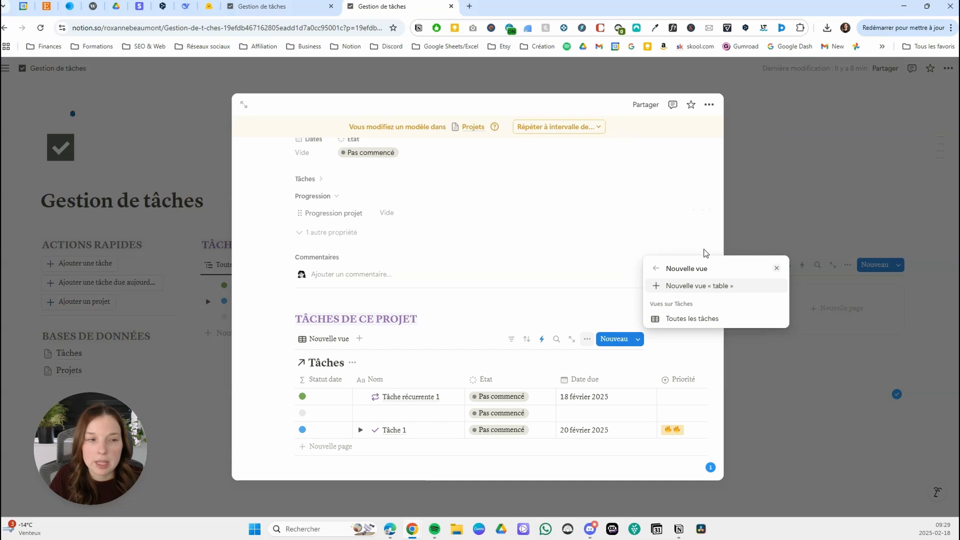
left_click(692, 319)
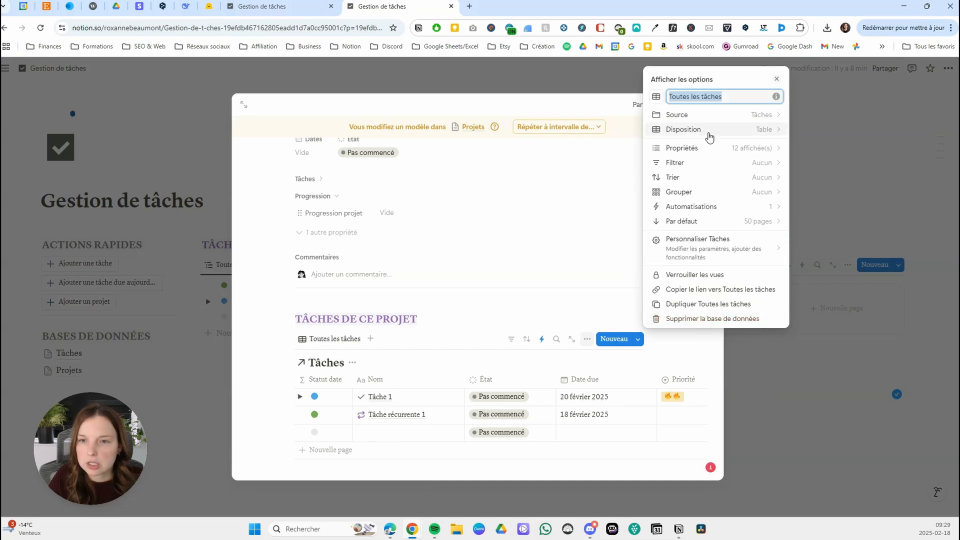
Change the linked Tâches view to the Liste layout and hide the database title.
left_click(706, 133)
left_click(660, 225)
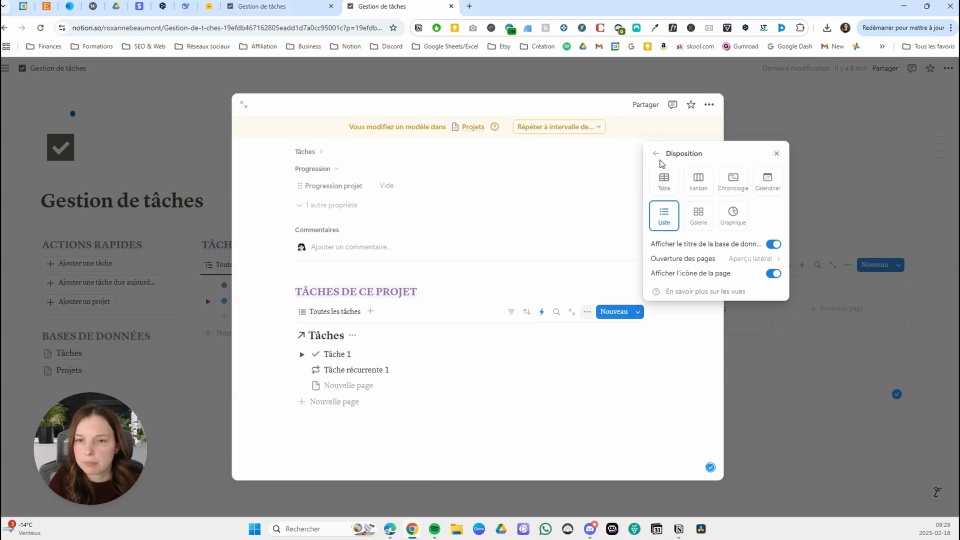
left_click(773, 245)
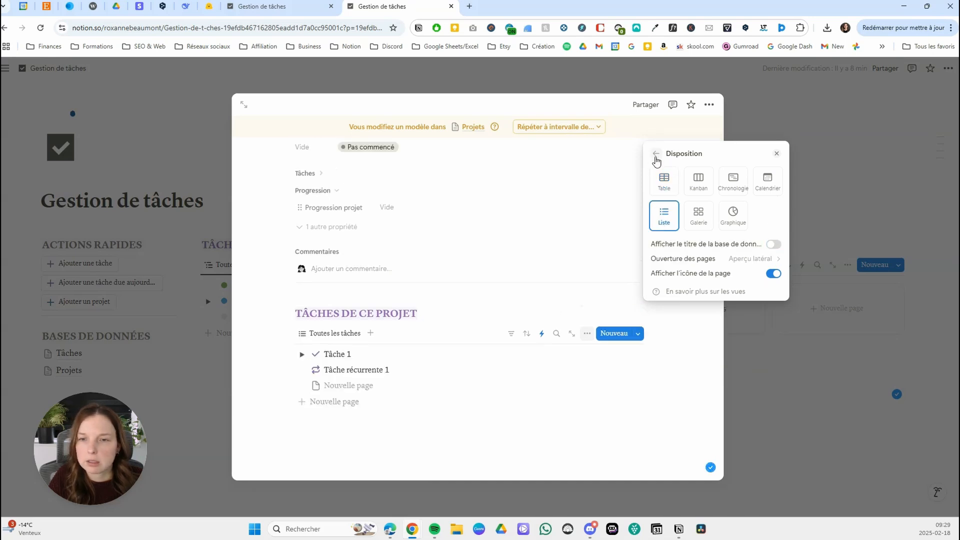
Filter the linked tasks so that Projet lié contains the Projet template.
left_click(656, 153)
left_click(702, 161)
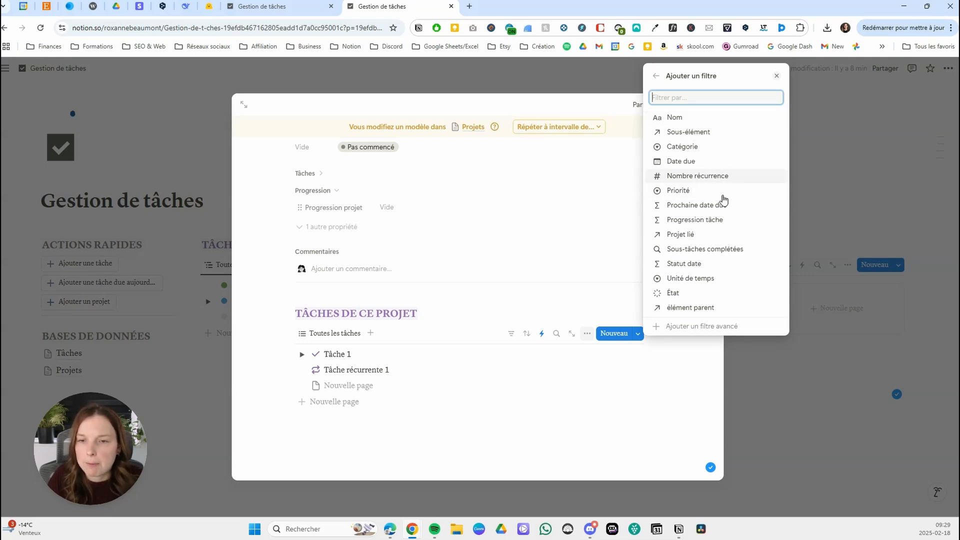
left_click(689, 235)
left_click(701, 277)
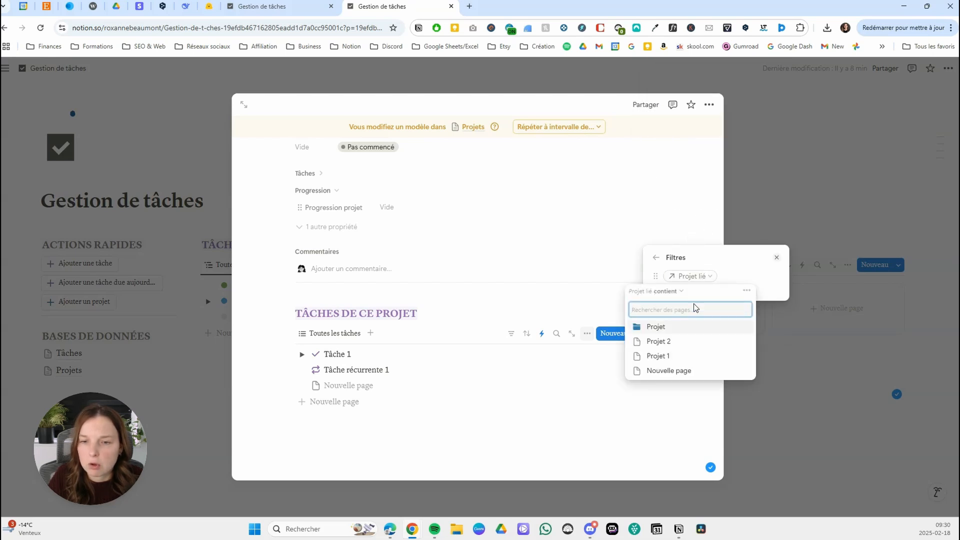
left_click(656, 328)
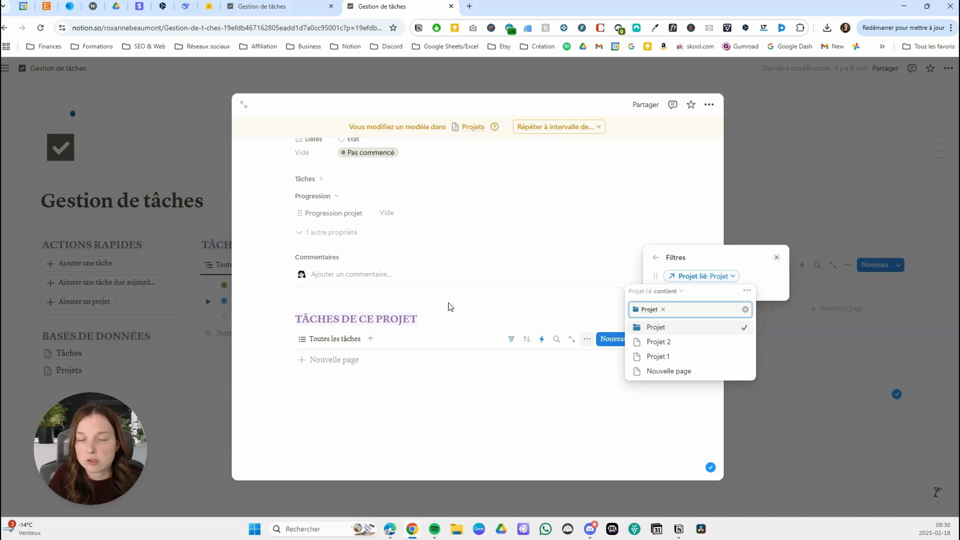
left_click(489, 315)
Add a second filter to the linked view so that État n'est pas the Terminé group.
scroll(447, 270, "up", 3)
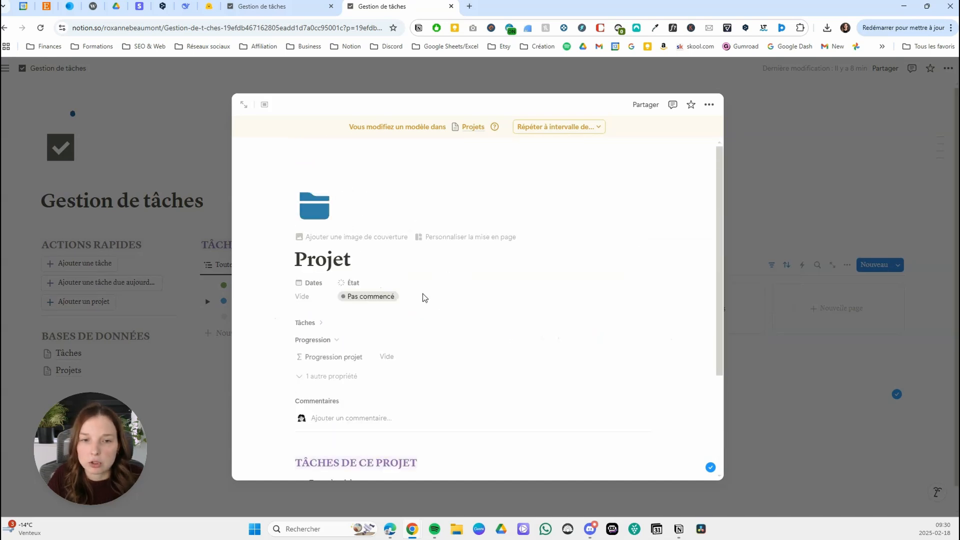
scroll(425, 299, "down", 3)
mouse_move(563, 349)
left_click(511, 339)
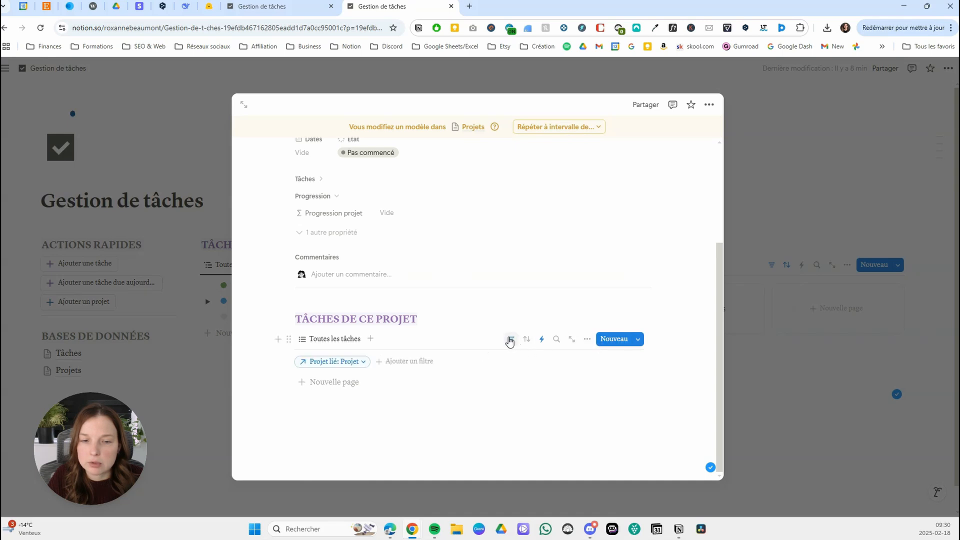
left_click(406, 364)
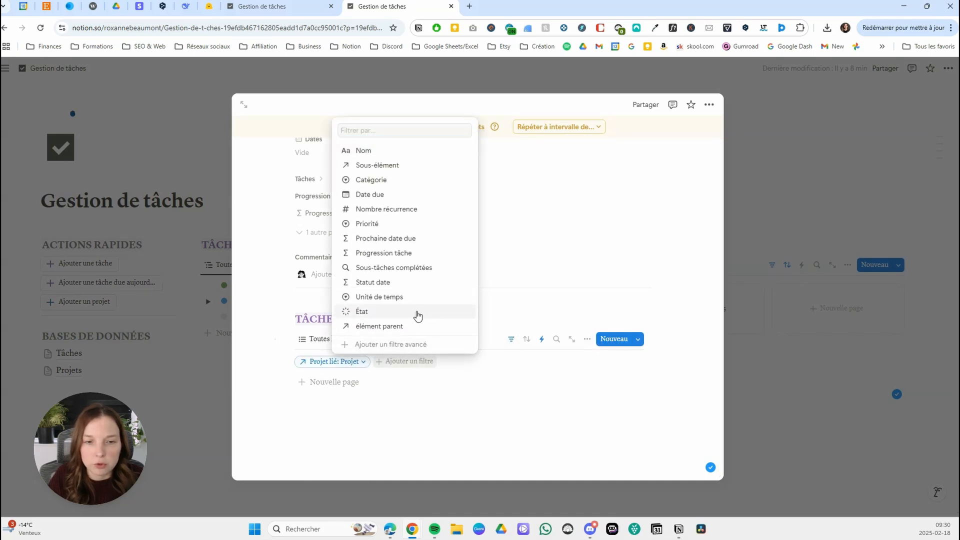
left_click(417, 314)
left_click(353, 378)
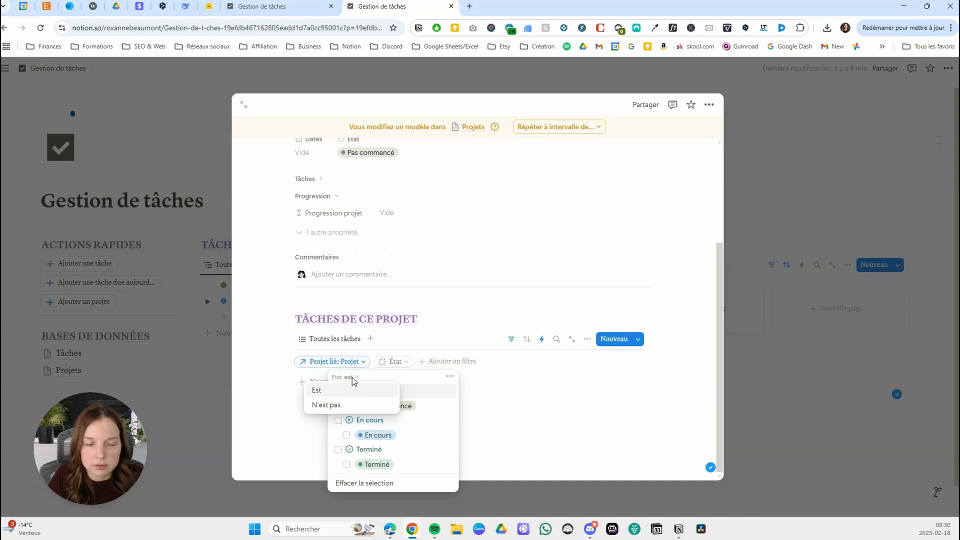
left_click(345, 406)
left_click(345, 448)
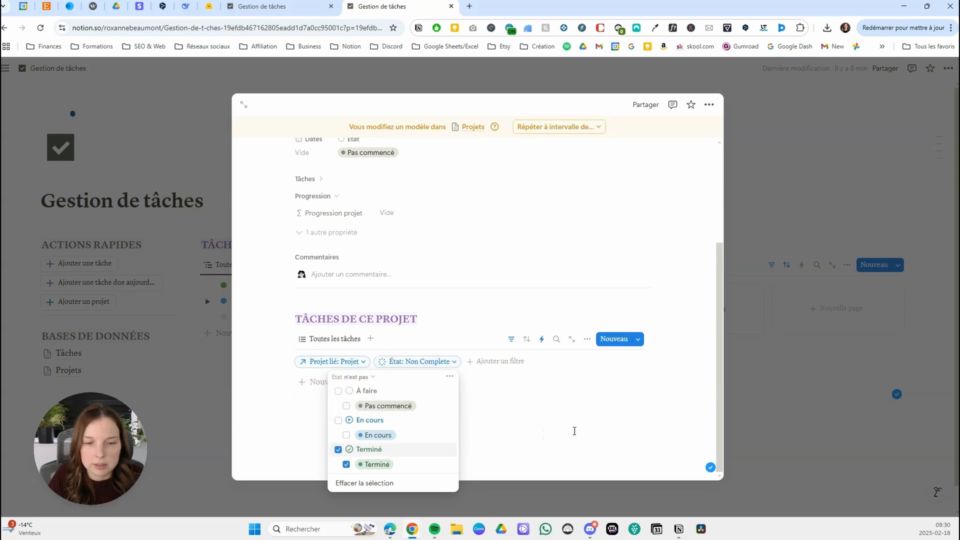
left_click(575, 429)
Sort the linked tasks by Date due in ascending order.
left_click(527, 339)
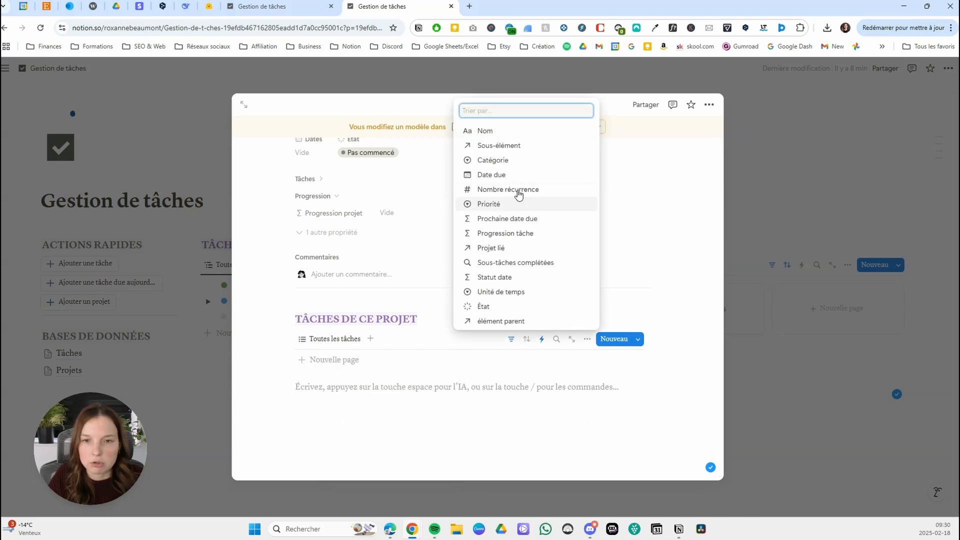
left_click(505, 176)
left_click(472, 318)
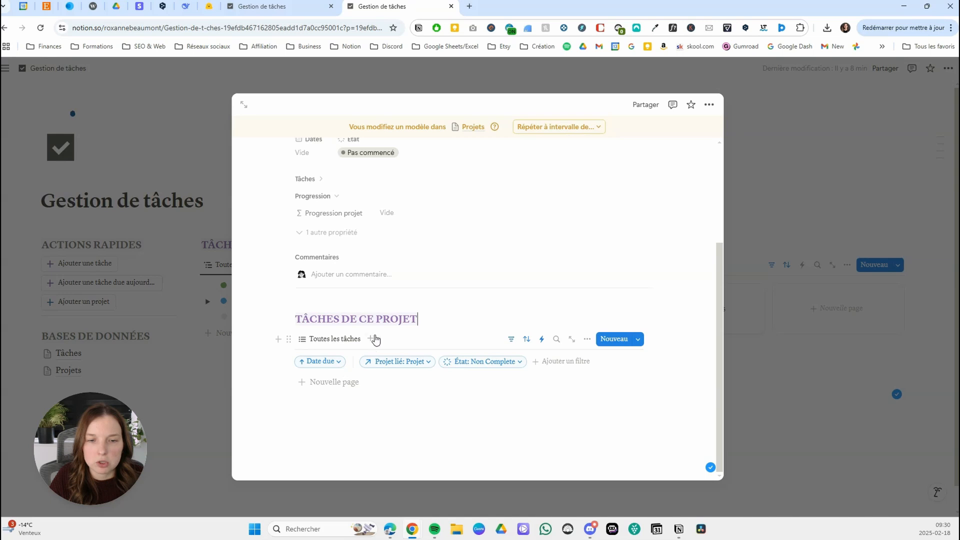
Show the Statut date and État properties in the linked task list.
left_click(587, 339)
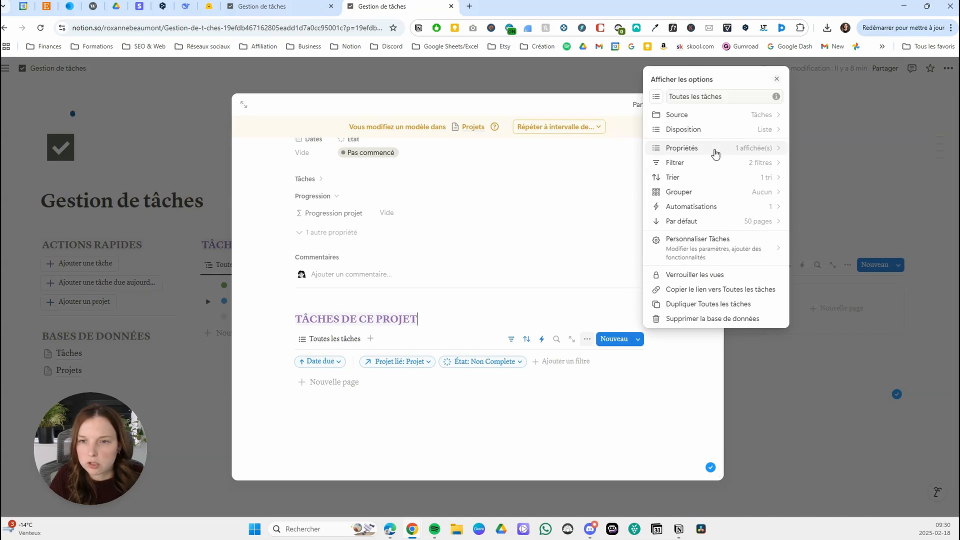
left_click(716, 150)
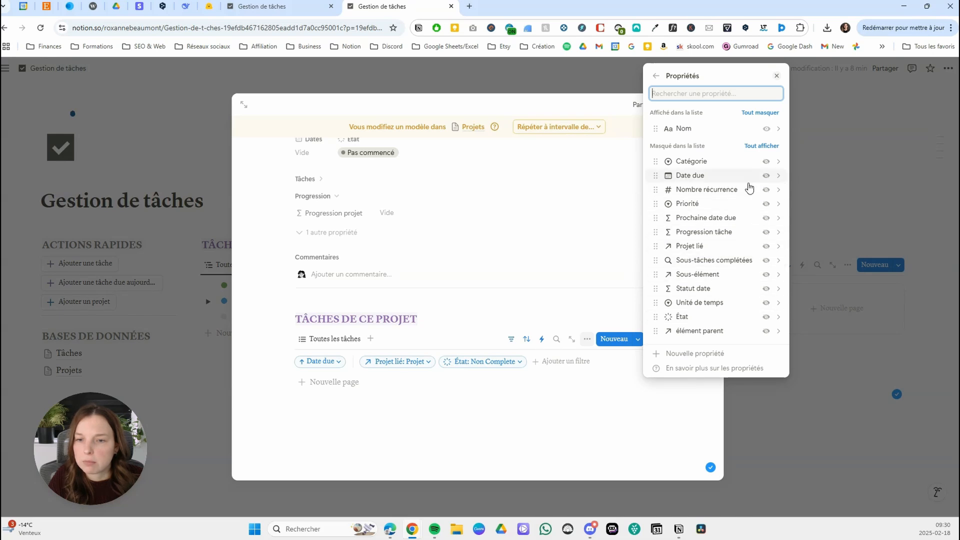
left_click(766, 289)
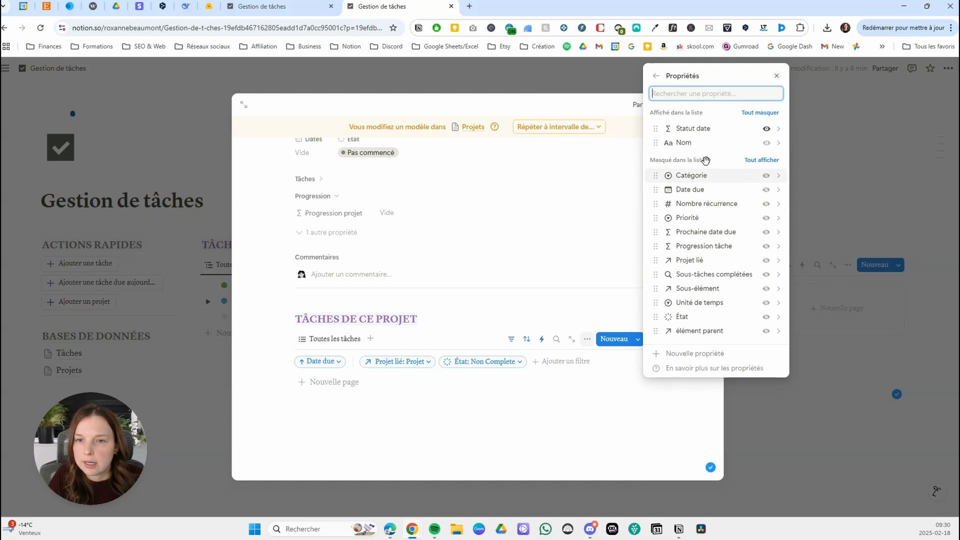
left_click(766, 316)
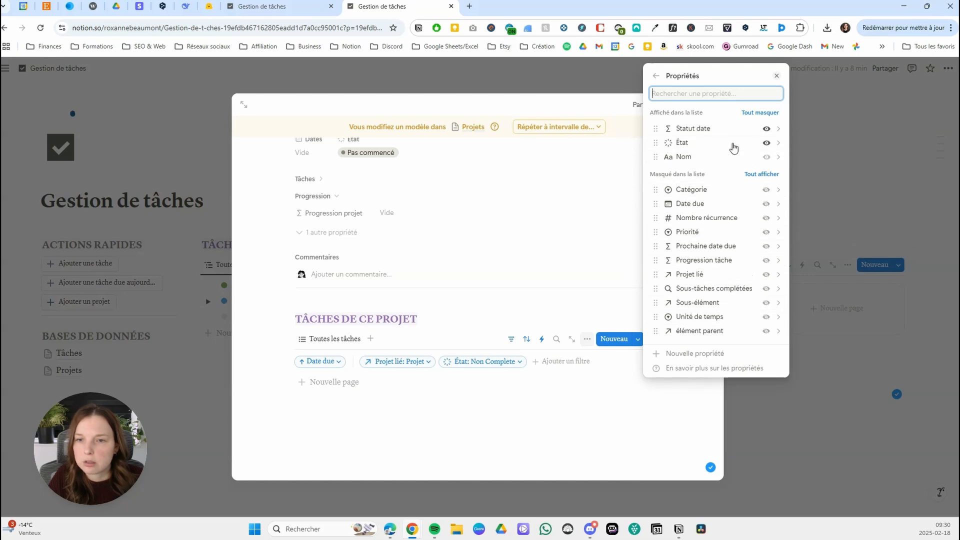
Set the État property's display type to Case à cocher in the linked task list.
left_click(742, 145)
left_click(765, 159)
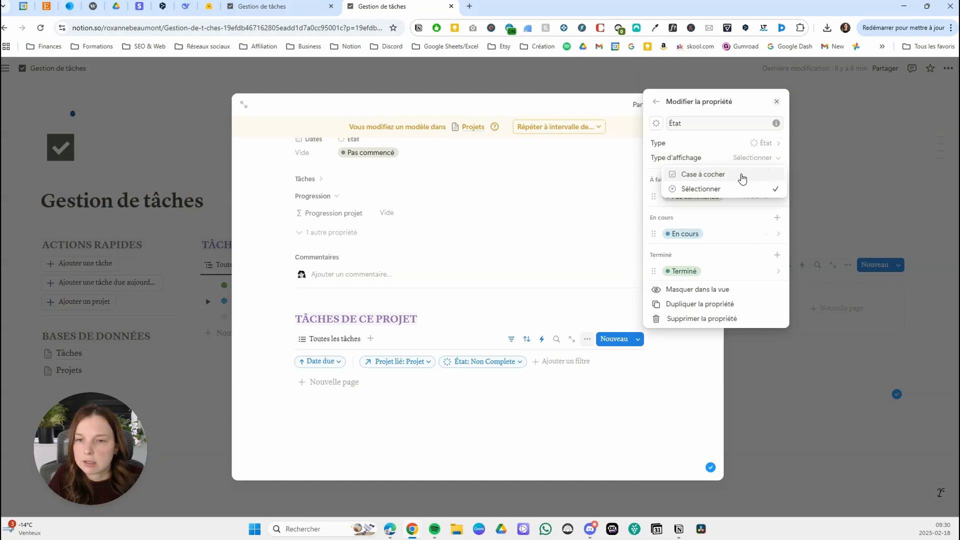
left_click(742, 175)
left_click(656, 104)
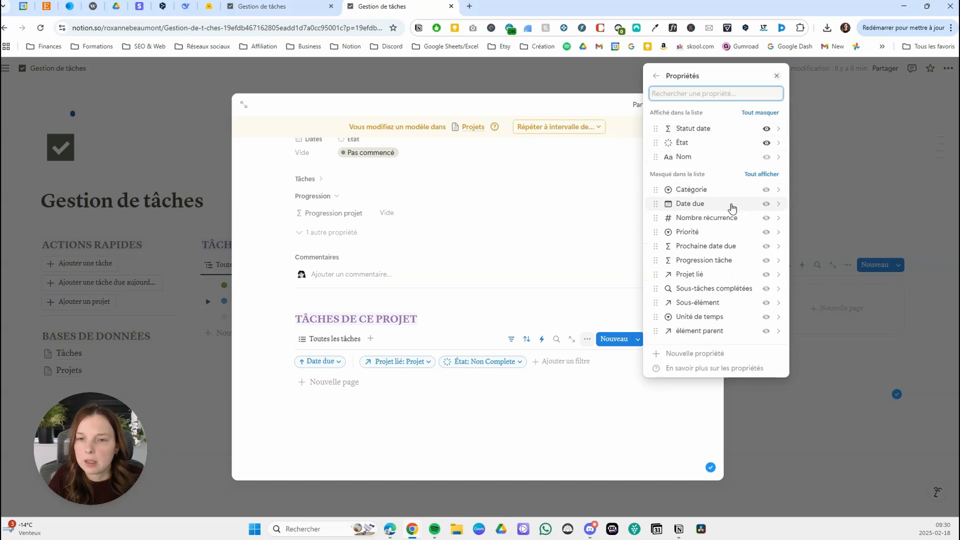
Show the Date due and Priorité properties in the linked task list and close its options.
left_click(768, 209)
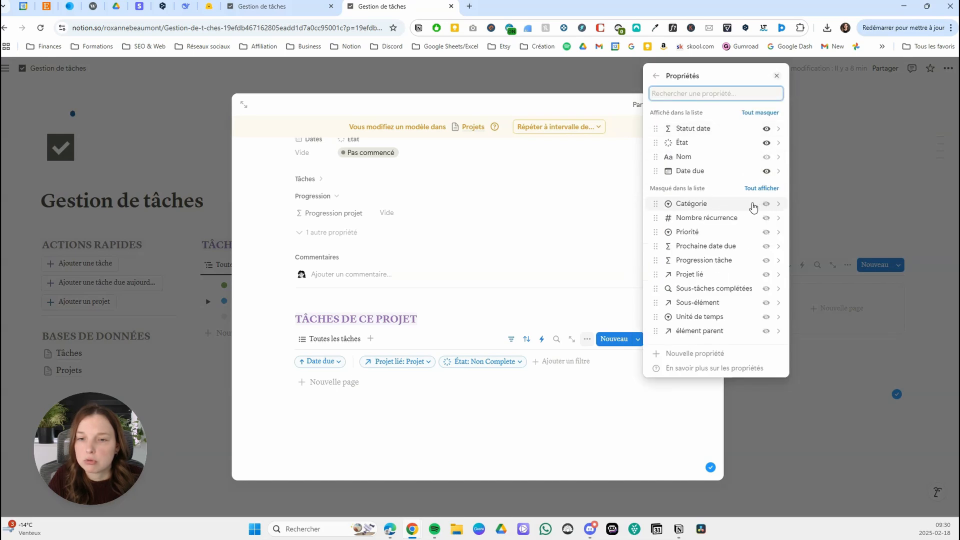
left_click(766, 233)
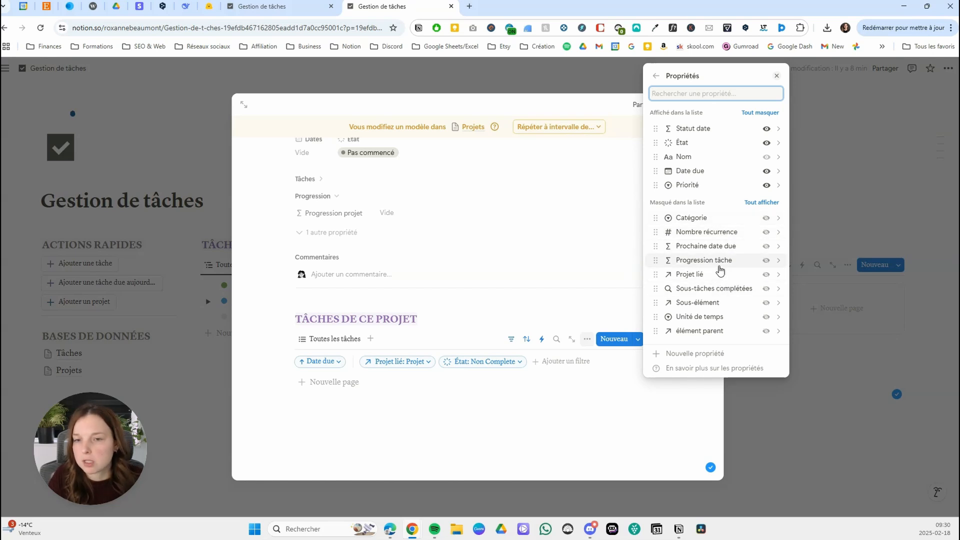
left_click(296, 331)
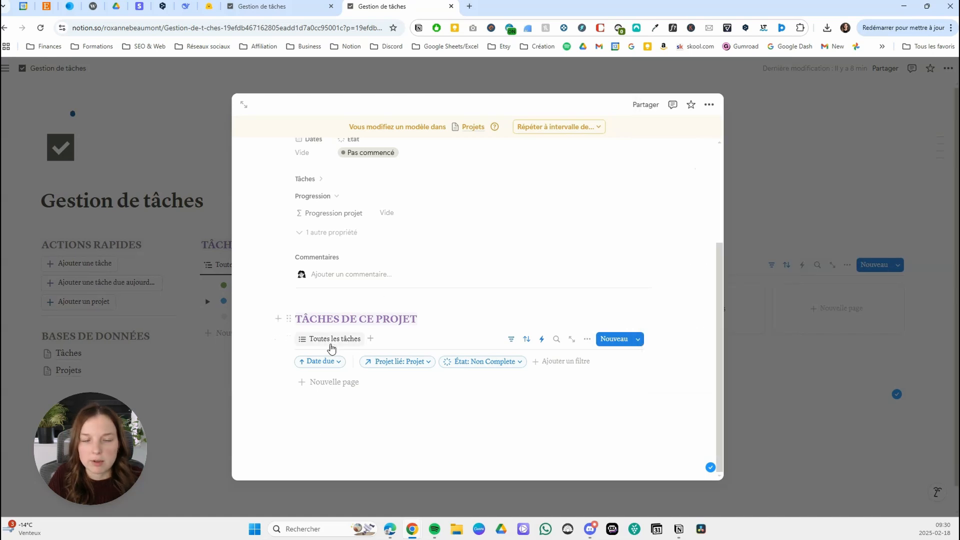
Close the project template editor, open the Projet 1 page from the dashboard and apply the Projet template to it.
left_click(898, 428)
left_click(687, 301)
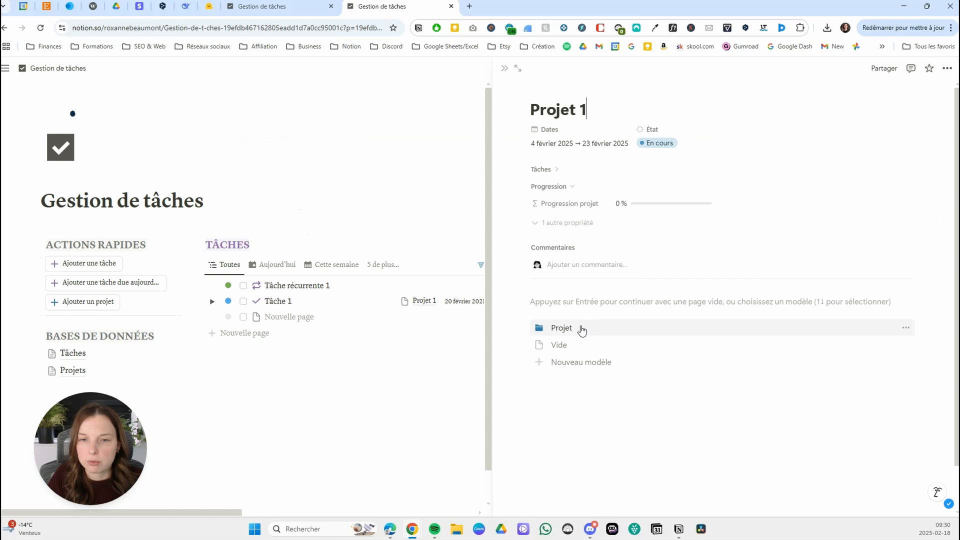
left_click(581, 332)
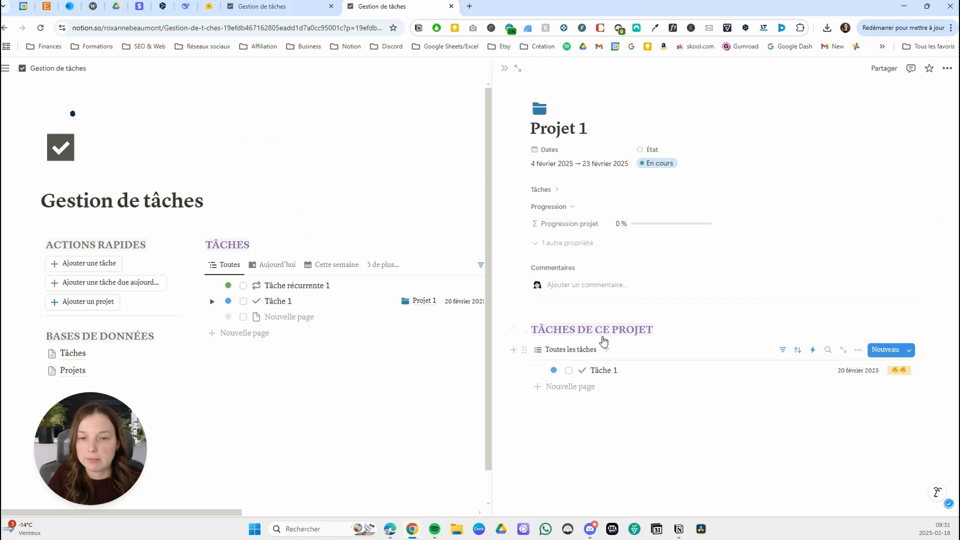
Check Tâche 1 from the project's linked task list, return to Projet 1 and close its page.
left_click(603, 370)
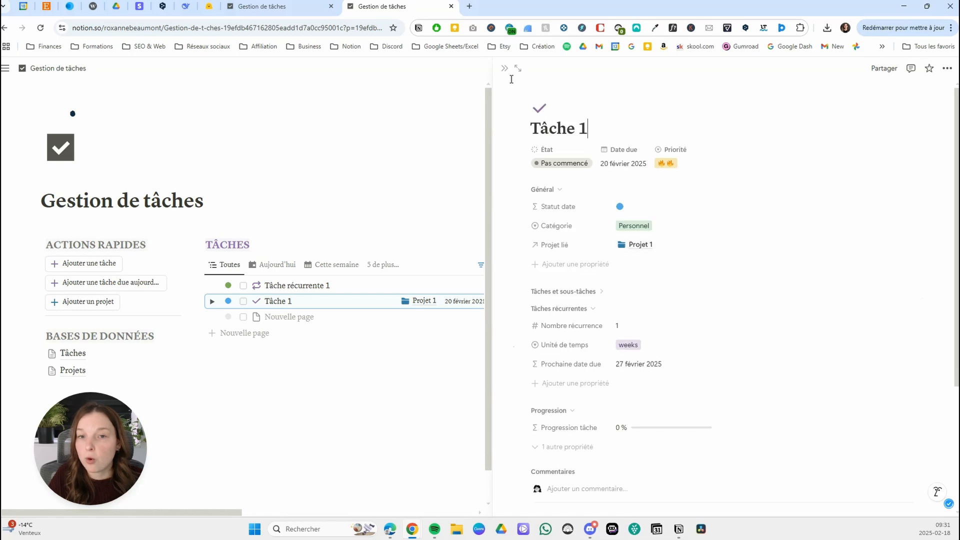
key("alt+Left")
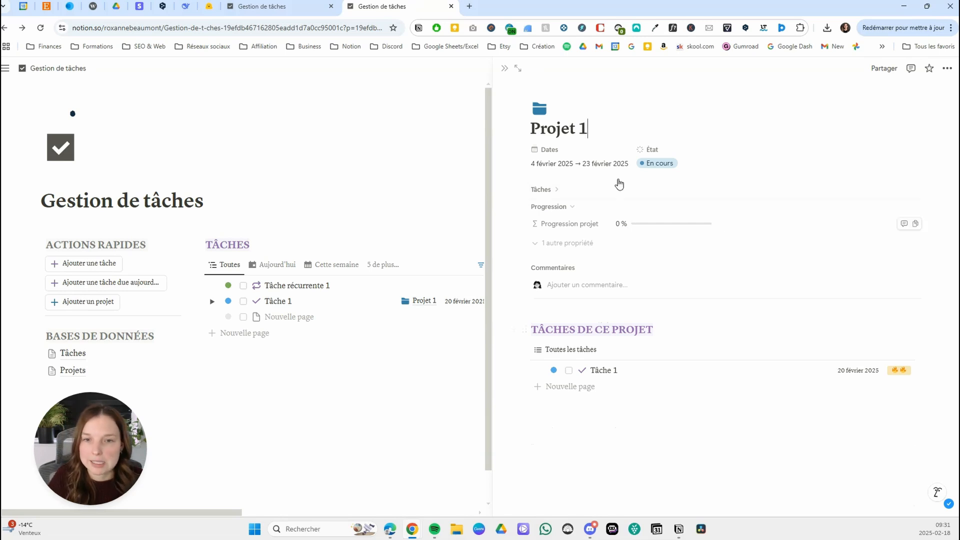
left_click(503, 70)
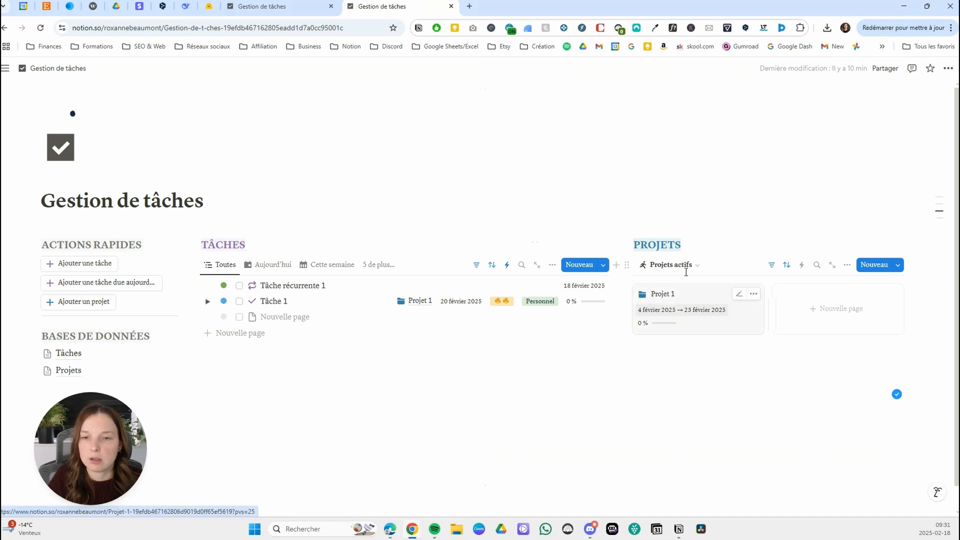
Give the Tâches database link under BASES DE DONNÉES a dark grey circled checkmark icon.
scroll(536, 275, "down", 1)
scroll(539, 279, "up", 1)
scroll(542, 273, "down", 1)
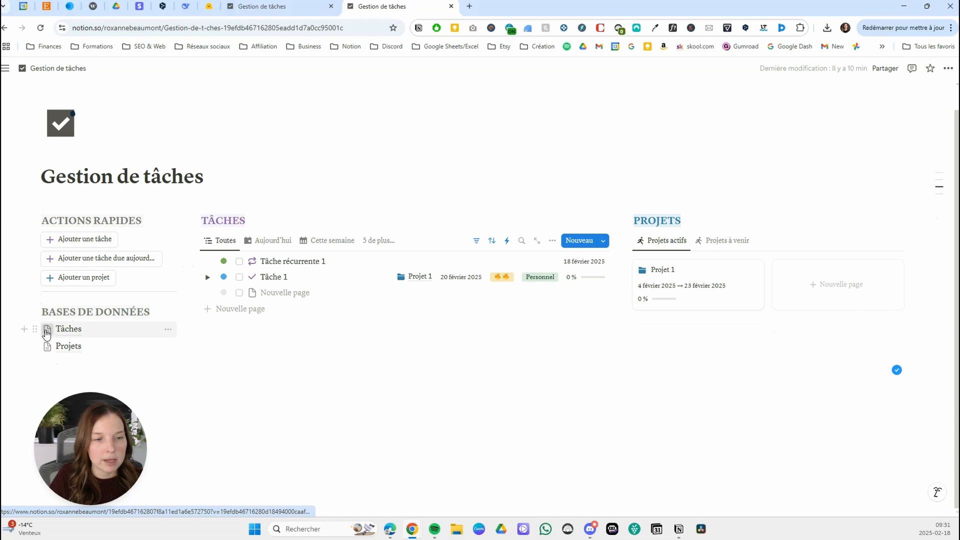
left_click(46, 332)
left_click(45, 142)
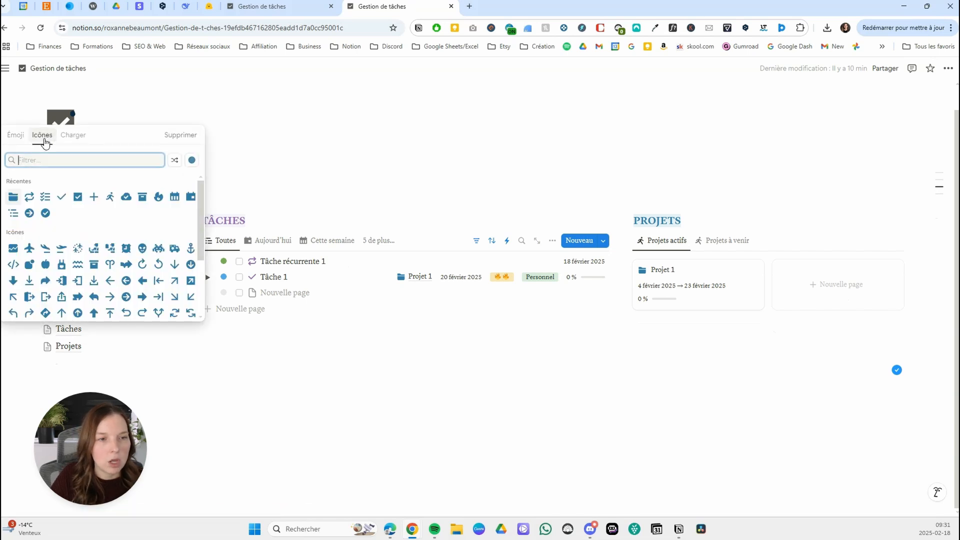
left_click(191, 160)
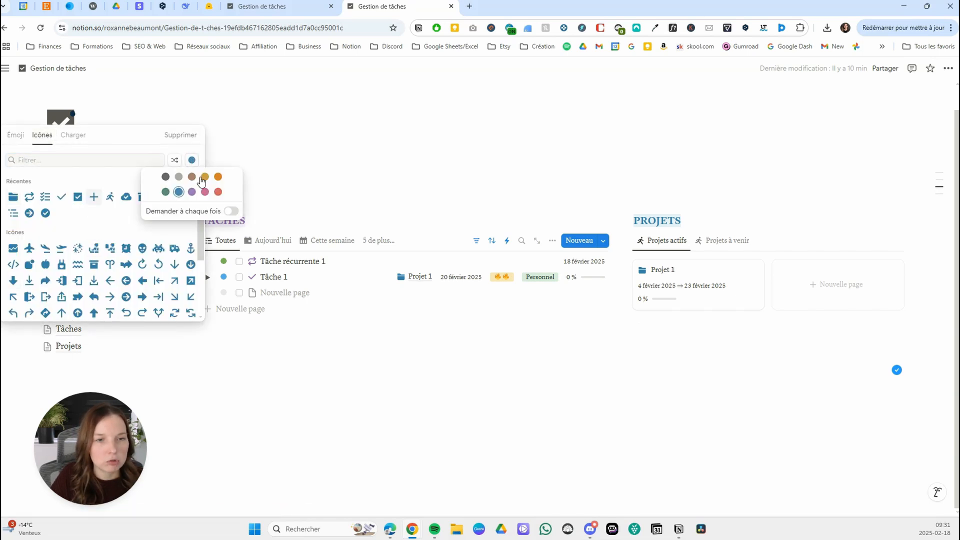
left_click(166, 177)
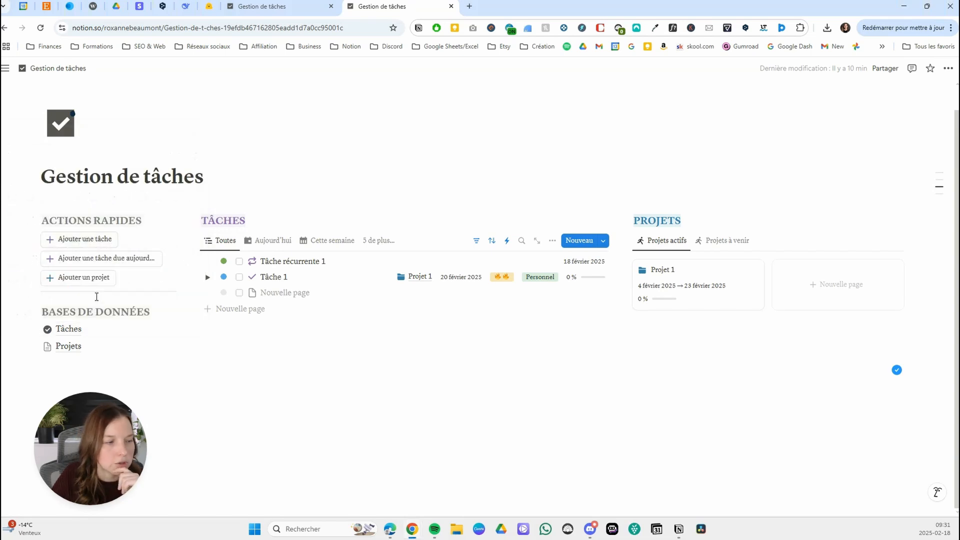
Give the Projets database link under BASES DE DONNÉES a dark grey folder icon.
left_click(47, 347)
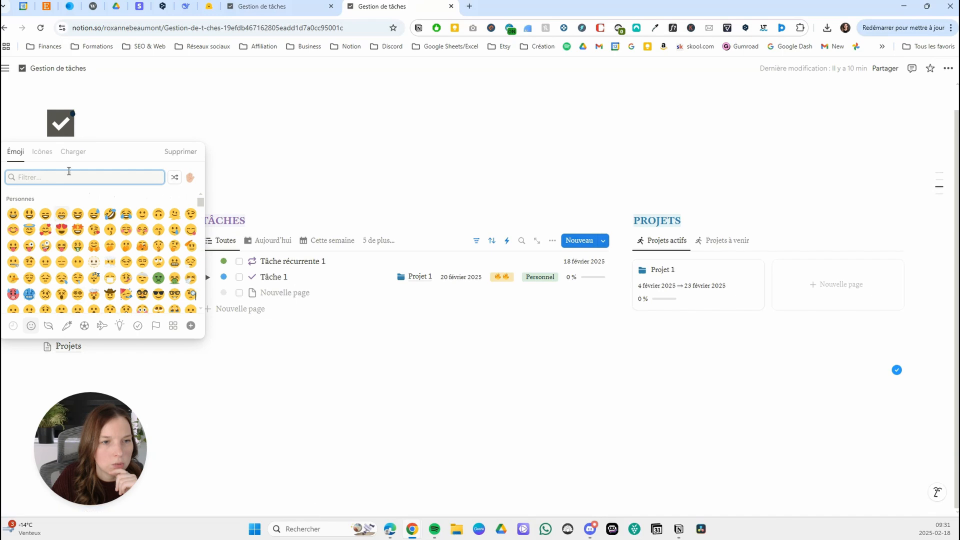
left_click(42, 151)
left_click(28, 214)
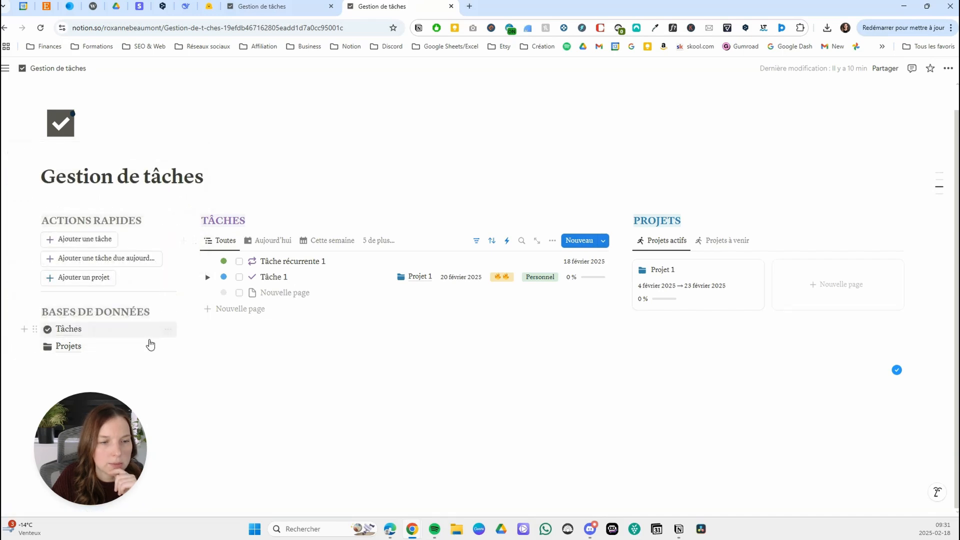